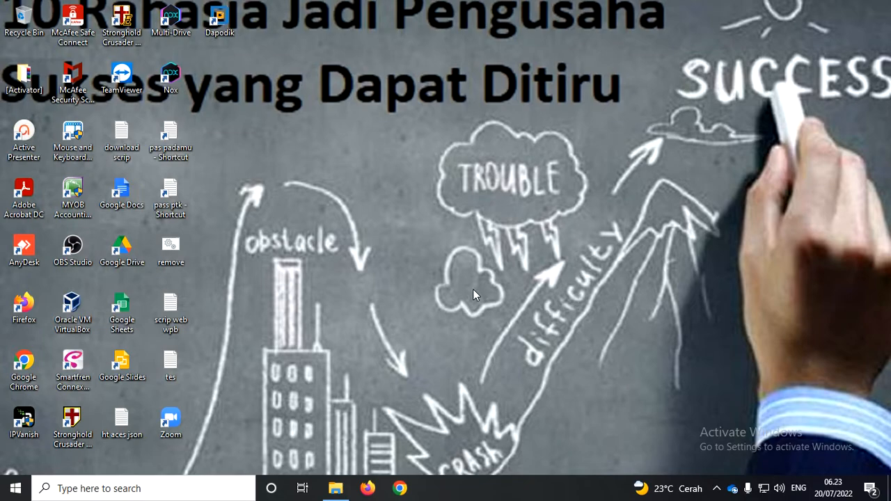
Open Chrome with one of the saved user profiles and go to localhost:5774
{"action": "left_click", "coordinate": [401, 494]}
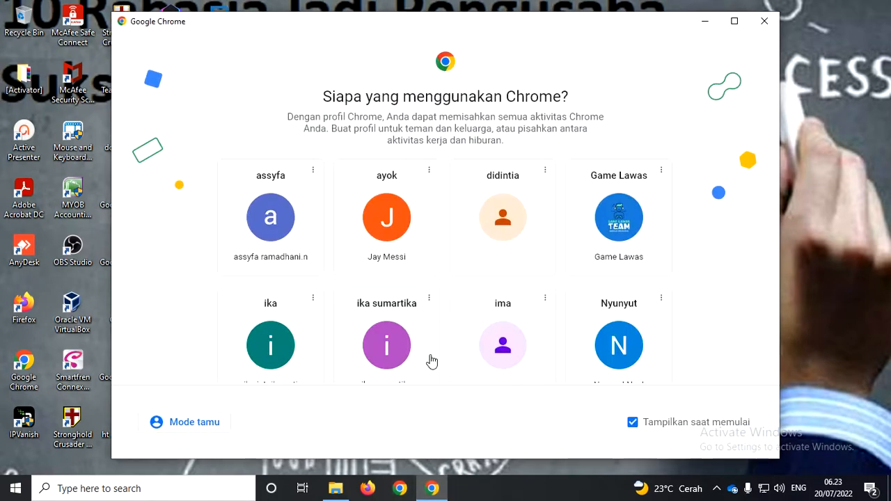
{"action": "scroll", "coordinate": [488, 334], "scroll_direction": "down", "scroll_amount": 2}
{"action": "left_click", "coordinate": [291, 340]}
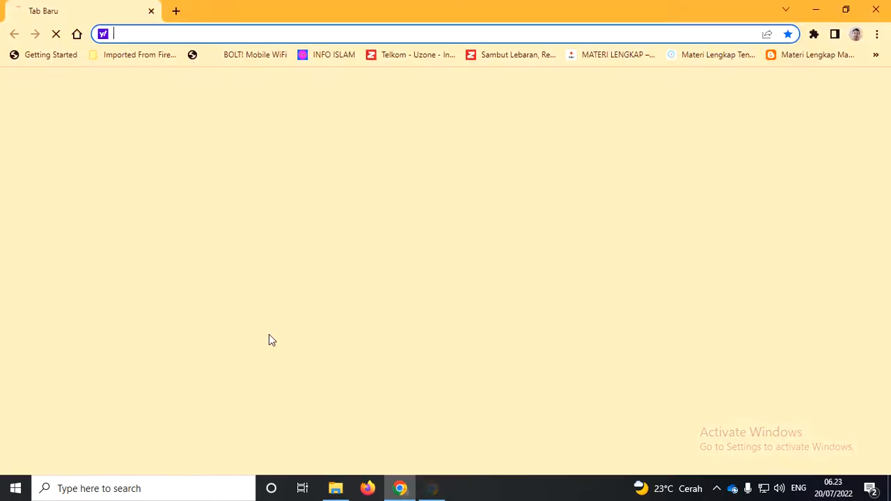
{"action": "type", "text": "localhost:5774"}
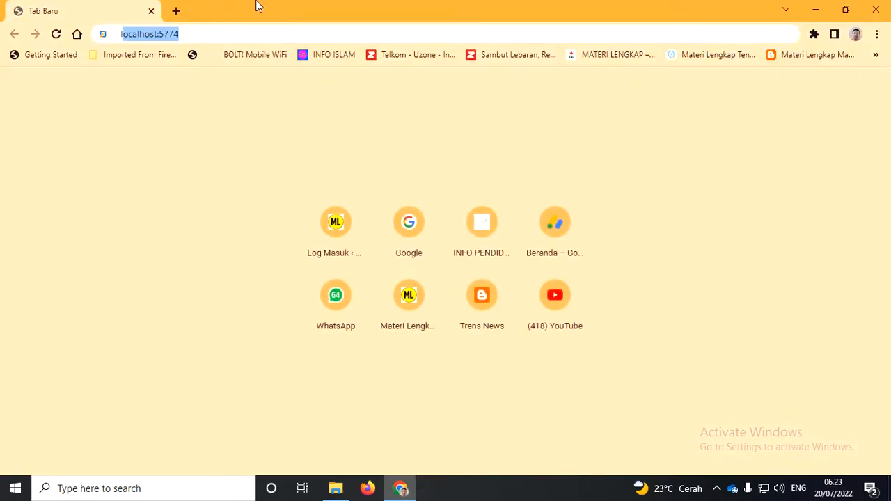
{"action": "key", "text": "Return"}
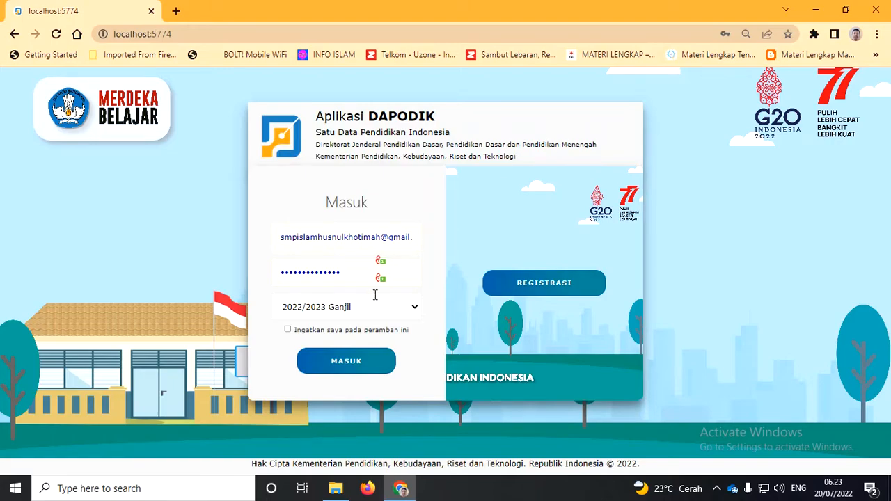
Log in to Dapodik for 2022/2023 Ganjil with the saved credentials, choose the school operator role and close the welcome notes
{"action": "left_click", "coordinate": [336, 374]}
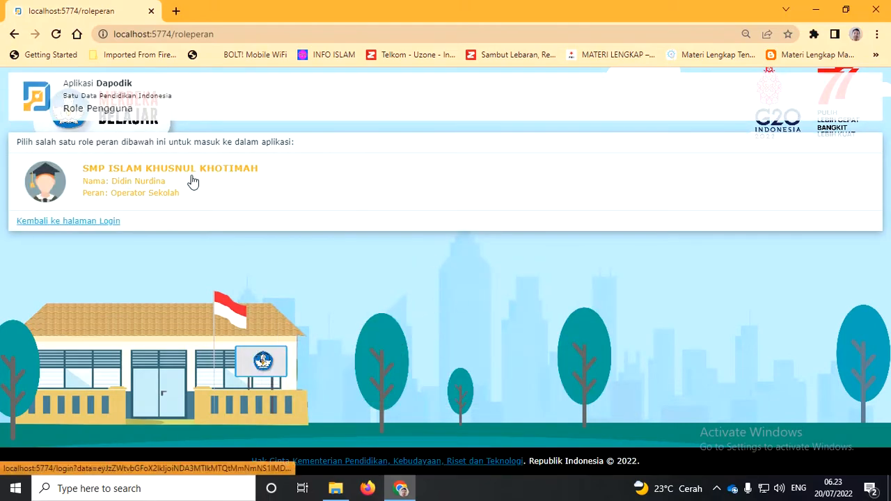
{"action": "left_click", "coordinate": [192, 181]}
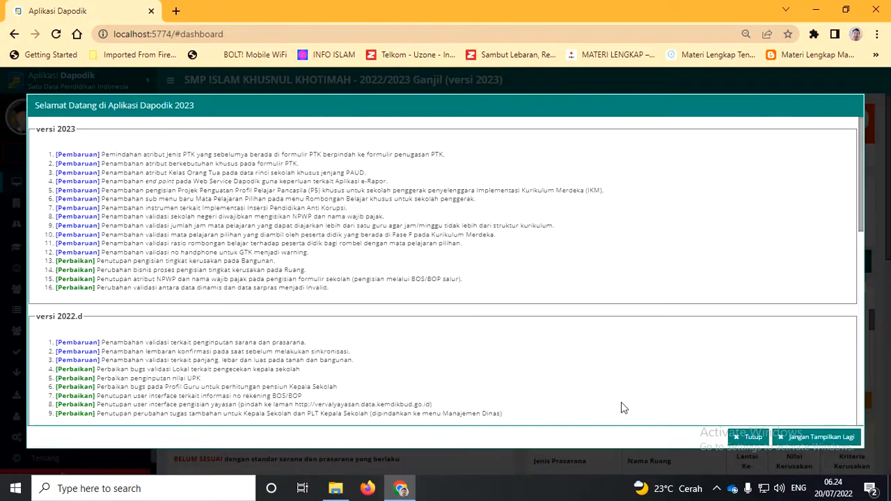
{"action": "left_click", "coordinate": [751, 438]}
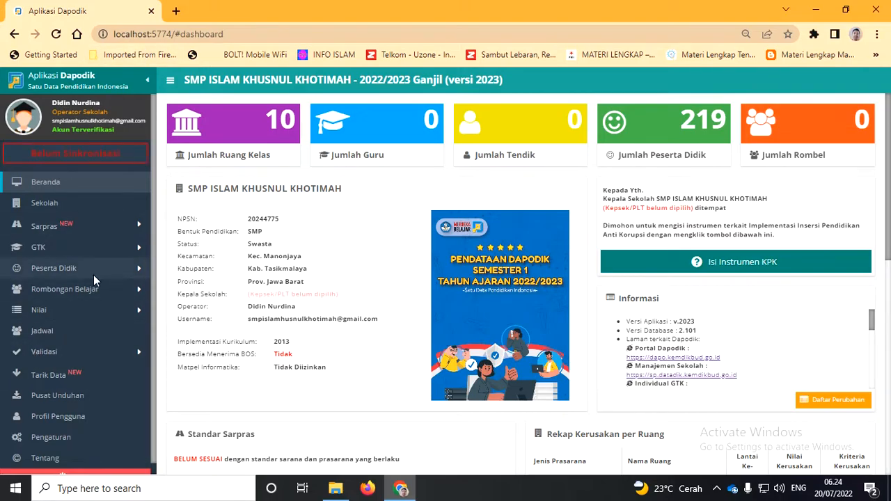
Open the Manajemen Sekolah site from the link in the dashboard's Informasi section
{"action": "left_click", "coordinate": [177, 10]}
{"action": "left_click", "coordinate": [65, 11]}
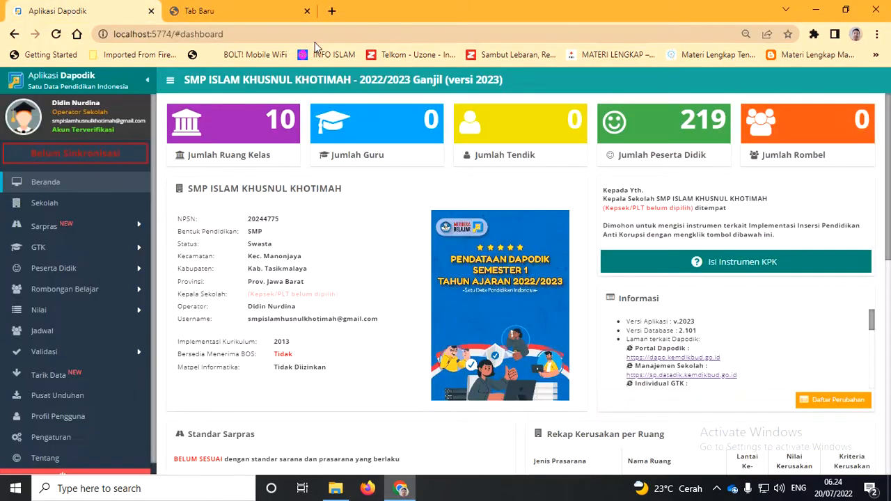
{"action": "scroll", "coordinate": [679, 308], "scroll_direction": "down", "scroll_amount": 3}
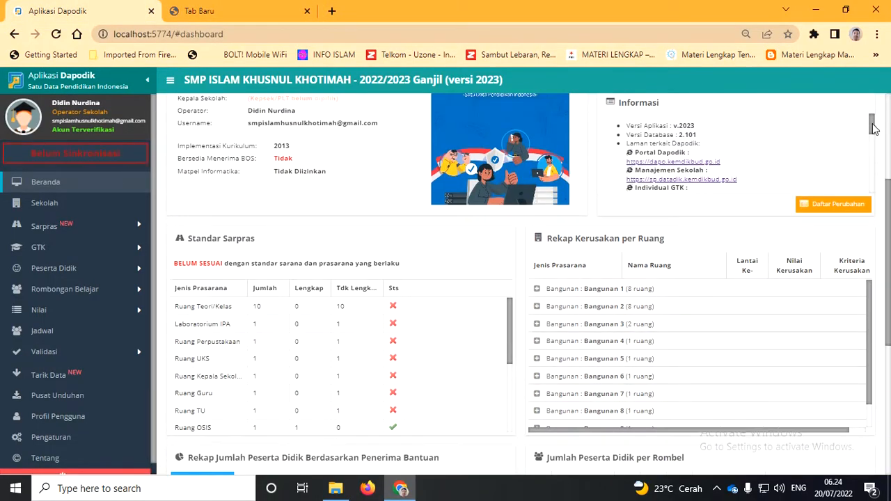
{"action": "scroll", "coordinate": [874, 129], "scroll_direction": "down", "scroll_amount": 1}
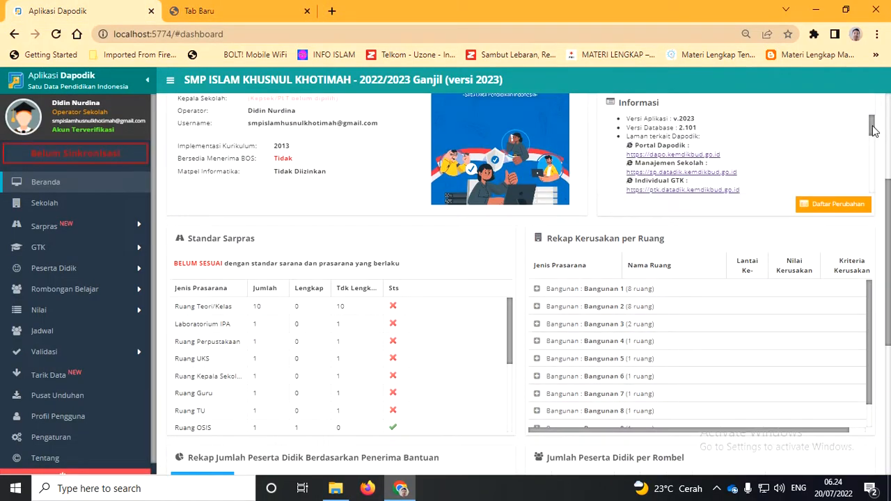
{"action": "left_click", "coordinate": [686, 179]}
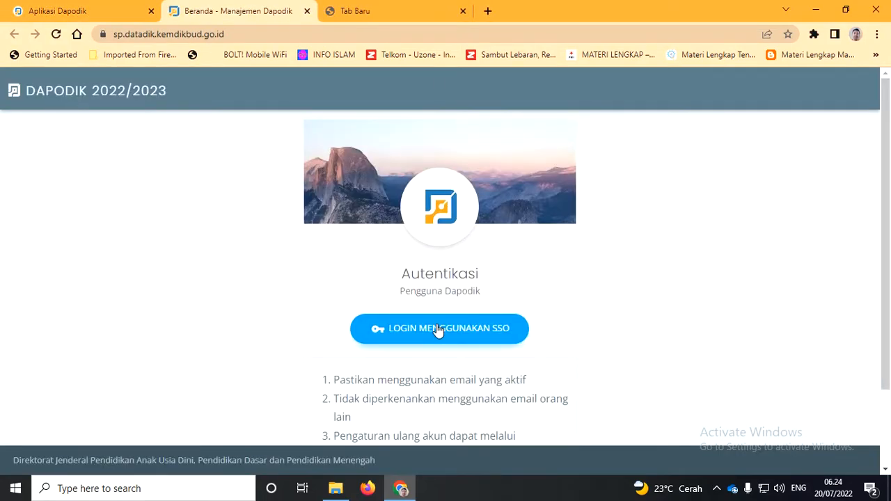
Log in to Manajemen Sekolah through SSO with the saved credentials, closing the unused blank browser tab
{"action": "left_click", "coordinate": [435, 325]}
{"action": "left_click", "coordinate": [463, 11]}
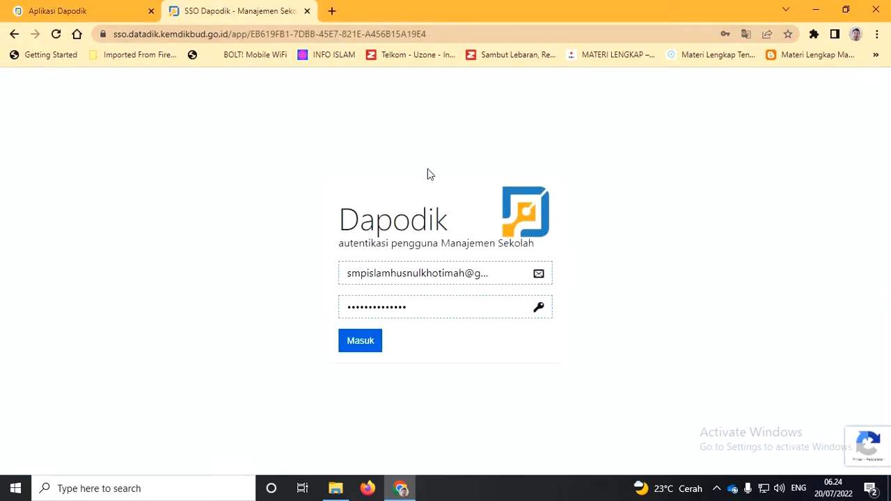
{"action": "left_click", "coordinate": [370, 346]}
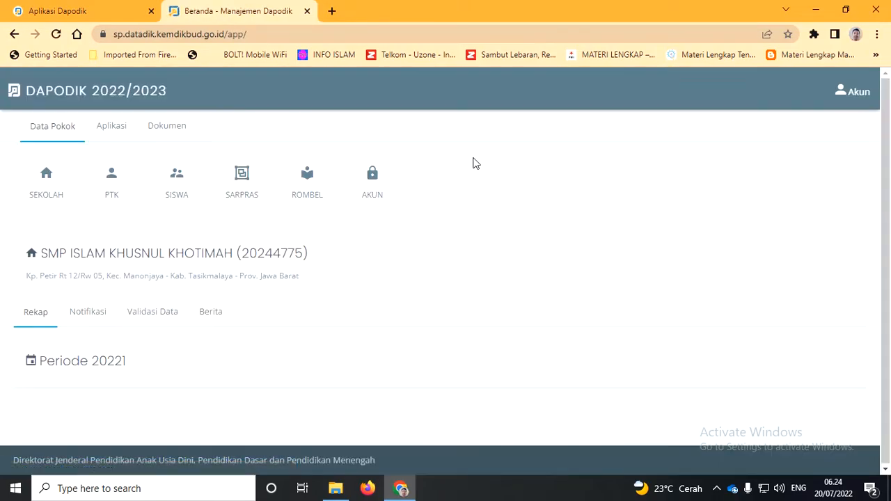
Examine the options offered under Aplikasi, Data Pokok and Dokumen, ending on Data Pokok
{"action": "left_click", "coordinate": [111, 129]}
{"action": "left_click", "coordinate": [62, 128]}
{"action": "left_click", "coordinate": [175, 126]}
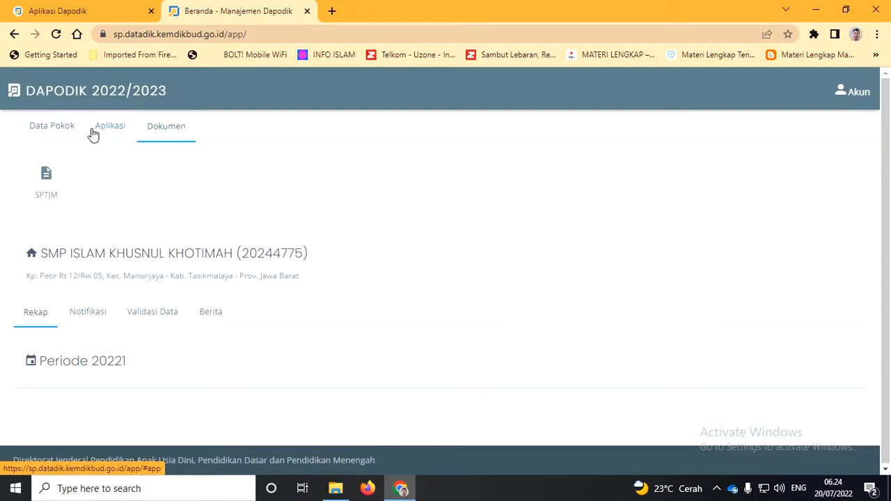
{"action": "left_click", "coordinate": [53, 134]}
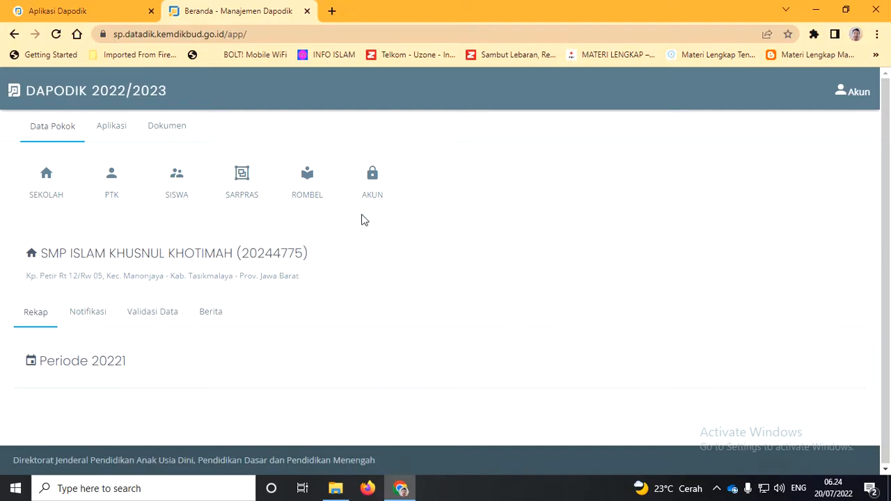
Look through the PTK, Siswa, Sarpras and Rombel pages and open the Akun page
{"action": "left_click", "coordinate": [113, 199]}
{"action": "left_click", "coordinate": [181, 196]}
{"action": "left_click", "coordinate": [243, 197]}
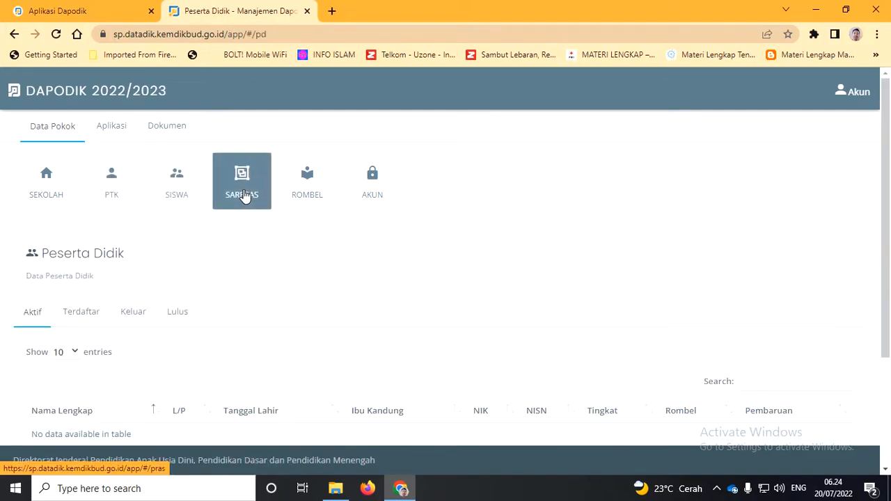
{"action": "left_click", "coordinate": [308, 177]}
{"action": "left_click", "coordinate": [380, 183]}
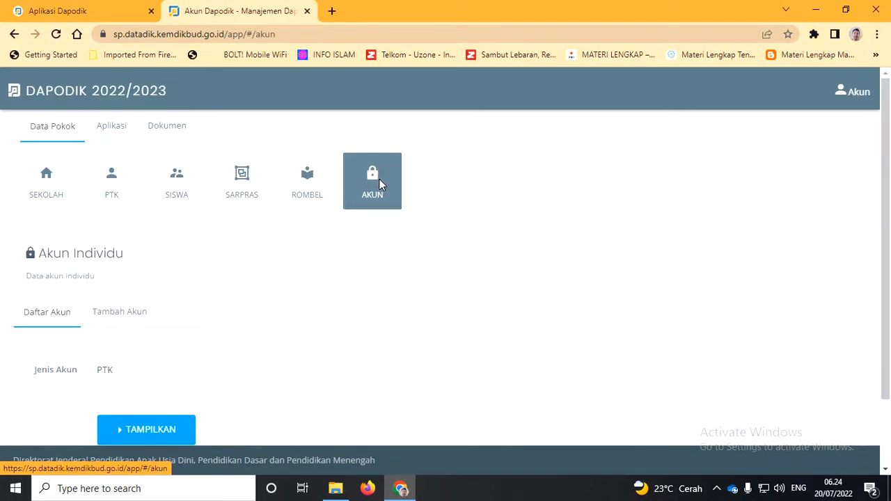
Display the account list with Jenis Akun set to PTK
{"action": "scroll", "coordinate": [318, 281], "scroll_direction": "down", "scroll_amount": 2}
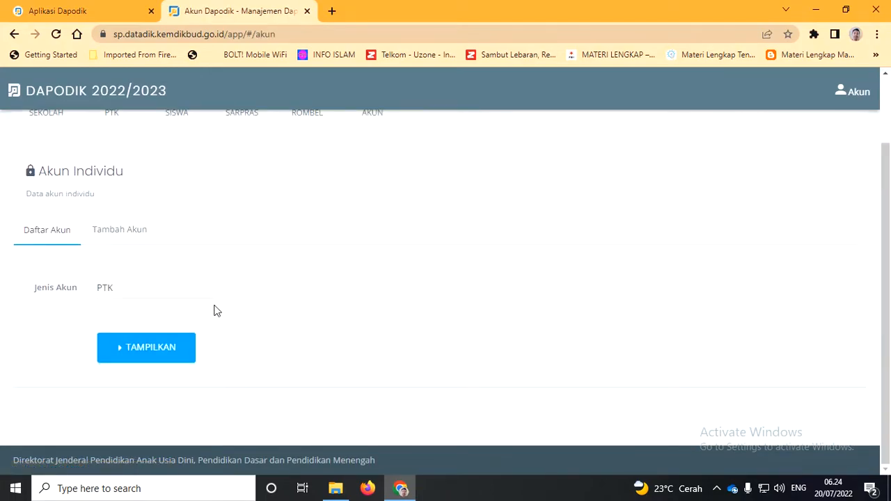
{"action": "left_click", "coordinate": [132, 297]}
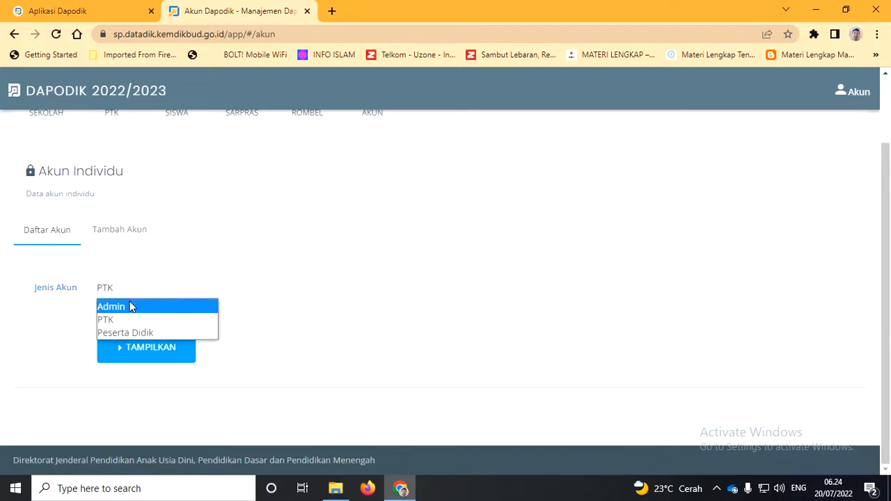
{"action": "left_click", "coordinate": [131, 307]}
{"action": "left_click", "coordinate": [129, 301]}
{"action": "left_click", "coordinate": [123, 318]}
{"action": "left_click", "coordinate": [153, 356]}
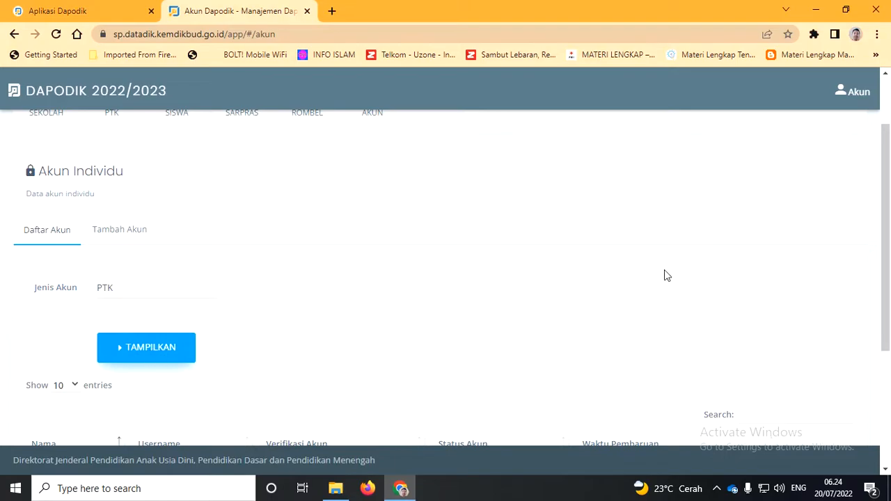
{"action": "scroll", "coordinate": [664, 275], "scroll_direction": "down", "scroll_amount": 3}
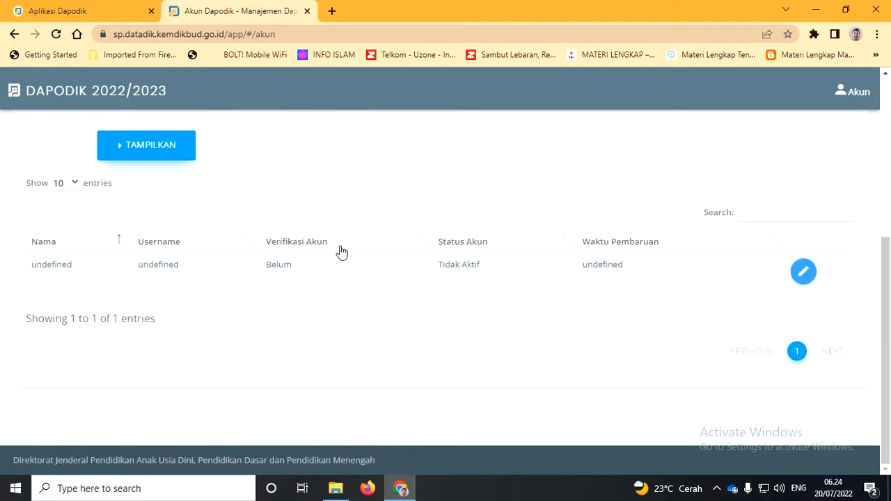
Set Jenis Akun for the account list to Admin
{"action": "scroll", "coordinate": [279, 272], "scroll_direction": "up", "scroll_amount": 4}
{"action": "scroll", "coordinate": [115, 314], "scroll_direction": "down", "scroll_amount": 3}
{"action": "left_click", "coordinate": [119, 181]}
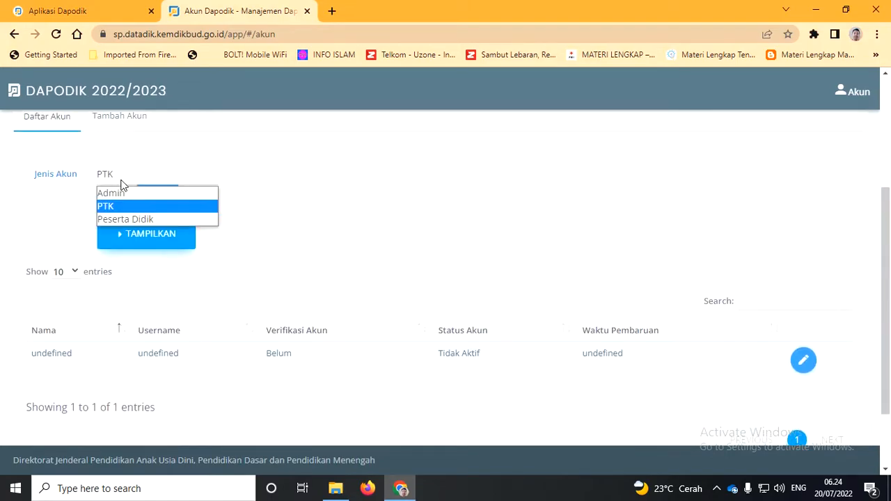
{"action": "left_click", "coordinate": [124, 194]}
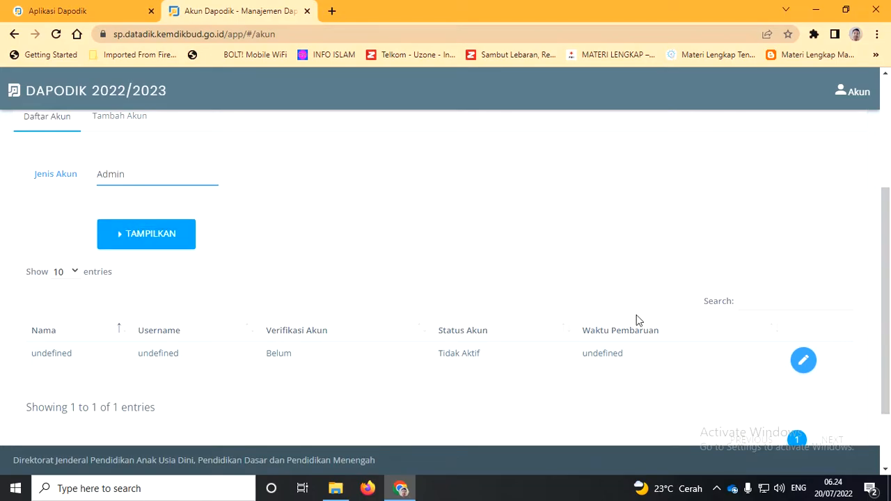
{"action": "scroll", "coordinate": [636, 317], "scroll_direction": "down", "scroll_amount": 1}
{"action": "scroll", "coordinate": [638, 316], "scroll_direction": "up", "scroll_amount": 4}
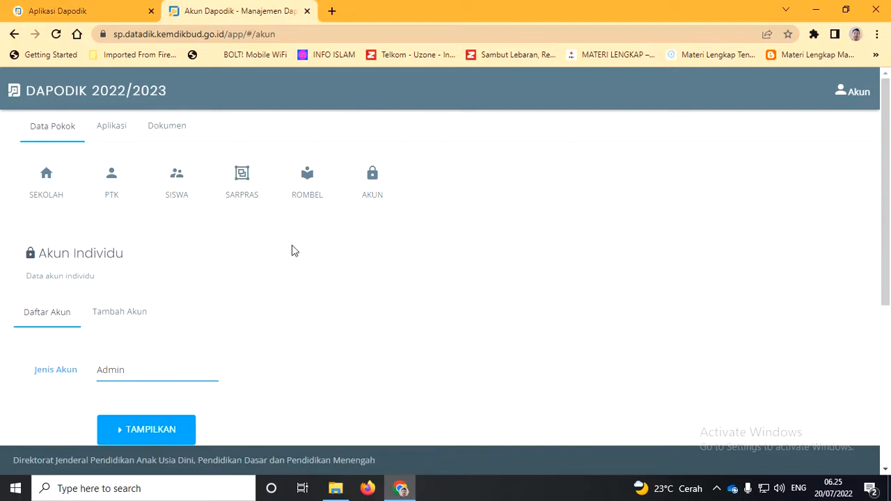
Examine the Tambah Akun form and the Aplikasi options, returning to Daftar Akun under Data Pokok
{"action": "left_click", "coordinate": [117, 312]}
{"action": "scroll", "coordinate": [234, 302], "scroll_direction": "down", "scroll_amount": 3}
{"action": "scroll", "coordinate": [235, 304], "scroll_direction": "up", "scroll_amount": 3}
{"action": "left_click", "coordinate": [54, 317]}
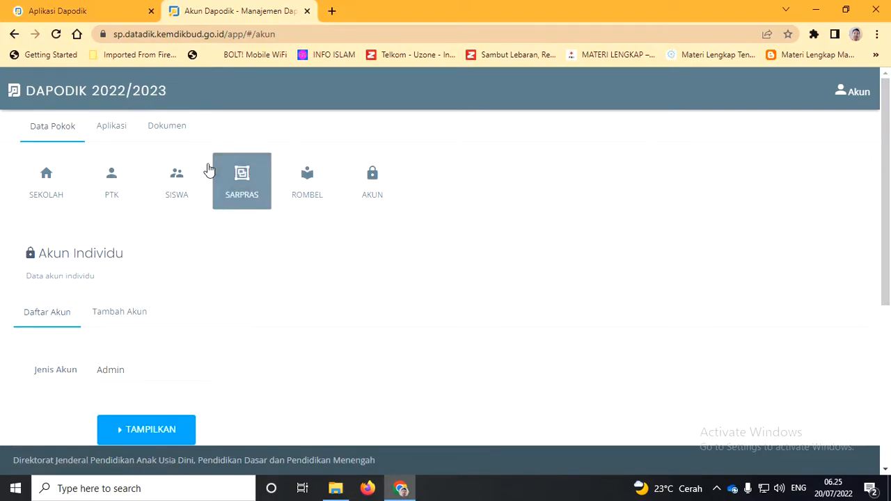
{"action": "left_click", "coordinate": [111, 128]}
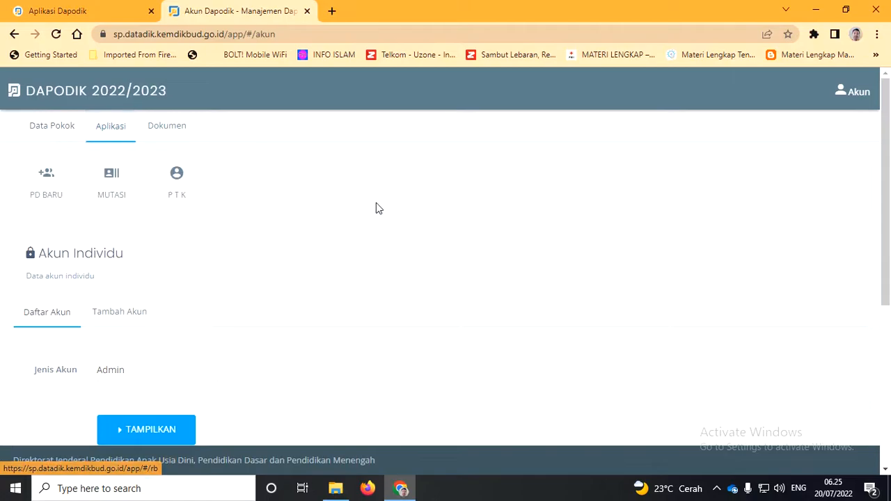
{"action": "left_click", "coordinate": [59, 138]}
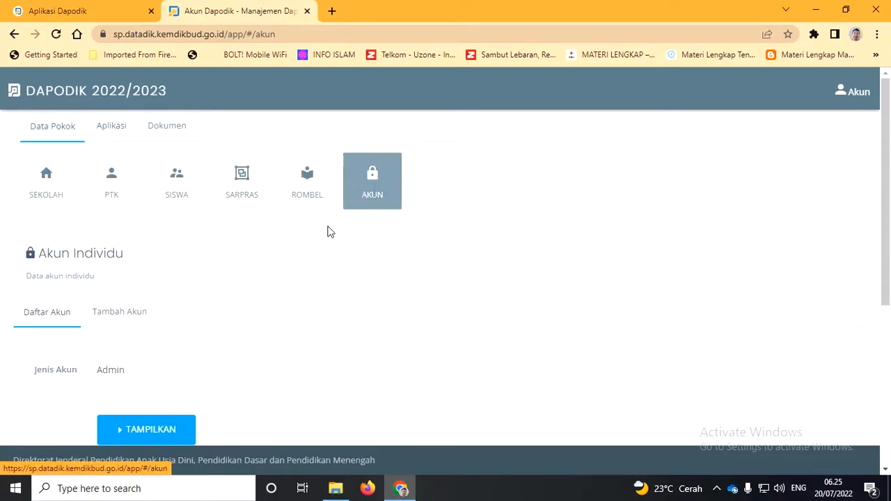
Set Jenis Akun for the account list to PTK
{"action": "scroll", "coordinate": [215, 322], "scroll_direction": "down", "scroll_amount": 3}
{"action": "left_click", "coordinate": [126, 180]}
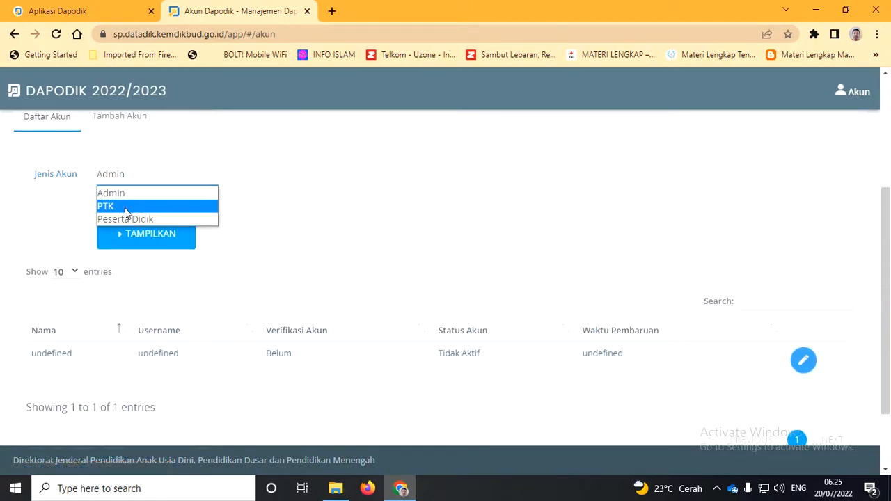
{"action": "left_click", "coordinate": [125, 206]}
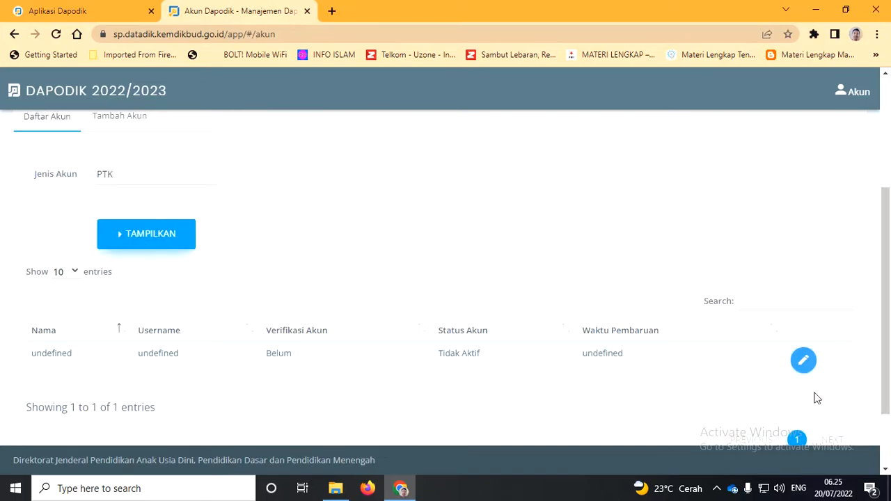
Open the PD Baru page under Aplikasi and examine the Dapodik form for adding new students
{"action": "scroll", "coordinate": [710, 348], "scroll_direction": "up", "scroll_amount": 3}
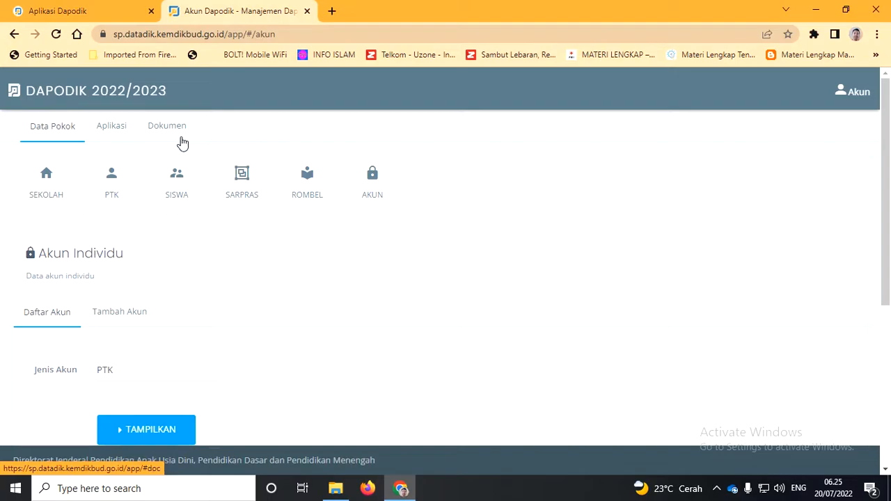
{"action": "left_click", "coordinate": [112, 127]}
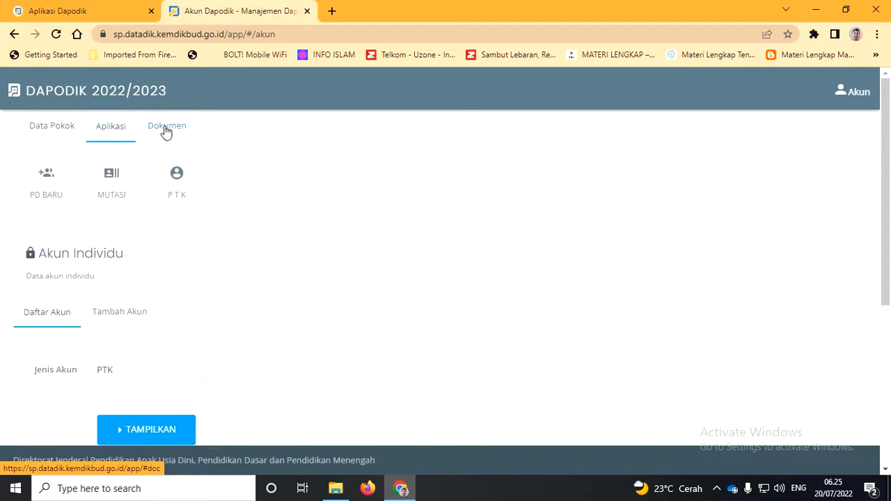
{"action": "left_click", "coordinate": [46, 182]}
{"action": "scroll", "coordinate": [243, 223], "scroll_direction": "down", "scroll_amount": 3}
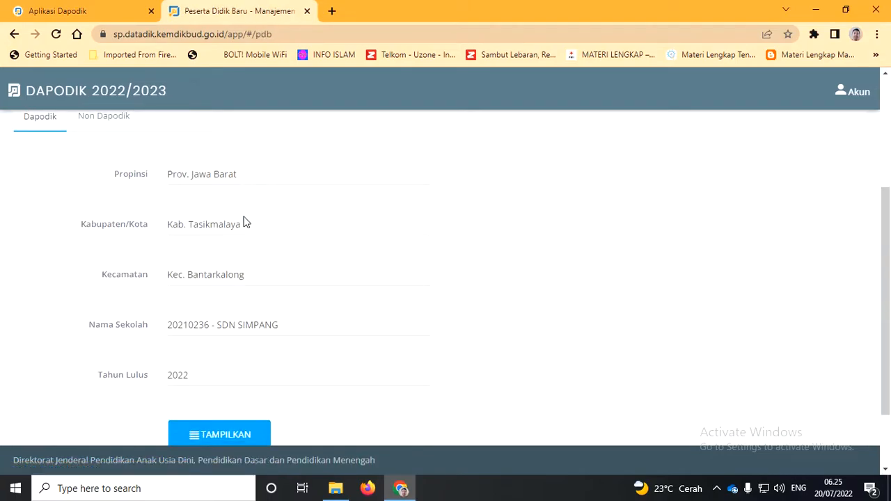
{"action": "scroll", "coordinate": [244, 223], "scroll_direction": "up", "scroll_amount": 2}
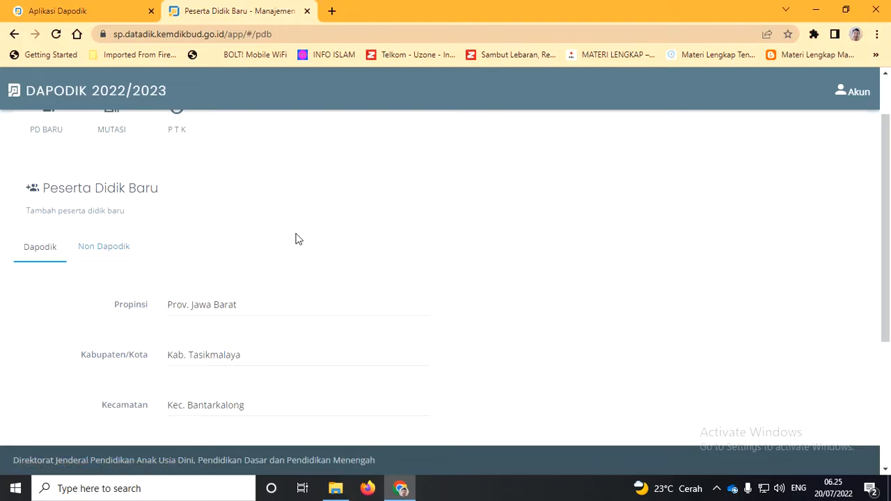
{"action": "scroll", "coordinate": [296, 238], "scroll_direction": "down", "scroll_amount": 2}
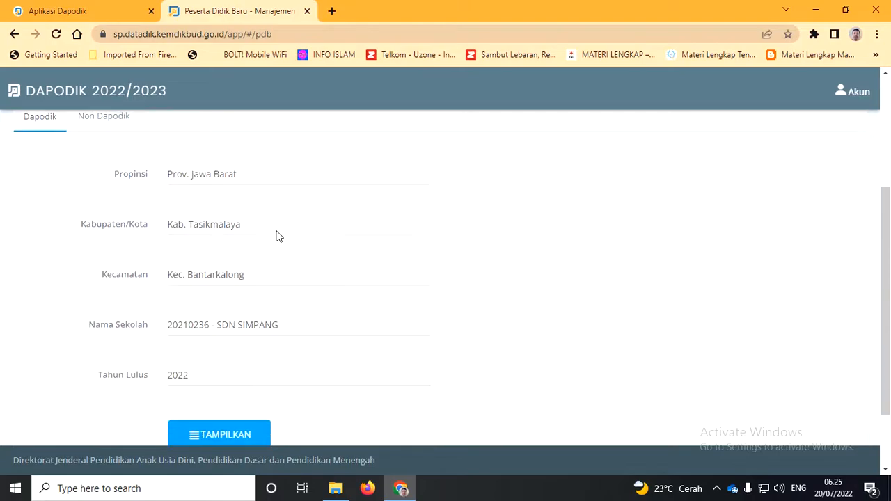
{"action": "scroll", "coordinate": [234, 235], "scroll_direction": "down", "scroll_amount": 2}
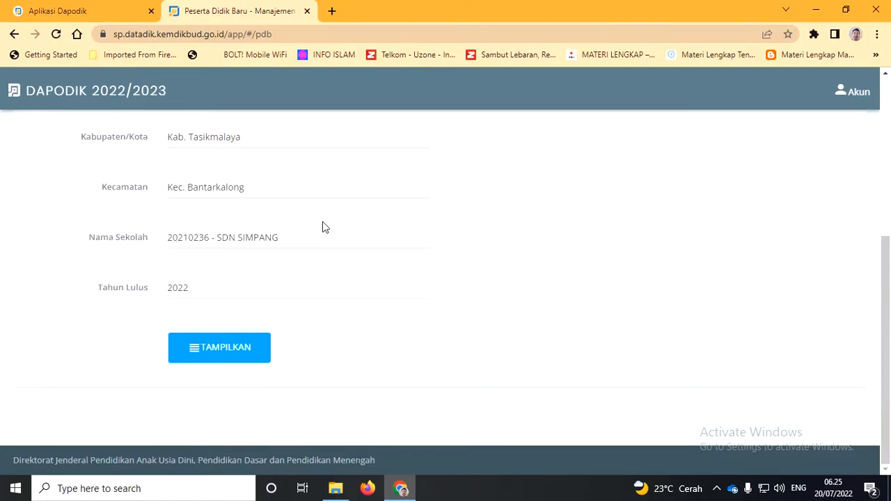
Set Kecamatan to Kec. Manonjaya in the Dapodik form for new students
{"action": "scroll", "coordinate": [156, 209], "scroll_direction": "up", "scroll_amount": 1}
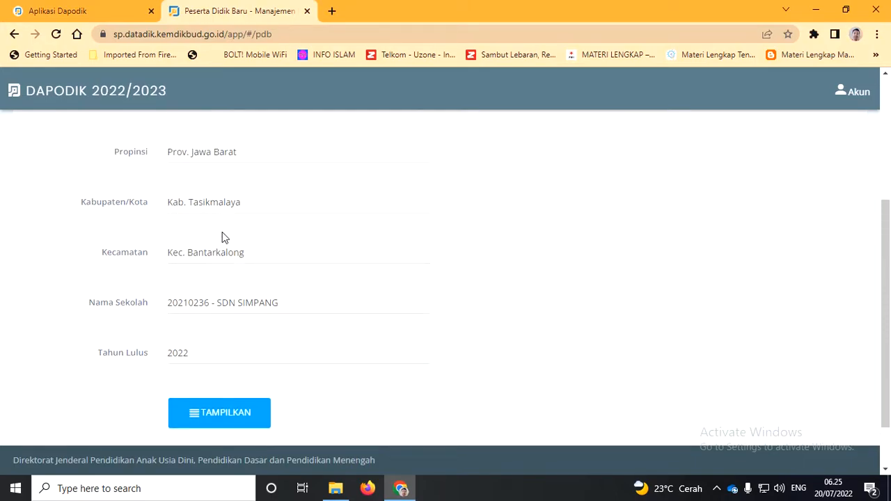
{"action": "scroll", "coordinate": [275, 253], "scroll_direction": "up", "scroll_amount": 2}
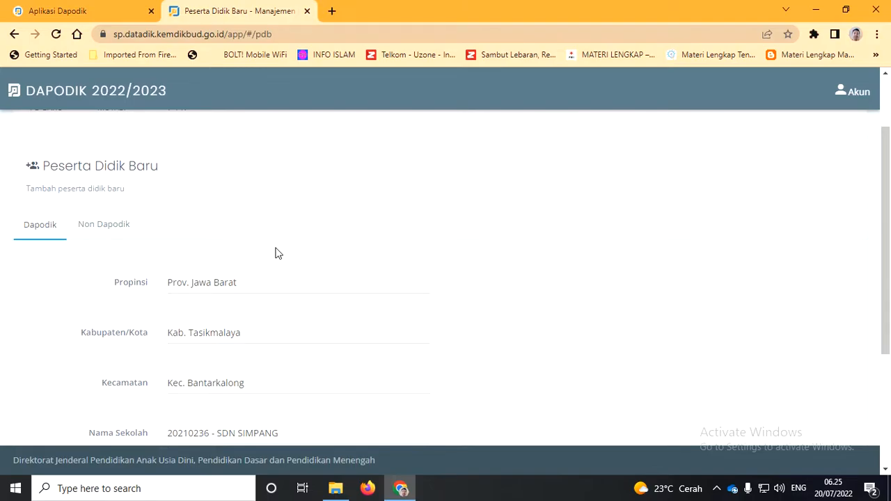
{"action": "scroll", "coordinate": [223, 306], "scroll_direction": "down", "scroll_amount": 1}
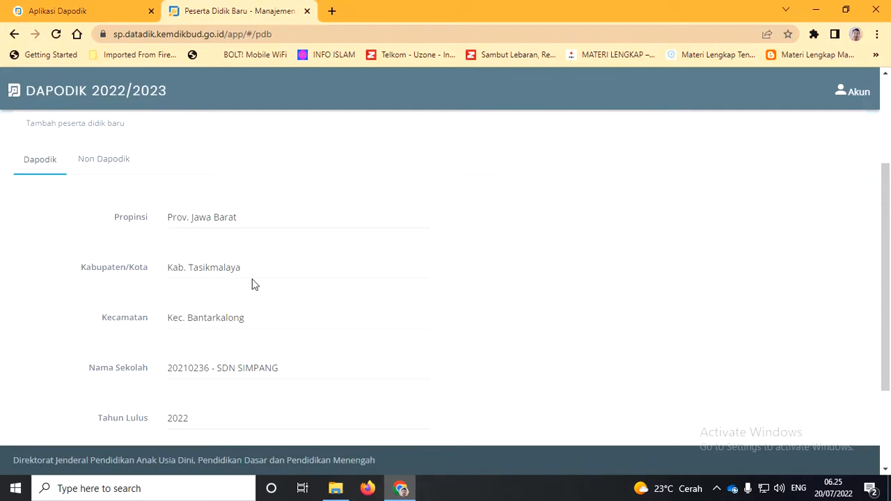
{"action": "scroll", "coordinate": [253, 284], "scroll_direction": "down", "scroll_amount": 2}
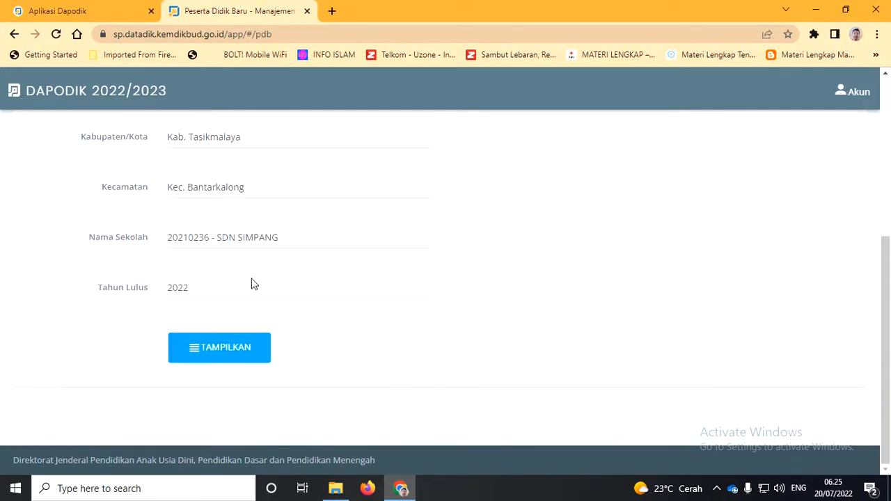
{"action": "left_click", "coordinate": [191, 189]}
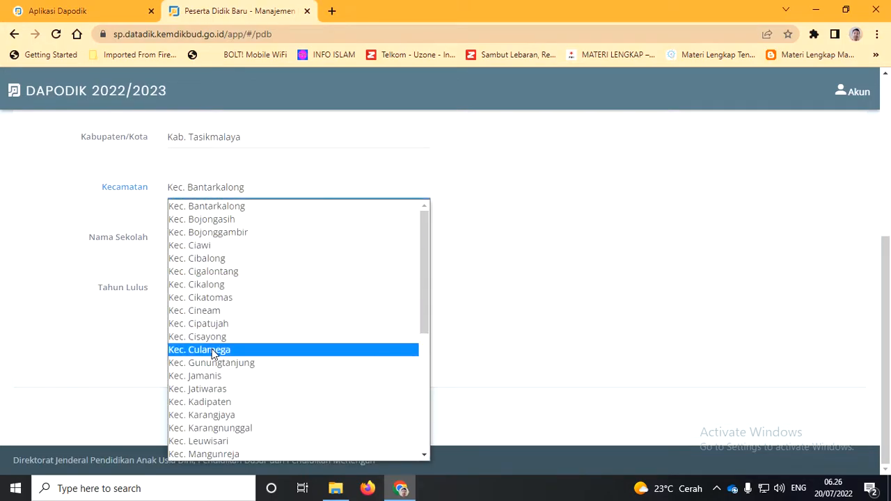
{"action": "scroll", "coordinate": [216, 327], "scroll_direction": "down", "scroll_amount": 1}
{"action": "scroll", "coordinate": [216, 334], "scroll_direction": "down", "scroll_amount": 3}
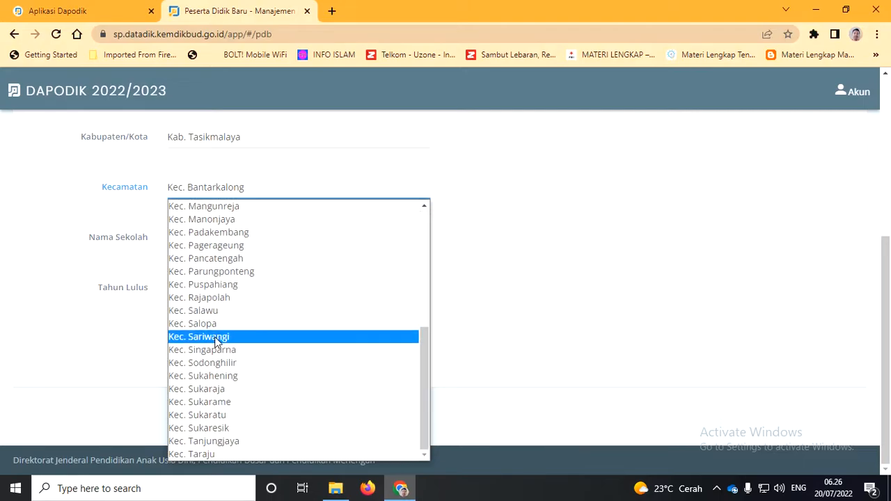
{"action": "left_click", "coordinate": [209, 219]}
Choose SDN KUBANGSARI as Nama Sekolah and display its 2022 graduates
{"action": "left_click", "coordinate": [216, 244]}
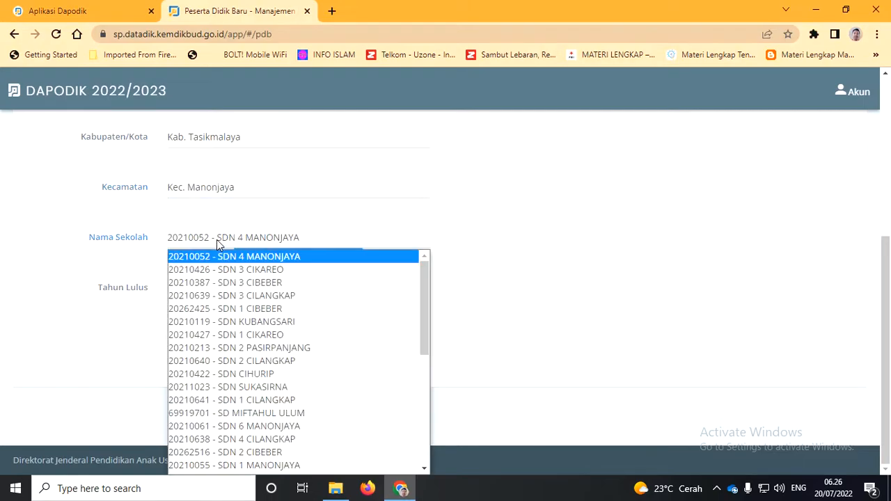
{"action": "scroll", "coordinate": [278, 351], "scroll_direction": "down", "scroll_amount": 1}
{"action": "scroll", "coordinate": [278, 352], "scroll_direction": "down", "scroll_amount": 3}
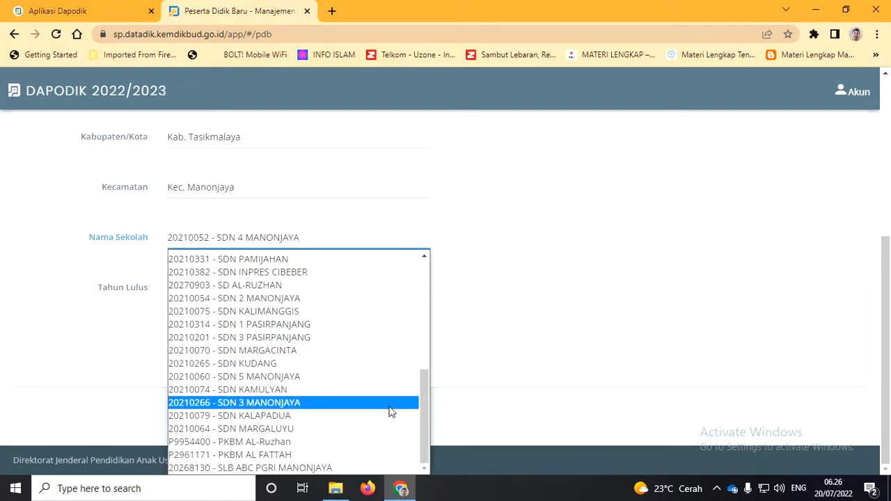
{"action": "scroll", "coordinate": [390, 407], "scroll_direction": "up", "scroll_amount": 8}
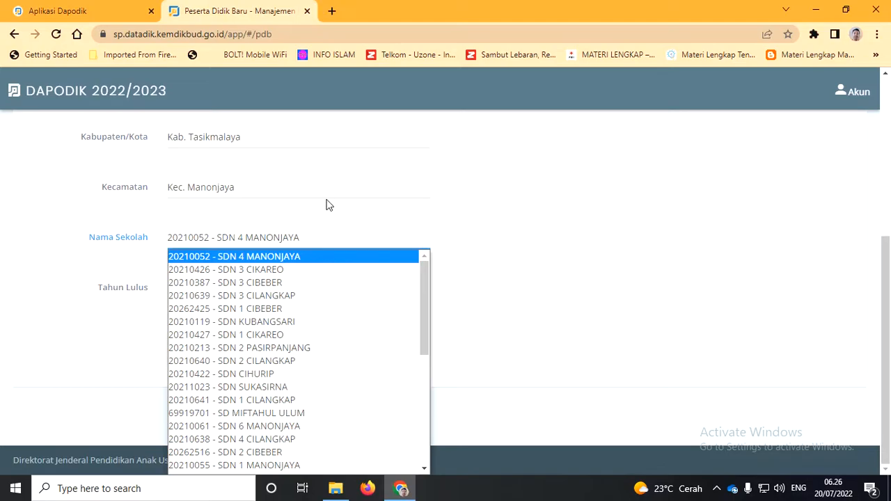
{"action": "left_click", "coordinate": [240, 321]}
{"action": "left_click", "coordinate": [241, 341]}
Try to register the male student born in November 2008 from the first page of the SDN KUBANGSARI list
{"action": "scroll", "coordinate": [219, 271], "scroll_direction": "down", "scroll_amount": 6}
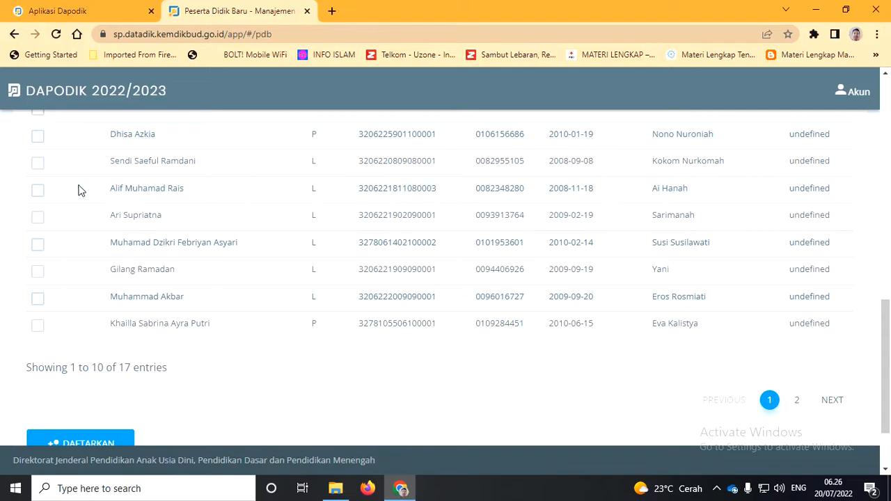
{"action": "left_click", "coordinate": [37, 189]}
{"action": "scroll", "coordinate": [137, 450], "scroll_direction": "down", "scroll_amount": 1}
{"action": "left_click", "coordinate": [83, 387]}
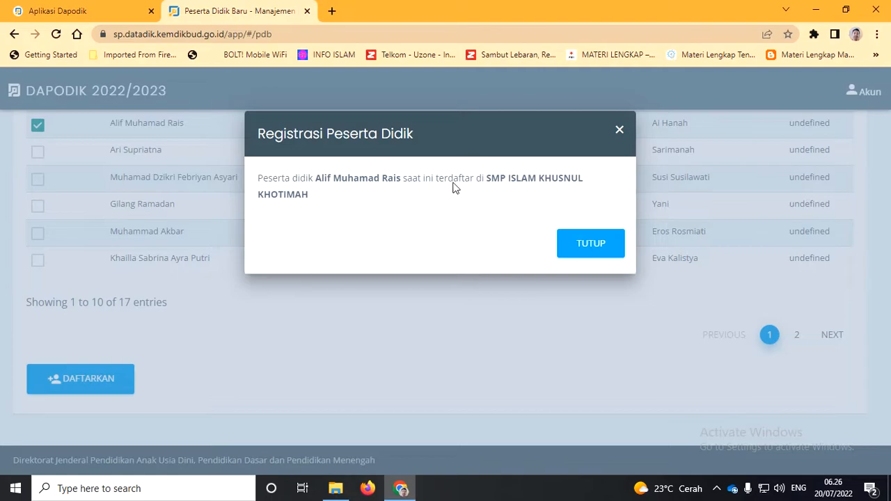
{"action": "left_click", "coordinate": [578, 245]}
Set Kecamatan to Kec. Gunungtanjung and Nama Sekolah to SDN 1 GUNUNGTANJUNG, displaying that school's 2022 graduates
{"action": "scroll", "coordinate": [292, 211], "scroll_direction": "up", "scroll_amount": 8}
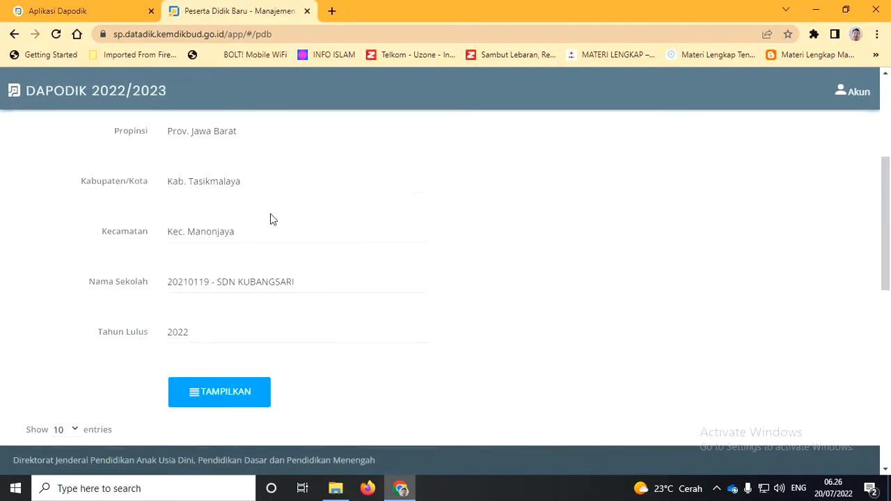
{"action": "left_click", "coordinate": [218, 256]}
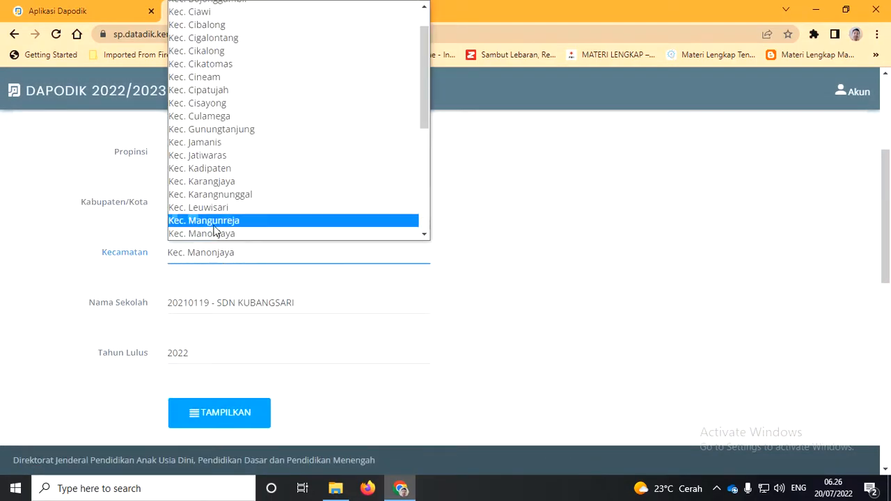
{"action": "left_click", "coordinate": [222, 131]}
{"action": "left_click", "coordinate": [241, 305]}
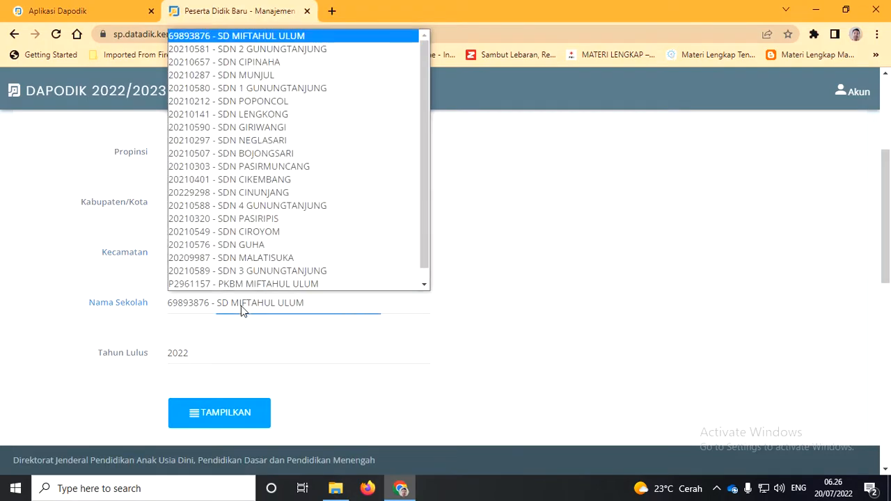
{"action": "left_click", "coordinate": [271, 89]}
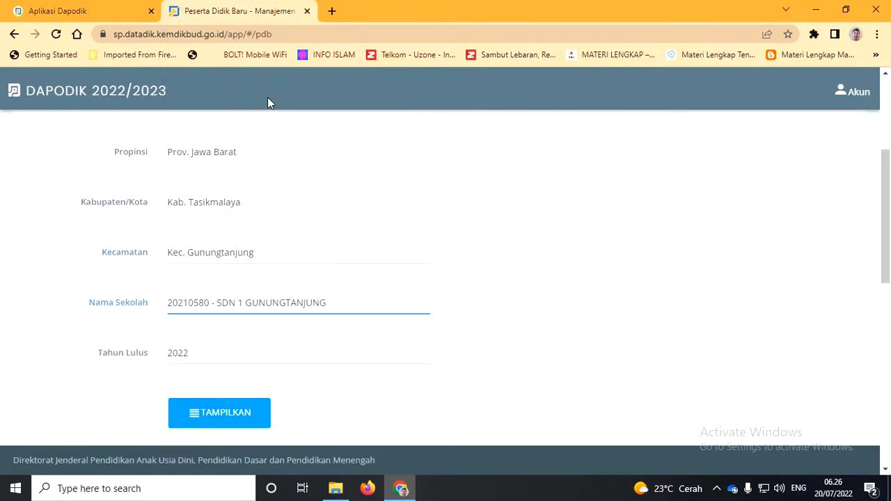
{"action": "left_click", "coordinate": [226, 411]}
Register the eighth student on page 2 of the SDN 1 GUNUNGTANJUNG list and close the registration dialog
{"action": "scroll", "coordinate": [208, 306], "scroll_direction": "down", "scroll_amount": 4}
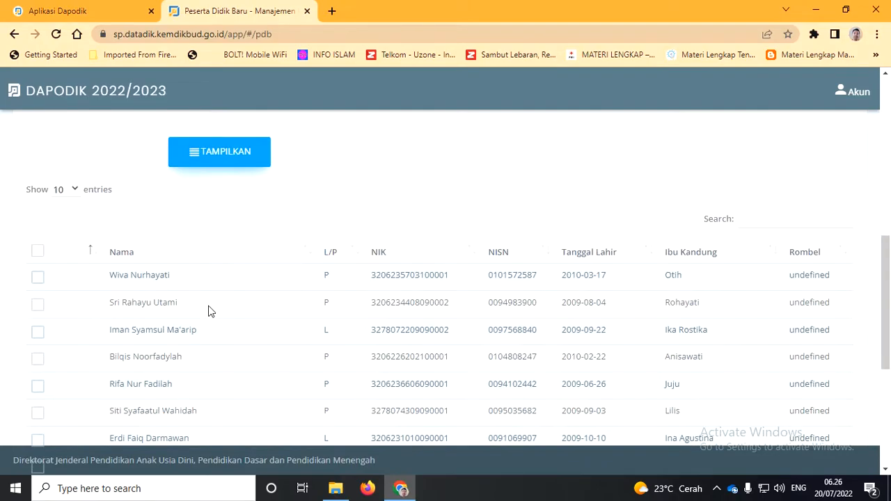
{"action": "scroll", "coordinate": [199, 324], "scroll_direction": "down", "scroll_amount": 3}
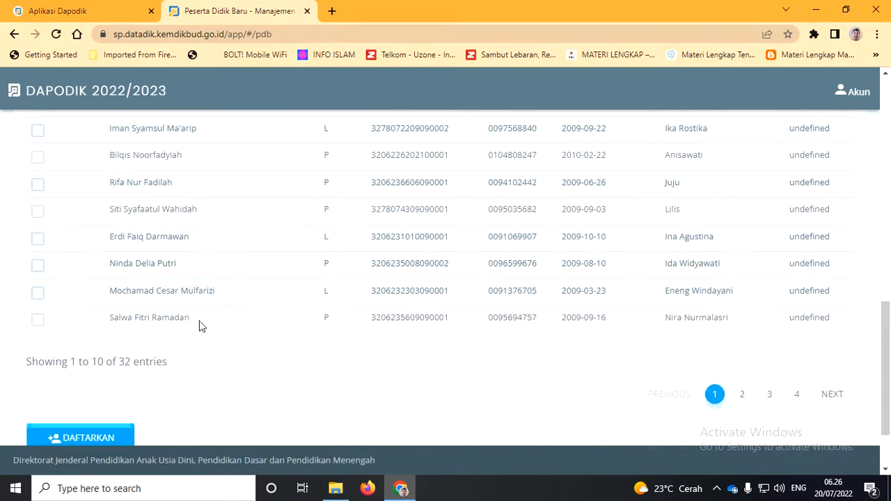
{"action": "left_click", "coordinate": [743, 317]}
{"action": "scroll", "coordinate": [717, 321], "scroll_direction": "up", "scroll_amount": 2}
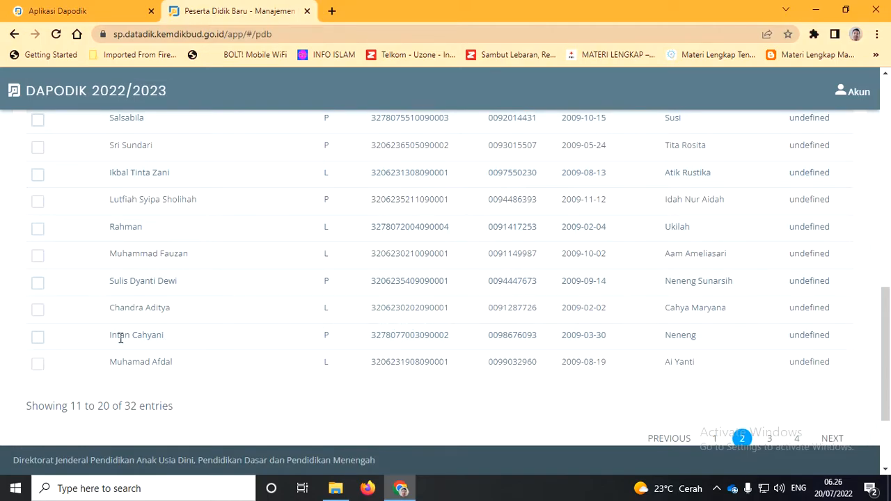
{"action": "left_click", "coordinate": [37, 309]}
{"action": "scroll", "coordinate": [103, 323], "scroll_direction": "down", "scroll_amount": 2}
{"action": "left_click", "coordinate": [92, 354]}
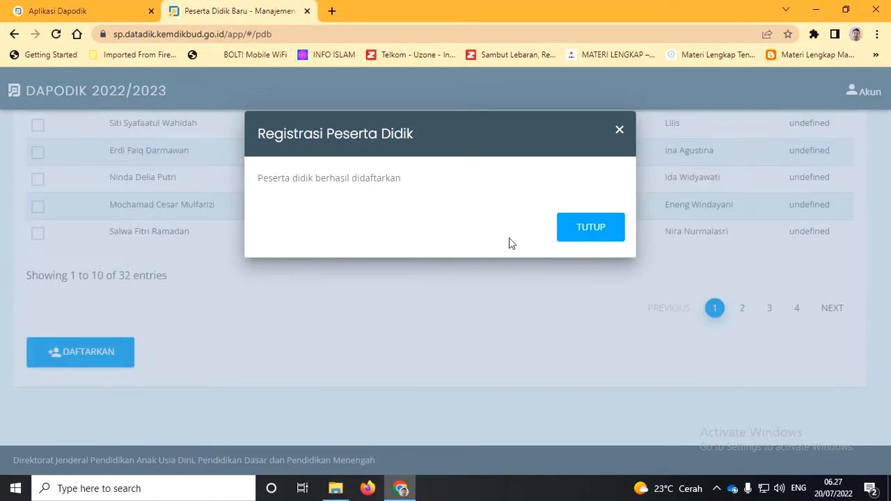
{"action": "left_click", "coordinate": [596, 235]}
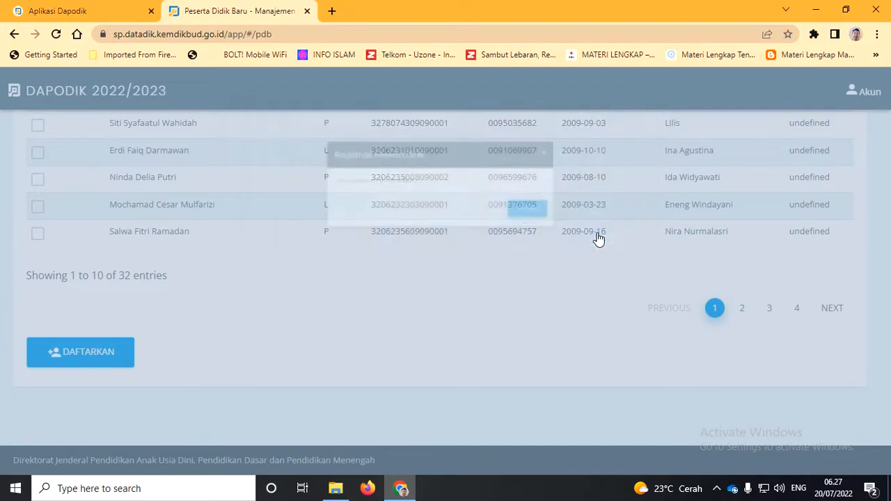
Open the Non Dapodik form for new students and look over its full length
{"action": "scroll", "coordinate": [458, 295], "scroll_direction": "up", "scroll_amount": 5}
{"action": "scroll", "coordinate": [345, 234], "scroll_direction": "up", "scroll_amount": 4}
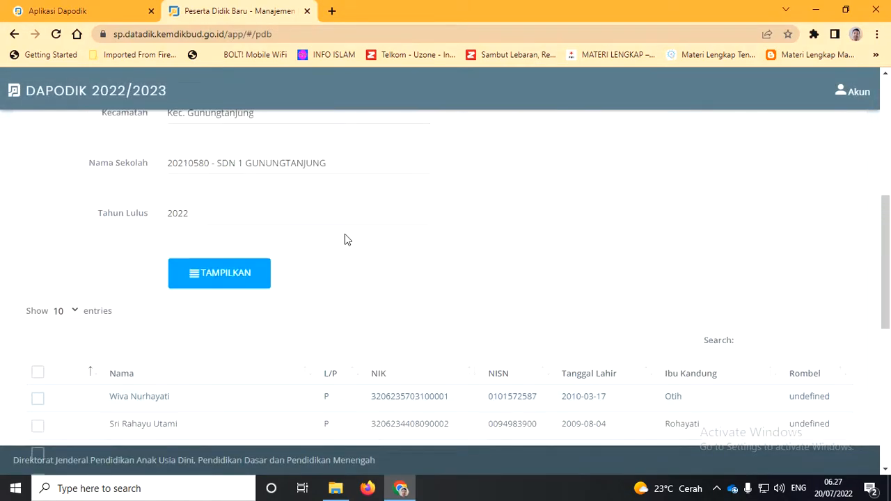
{"action": "left_click", "coordinate": [86, 137]}
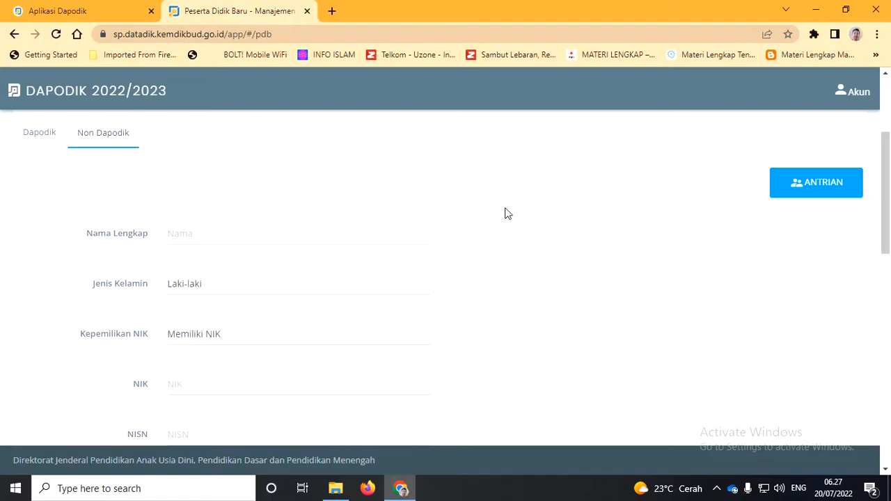
{"action": "scroll", "coordinate": [508, 214], "scroll_direction": "down", "scroll_amount": 6}
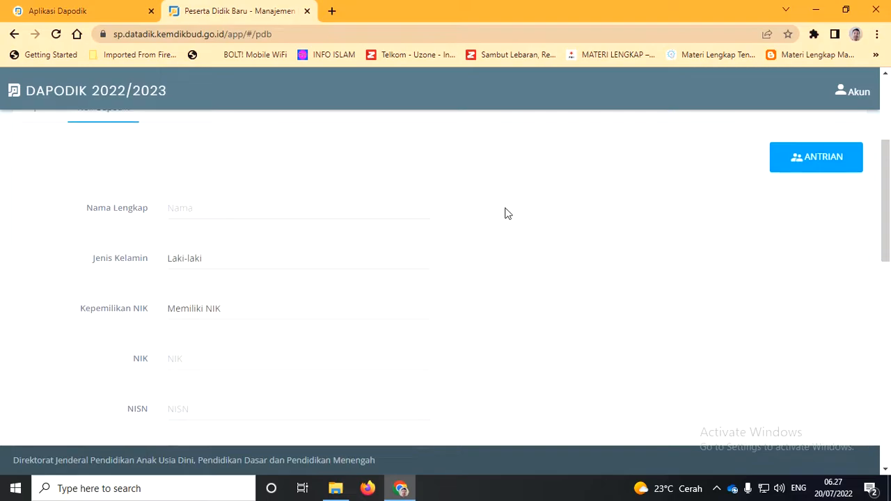
{"action": "scroll", "coordinate": [508, 214], "scroll_direction": "down", "scroll_amount": 4}
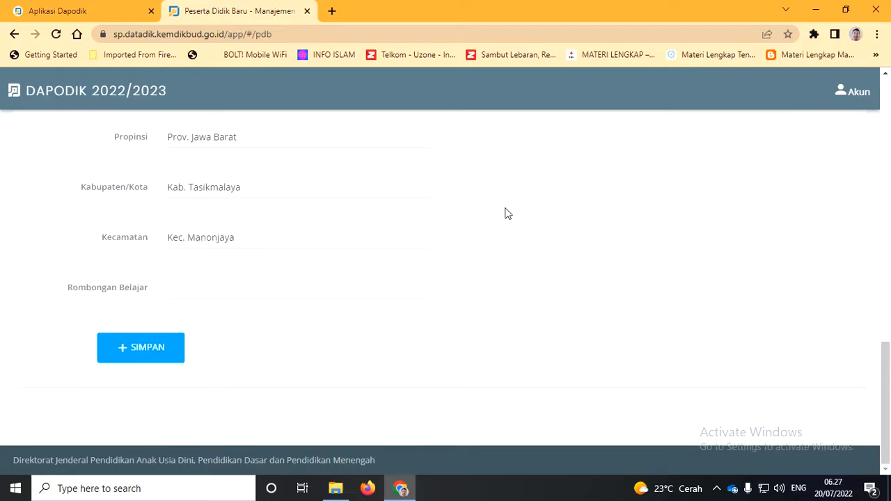
{"action": "scroll", "coordinate": [508, 214], "scroll_direction": "up", "scroll_amount": 10}
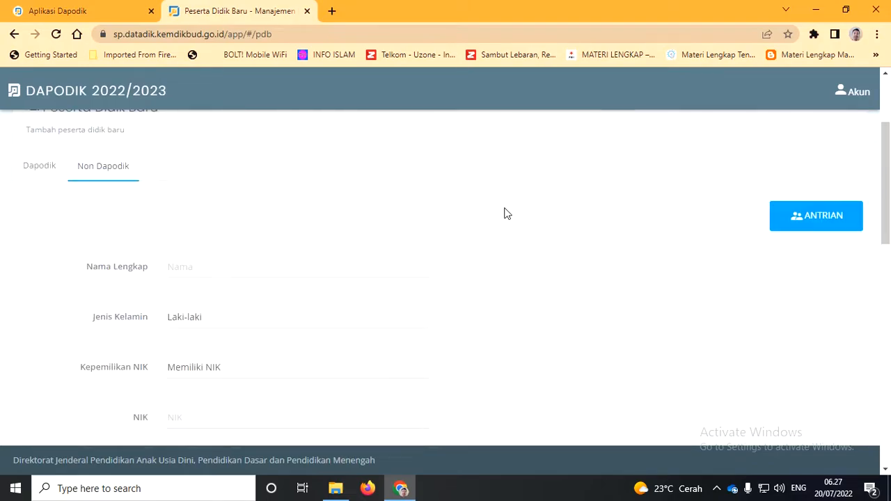
{"action": "scroll", "coordinate": [508, 214], "scroll_direction": "down", "scroll_amount": 5}
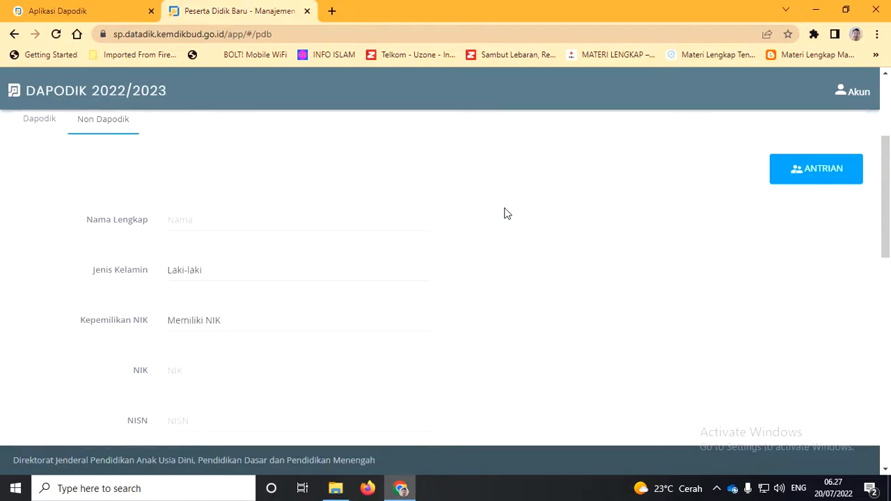
{"action": "scroll", "coordinate": [507, 213], "scroll_direction": "up", "scroll_amount": 2}
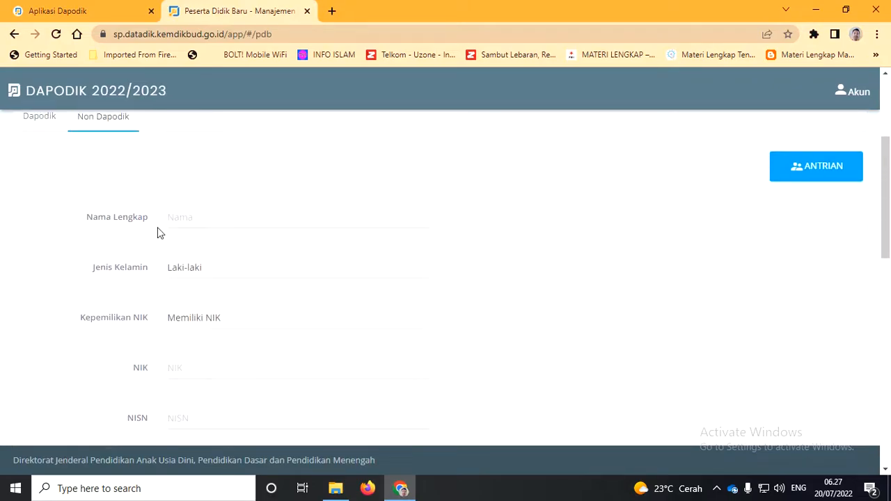
Examine the Non Dapodik fields one by one from Nama Lengkap and Jenis Kelamin to the Rombongan Belajar choices
{"action": "left_click", "coordinate": [183, 220]}
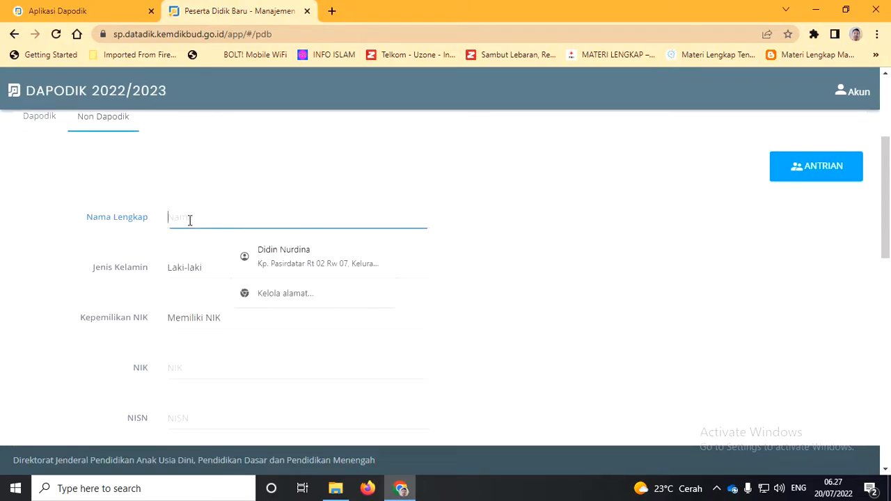
{"action": "left_click", "coordinate": [184, 277]}
{"action": "left_click", "coordinate": [547, 271]}
{"action": "scroll", "coordinate": [348, 288], "scroll_direction": "down", "scroll_amount": 2}
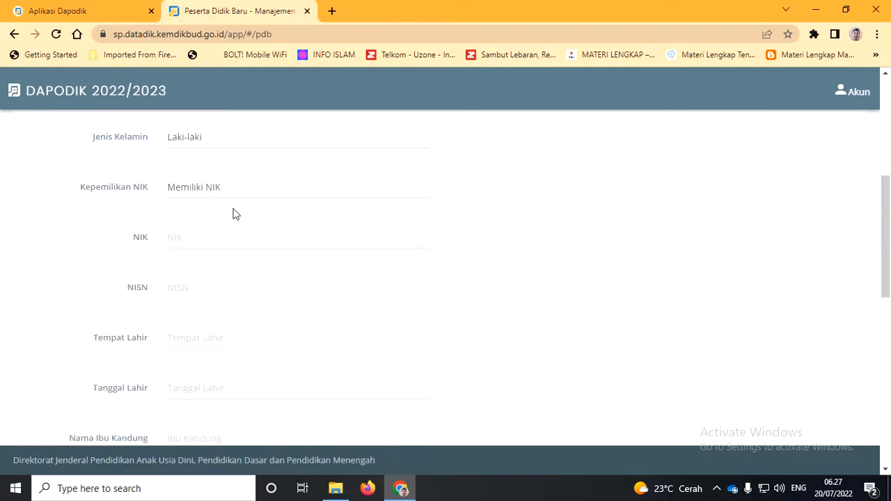
{"action": "scroll", "coordinate": [188, 292], "scroll_direction": "down", "scroll_amount": 1}
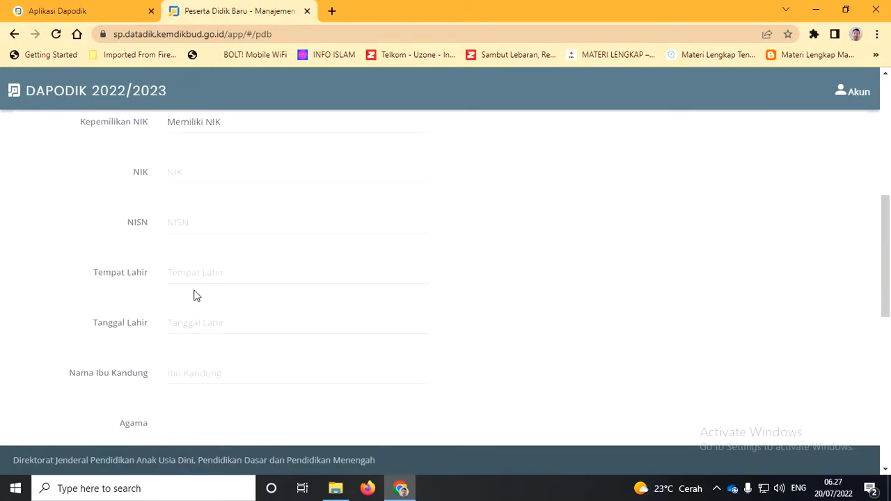
{"action": "scroll", "coordinate": [194, 296], "scroll_direction": "down", "scroll_amount": 2}
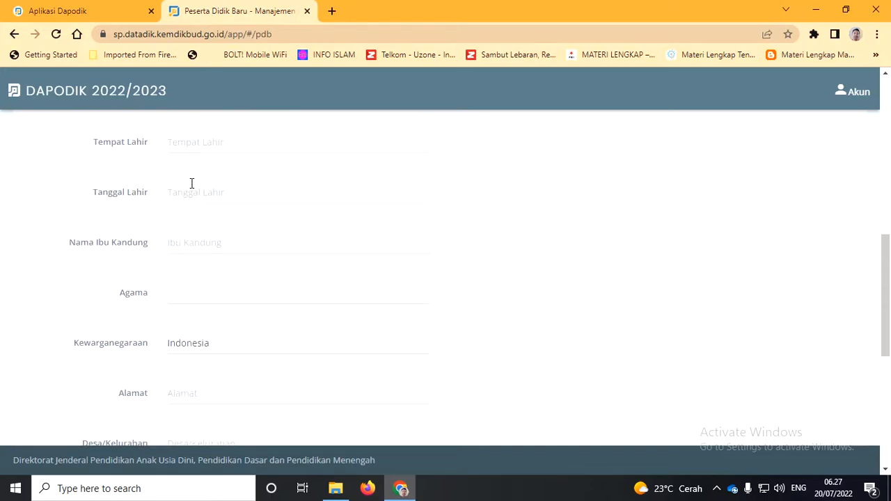
{"action": "scroll", "coordinate": [218, 328], "scroll_direction": "down", "scroll_amount": 2}
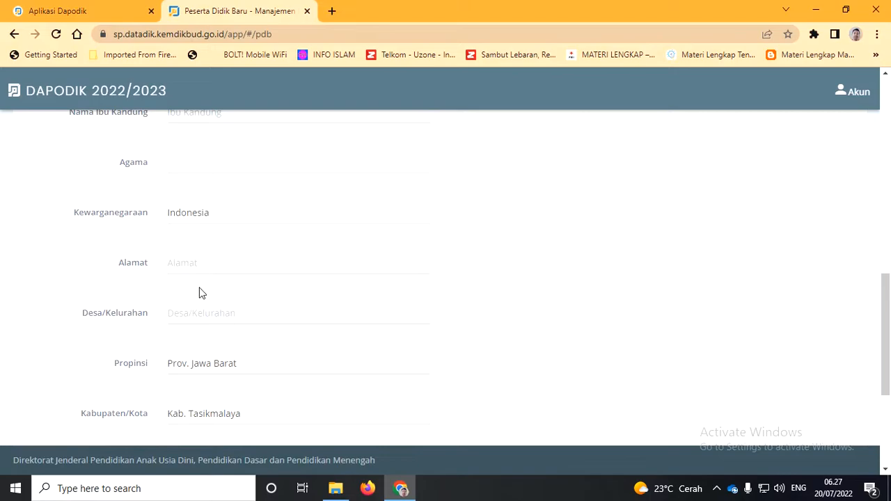
{"action": "scroll", "coordinate": [198, 293], "scroll_direction": "down", "scroll_amount": 2}
{"action": "scroll", "coordinate": [198, 296], "scroll_direction": "down", "scroll_amount": 1}
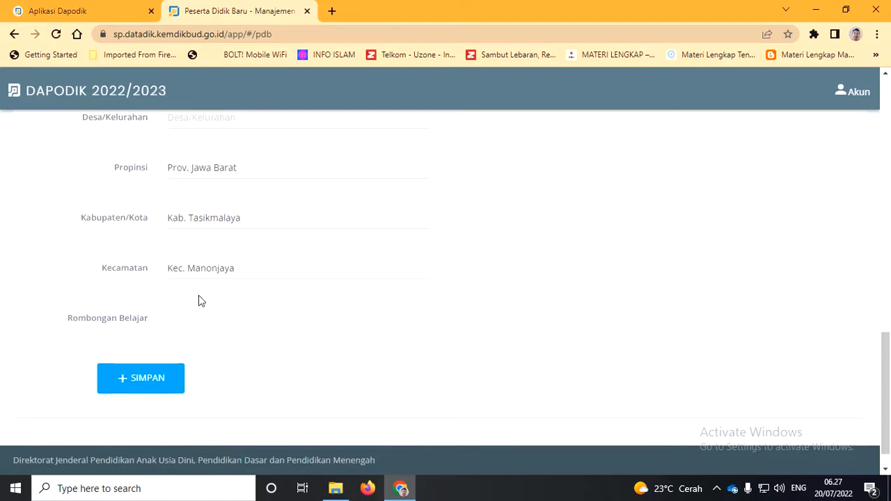
{"action": "scroll", "coordinate": [199, 301], "scroll_direction": "down", "scroll_amount": 1}
{"action": "left_click", "coordinate": [199, 300]}
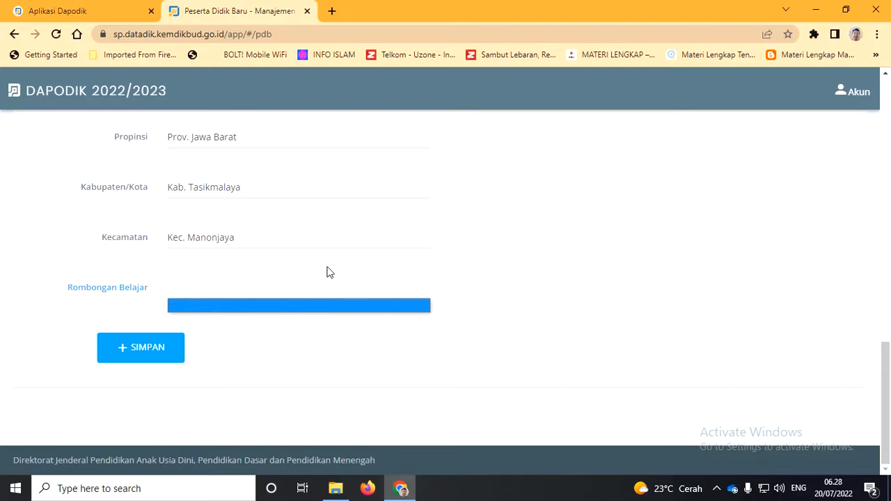
{"action": "left_click", "coordinate": [92, 8]}
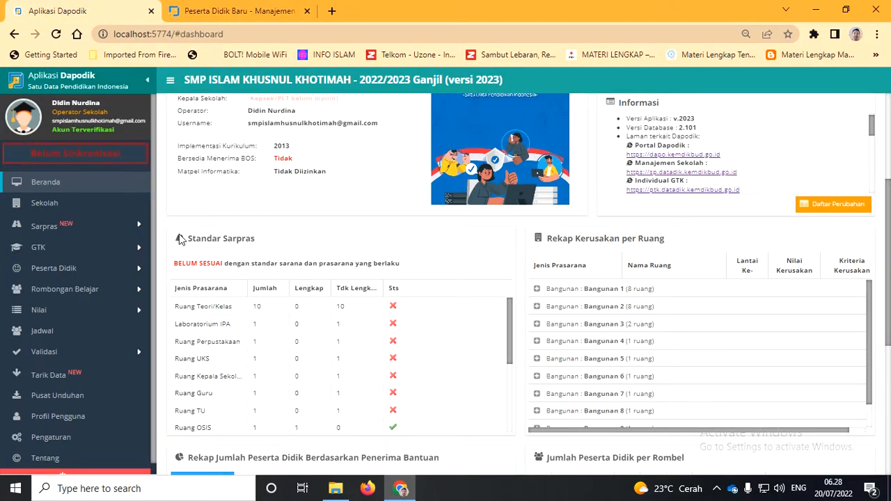
{"action": "left_click", "coordinate": [237, 10]}
{"action": "scroll", "coordinate": [309, 263], "scroll_direction": "up", "scroll_amount": 4}
{"action": "scroll", "coordinate": [308, 263], "scroll_direction": "up", "scroll_amount": 5}
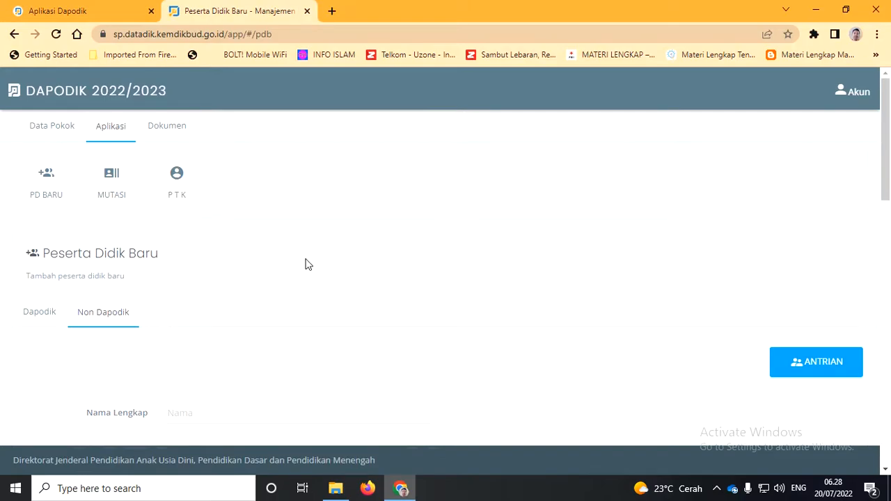
Switch to the local Dapodik application, request Tarik Data, and proceed to the data validation page
{"action": "left_click", "coordinate": [88, 8]}
{"action": "scroll", "coordinate": [169, 272], "scroll_direction": "down", "scroll_amount": 3}
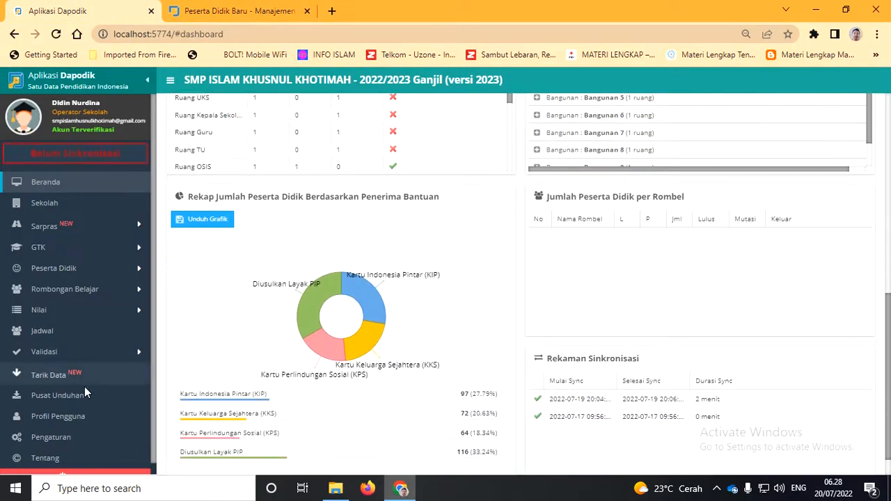
{"action": "scroll", "coordinate": [85, 386], "scroll_direction": "down", "scroll_amount": 1}
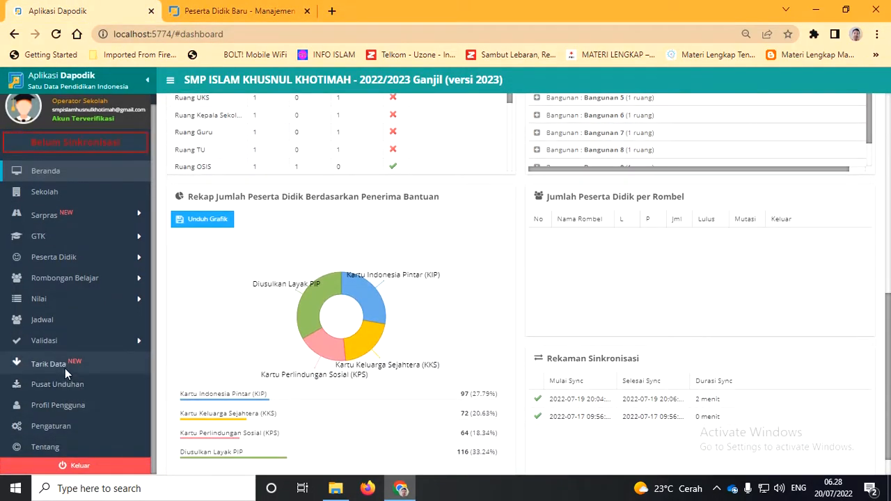
{"action": "left_click", "coordinate": [65, 368]}
{"action": "left_click", "coordinate": [543, 323]}
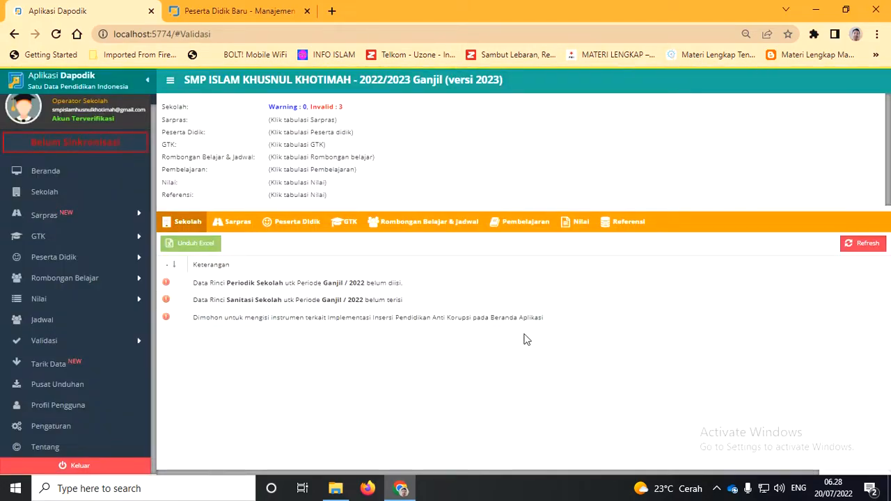
Run validation for Sarpras, Peserta Didik, GTK, Rombongan Belajar & Jadwal, Pembelajaran, Nilai and Referensi
{"action": "left_click", "coordinate": [221, 226]}
{"action": "left_click", "coordinate": [291, 228]}
{"action": "left_click", "coordinate": [351, 231]}
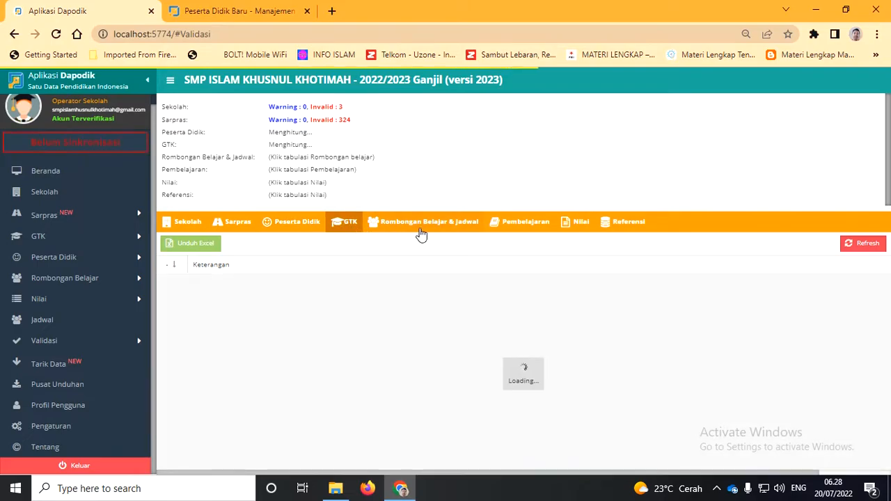
{"action": "left_click", "coordinate": [435, 233]}
{"action": "left_click", "coordinate": [527, 228]}
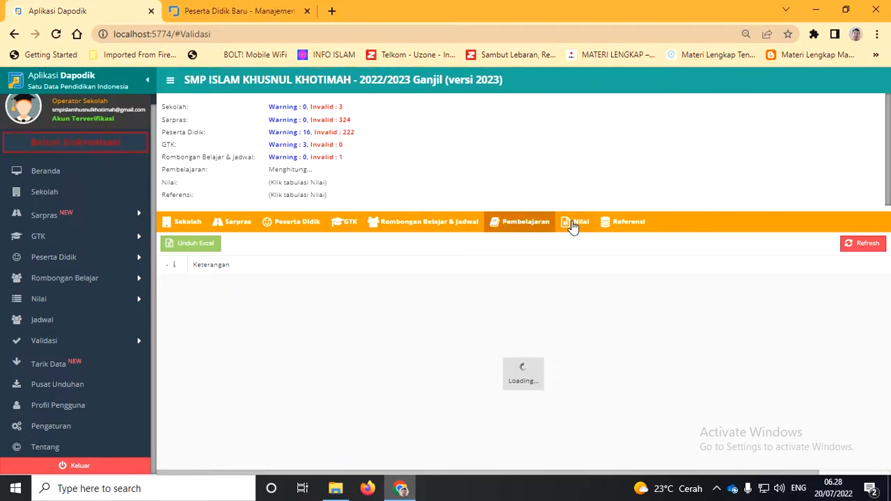
{"action": "left_click", "coordinate": [578, 228]}
{"action": "left_click", "coordinate": [629, 224]}
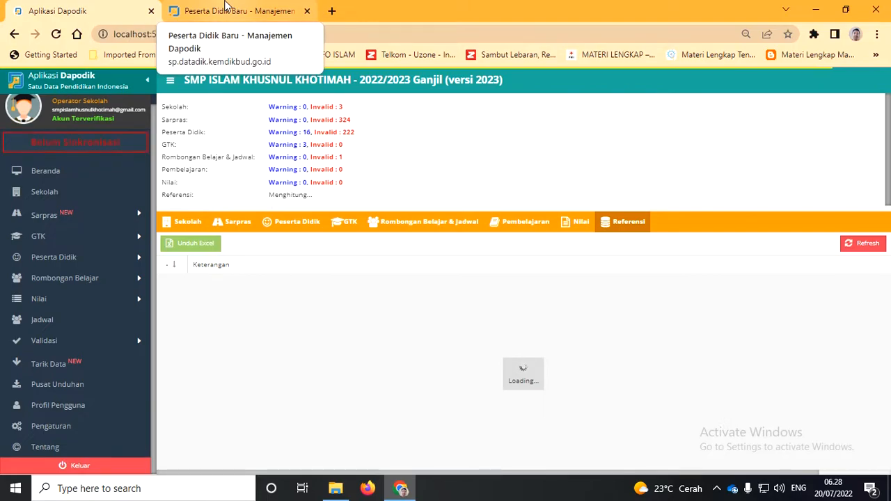
Open the Peserta Didik list, dismiss the information notice, and look through the students on pages 1 to 3
{"action": "left_click", "coordinate": [49, 259]}
{"action": "left_click", "coordinate": [63, 277]}
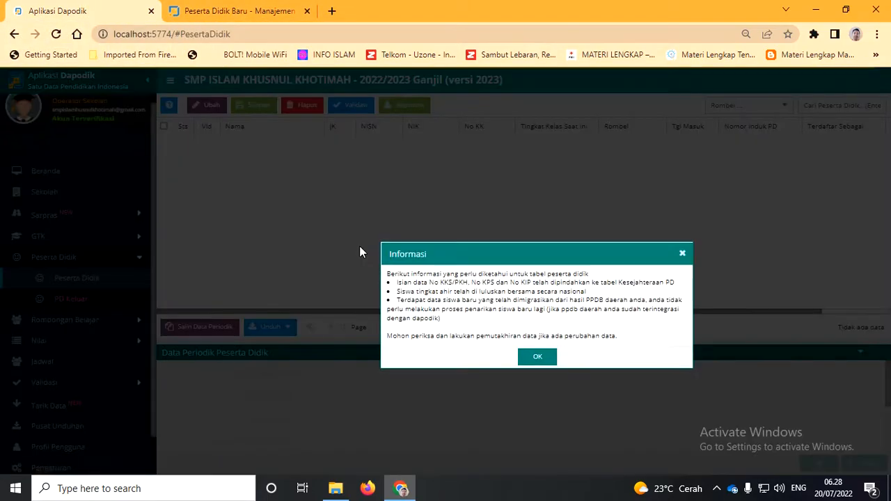
{"action": "left_click", "coordinate": [534, 358]}
{"action": "scroll", "coordinate": [321, 279], "scroll_direction": "down", "scroll_amount": 4}
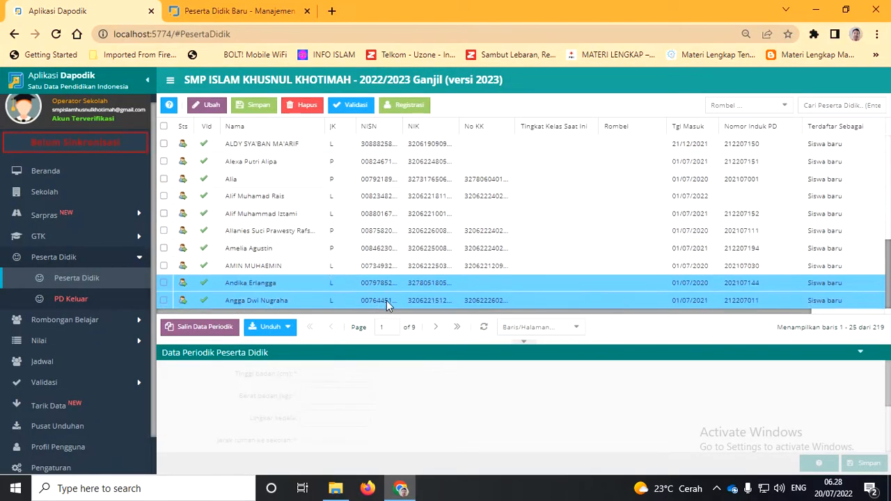
{"action": "left_click", "coordinate": [436, 328]}
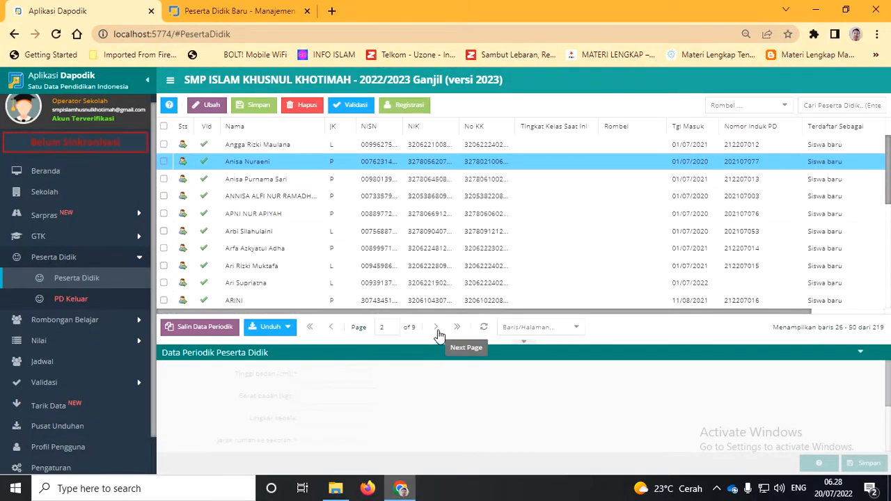
{"action": "left_click", "coordinate": [437, 328]}
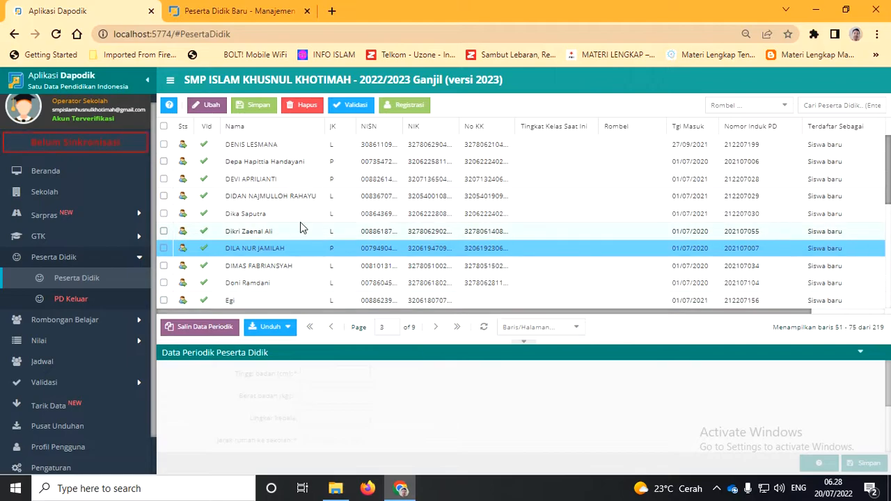
{"action": "scroll", "coordinate": [696, 233], "scroll_direction": "down", "scroll_amount": 3}
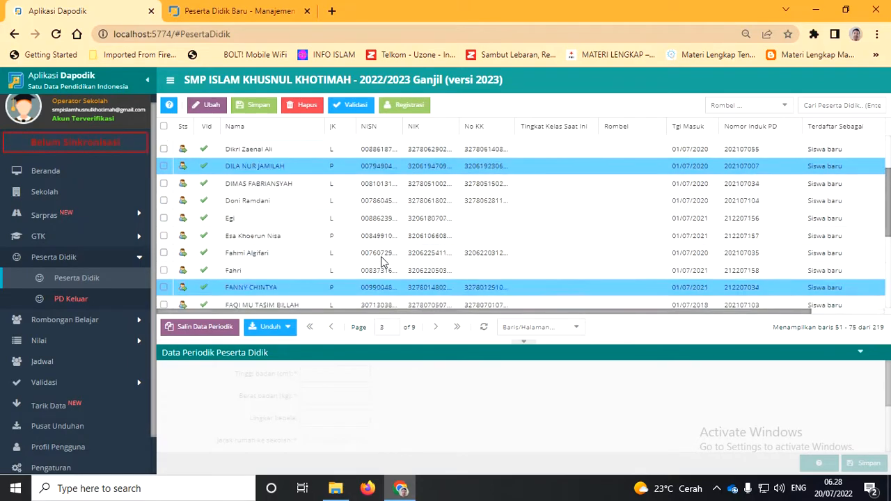
Return to page 2 of the Peserta Didik list and check which students are already recorded there
{"action": "scroll", "coordinate": [382, 261], "scroll_direction": "up", "scroll_amount": 3}
{"action": "left_click", "coordinate": [334, 327]}
{"action": "scroll", "coordinate": [290, 233], "scroll_direction": "down", "scroll_amount": 5}
{"action": "scroll", "coordinate": [288, 229], "scroll_direction": "up", "scroll_amount": 3}
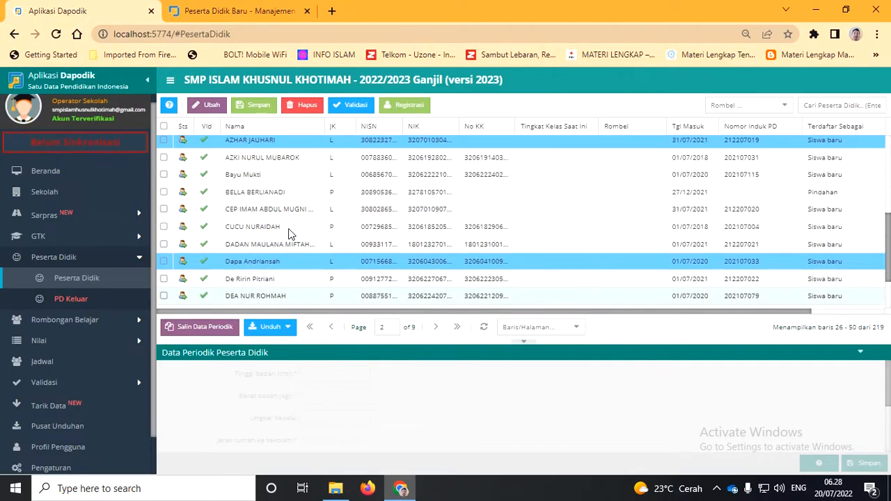
{"action": "scroll", "coordinate": [255, 229], "scroll_direction": "down", "scroll_amount": 3}
{"action": "scroll", "coordinate": [249, 232], "scroll_direction": "up", "scroll_amount": 4}
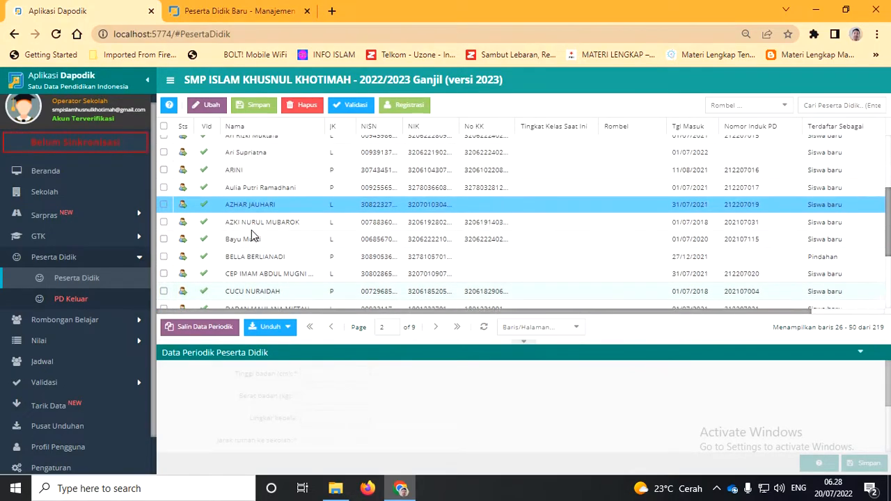
{"action": "scroll", "coordinate": [105, 374], "scroll_direction": "down", "scroll_amount": 2}
Run Tarik Data from the server, agreeing to continue despite the invalid and warning data
{"action": "left_click", "coordinate": [48, 362]}
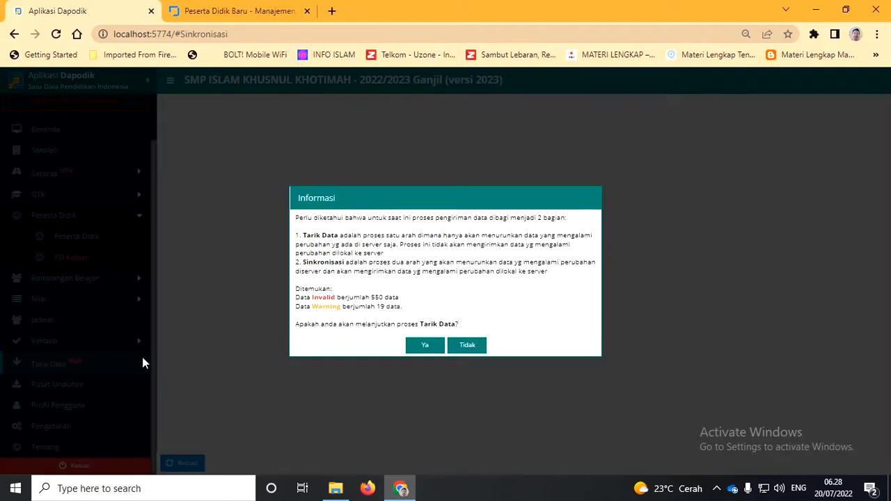
{"action": "left_click", "coordinate": [412, 345]}
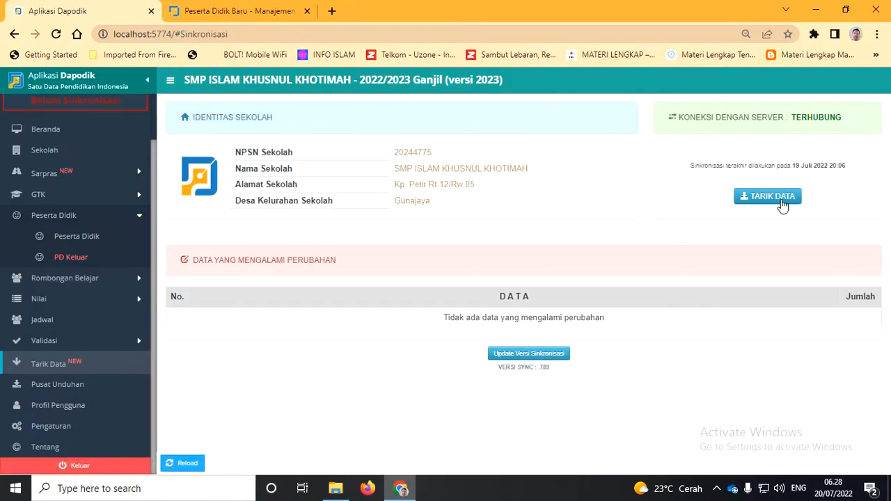
{"action": "left_click", "coordinate": [781, 199]}
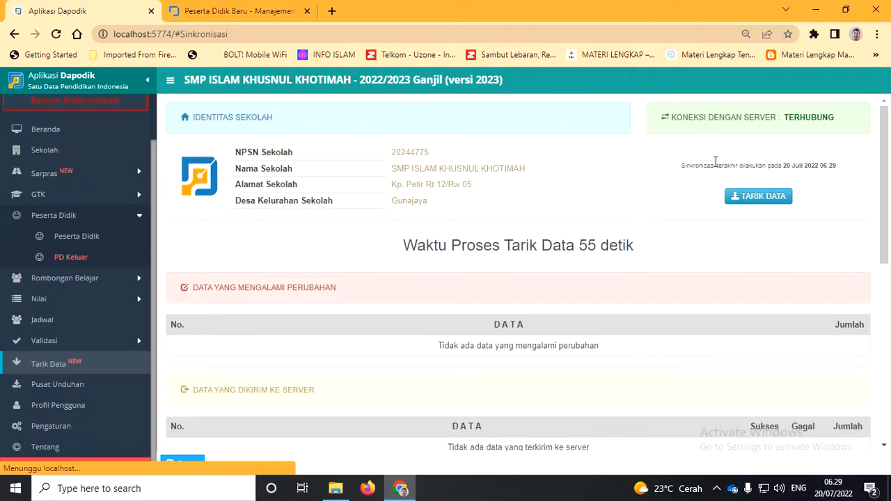
Examine the Tarik Data results for the data and reference changes received locally
{"action": "scroll", "coordinate": [351, 278], "scroll_direction": "down", "scroll_amount": 3}
{"action": "scroll", "coordinate": [257, 323], "scroll_direction": "down", "scroll_amount": 2}
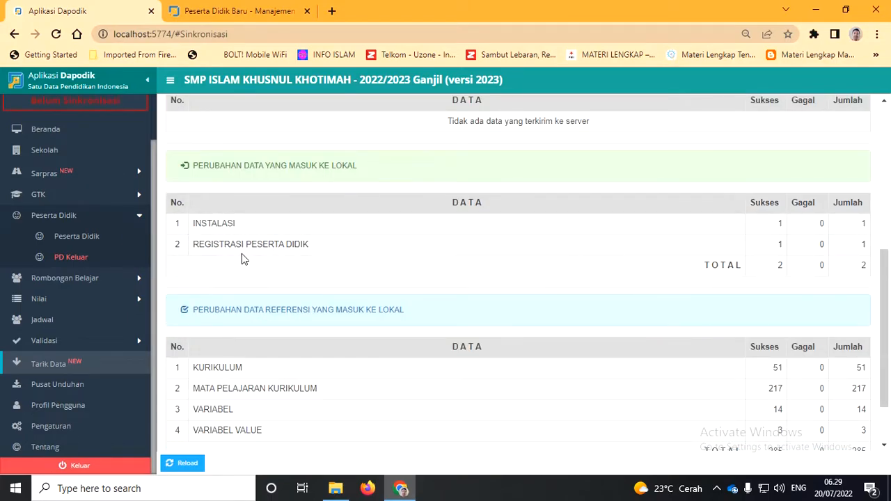
{"action": "scroll", "coordinate": [278, 261], "scroll_direction": "down", "scroll_amount": 1}
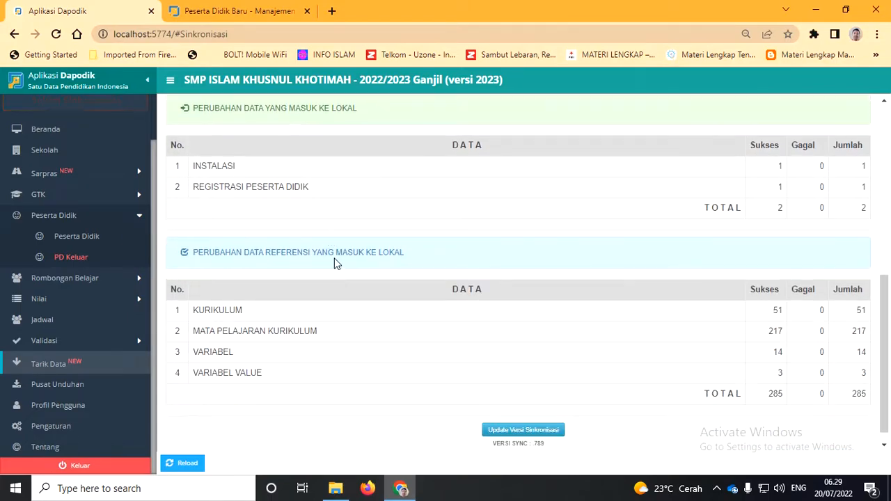
{"action": "scroll", "coordinate": [74, 294], "scroll_direction": "up", "scroll_amount": 1}
Reopen the Peserta Didik list and reload the page, closing the information notice and the welcome window
{"action": "left_click", "coordinate": [67, 289]}
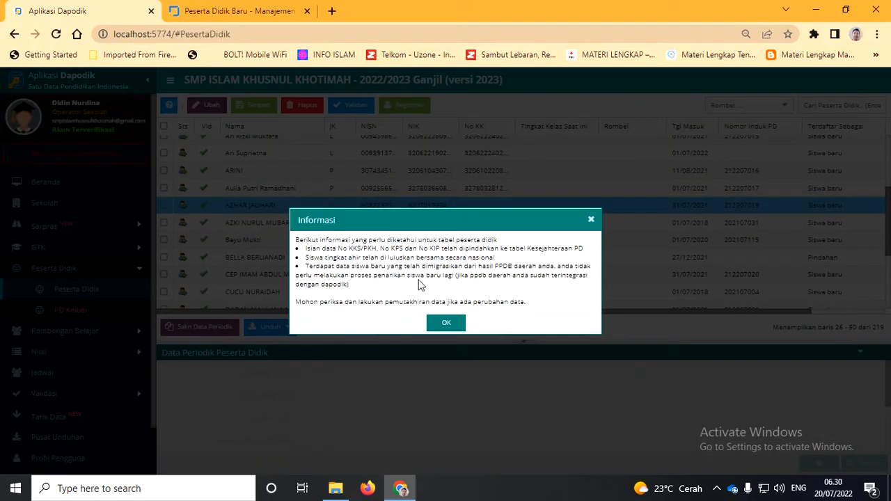
{"action": "left_click", "coordinate": [445, 322]}
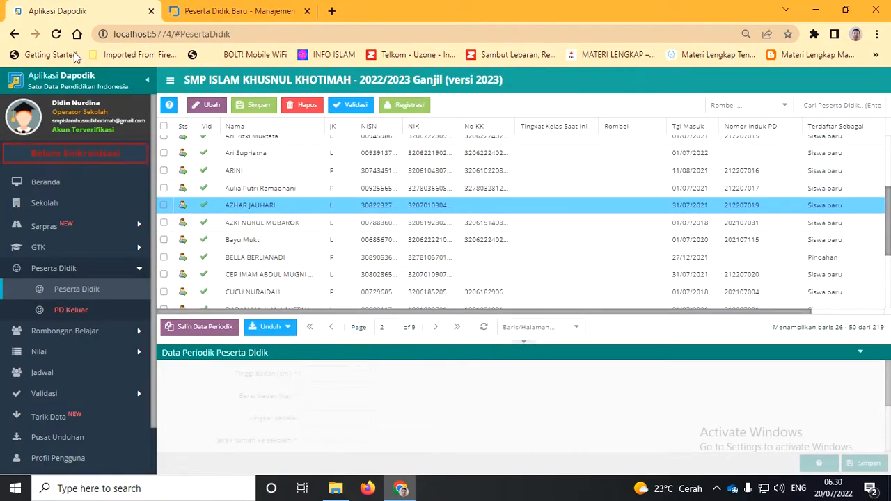
{"action": "left_click", "coordinate": [56, 34]}
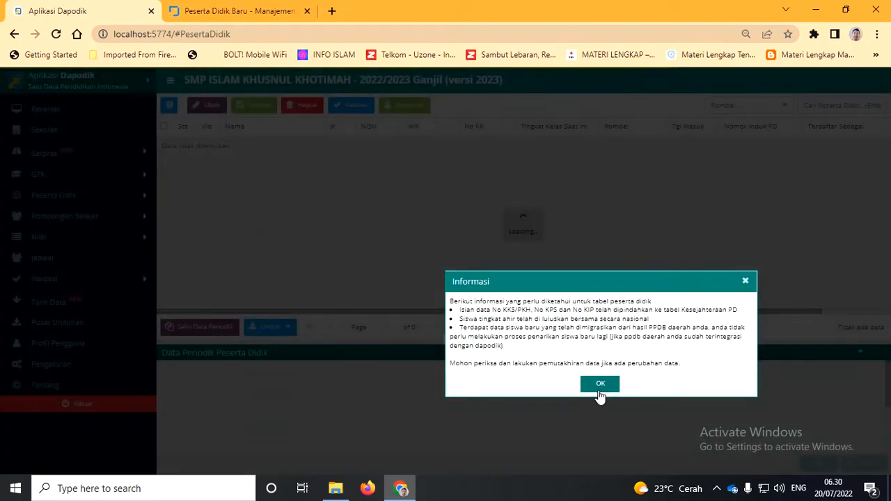
{"action": "left_click", "coordinate": [607, 390]}
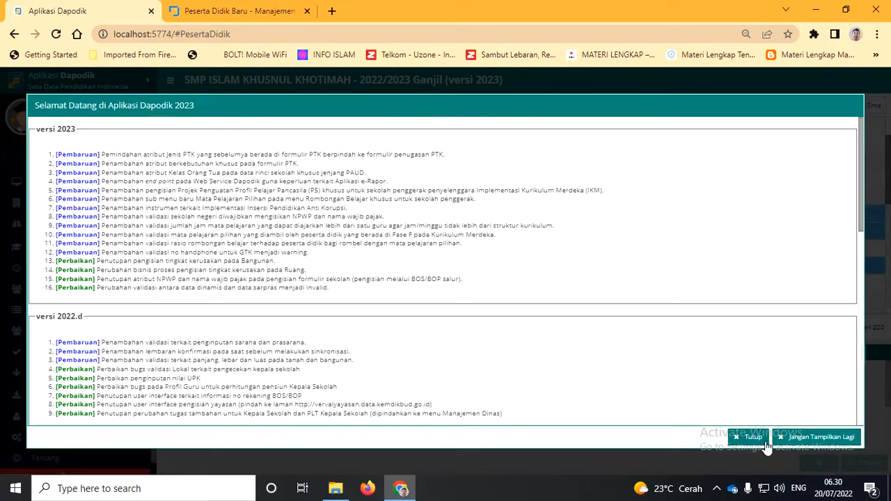
{"action": "left_click", "coordinate": [750, 439]}
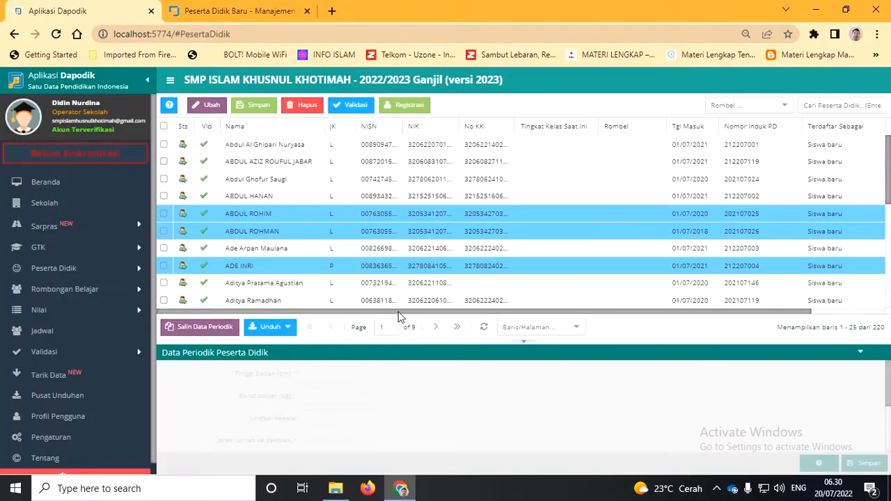
Find the newly pulled student on page 2 of the Peserta Didik list and select that row, showing the Data Periodik form
{"action": "scroll", "coordinate": [398, 314], "scroll_direction": "down", "scroll_amount": 5}
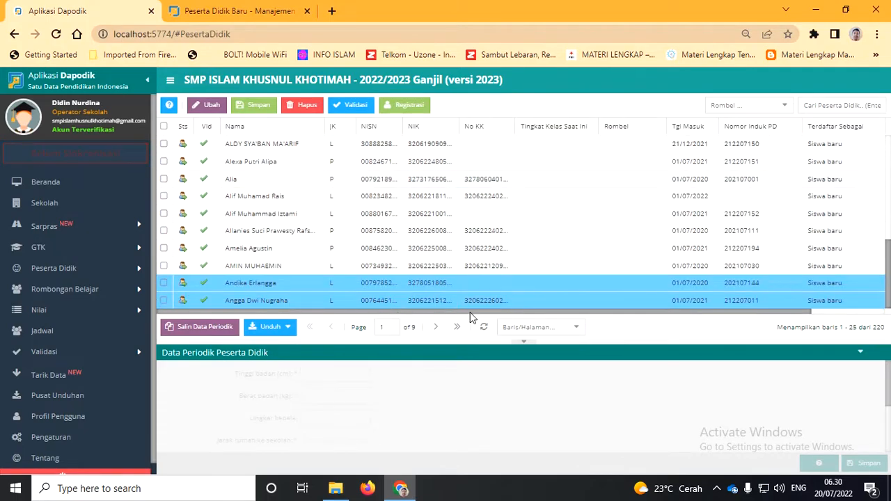
{"action": "left_click", "coordinate": [437, 327]}
{"action": "scroll", "coordinate": [376, 188], "scroll_direction": "down", "scroll_amount": 3}
{"action": "scroll", "coordinate": [376, 188], "scroll_direction": "down", "scroll_amount": 1}
{"action": "scroll", "coordinate": [376, 188], "scroll_direction": "up", "scroll_amount": 1}
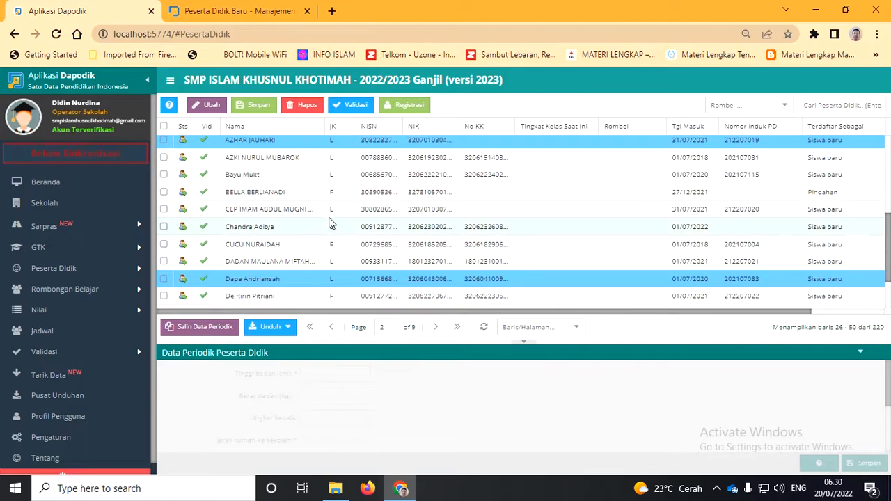
{"action": "left_click", "coordinate": [265, 228]}
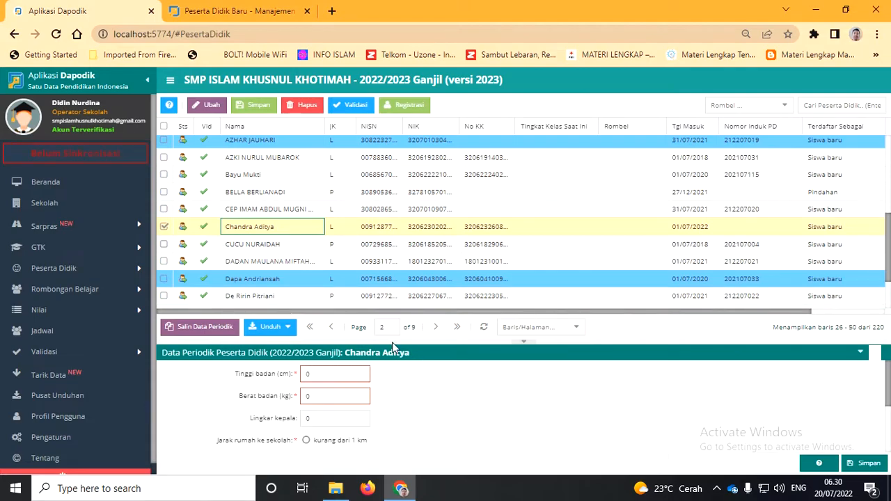
View the Beranda summary, open the Sekolah data, and enlarge the Identitas Sekolah area above Data Rinci Sekolah
{"action": "left_click", "coordinate": [60, 185]}
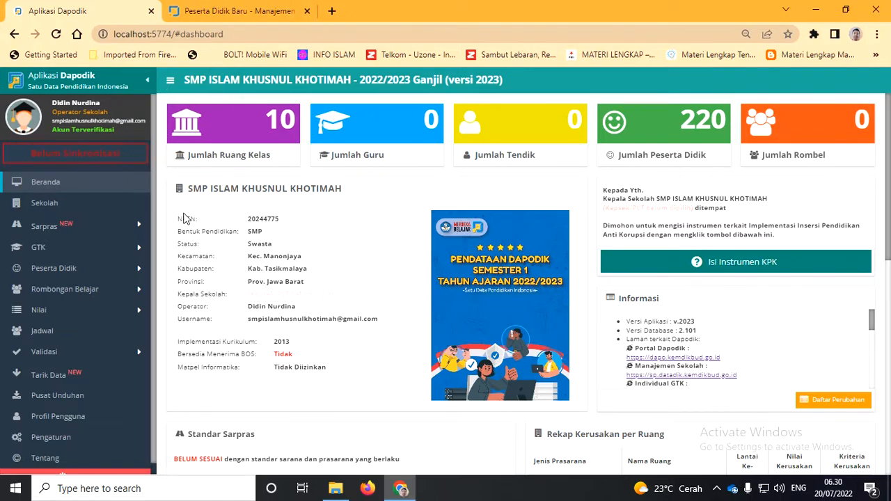
{"action": "left_click", "coordinate": [50, 204]}
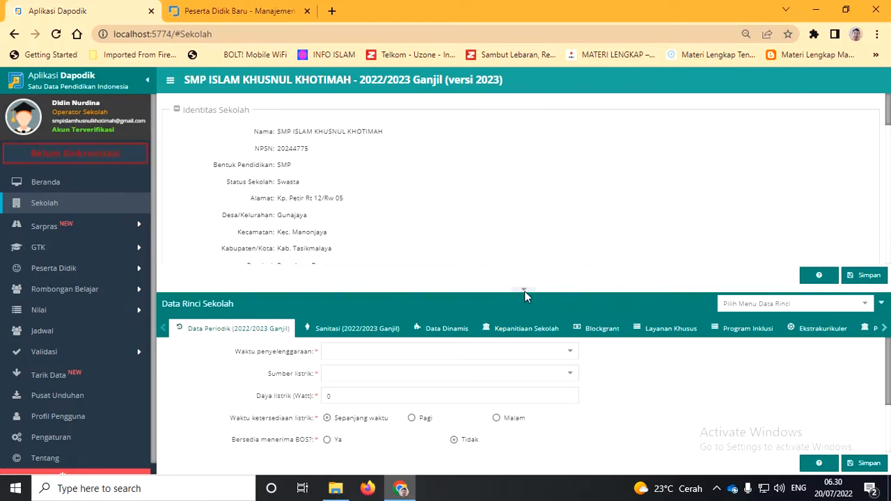
{"action": "left_click_drag", "start_coordinate": [525, 294], "coordinate": [524, 312]}
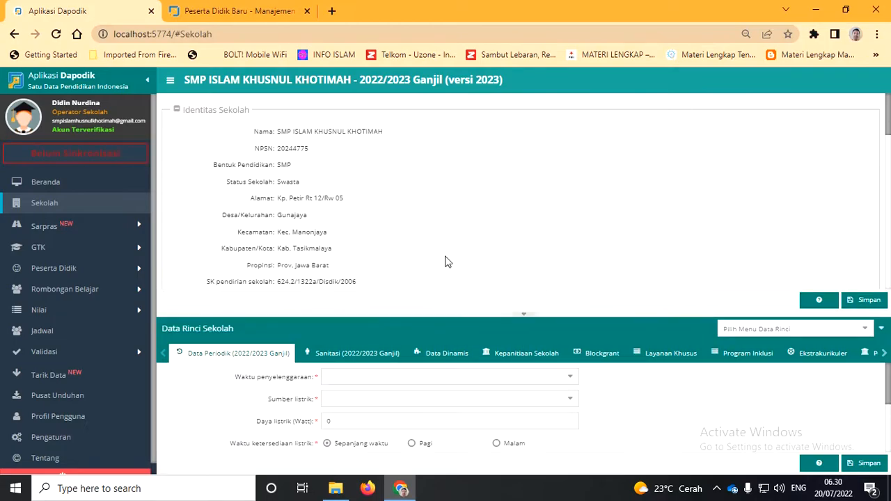
Look over the Sekolah form from Identitas Sekolah through Lokasi, Data Administrasi and Kontak Sekolah
{"action": "scroll", "coordinate": [439, 257], "scroll_direction": "down", "scroll_amount": 2}
{"action": "scroll", "coordinate": [432, 252], "scroll_direction": "down", "scroll_amount": 4}
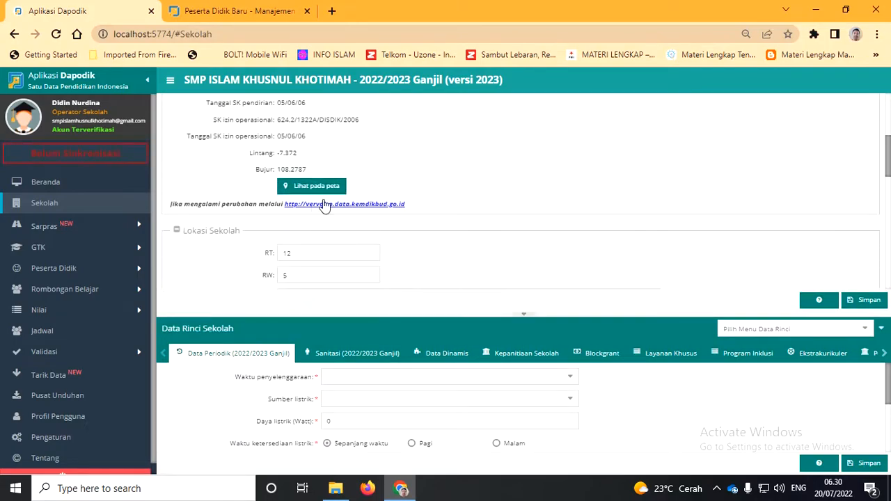
{"action": "scroll", "coordinate": [307, 244], "scroll_direction": "down", "scroll_amount": 3}
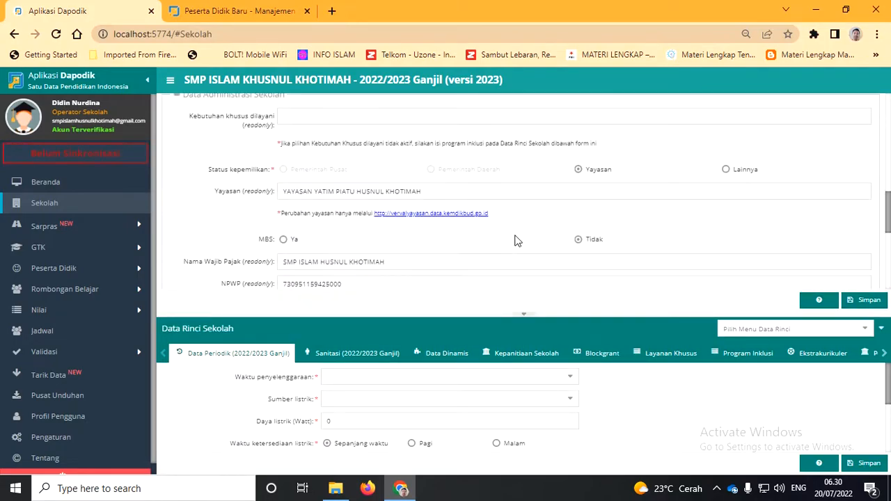
{"action": "scroll", "coordinate": [525, 241], "scroll_direction": "down", "scroll_amount": 1}
{"action": "scroll", "coordinate": [511, 237], "scroll_direction": "down", "scroll_amount": 2}
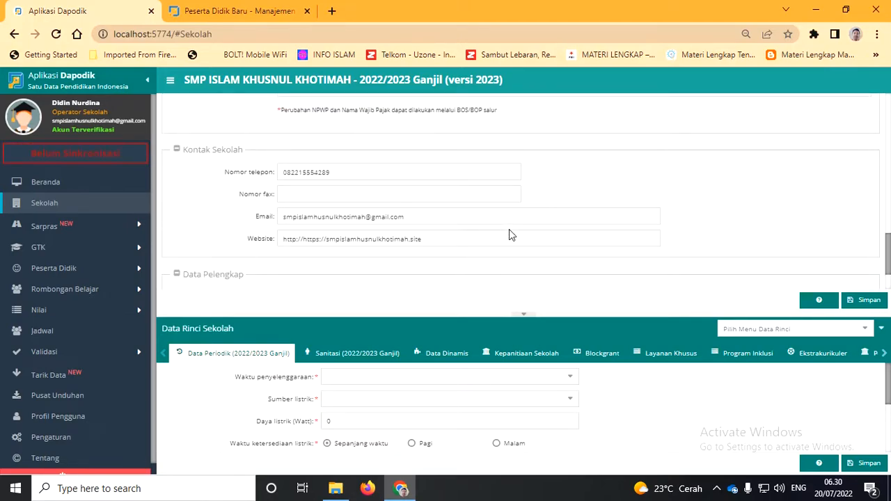
{"action": "scroll", "coordinate": [509, 235], "scroll_direction": "up", "scroll_amount": 4}
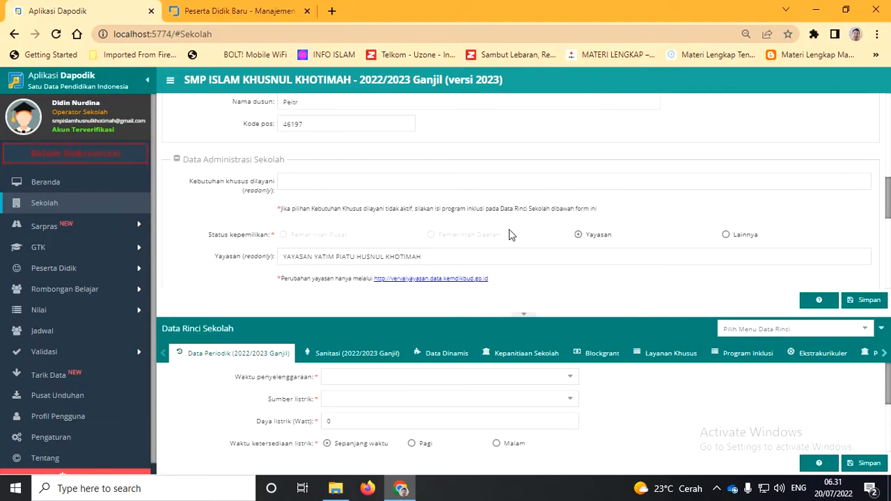
Look over the rest of Data Administrasi Sekolah and enlarge the Data Rinci Sekolah area to show the whole Data Periodik form
{"action": "scroll", "coordinate": [508, 232], "scroll_direction": "down", "scroll_amount": 2}
{"action": "scroll", "coordinate": [379, 397], "scroll_direction": "down", "scroll_amount": 1}
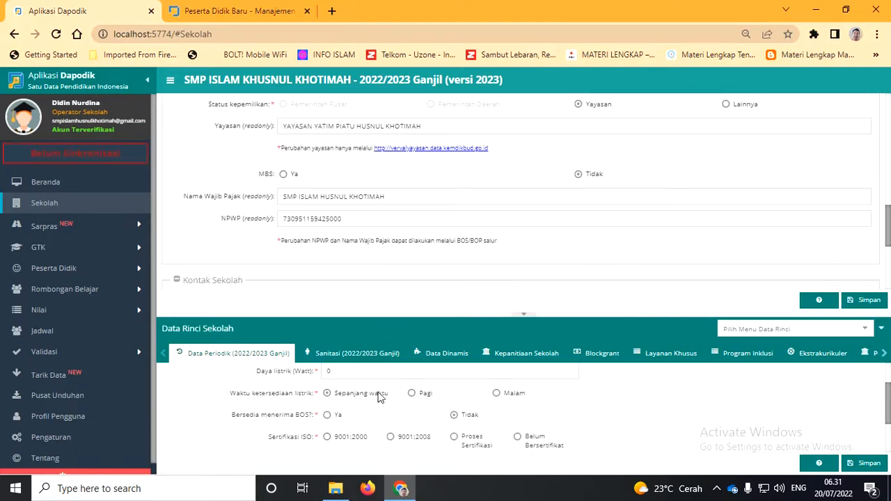
{"action": "scroll", "coordinate": [380, 397], "scroll_direction": "down", "scroll_amount": 1}
{"action": "left_click_drag", "start_coordinate": [526, 288], "coordinate": [526, 159]}
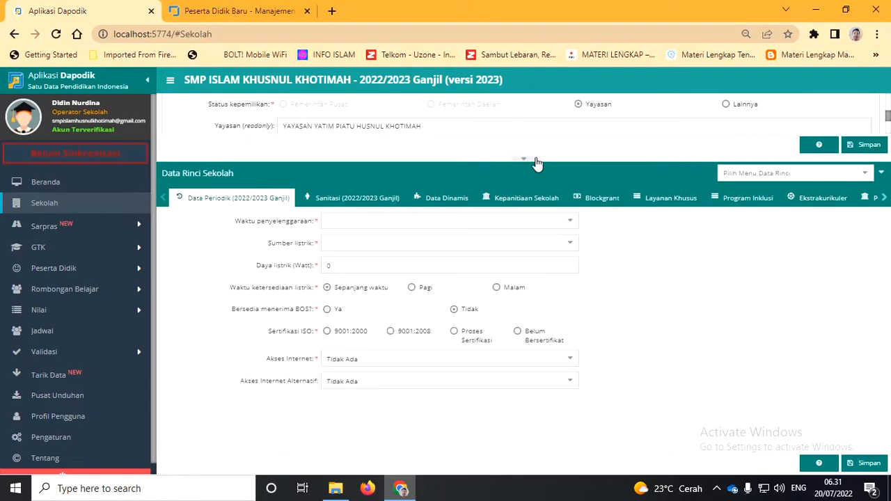
In Data Periodik, set Waktu penyelenggaraan to Pagi/6 hari and Sumber listrik to PLN
{"action": "left_click", "coordinate": [363, 226]}
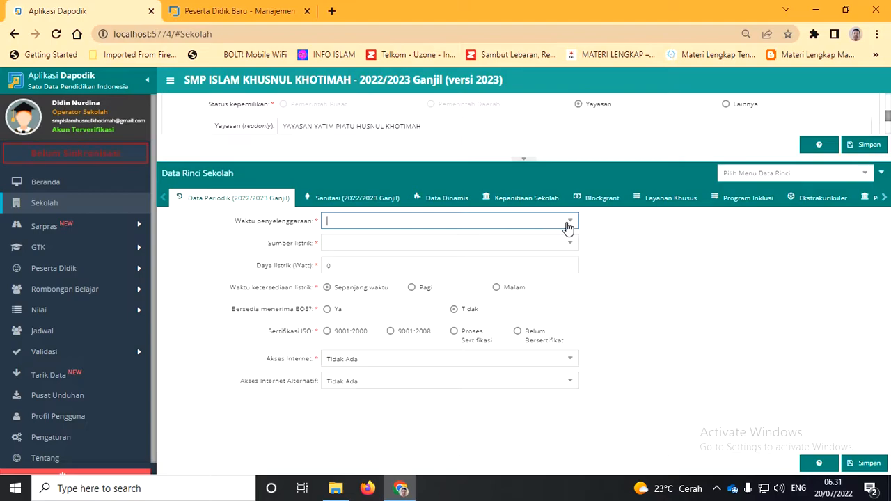
{"action": "left_click", "coordinate": [568, 227]}
{"action": "left_click", "coordinate": [368, 243]}
{"action": "left_click", "coordinate": [570, 244]}
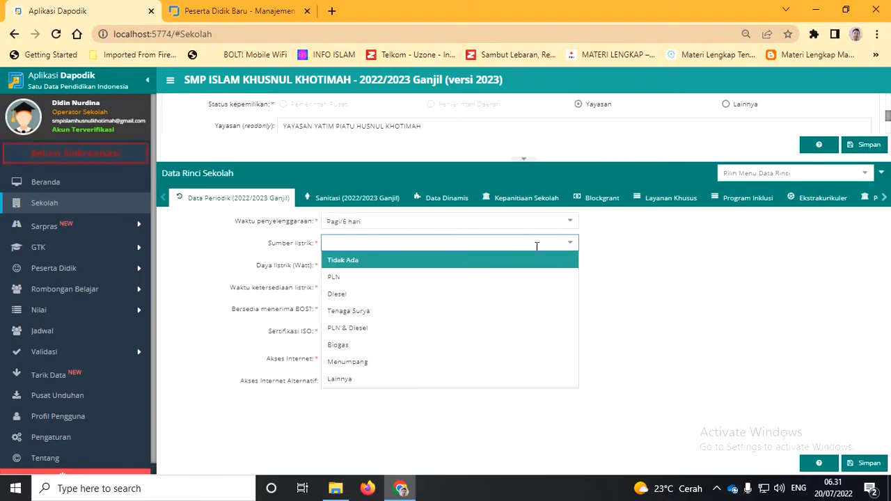
{"action": "left_click", "coordinate": [371, 278]}
Set Daya listrik to 3200 watts and answer Ya for Bersedia menerima BOS
{"action": "left_click", "coordinate": [350, 264]}
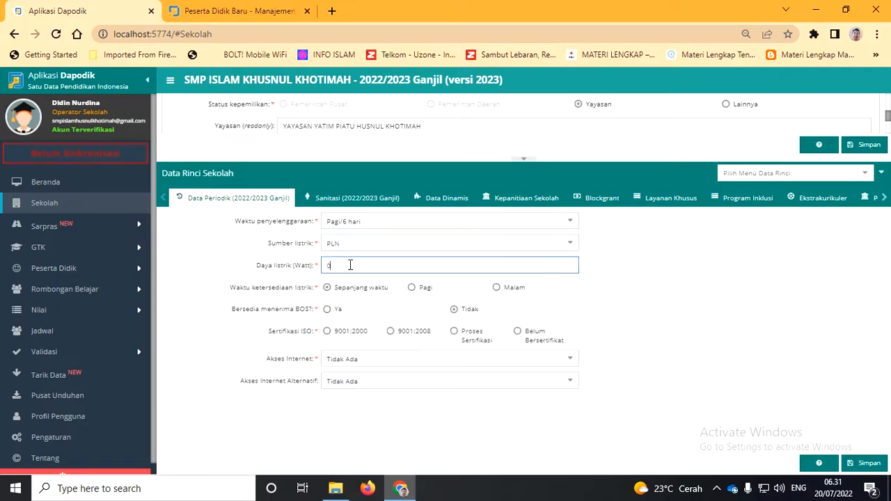
{"action": "type", "text": "3200"}
{"action": "left_click", "coordinate": [327, 310]}
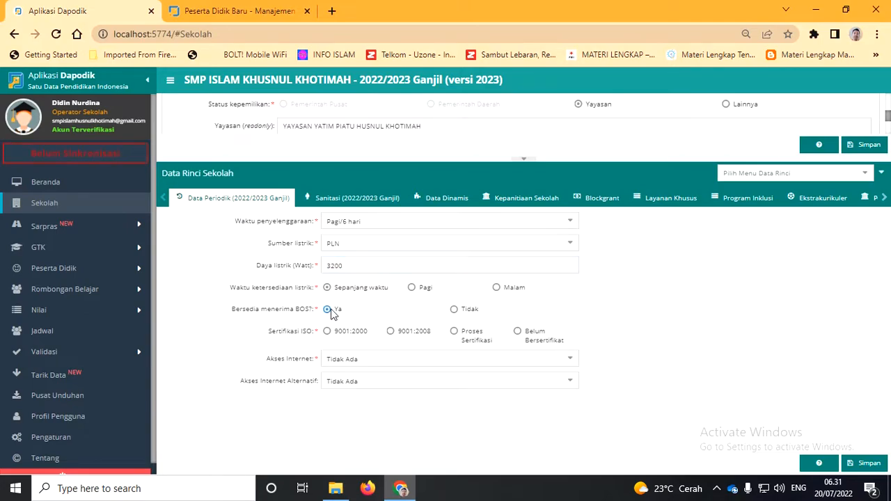
Look through the internet provider options and set Akses Internet to Lainnya (Serat Optik)
{"action": "left_click", "coordinate": [568, 362]}
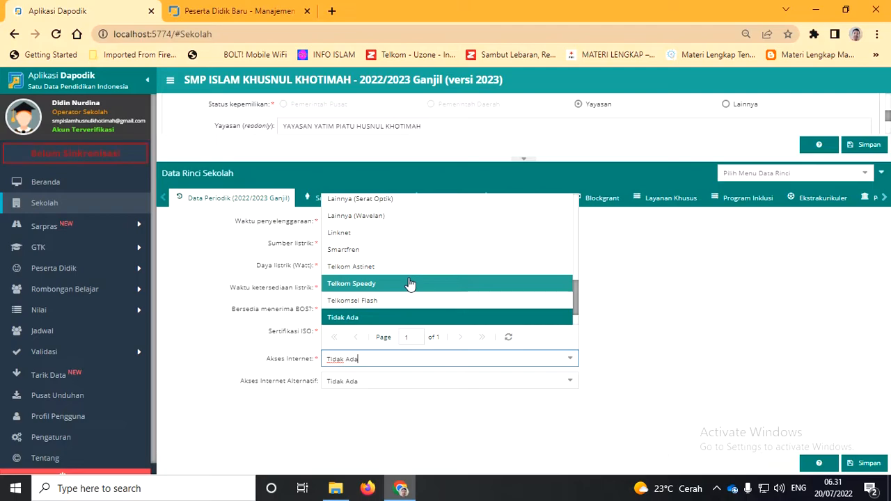
{"action": "scroll", "coordinate": [410, 284], "scroll_direction": "up", "scroll_amount": 10}
{"action": "scroll", "coordinate": [410, 284], "scroll_direction": "up", "scroll_amount": 2}
{"action": "scroll", "coordinate": [410, 284], "scroll_direction": "down", "scroll_amount": 12}
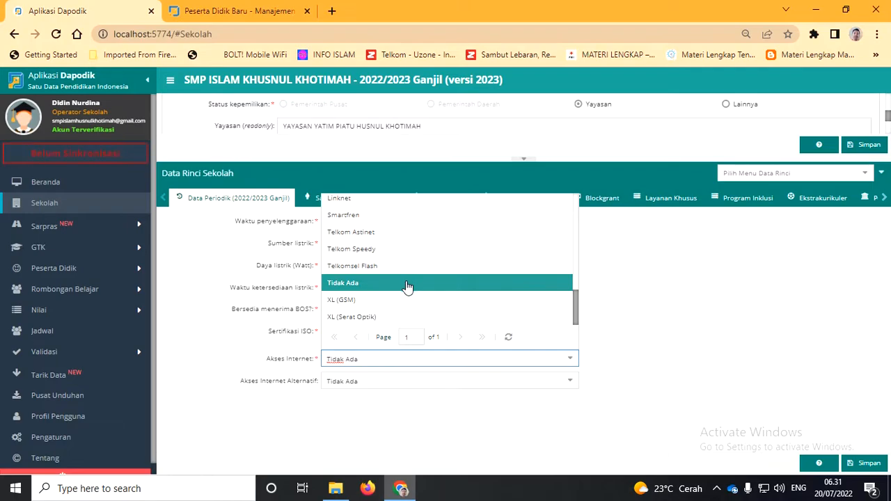
{"action": "scroll", "coordinate": [408, 288], "scroll_direction": "up", "scroll_amount": 1}
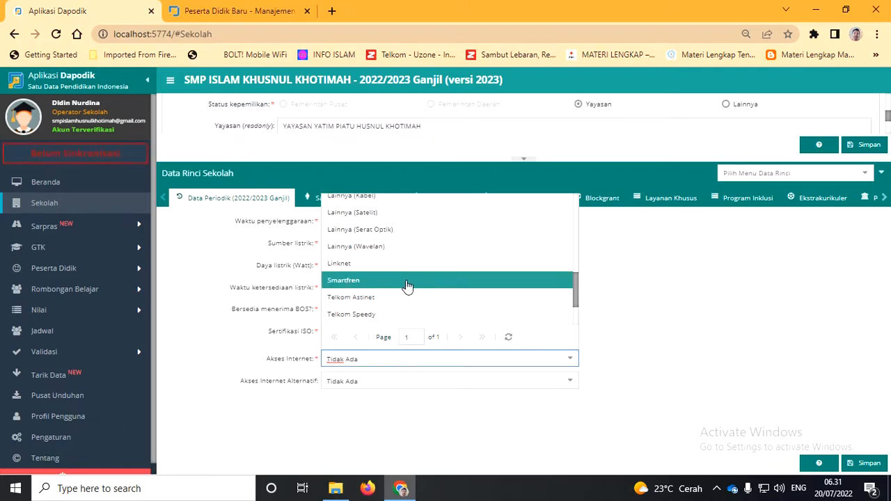
{"action": "scroll", "coordinate": [400, 239], "scroll_direction": "up", "scroll_amount": 5}
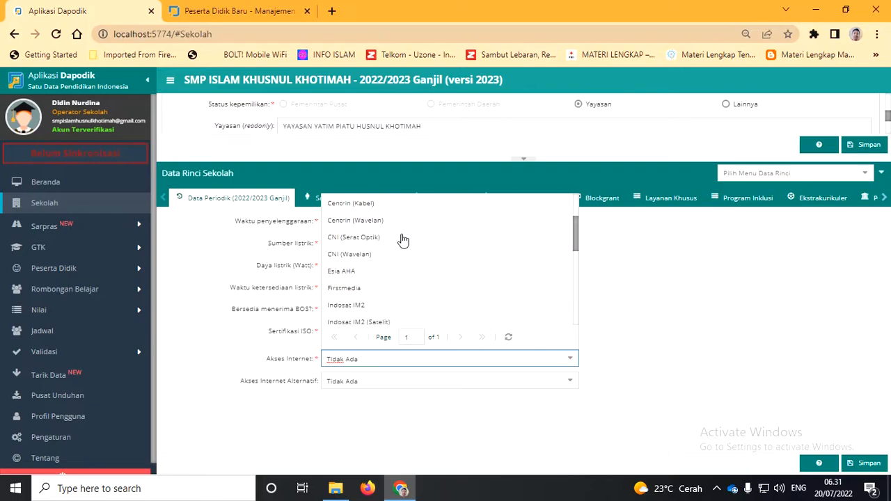
{"action": "scroll", "coordinate": [403, 242], "scroll_direction": "down", "scroll_amount": 1}
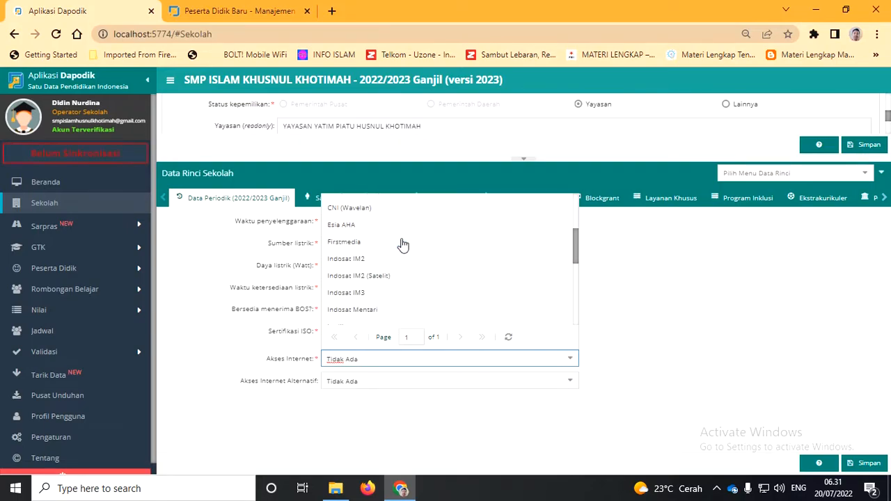
{"action": "scroll", "coordinate": [402, 244], "scroll_direction": "down", "scroll_amount": 3}
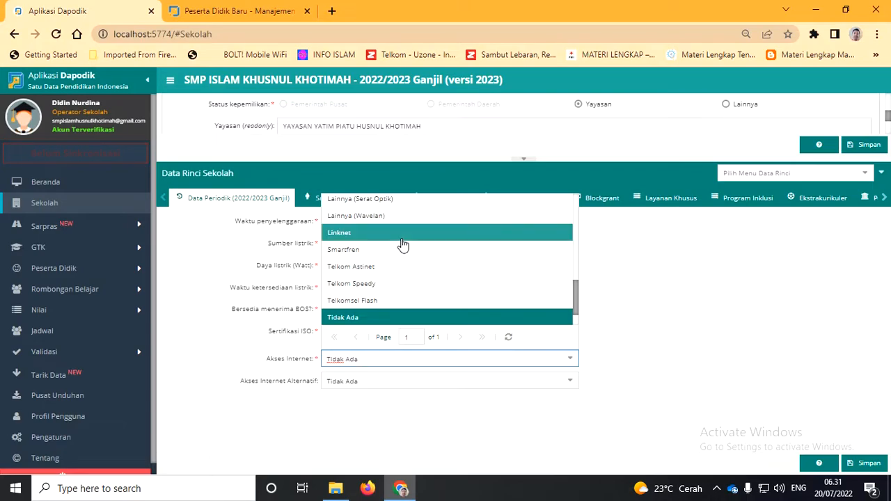
{"action": "left_click", "coordinate": [388, 202]}
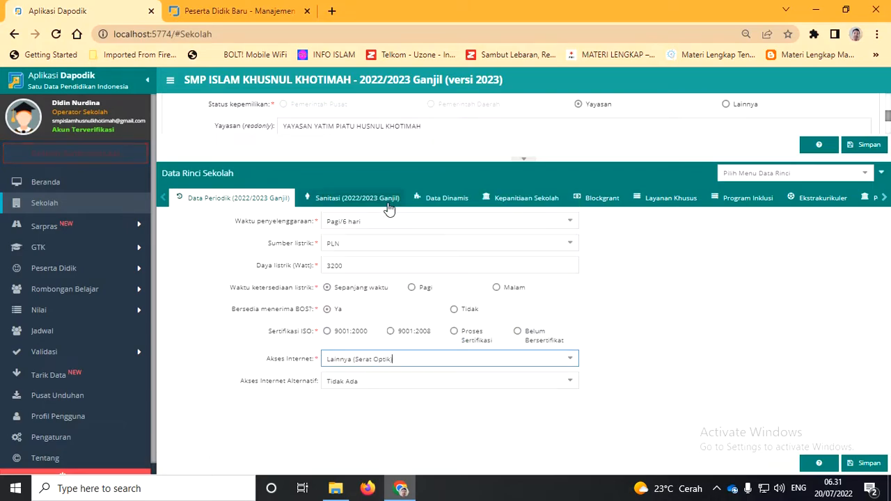
Set Akses Internet Alternatif to Telkomsel Flash and save the school's Data Periodik
{"action": "left_click", "coordinate": [571, 381]}
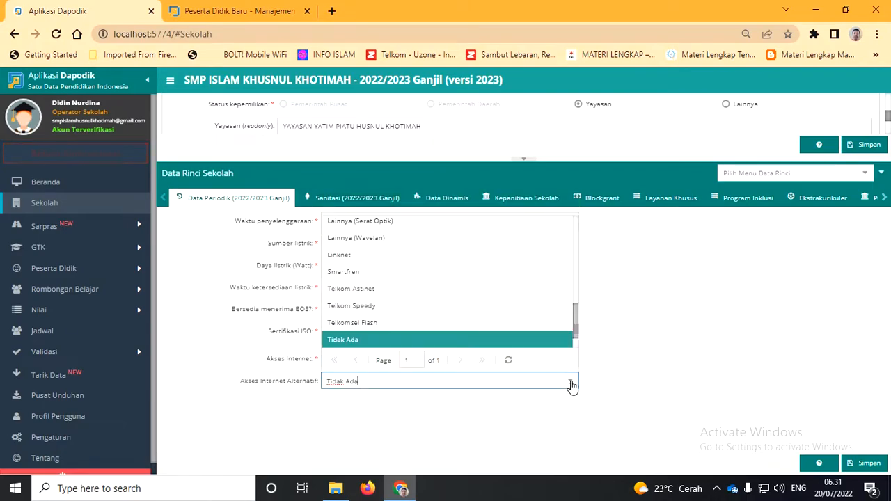
{"action": "left_click", "coordinate": [386, 326]}
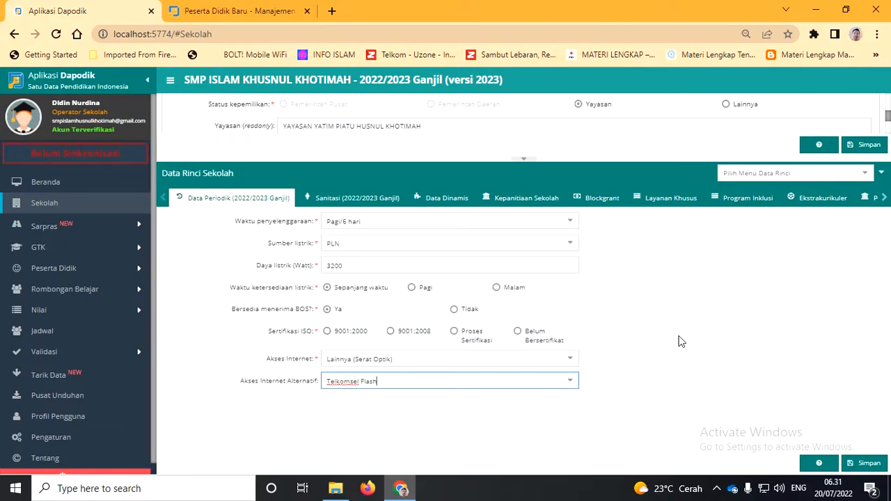
{"action": "left_click", "coordinate": [867, 464]}
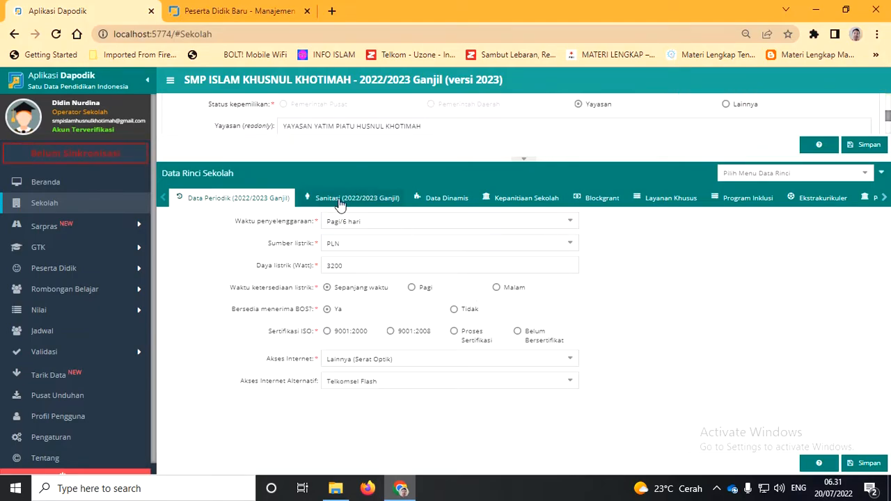
View the Sanitasi form, recheck the Data Periodik entries, and return to Sanitasi
{"action": "left_click", "coordinate": [369, 197]}
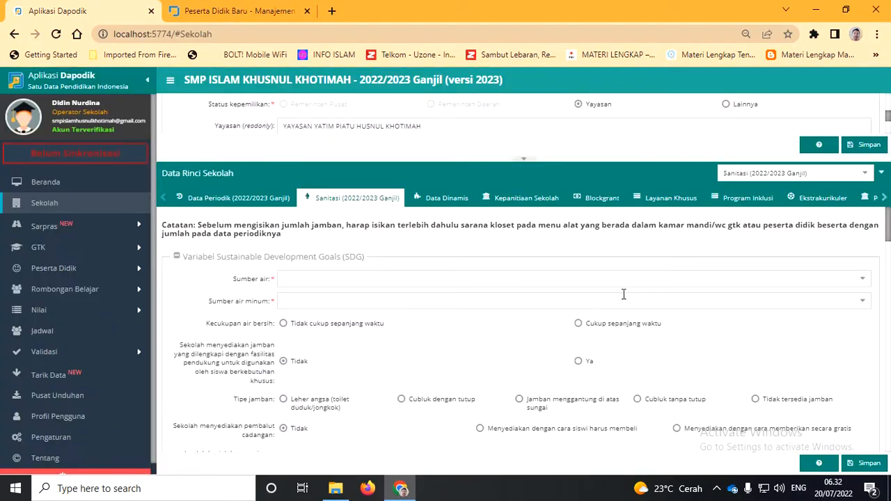
{"action": "scroll", "coordinate": [240, 267], "scroll_direction": "down", "scroll_amount": 1}
{"action": "left_click", "coordinate": [256, 199]}
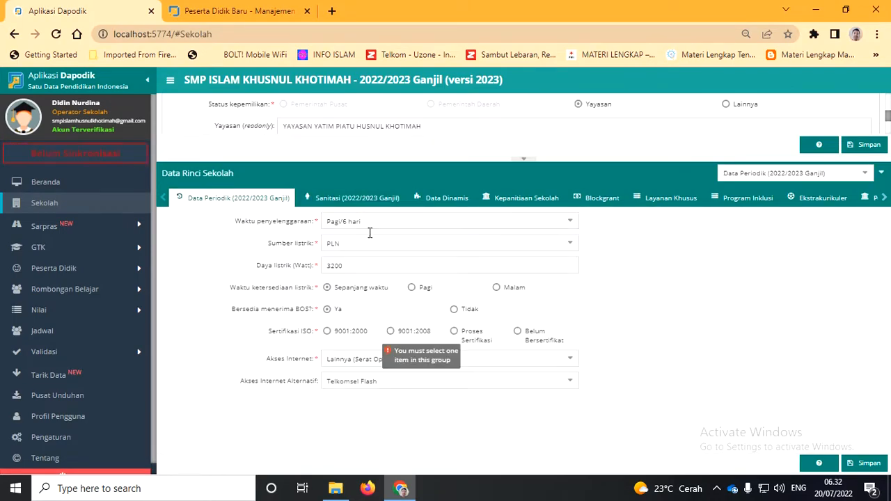
{"action": "left_click", "coordinate": [355, 202]}
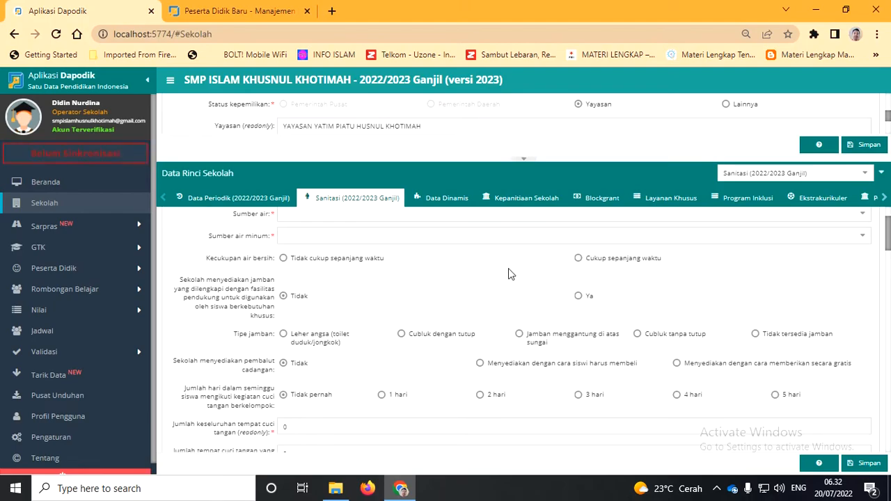
Review the water source options and set Sumber air to Mata air terlindungi
{"action": "scroll", "coordinate": [509, 274], "scroll_direction": "up", "scroll_amount": 1}
{"action": "left_click", "coordinate": [863, 282]}
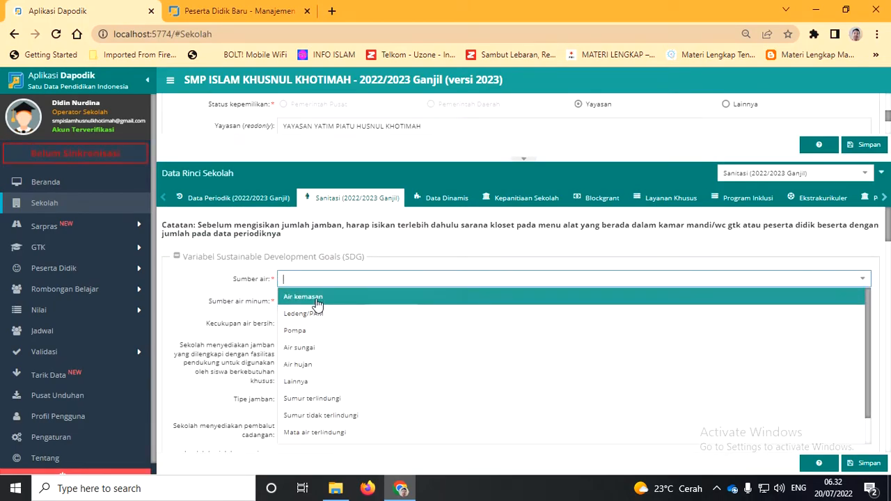
{"action": "scroll", "coordinate": [353, 390], "scroll_direction": "down", "scroll_amount": 1}
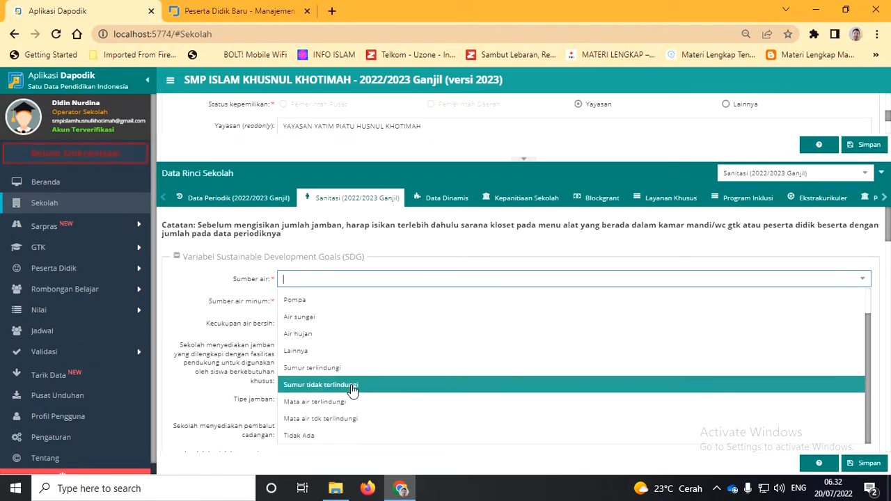
{"action": "left_click", "coordinate": [232, 282]}
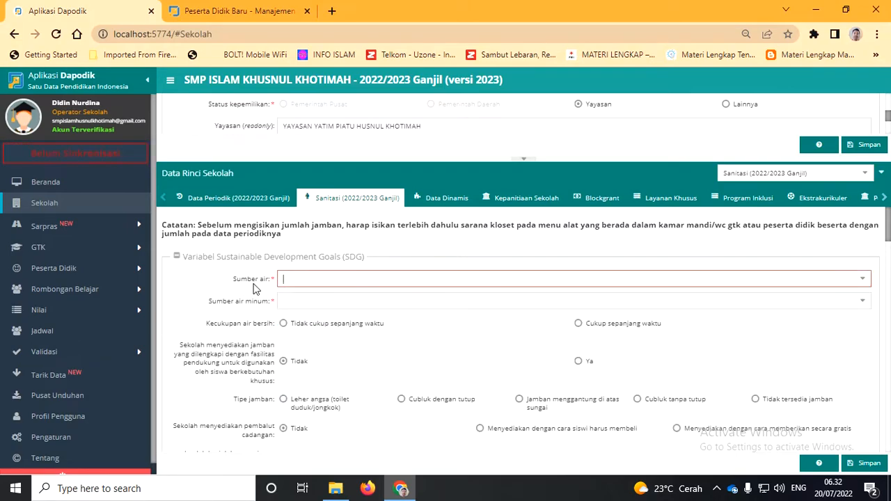
{"action": "left_click", "coordinate": [863, 278]}
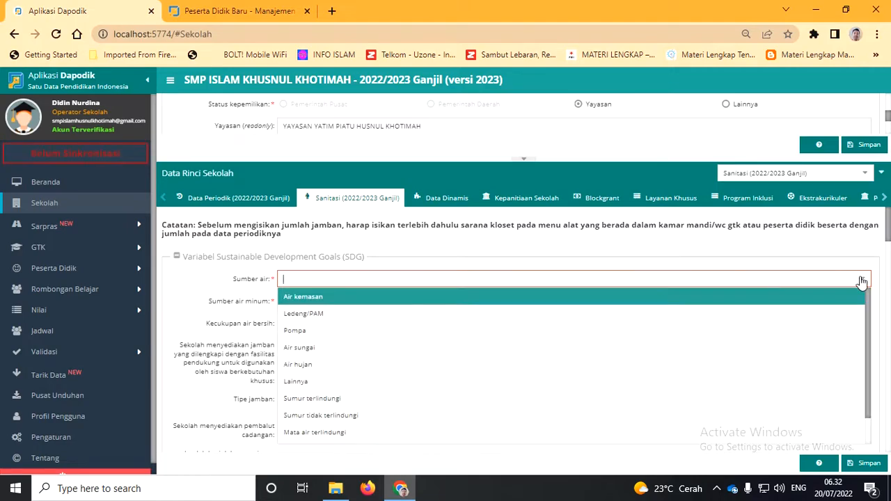
{"action": "scroll", "coordinate": [346, 312], "scroll_direction": "down", "scroll_amount": 1}
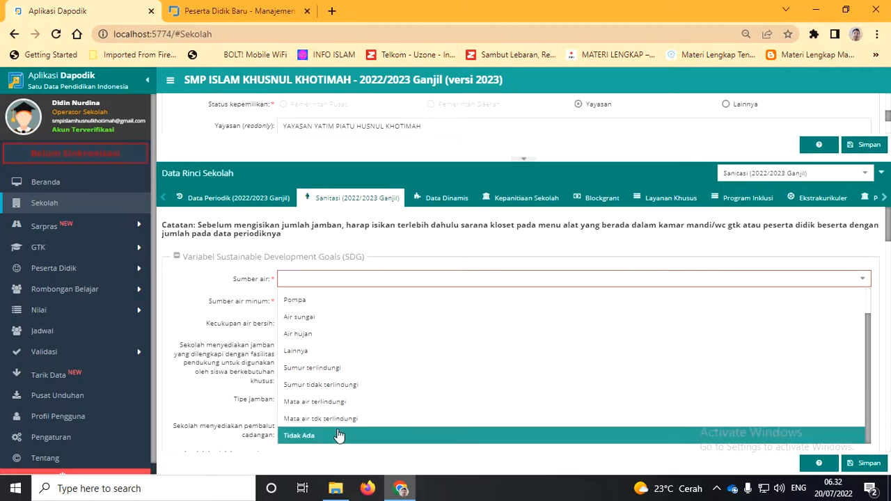
{"action": "left_click", "coordinate": [321, 402]}
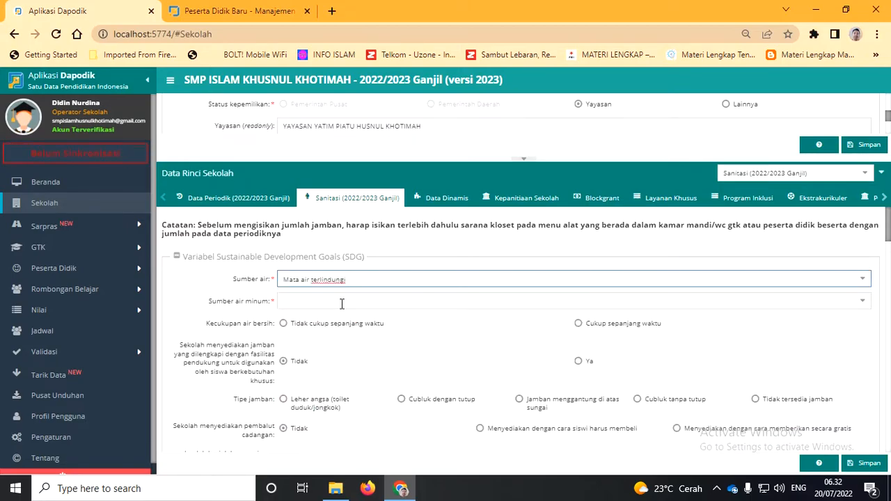
{"action": "left_click", "coordinate": [863, 281]}
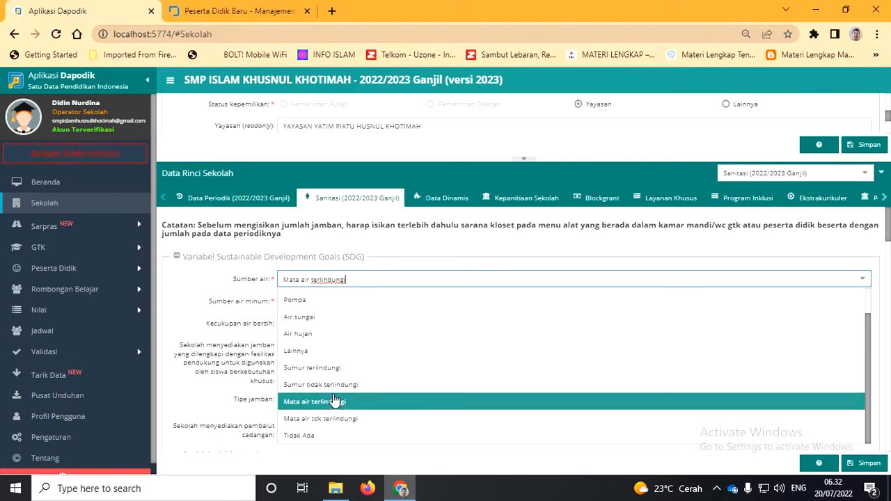
{"action": "left_click", "coordinate": [229, 277]}
Set Sumber air minum to Disediakan oleh siswa in the Sanitasi form
{"action": "scroll", "coordinate": [496, 307], "scroll_direction": "down", "scroll_amount": 1}
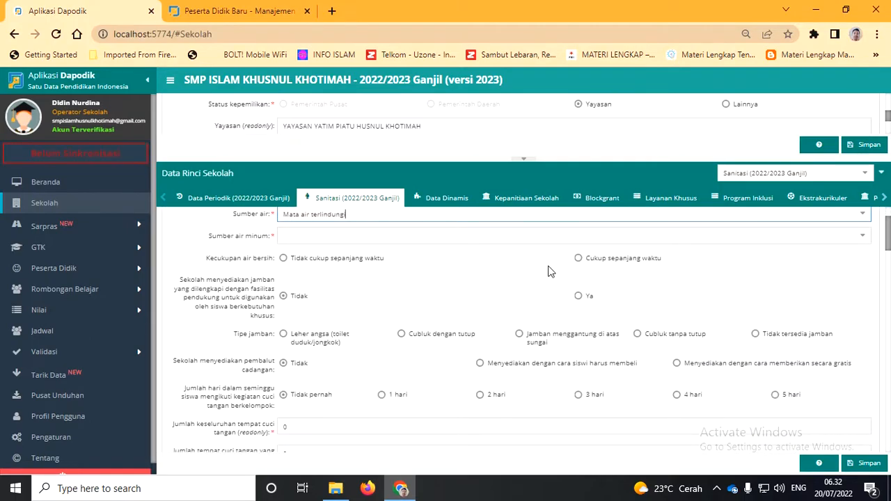
{"action": "left_click", "coordinate": [863, 240]}
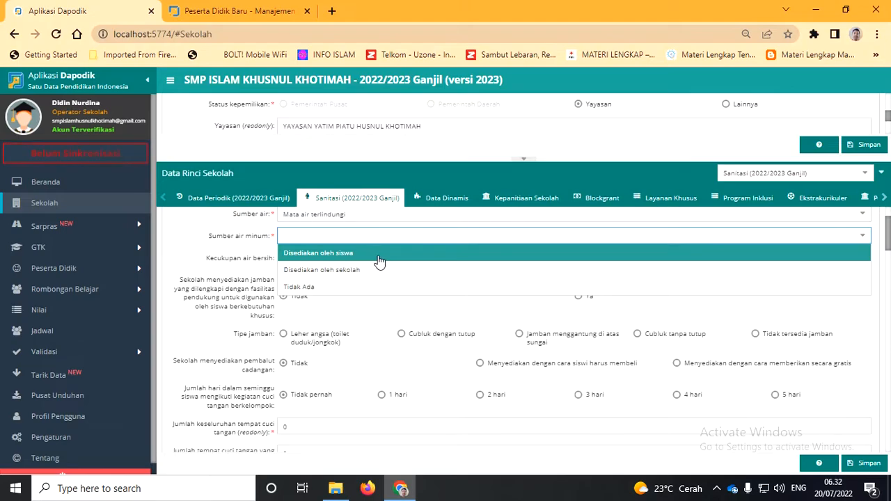
{"action": "left_click", "coordinate": [322, 286]}
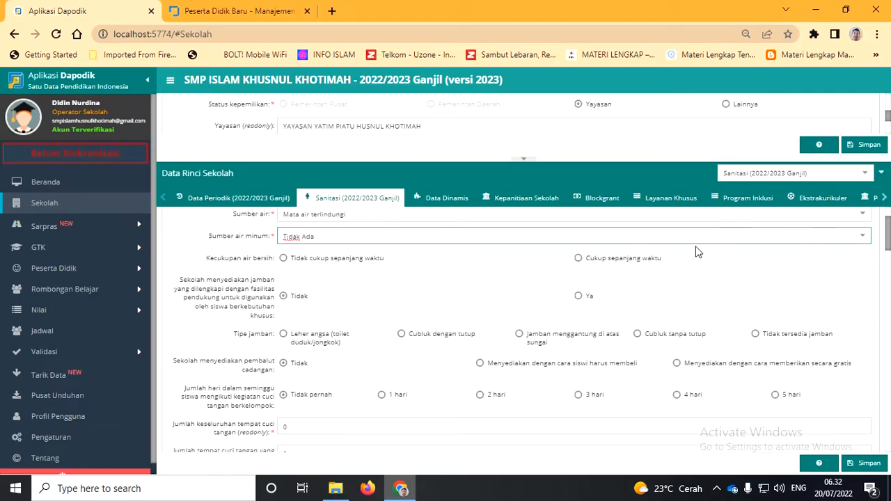
{"action": "left_click", "coordinate": [855, 241]}
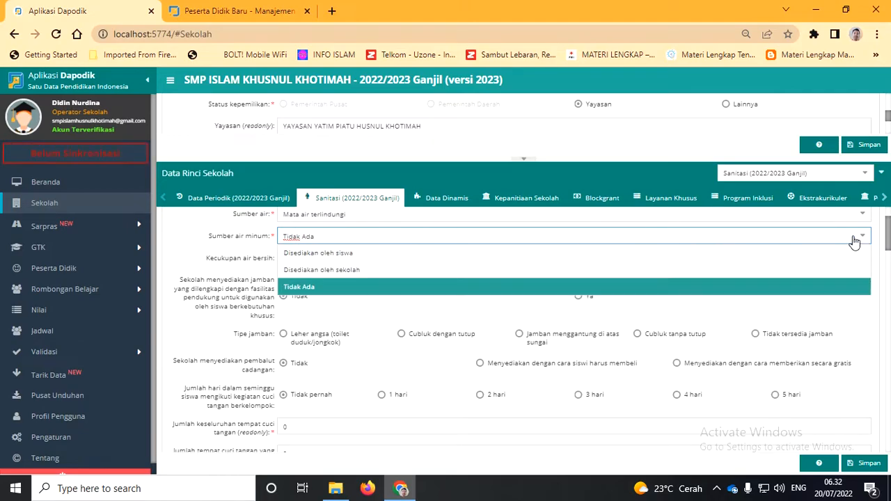
{"action": "left_click", "coordinate": [451, 255]}
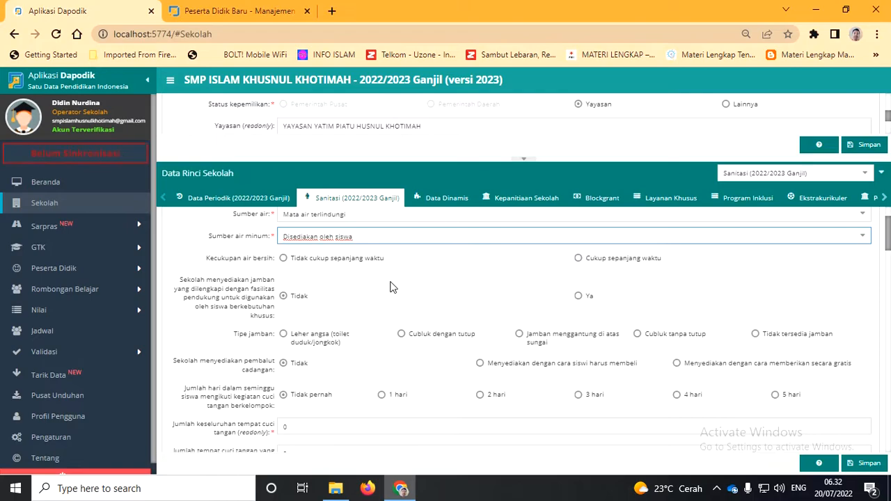
Set Kecukupan air bersih to Cukup sepanjang waktu, answer Ya for special-needs toilet facilities, and look through the remaining Sanitasi questions up to Stratifikasi UKS
{"action": "left_click", "coordinate": [578, 261]}
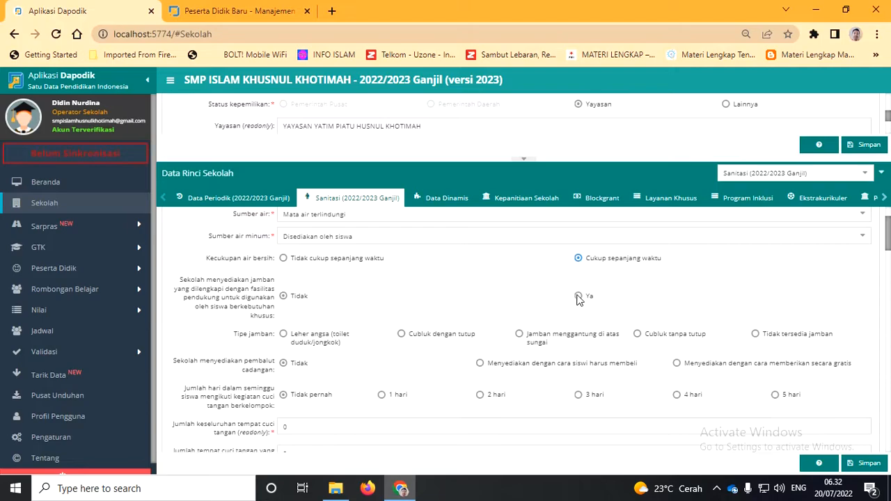
{"action": "scroll", "coordinate": [767, 317], "scroll_direction": "down", "scroll_amount": 2}
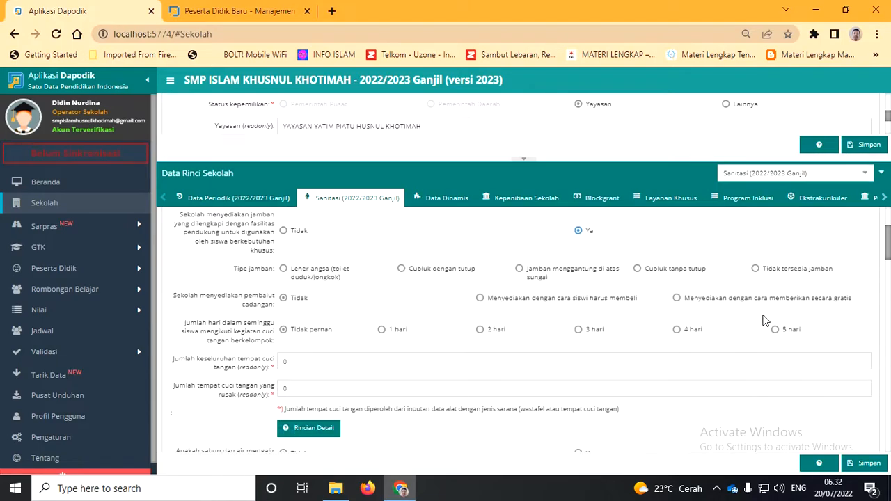
{"action": "scroll", "coordinate": [539, 345], "scroll_direction": "down", "scroll_amount": 2}
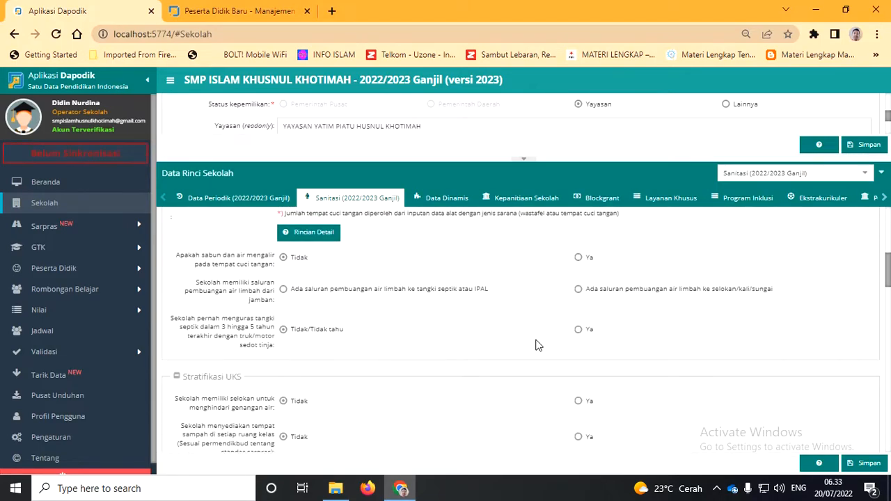
{"action": "scroll", "coordinate": [448, 364], "scroll_direction": "down", "scroll_amount": 6}
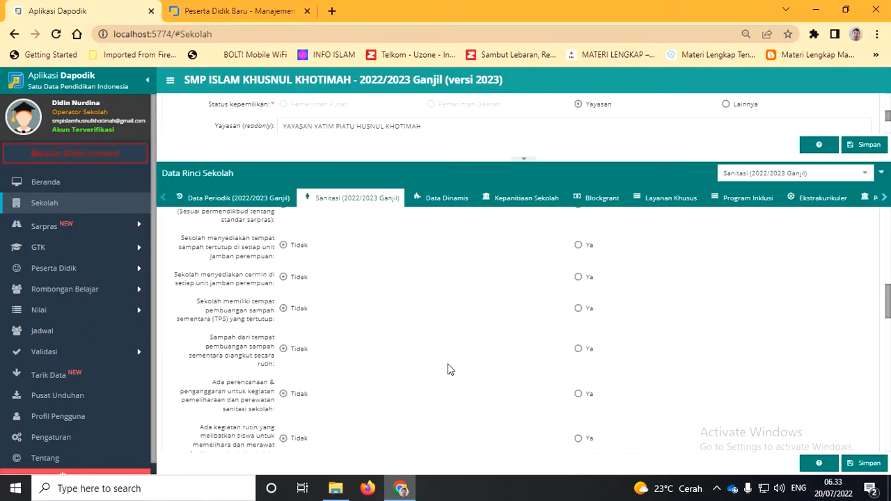
Review the Data Dinamis questions and answers, and view the edit form of the Ruang Perpustakaan entry without changing it
{"action": "left_click", "coordinate": [447, 207]}
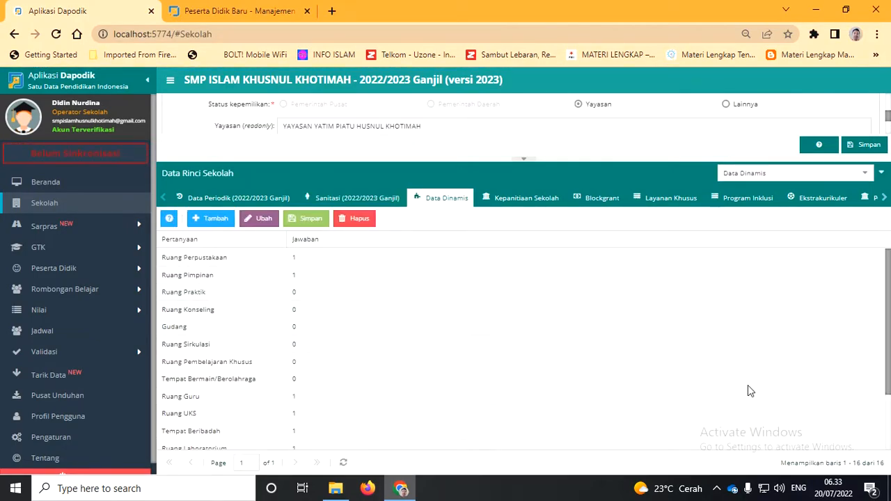
{"action": "scroll", "coordinate": [321, 332], "scroll_direction": "down", "scroll_amount": 2}
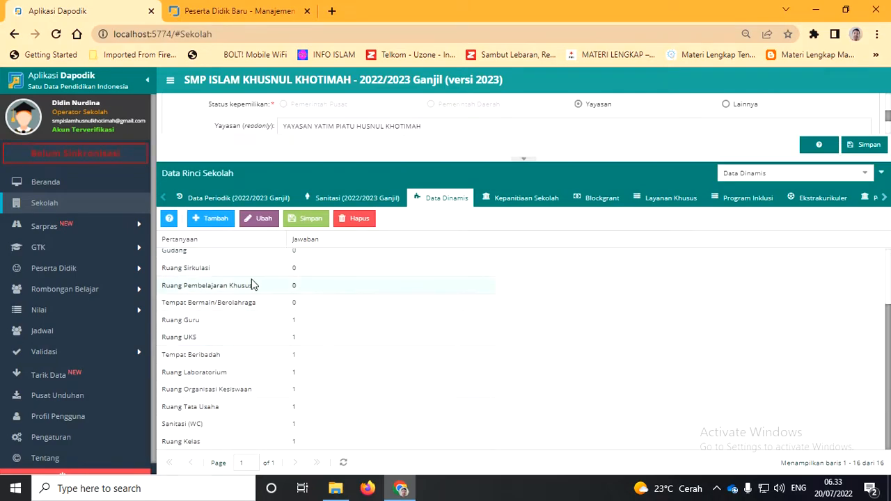
{"action": "scroll", "coordinate": [219, 270], "scroll_direction": "up", "scroll_amount": 2}
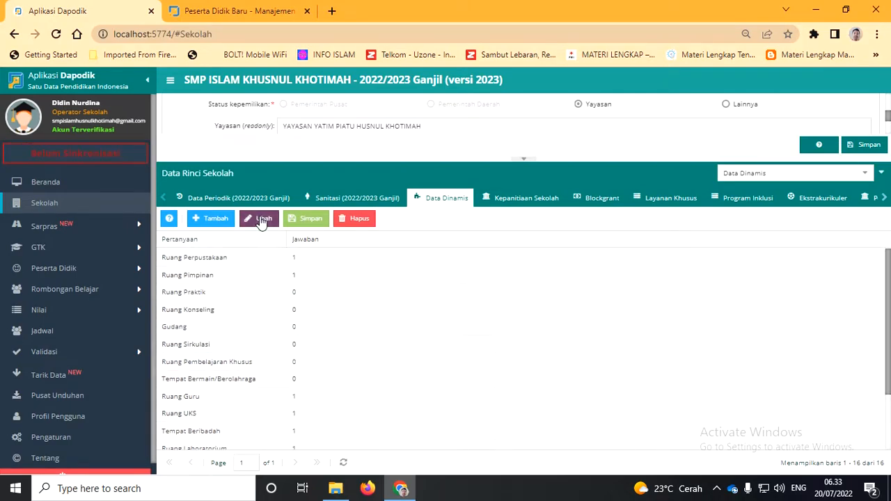
{"action": "left_click", "coordinate": [262, 220]}
{"action": "left_click", "coordinate": [447, 292]}
{"action": "left_click", "coordinate": [209, 258]}
{"action": "left_click", "coordinate": [263, 219]}
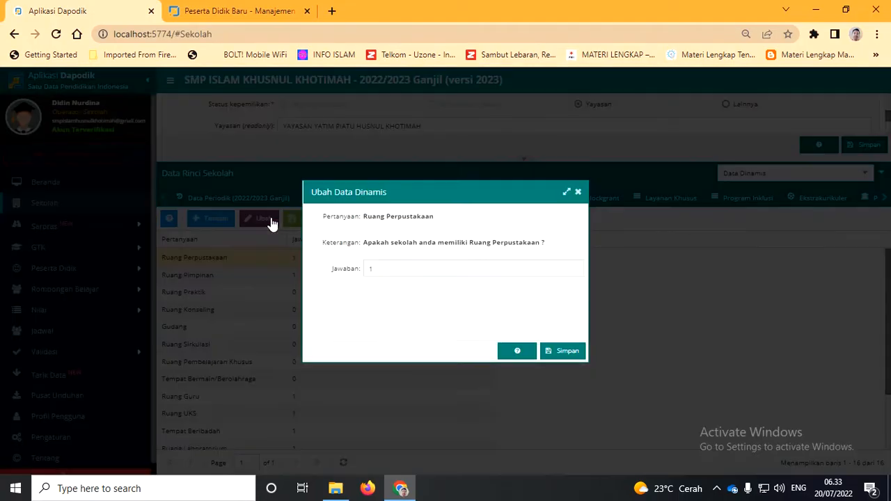
{"action": "left_click", "coordinate": [578, 192]}
Read the Data Dinamis guidance, close it, and look through the full list of room questions and answers
{"action": "left_click", "coordinate": [168, 220]}
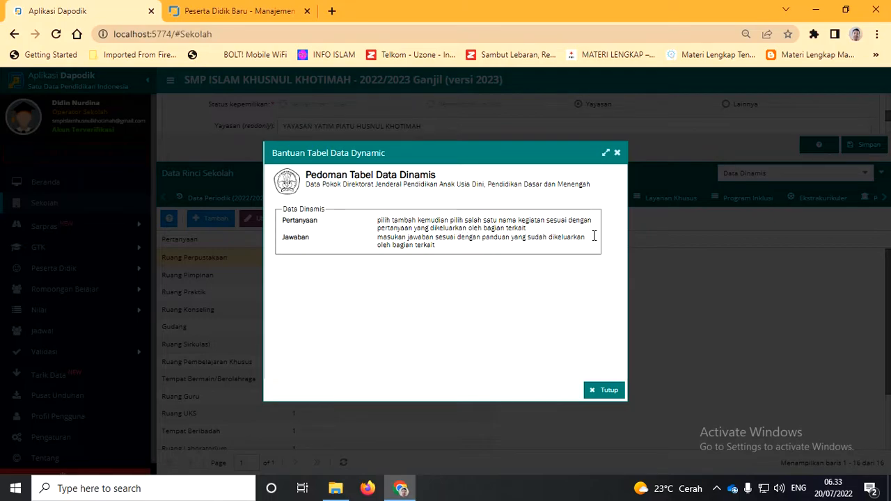
{"action": "left_click", "coordinate": [617, 152]}
{"action": "scroll", "coordinate": [241, 337], "scroll_direction": "down", "scroll_amount": 2}
{"action": "scroll", "coordinate": [233, 333], "scroll_direction": "up", "scroll_amount": 2}
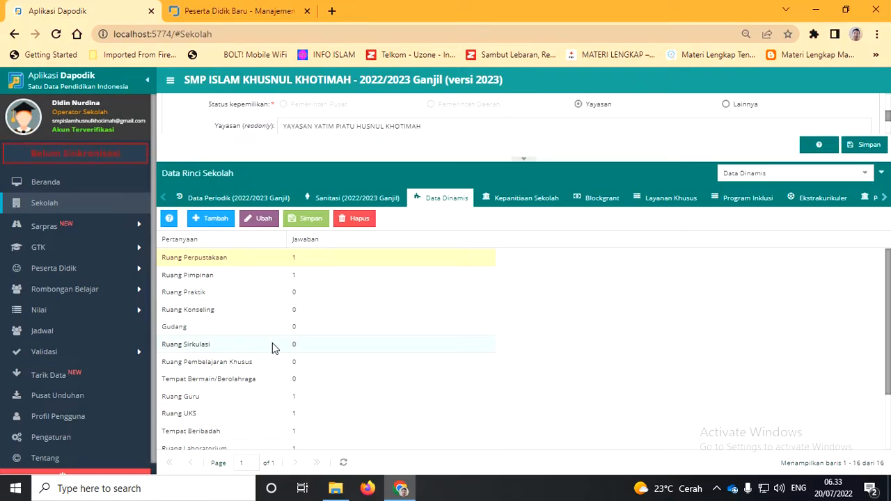
{"action": "scroll", "coordinate": [273, 345], "scroll_direction": "down", "scroll_amount": 2}
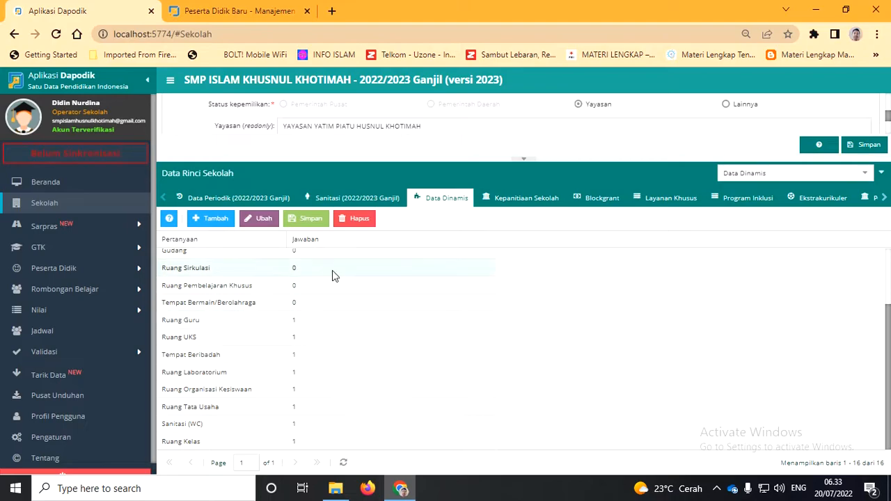
Review the Kepanitiaan Sekolah records, and add an unsaved blank row to view the Satuan Tugas options and remaining columns
{"action": "left_click", "coordinate": [529, 200]}
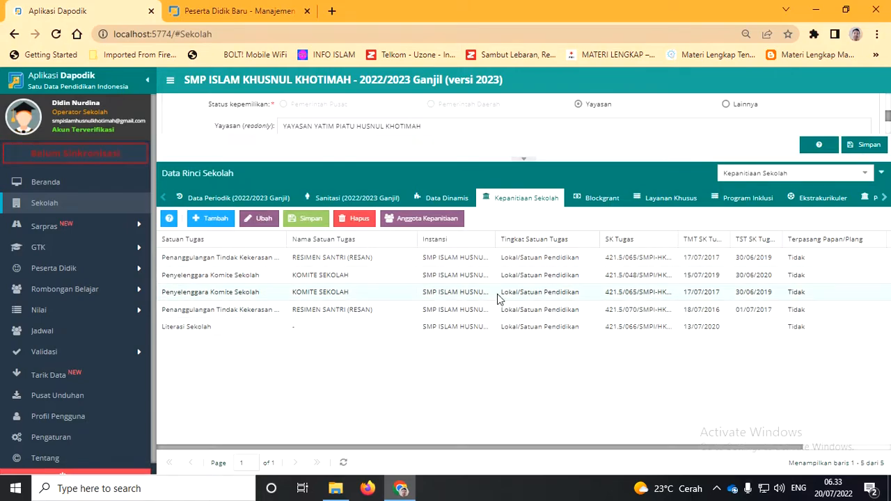
{"action": "left_click", "coordinate": [337, 273]}
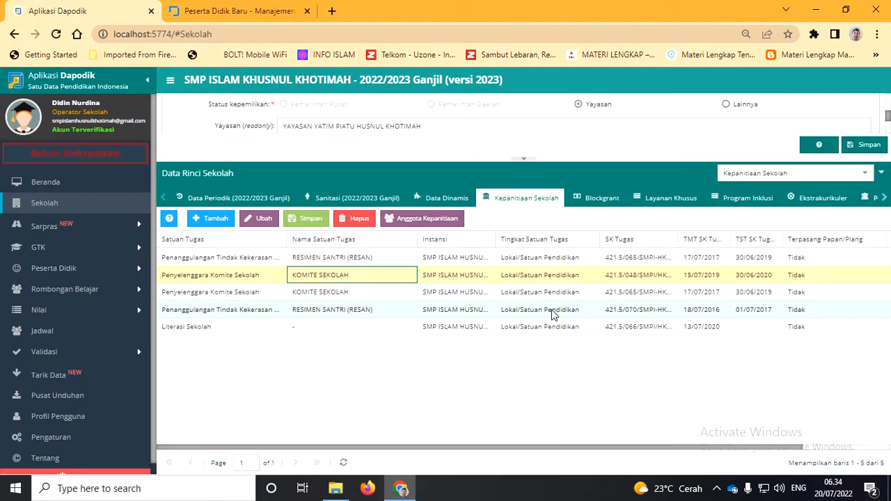
{"action": "left_click", "coordinate": [205, 259]}
{"action": "left_click", "coordinate": [211, 219]}
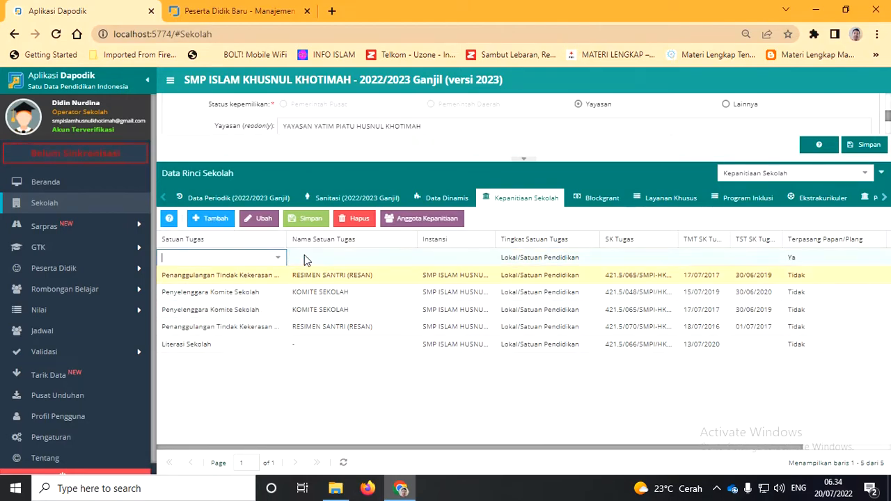
{"action": "left_click", "coordinate": [278, 258]}
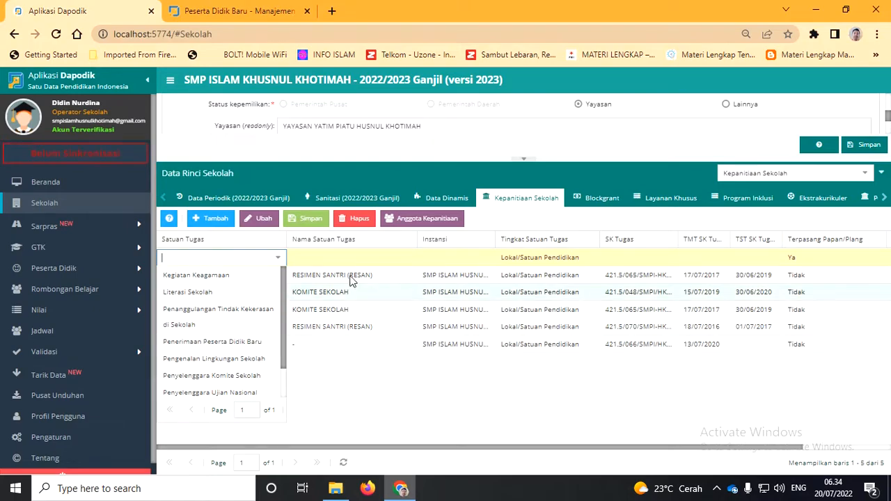
{"action": "left_click", "coordinate": [366, 255]}
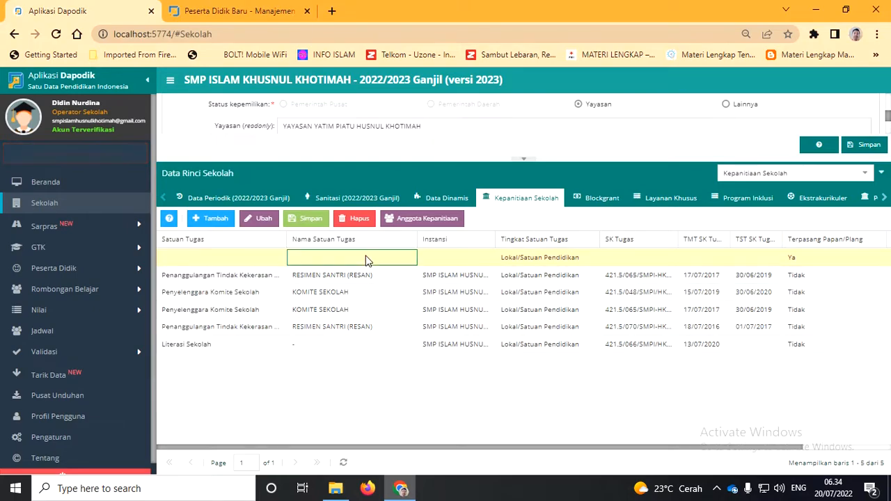
{"action": "left_click", "coordinate": [473, 259]}
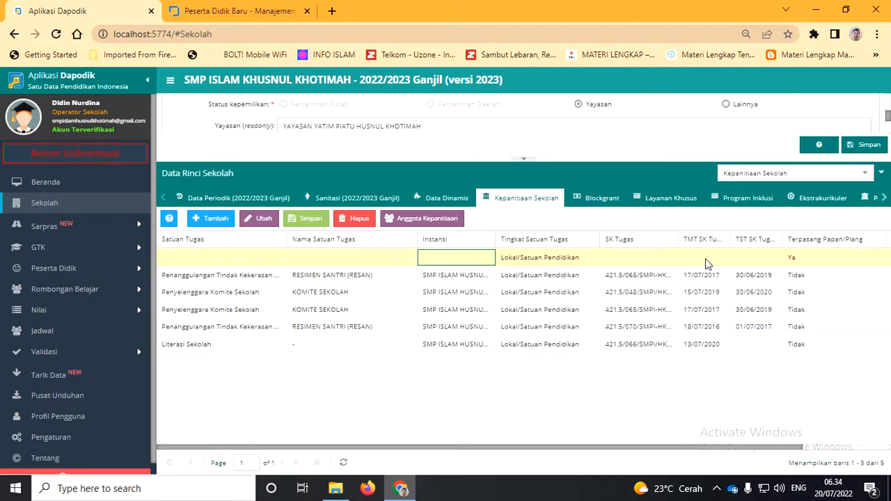
{"action": "left_click_drag", "start_coordinate": [720, 447], "coordinate": [821, 442]}
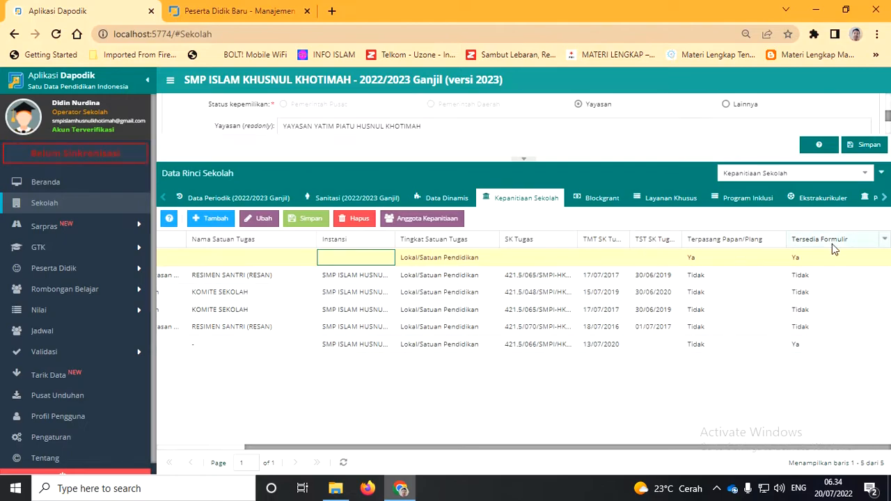
View the Blockgrant records, and add an unsaved blank Layanan Khusus row to view the Jenis Layanan Khusus options
{"action": "left_click", "coordinate": [596, 210]}
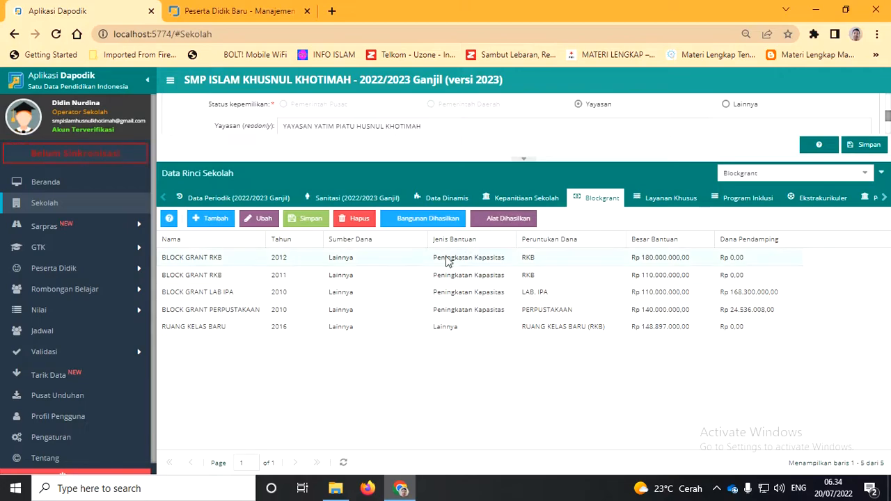
{"action": "left_click", "coordinate": [662, 208]}
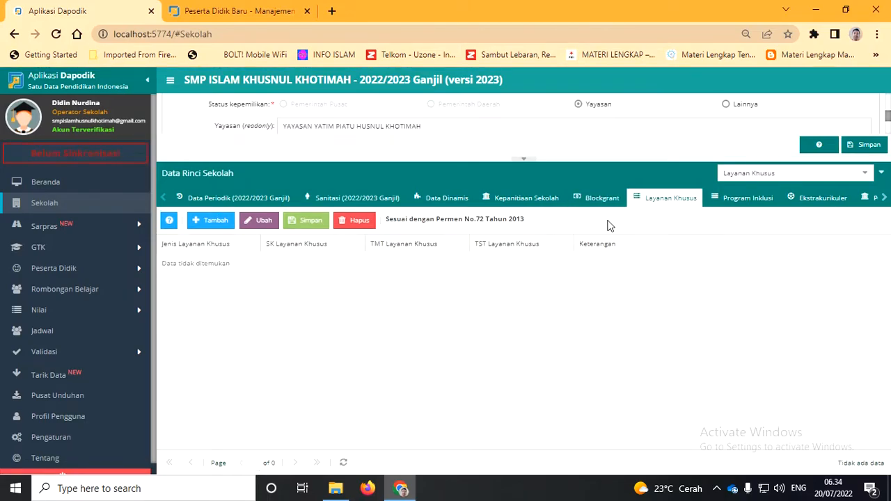
{"action": "left_click", "coordinate": [209, 227]}
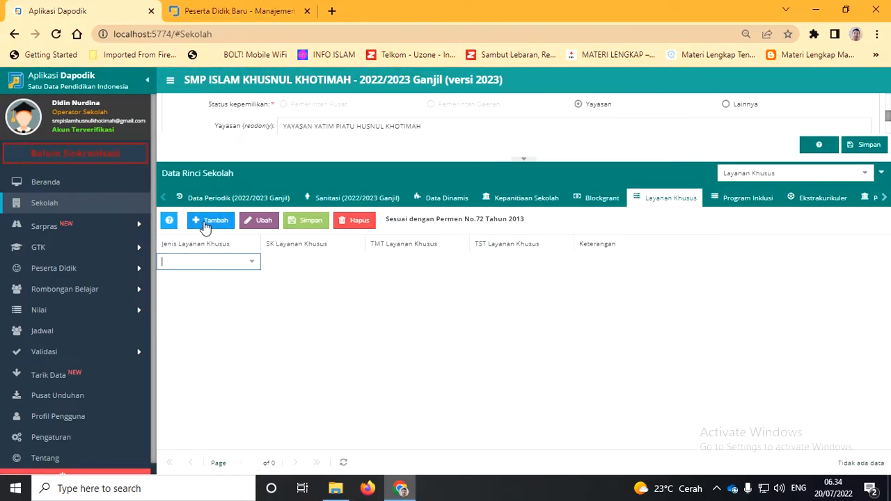
{"action": "left_click", "coordinate": [248, 265]}
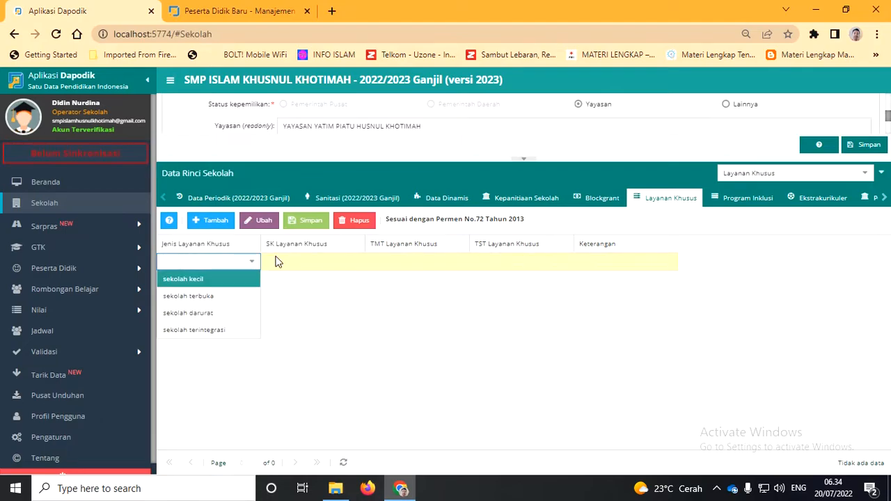
{"action": "left_click", "coordinate": [356, 263]}
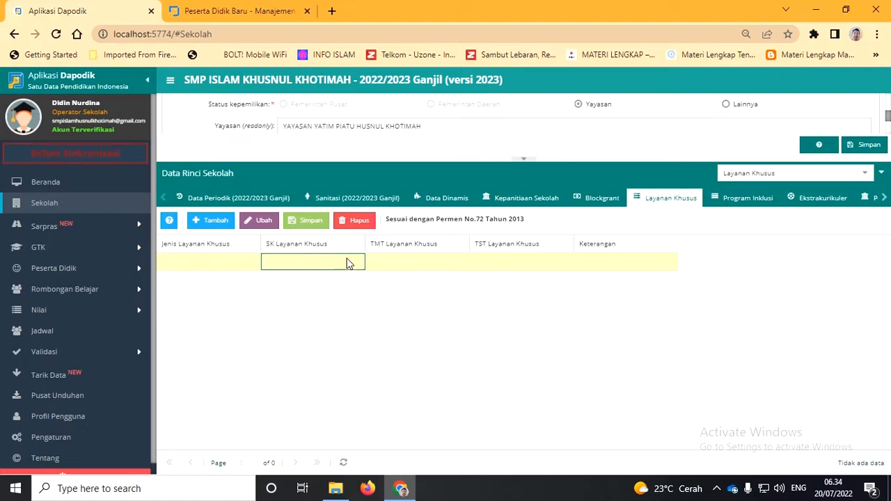
View the Program Inklusi section, and add an unsaved blank Ekstrakurikuler row to check the Rombongan Belajar options
{"action": "left_click", "coordinate": [742, 206]}
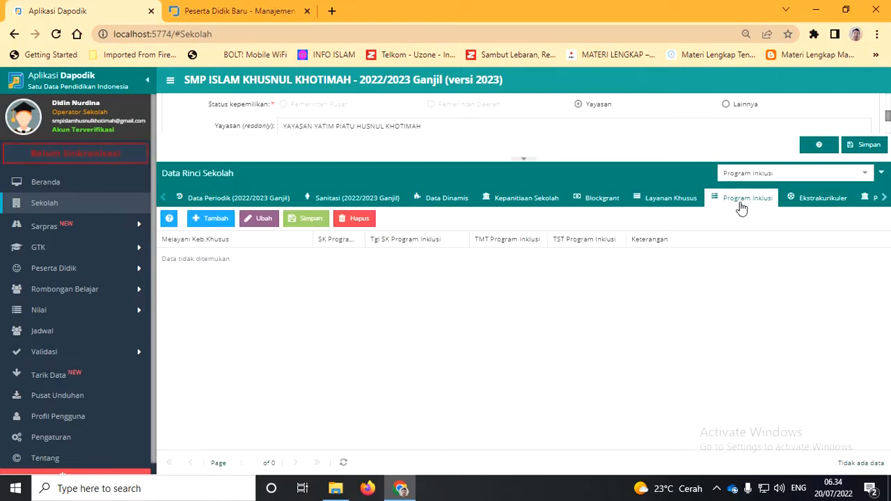
{"action": "left_click", "coordinate": [886, 199]}
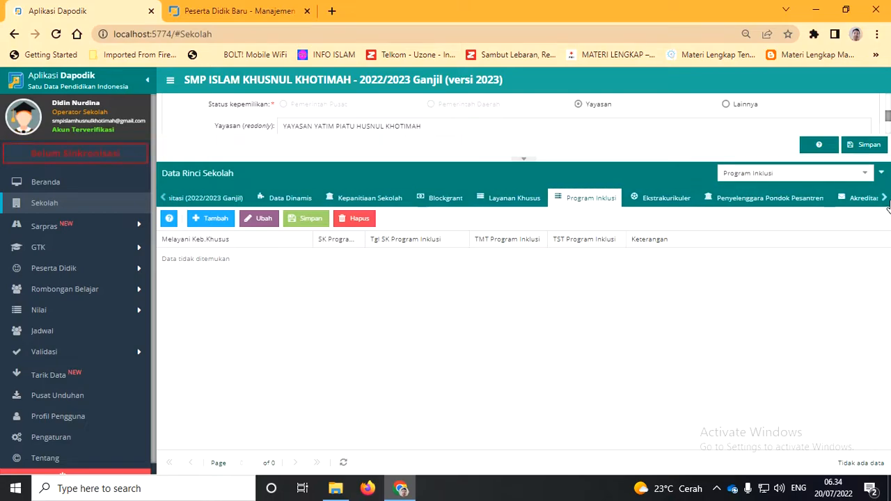
{"action": "left_click", "coordinate": [656, 202]}
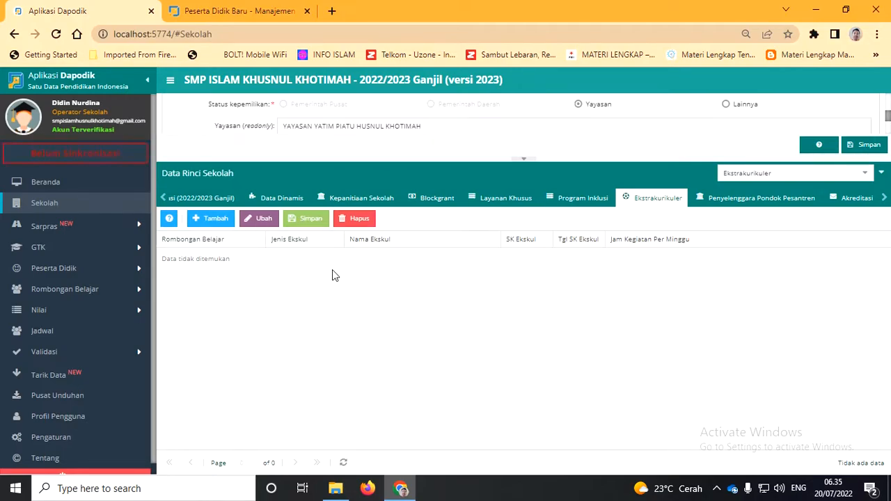
{"action": "left_click", "coordinate": [211, 219]}
{"action": "left_click", "coordinate": [255, 261]}
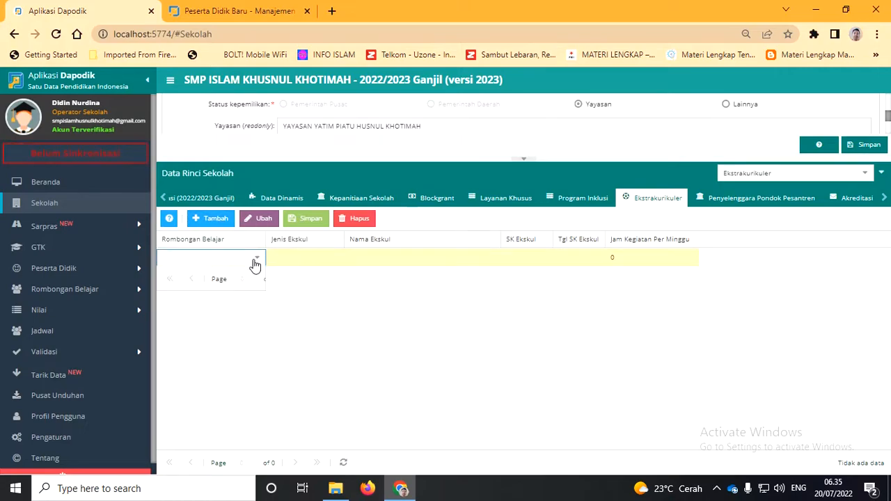
{"action": "left_click", "coordinate": [360, 362]}
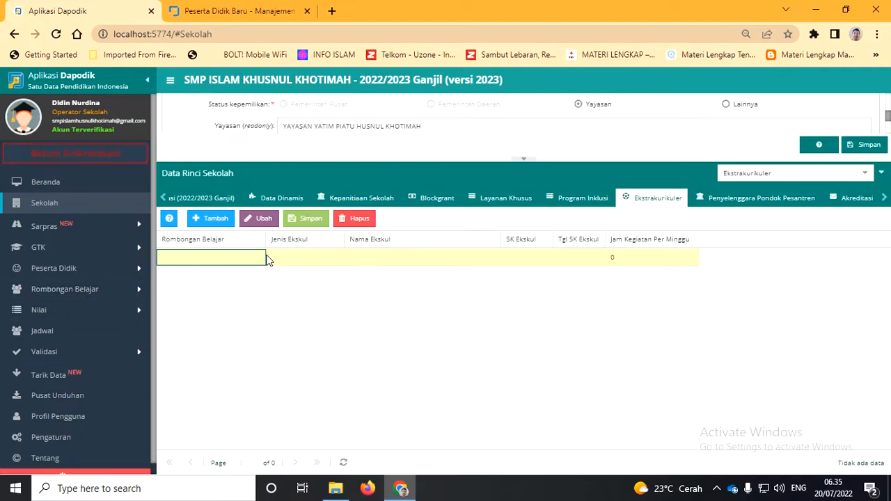
View the Penyelenggara Pondok Pesantren and Akreditasi sections of the school details
{"action": "left_click", "coordinate": [772, 204]}
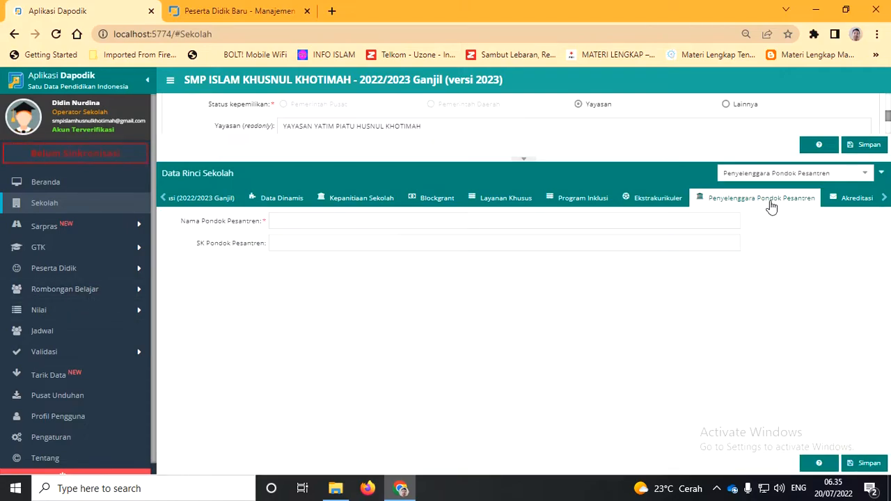
{"action": "left_click", "coordinate": [866, 201]}
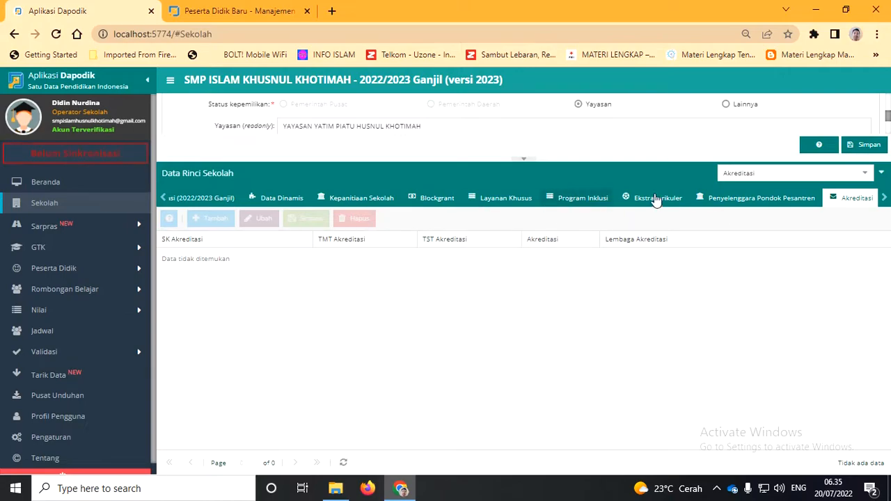
Open the Tanah & Bangunan data under Sarpras, select the school's land record, and enlarge its building list for viewing
{"action": "left_click", "coordinate": [63, 235]}
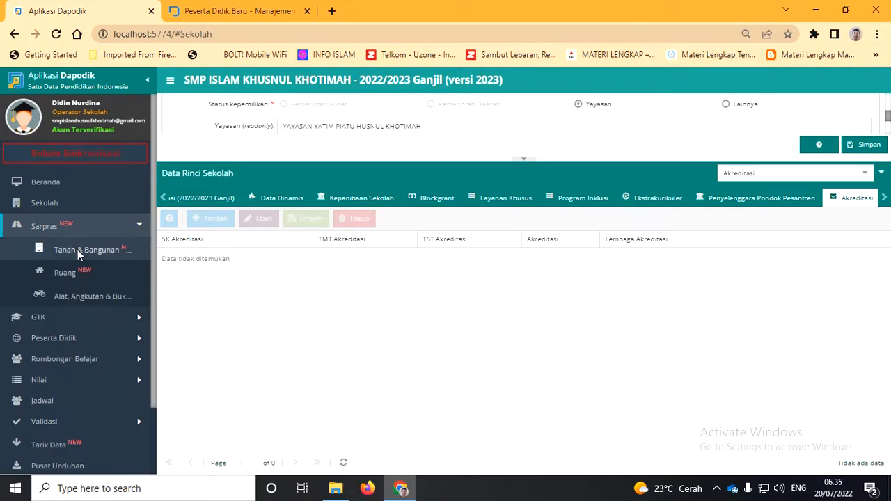
{"action": "left_click", "coordinate": [79, 255]}
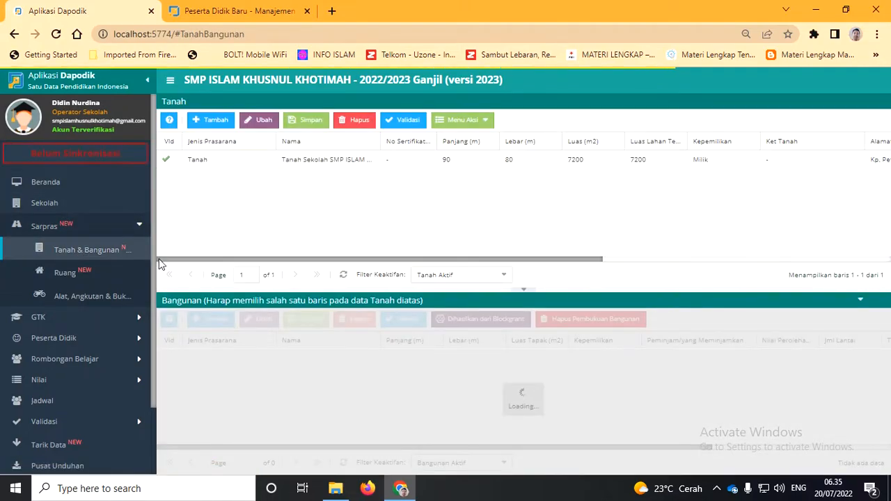
{"action": "left_click", "coordinate": [56, 227]}
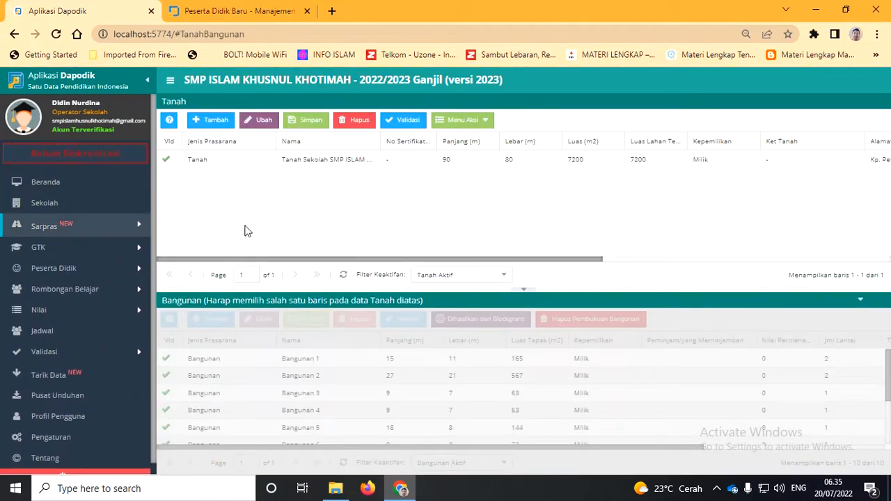
{"action": "left_click", "coordinate": [221, 160]}
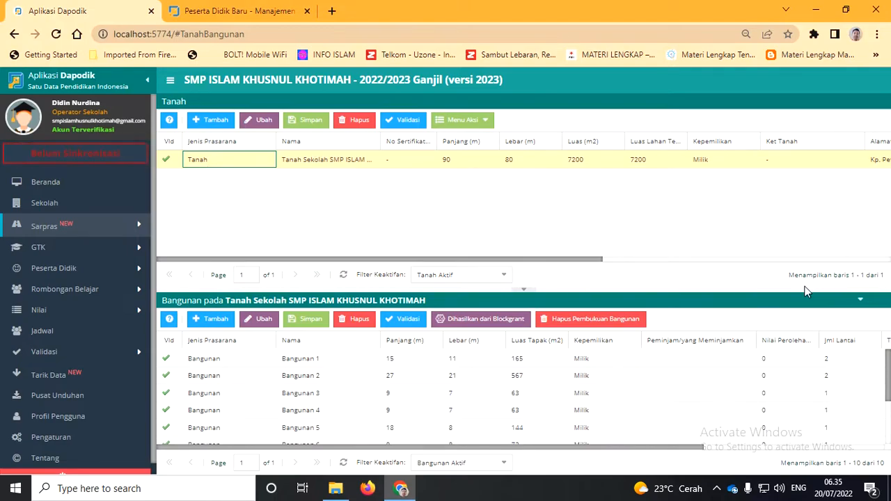
{"action": "scroll", "coordinate": [390, 372], "scroll_direction": "down", "scroll_amount": 3}
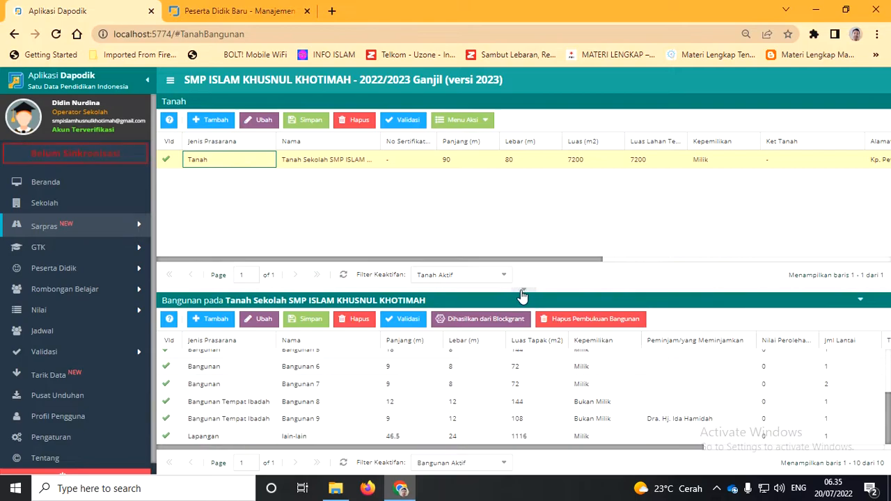
{"action": "left_click_drag", "start_coordinate": [523, 293], "coordinate": [524, 224]}
{"action": "scroll", "coordinate": [258, 333], "scroll_direction": "up", "scroll_amount": 1}
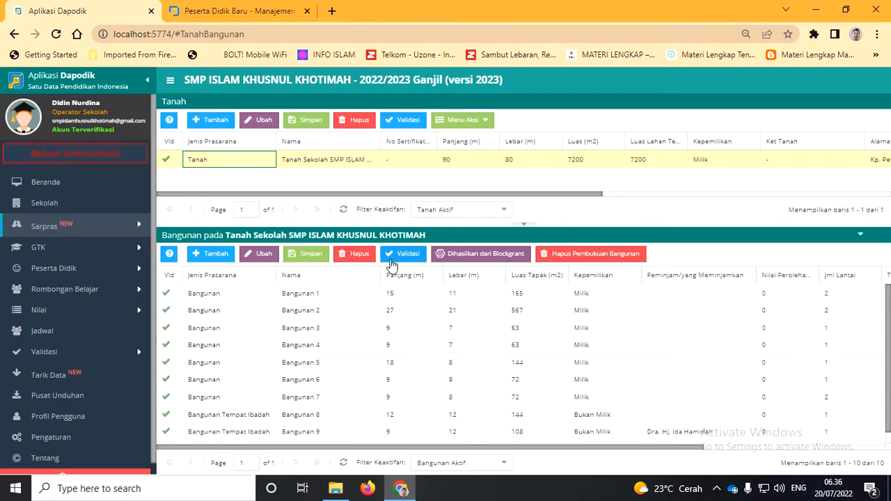
Examine the building list, selecting Bangunan 1, Bangunan 2 and Bangunan 3 in turn and checking the remaining rows
{"action": "left_click", "coordinate": [209, 294]}
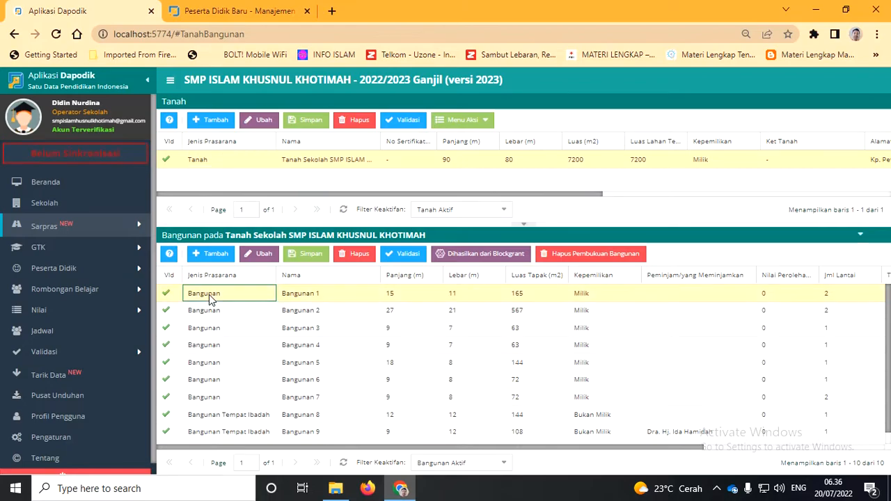
{"action": "left_click", "coordinate": [208, 311]}
{"action": "left_click", "coordinate": [214, 327]}
{"action": "scroll", "coordinate": [439, 341], "scroll_direction": "down", "scroll_amount": 1}
{"action": "scroll", "coordinate": [437, 341], "scroll_direction": "up", "scroll_amount": 1}
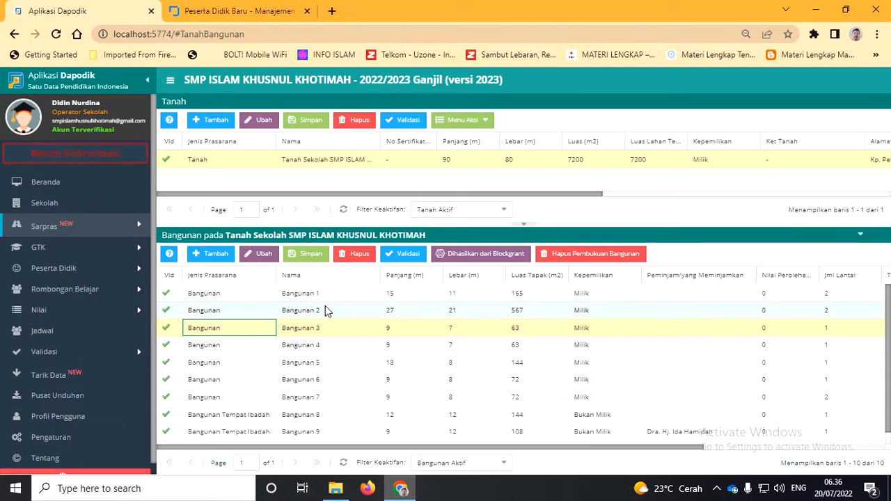
{"action": "scroll", "coordinate": [408, 344], "scroll_direction": "down", "scroll_amount": 1}
{"action": "scroll", "coordinate": [332, 337], "scroll_direction": "up", "scroll_amount": 1}
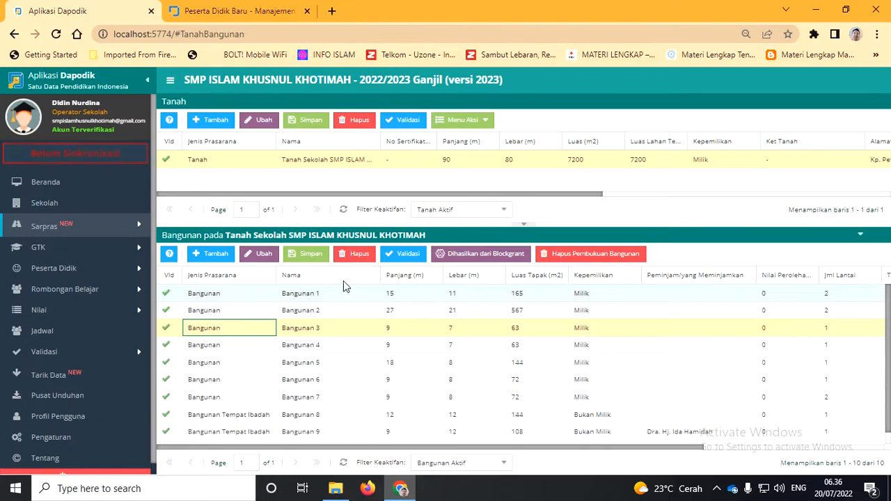
View the full Bangunan 1 record in its edit form, and close it without changing anything
{"action": "left_click", "coordinate": [303, 295]}
{"action": "left_click", "coordinate": [264, 257]}
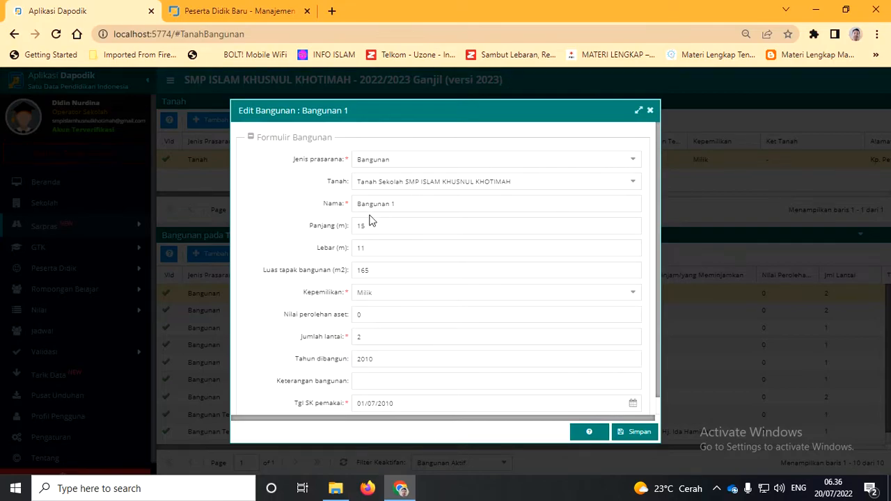
{"action": "scroll", "coordinate": [458, 241], "scroll_direction": "down", "scroll_amount": 1}
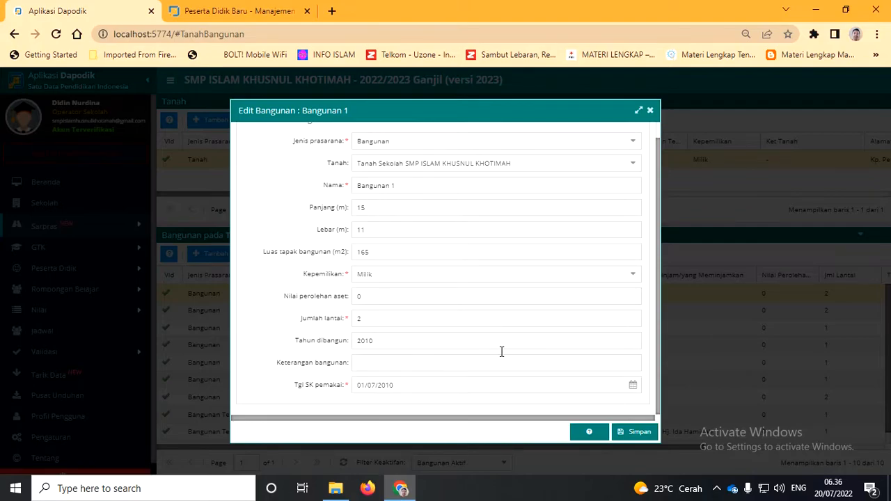
{"action": "left_click", "coordinate": [650, 110]}
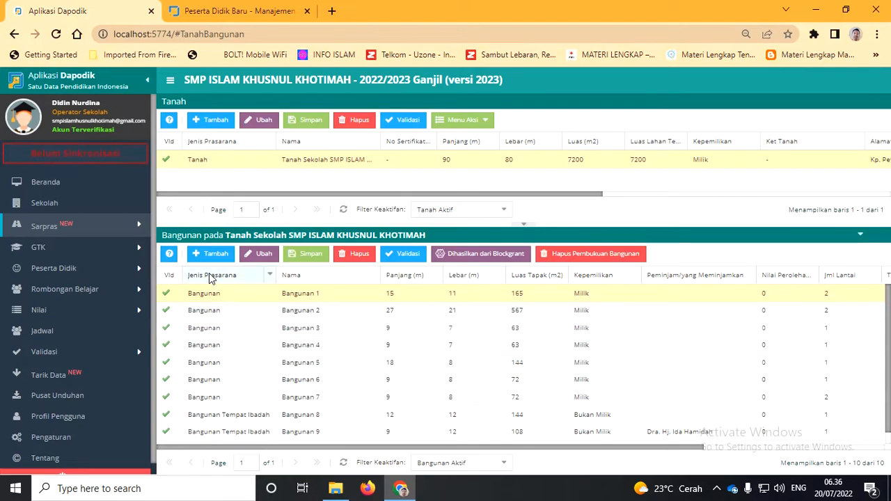
Run Salin Data Periodik from the school's land record to copy the active periodic data from 2021/2022 semester 2
{"action": "left_click", "coordinate": [326, 162]}
{"action": "left_click", "coordinate": [483, 123]}
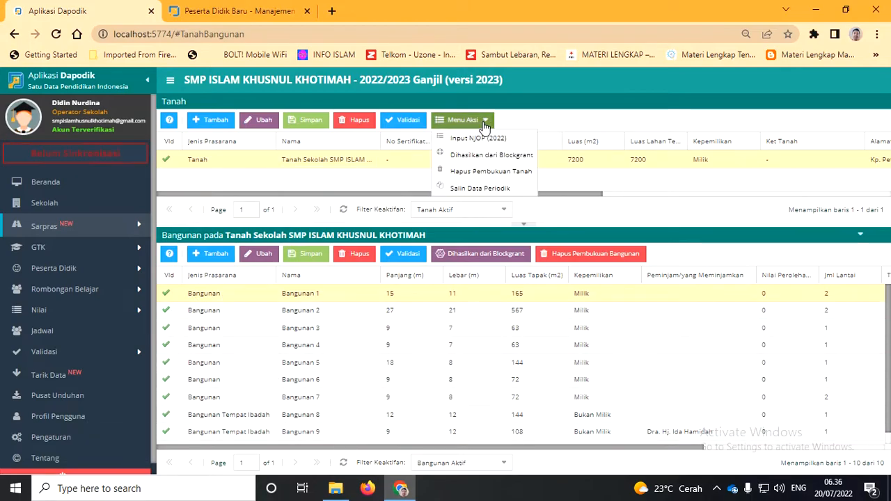
{"action": "left_click", "coordinate": [480, 189]}
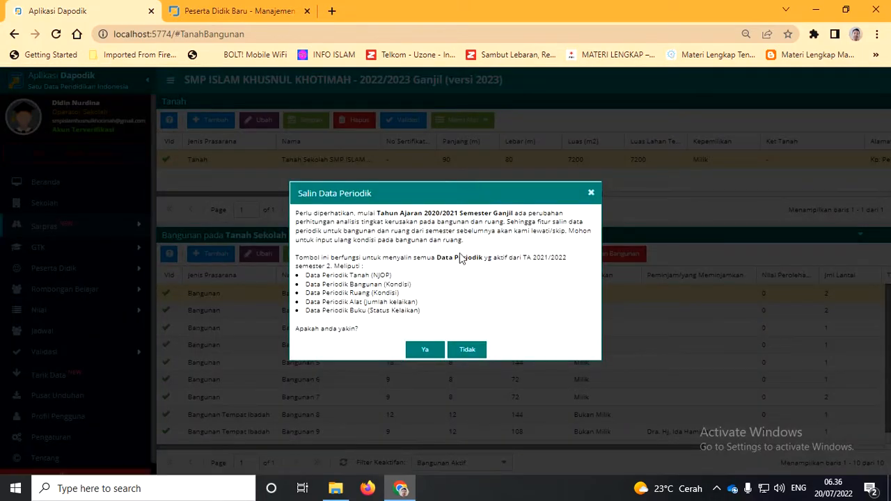
{"action": "left_click", "coordinate": [423, 350]}
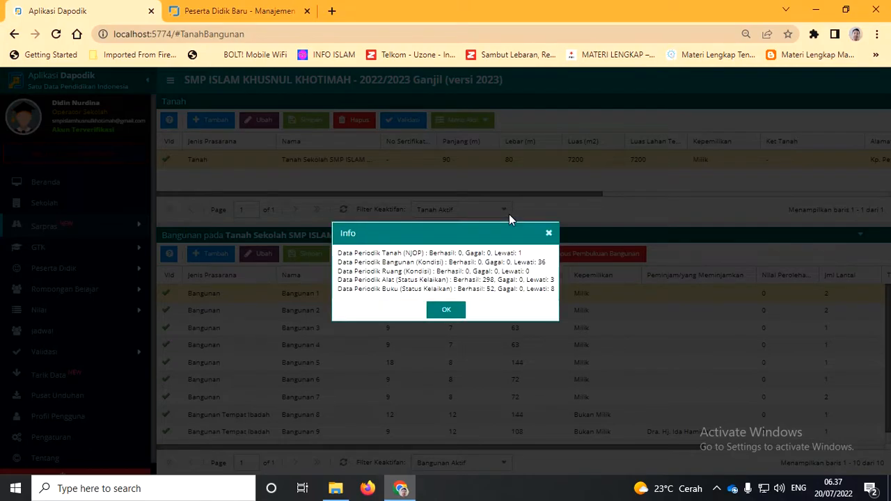
{"action": "left_click", "coordinate": [446, 310]}
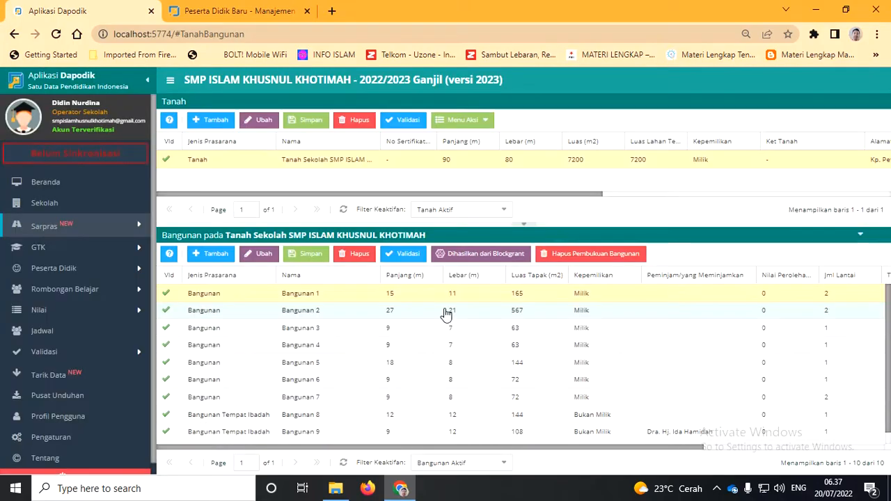
Open the Ruang data under Sarpras, going back once to the Tanah & Bangunan list for reference
{"action": "left_click", "coordinate": [77, 226]}
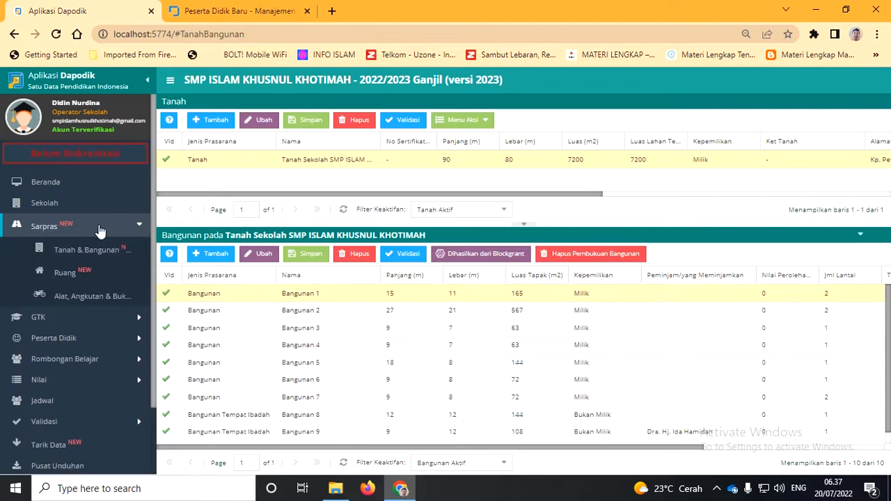
{"action": "left_click", "coordinate": [96, 255]}
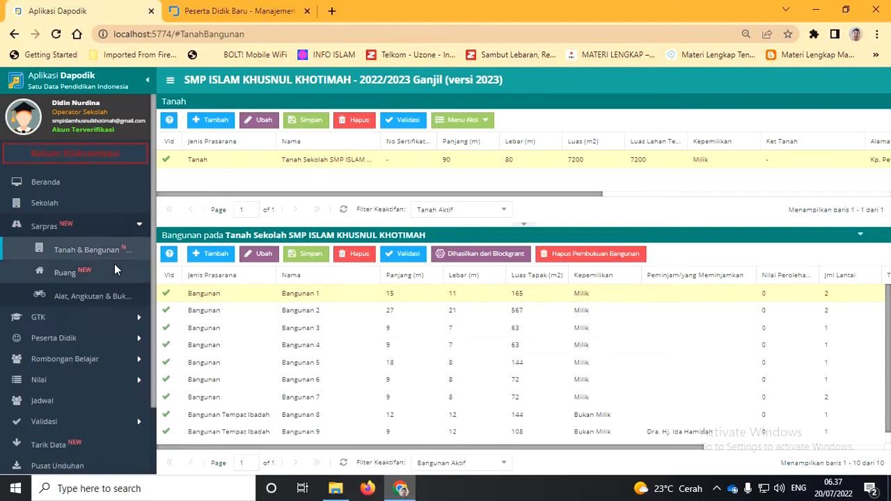
{"action": "left_click", "coordinate": [78, 273]}
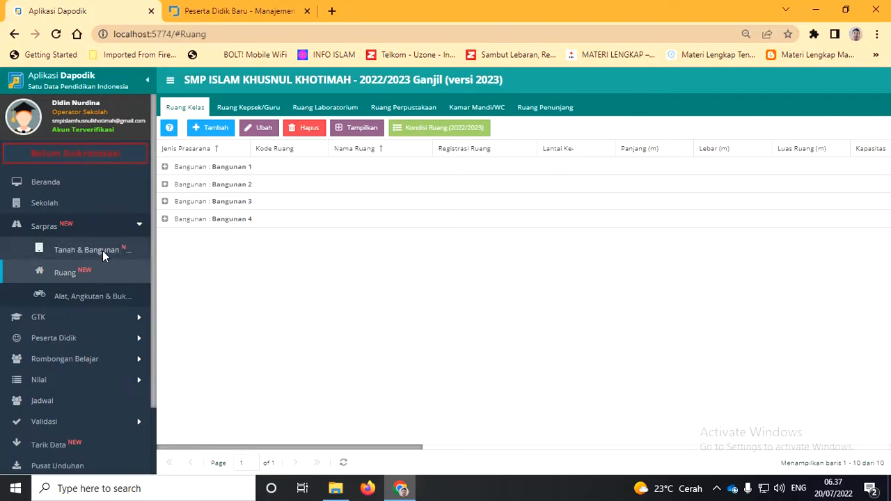
{"action": "left_click", "coordinate": [103, 250]}
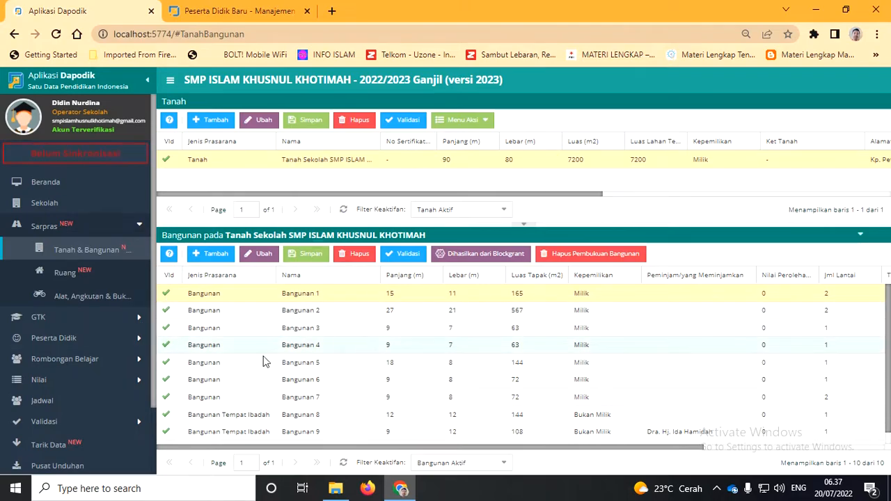
{"action": "left_click", "coordinate": [78, 277]}
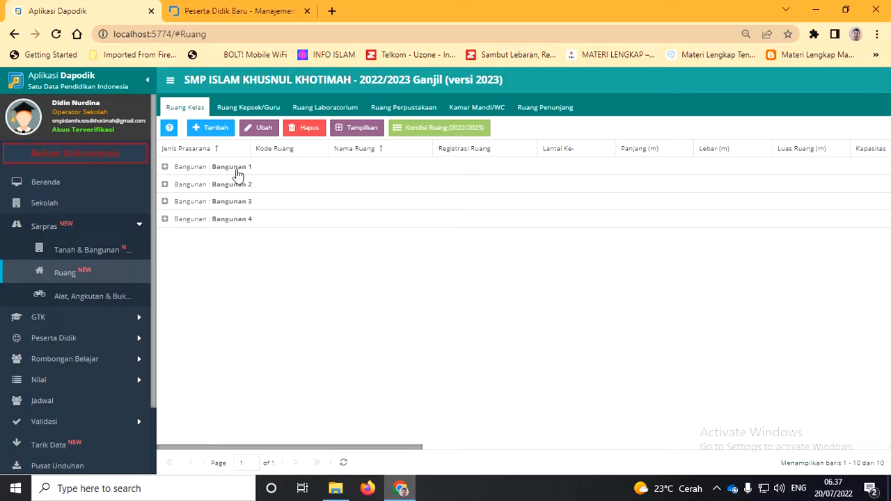
Examine the Ruang Kelas records grouped under Bangunan 1, Bangunan 2 and Bangunan 3
{"action": "left_click", "coordinate": [164, 167]}
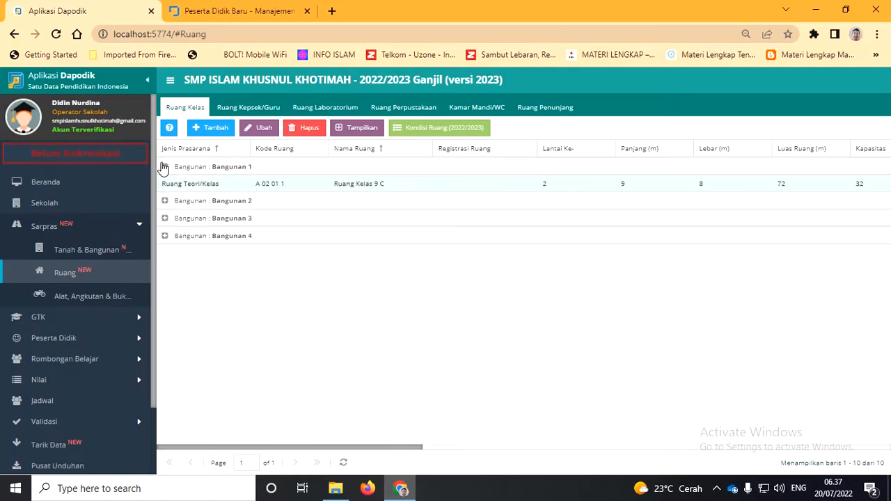
{"action": "left_click", "coordinate": [210, 201]}
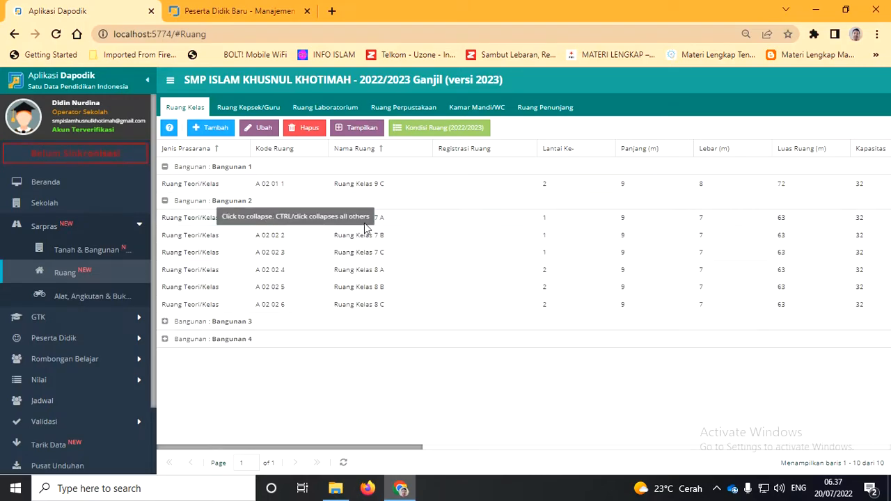
{"action": "left_click", "coordinate": [218, 323]}
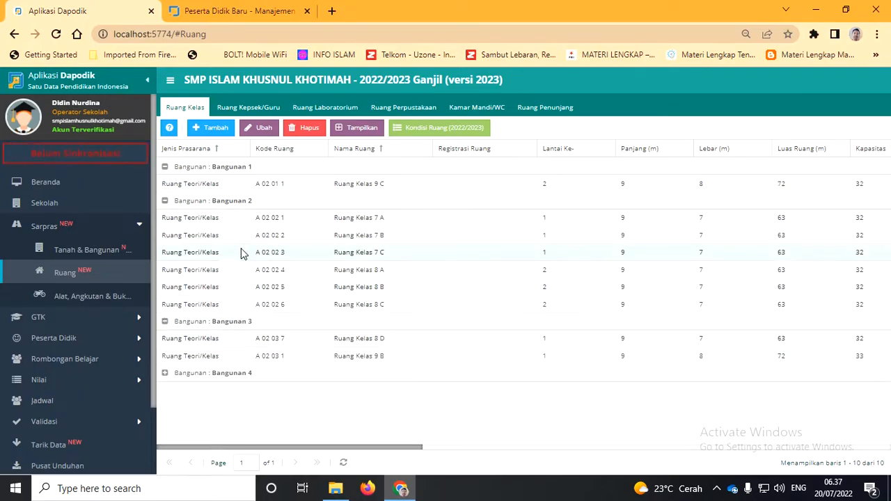
{"action": "left_click", "coordinate": [164, 201]}
{"action": "left_click", "coordinate": [166, 168]}
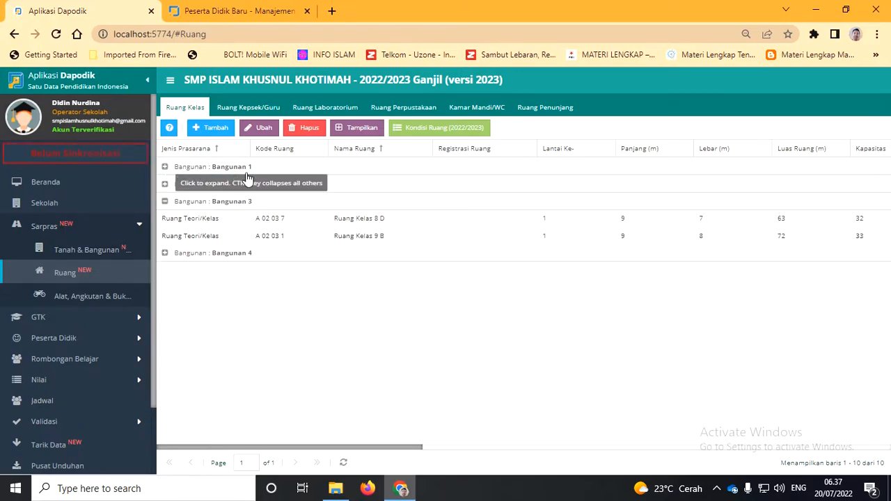
{"action": "left_click", "coordinate": [202, 172]}
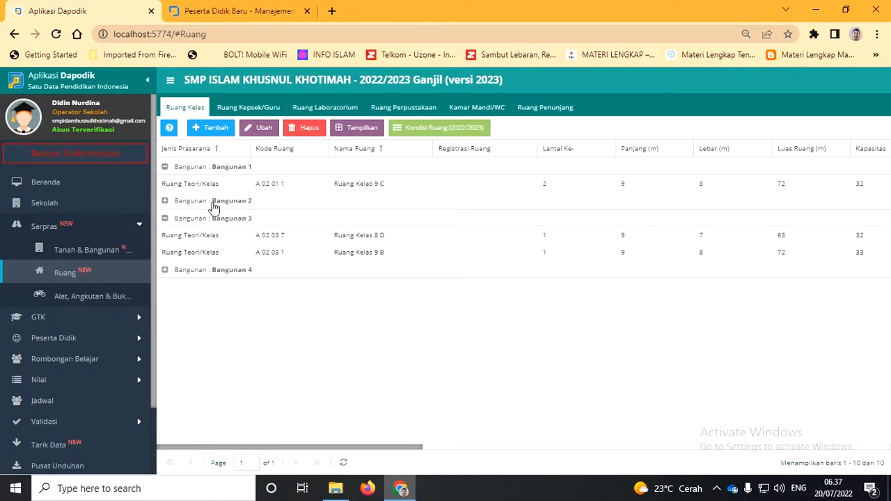
View the Ruang Kepsek/Guru records under Bangunan 1, expanding and collapsing the building's group
{"action": "left_click", "coordinate": [257, 112]}
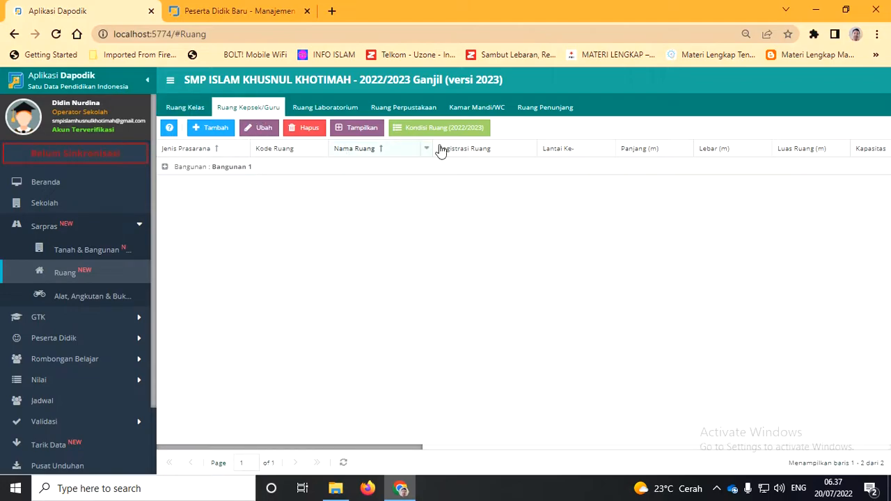
{"action": "left_click", "coordinate": [217, 170]}
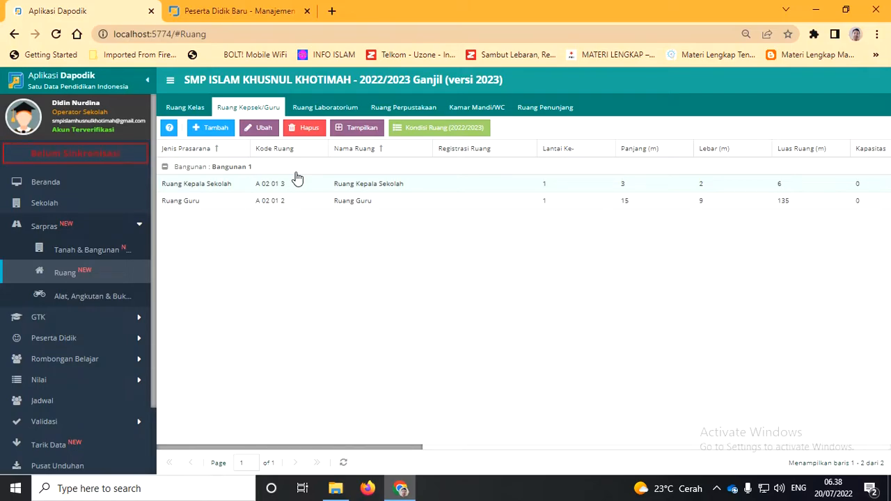
{"action": "left_click", "coordinate": [166, 169]}
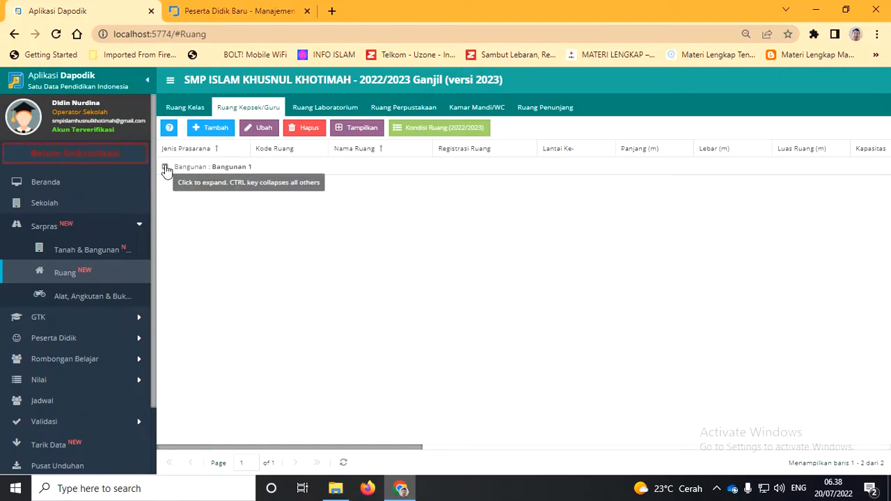
{"action": "left_click", "coordinate": [238, 173]}
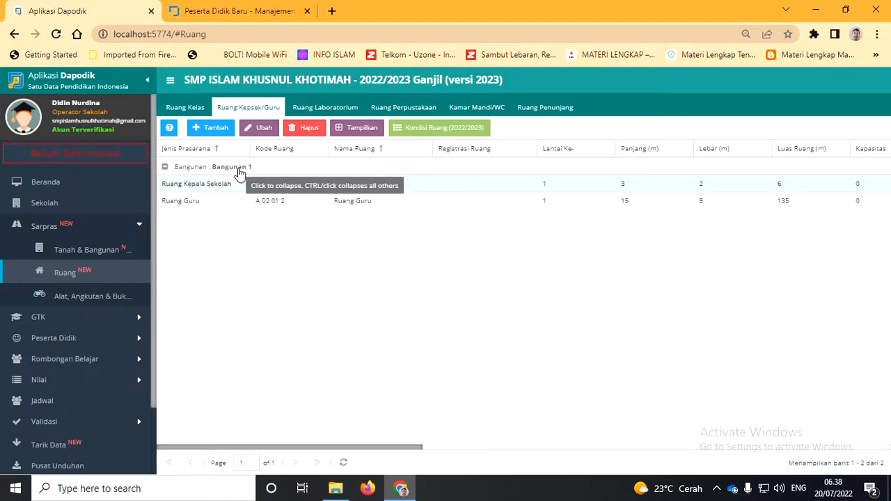
{"action": "left_click", "coordinate": [168, 170]}
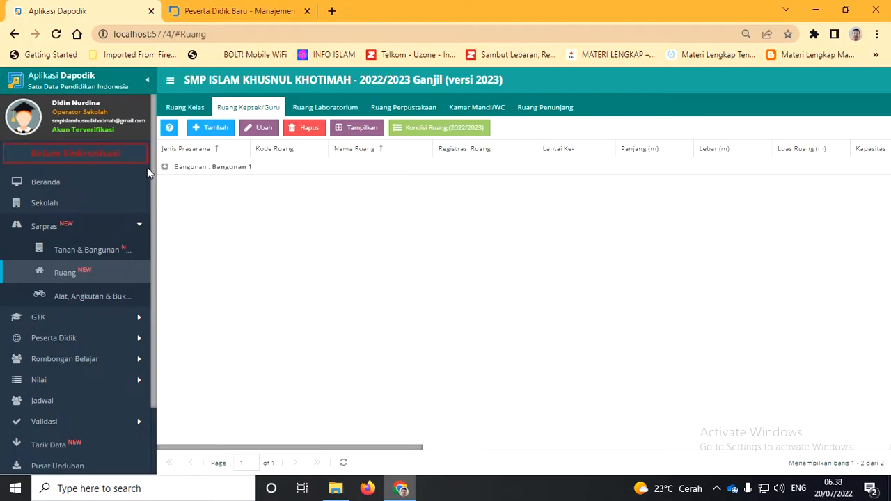
{"action": "left_click", "coordinate": [165, 174]}
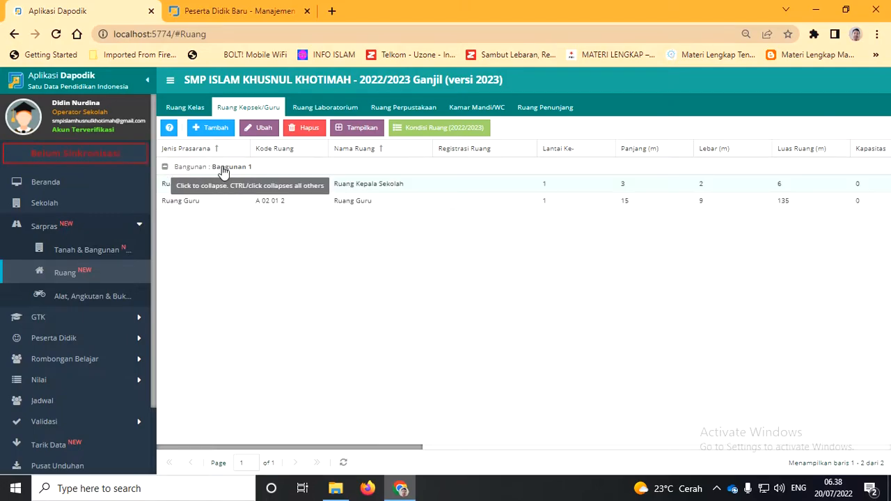
{"action": "left_click", "coordinate": [239, 168]}
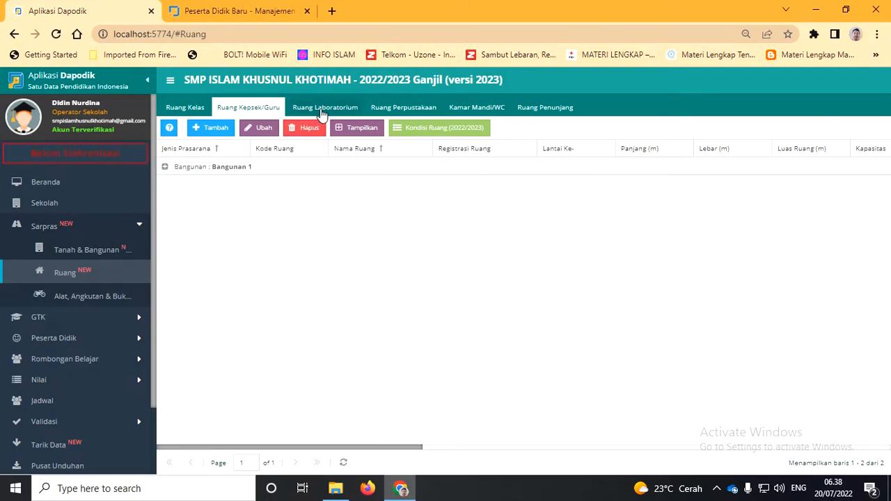
View the Ruang Laboratorium records under Bangunan 1 and the Ruang Perpustakaan list
{"action": "left_click", "coordinate": [322, 110]}
{"action": "left_click", "coordinate": [199, 171]}
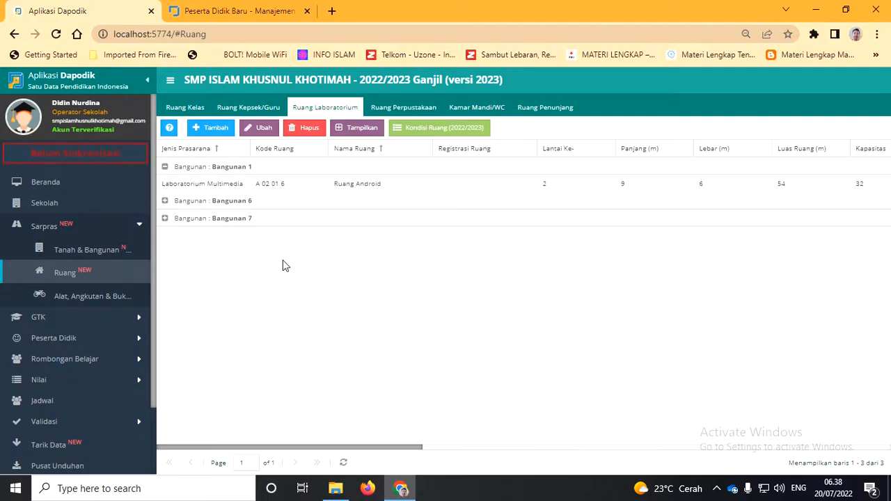
{"action": "left_click", "coordinate": [401, 110]}
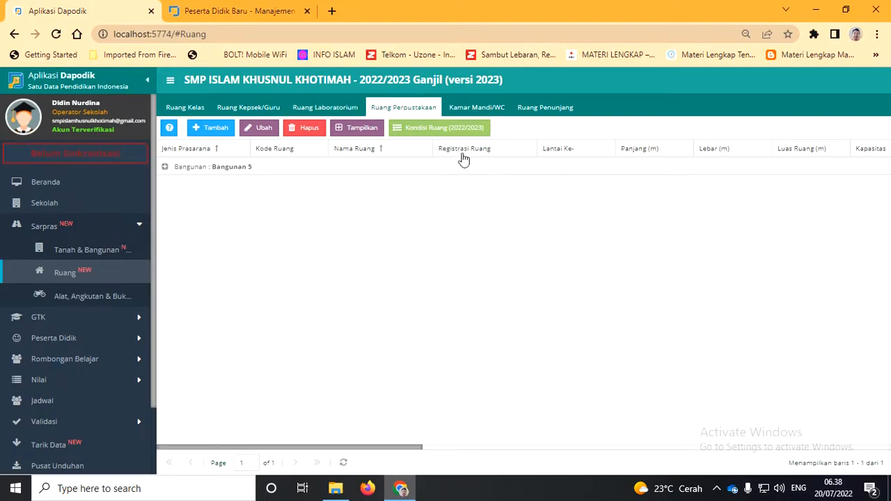
View the Kamar Mandi/WC records under Bangunan 1 and Bangunan 2
{"action": "left_click", "coordinate": [487, 111]}
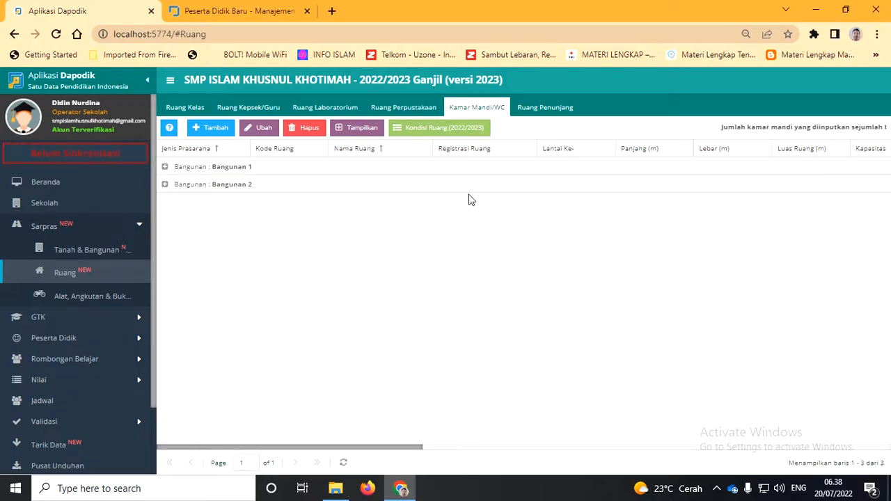
{"action": "left_click", "coordinate": [256, 171]}
{"action": "left_click", "coordinate": [234, 203]}
{"action": "left_click", "coordinate": [244, 256]}
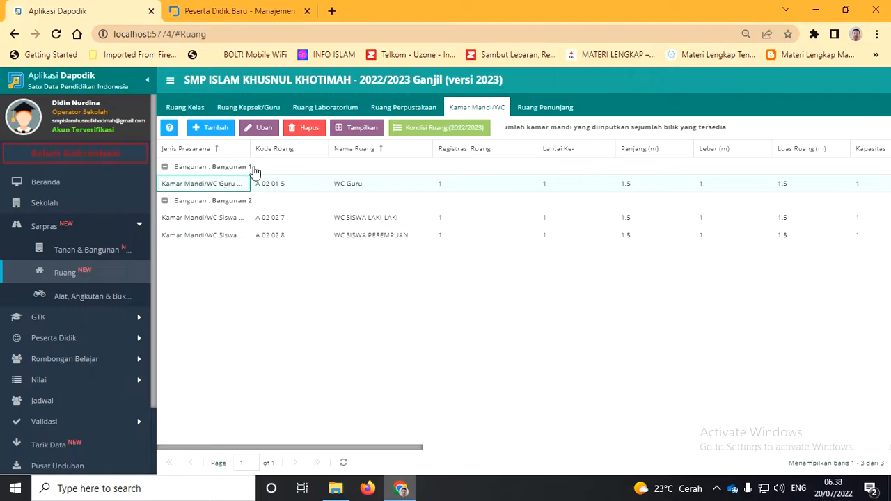
View the Ruang Penunjang records under Bangunan 1, Bangunan 8, Bangunan 9 and lain-lain
{"action": "left_click", "coordinate": [548, 113]}
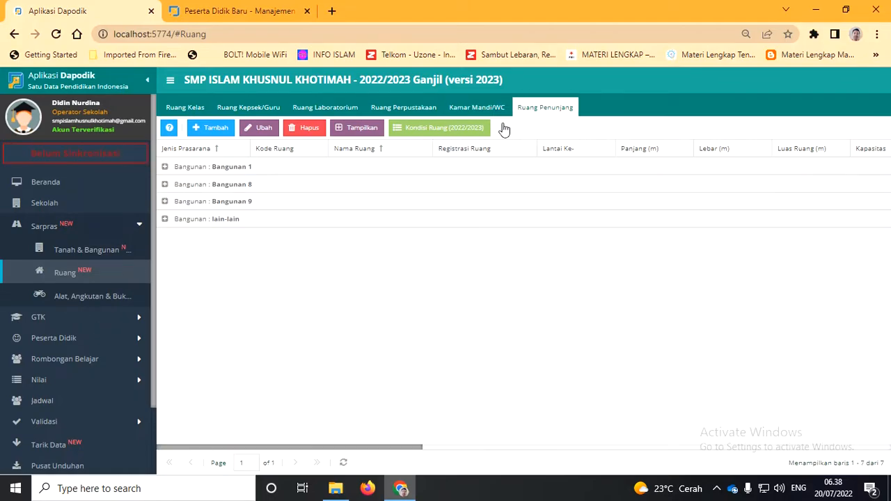
{"action": "left_click", "coordinate": [245, 171]}
{"action": "left_click", "coordinate": [225, 237]}
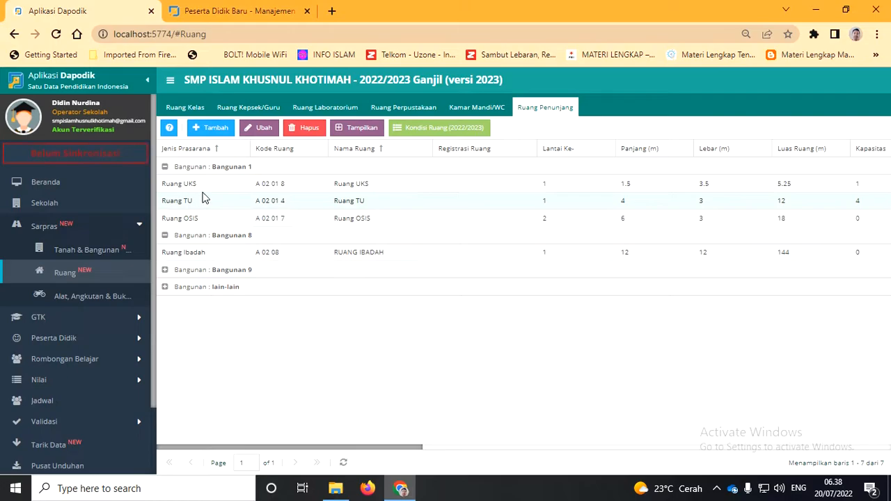
{"action": "left_click", "coordinate": [237, 274]}
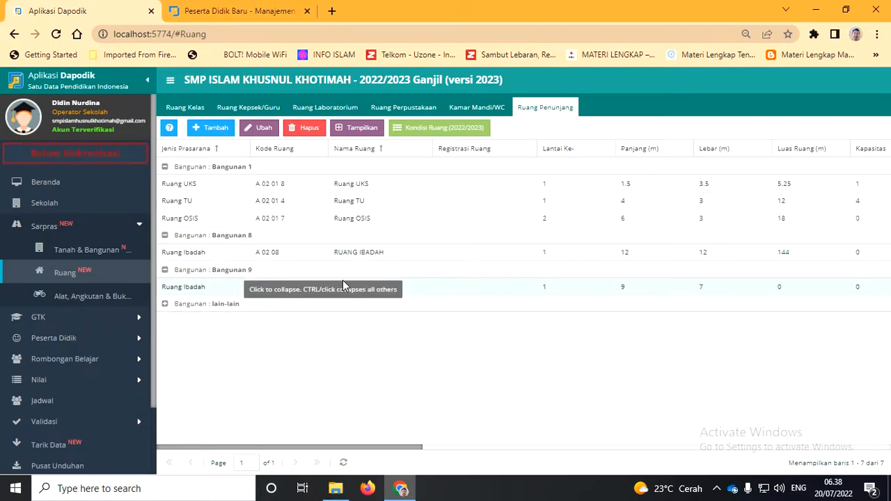
{"action": "left_click", "coordinate": [228, 304]}
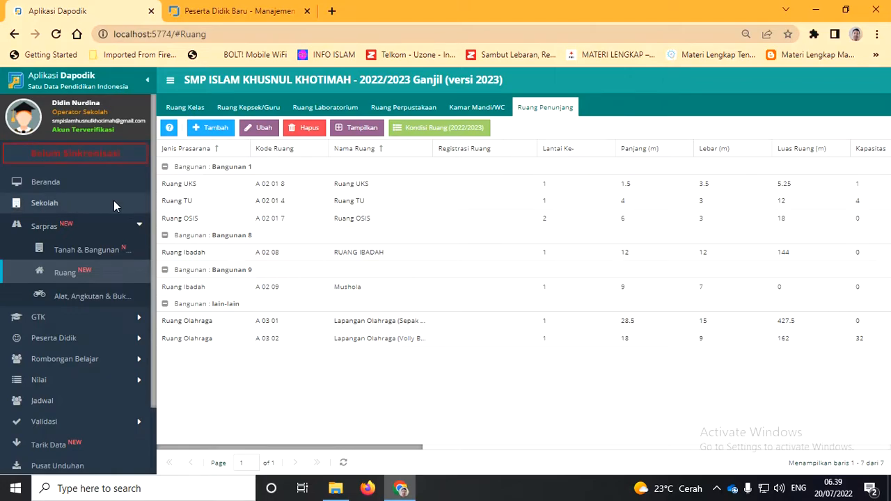
Open the Alat, Angkutan & Buku records and list the equipment for the Laboratorium IPA room in Bangunan 6
{"action": "left_click", "coordinate": [81, 302]}
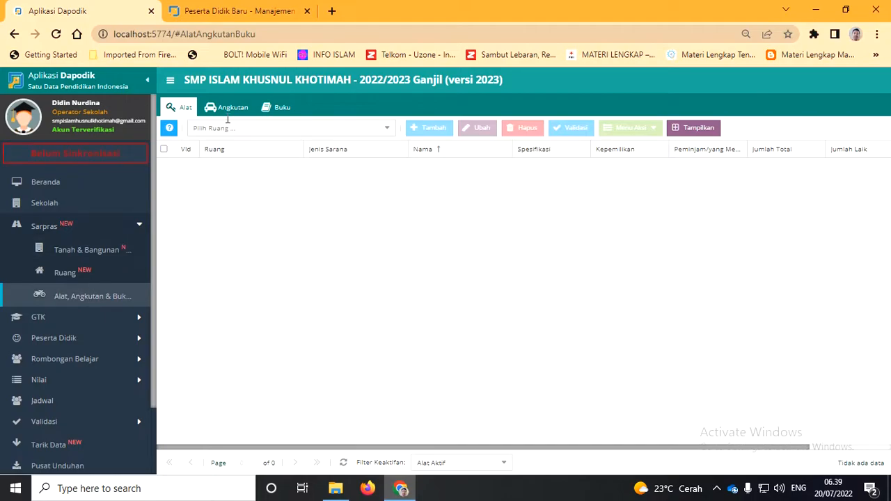
{"action": "left_click", "coordinate": [385, 130]}
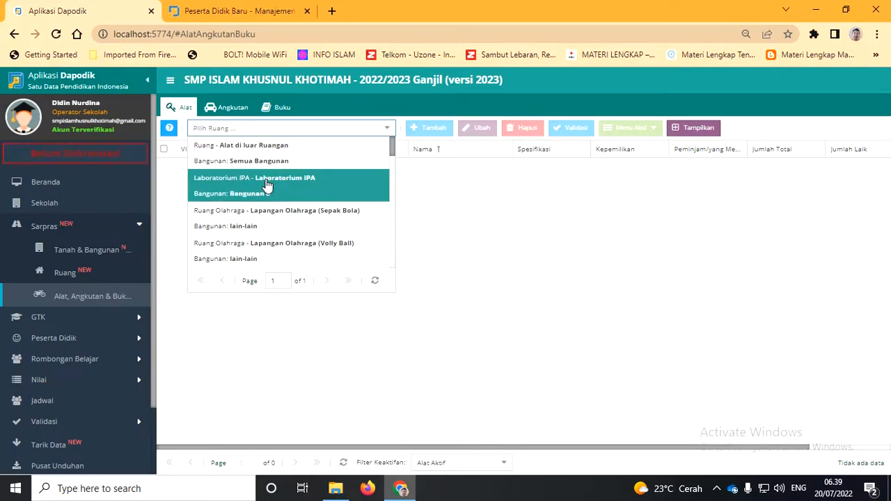
{"action": "scroll", "coordinate": [286, 195], "scroll_direction": "down", "scroll_amount": 3}
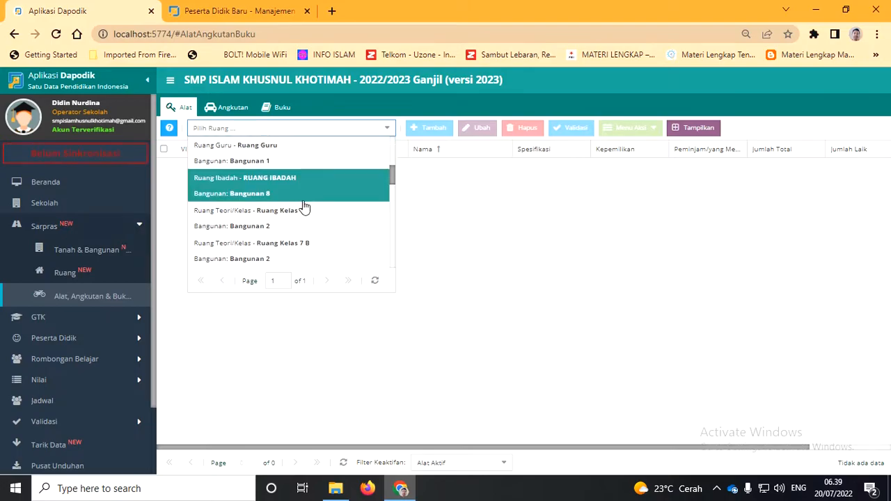
{"action": "scroll", "coordinate": [304, 206], "scroll_direction": "up", "scroll_amount": 3}
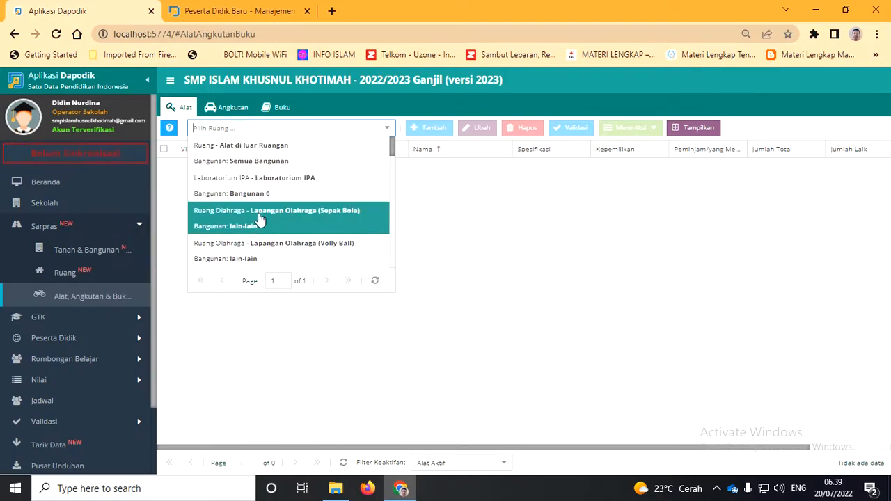
{"action": "left_click", "coordinate": [263, 186]}
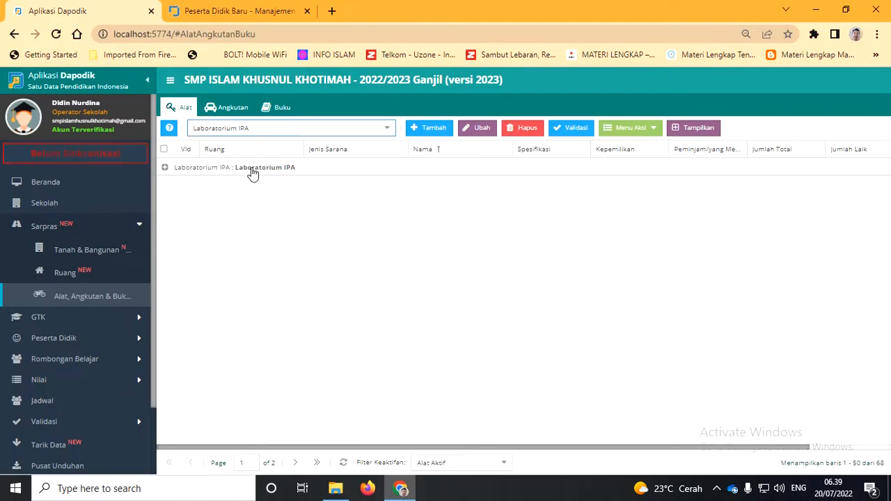
Expand the Laboratorium IPA group and examine its equipment records, including names, validation marks and quantities
{"action": "left_click", "coordinate": [253, 173]}
{"action": "scroll", "coordinate": [508, 314], "scroll_direction": "down", "scroll_amount": 10}
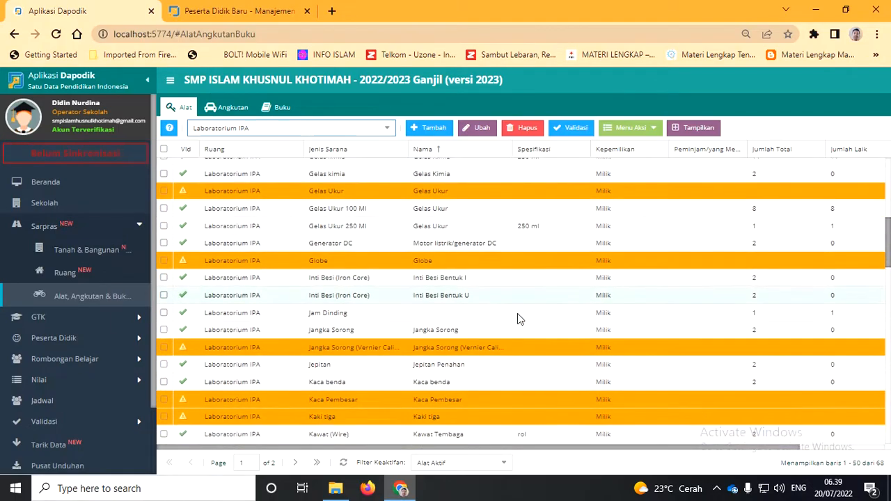
{"action": "scroll", "coordinate": [519, 319], "scroll_direction": "down", "scroll_amount": 4}
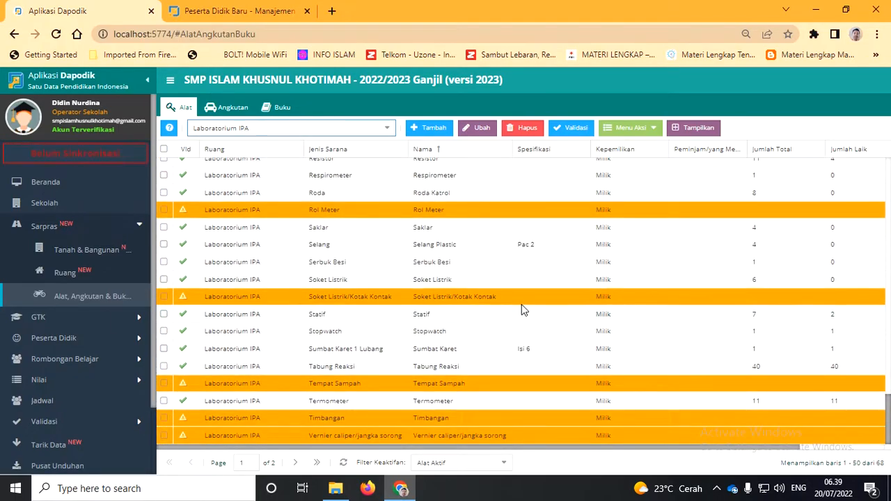
{"action": "scroll", "coordinate": [522, 310], "scroll_direction": "up", "scroll_amount": 4}
{"action": "scroll", "coordinate": [516, 310], "scroll_direction": "up", "scroll_amount": 3}
{"action": "scroll", "coordinate": [516, 310], "scroll_direction": "down", "scroll_amount": 3}
{"action": "scroll", "coordinate": [516, 310], "scroll_direction": "up", "scroll_amount": 3}
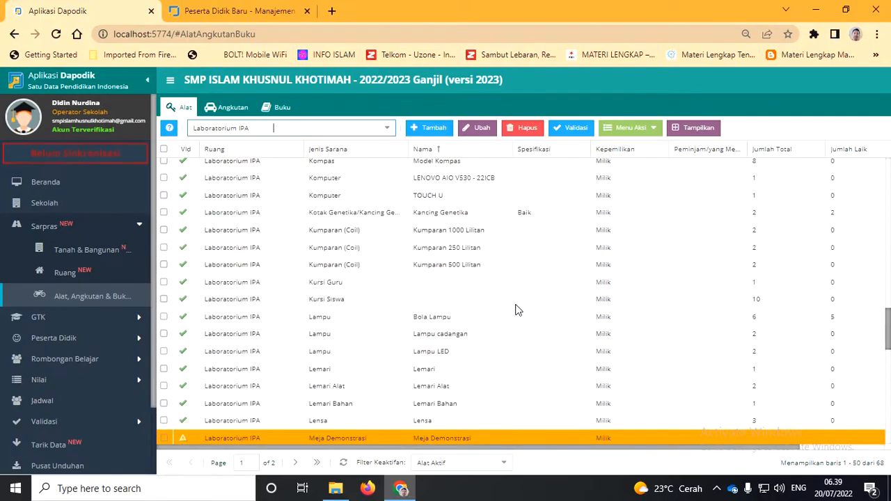
{"action": "scroll", "coordinate": [516, 310], "scroll_direction": "up", "scroll_amount": 5}
{"action": "scroll", "coordinate": [516, 310], "scroll_direction": "up", "scroll_amount": 5}
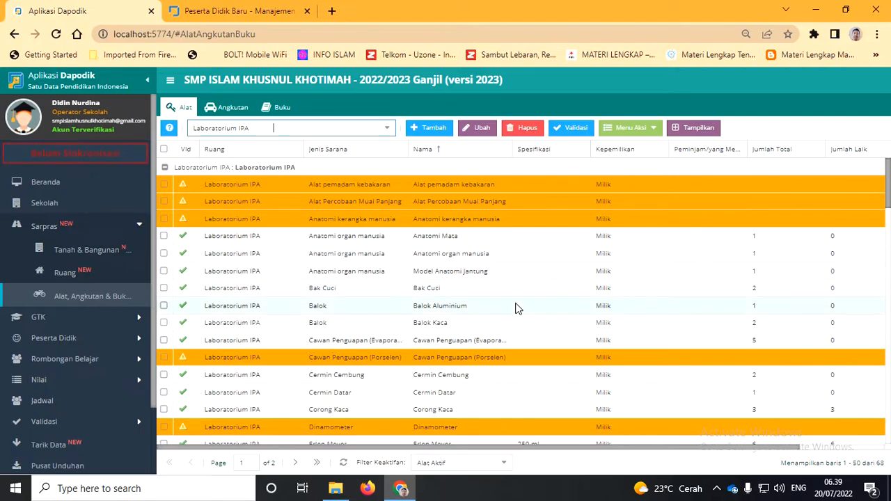
View the actions available for the Anatomi Mata item, and list the equipment for Ruang Kelas 7 A in Bangunan 2
{"action": "left_click", "coordinate": [258, 240]}
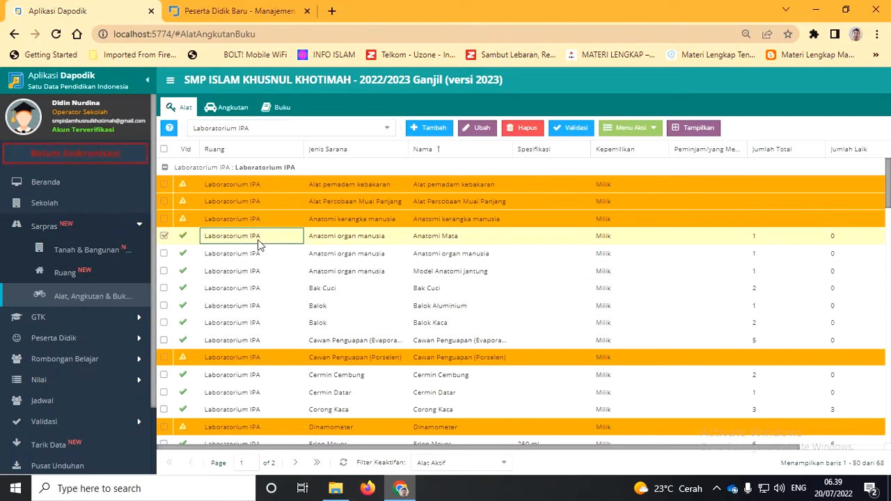
{"action": "left_click", "coordinate": [653, 131]}
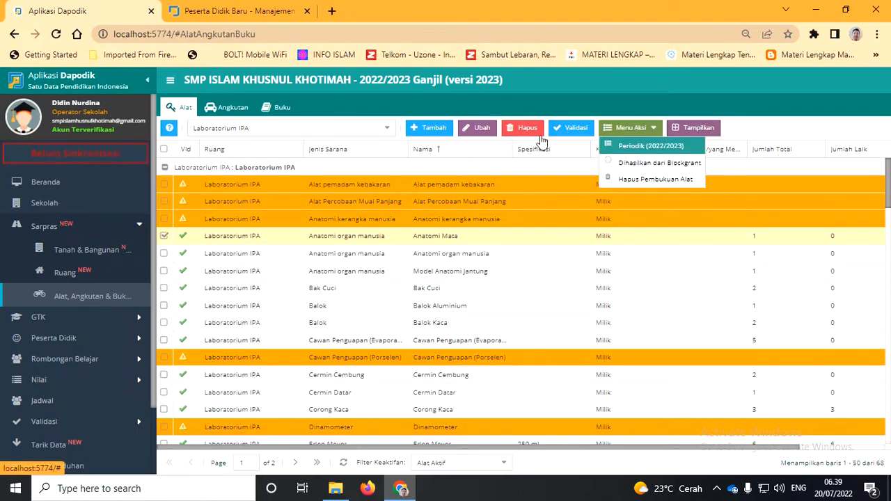
{"action": "left_click", "coordinate": [392, 132]}
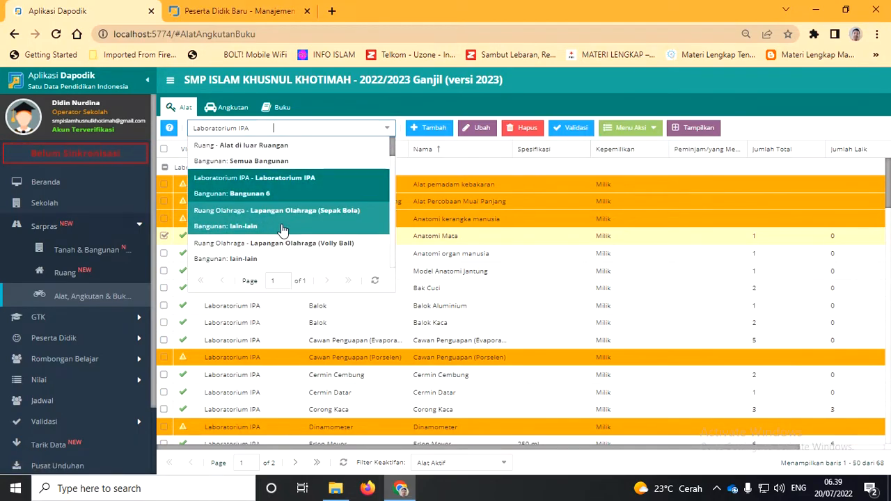
{"action": "scroll", "coordinate": [282, 231], "scroll_direction": "down", "scroll_amount": 2}
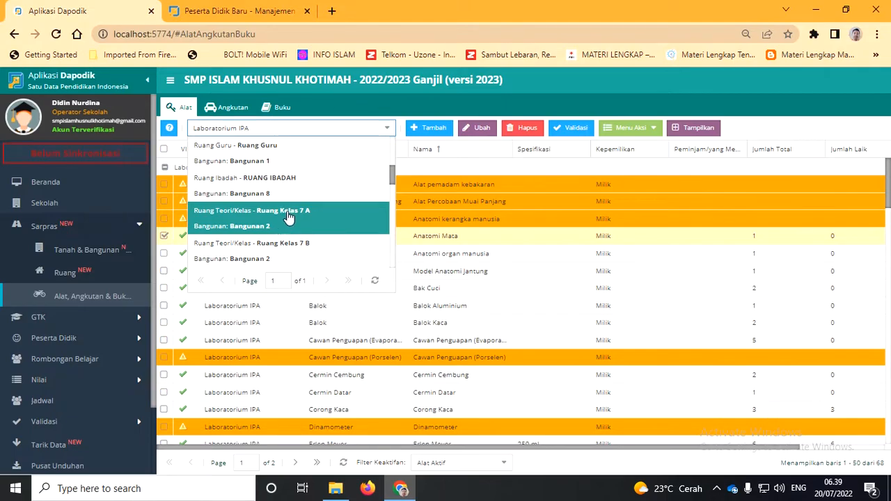
{"action": "left_click", "coordinate": [285, 221]}
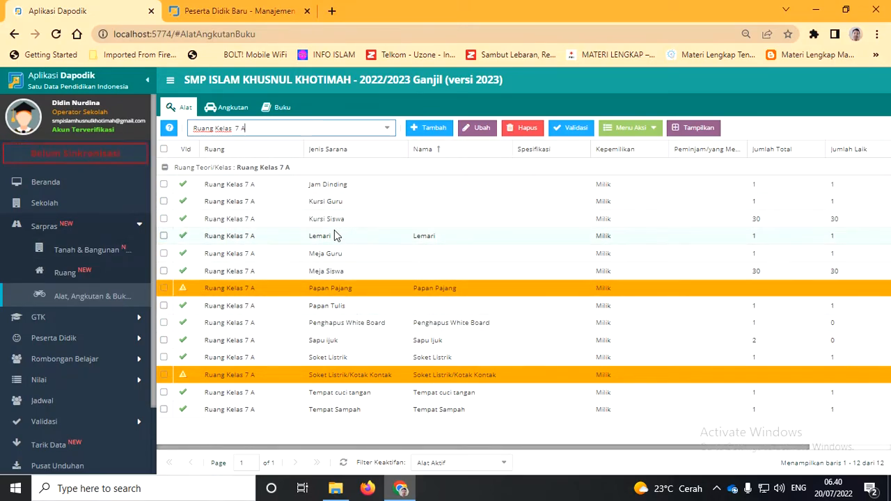
View the Jenis sarana choices in a blank Tambah Angkutan form and close the form without saving
{"action": "left_click", "coordinate": [235, 112]}
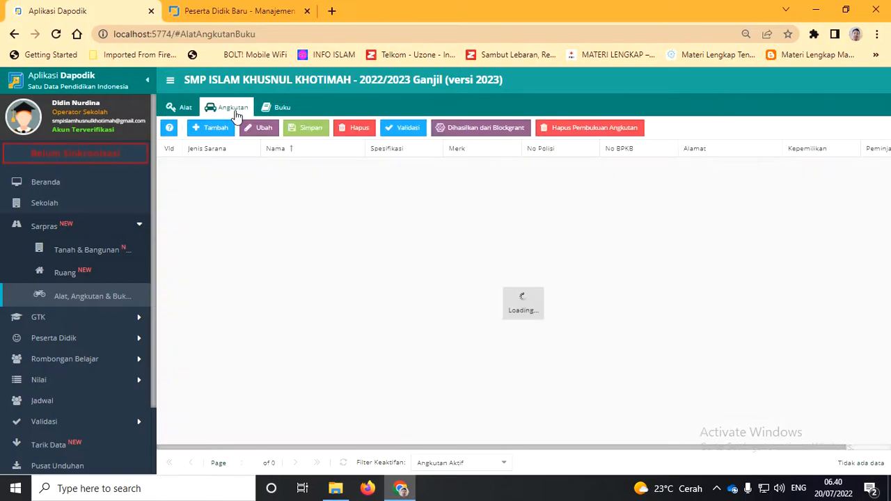
{"action": "left_click", "coordinate": [221, 132]}
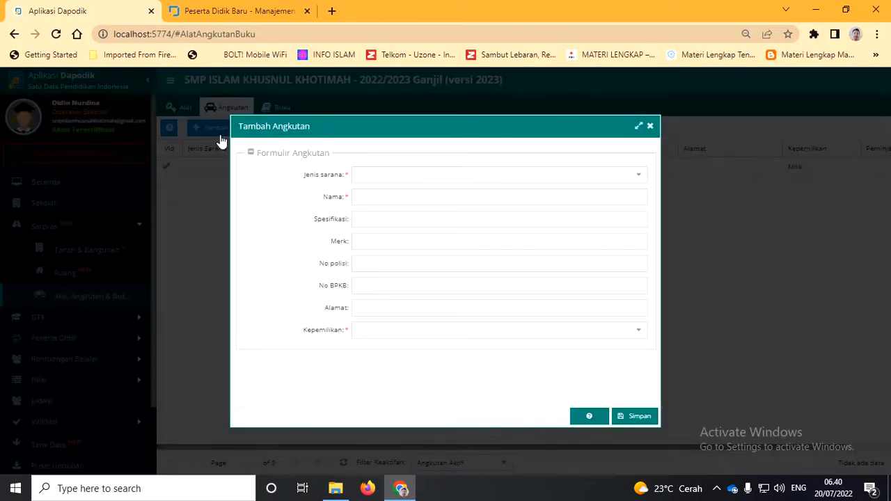
{"action": "left_click", "coordinate": [640, 178]}
{"action": "left_click", "coordinate": [640, 176]}
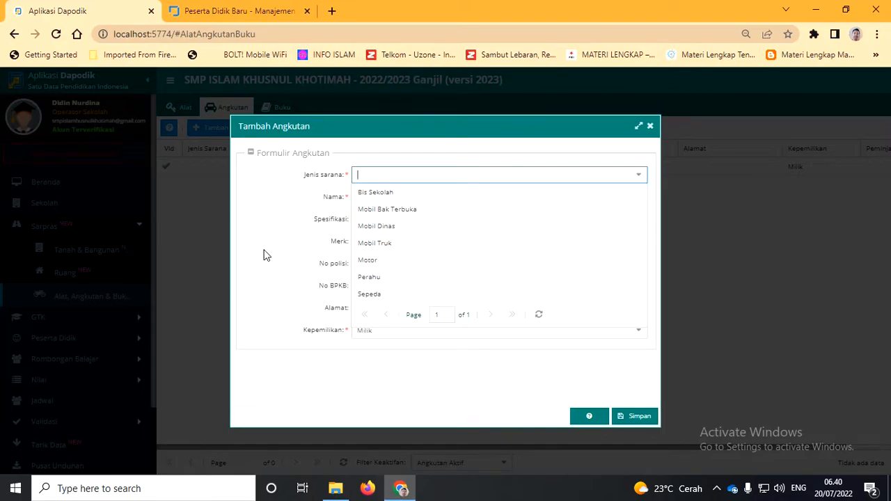
{"action": "left_click", "coordinate": [649, 130]}
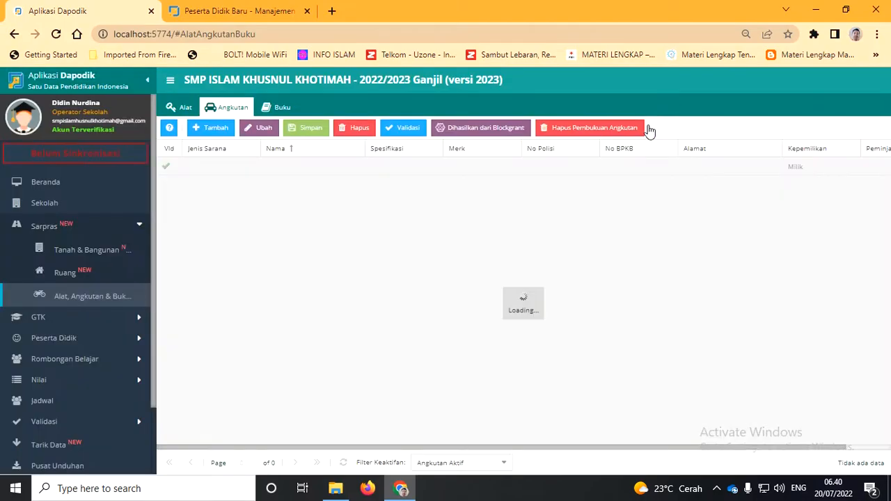
Open the book inventory and examine the Pusat Perbukuan reference list and the school's owned books
{"action": "left_click", "coordinate": [279, 110]}
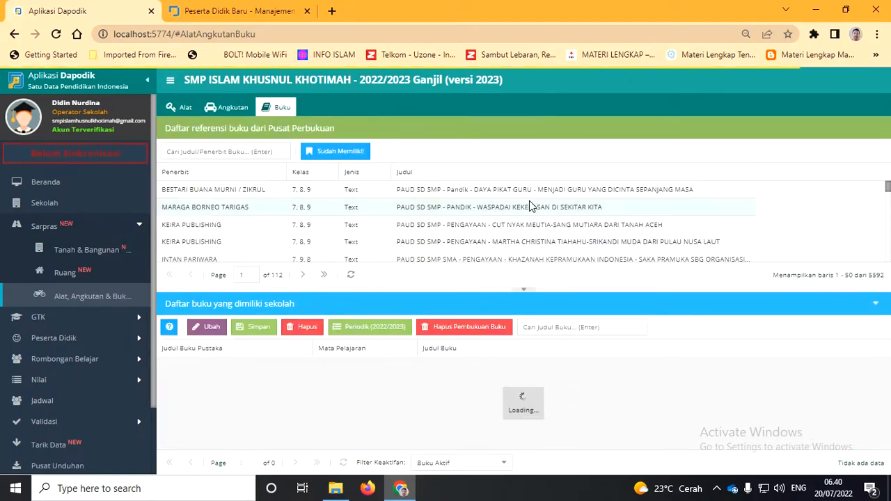
{"action": "left_click", "coordinate": [386, 248]}
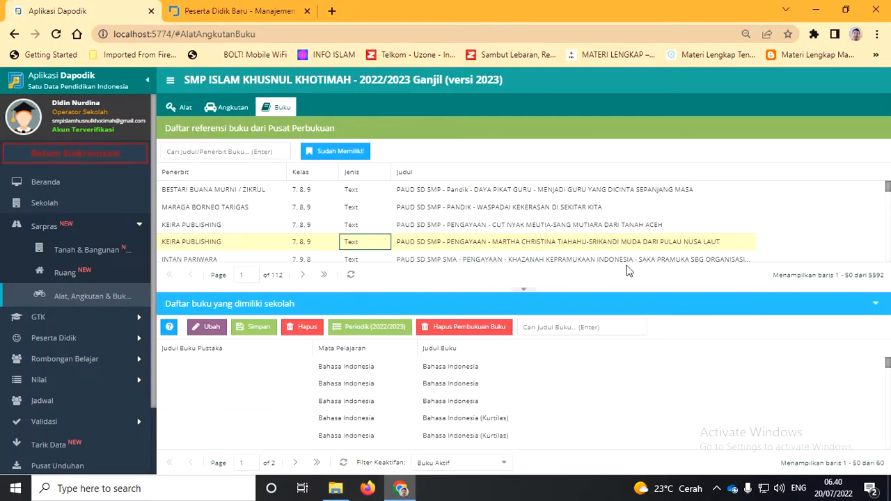
{"action": "left_click", "coordinate": [276, 211]}
{"action": "scroll", "coordinate": [468, 235], "scroll_direction": "down", "scroll_amount": 3}
{"action": "scroll", "coordinate": [468, 236], "scroll_direction": "down", "scroll_amount": 5}
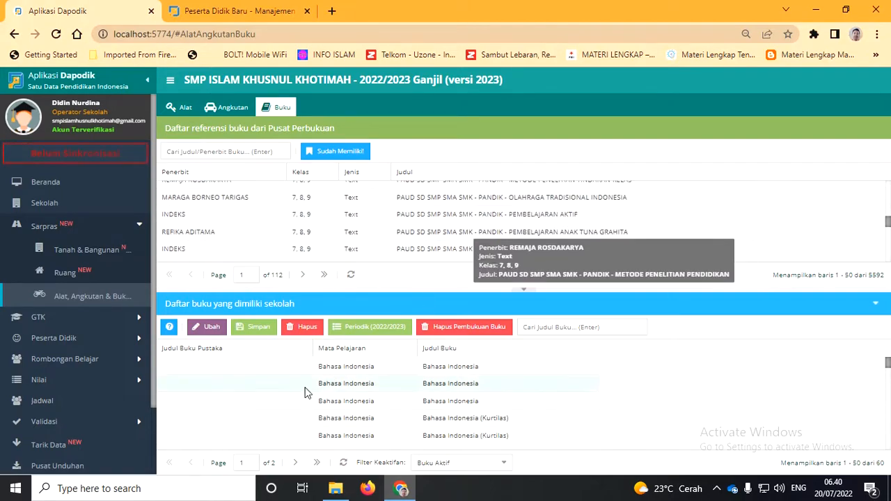
{"action": "scroll", "coordinate": [330, 394], "scroll_direction": "down", "scroll_amount": 3}
{"action": "scroll", "coordinate": [330, 394], "scroll_direction": "down", "scroll_amount": 2}
{"action": "scroll", "coordinate": [424, 401], "scroll_direction": "up", "scroll_amount": 6}
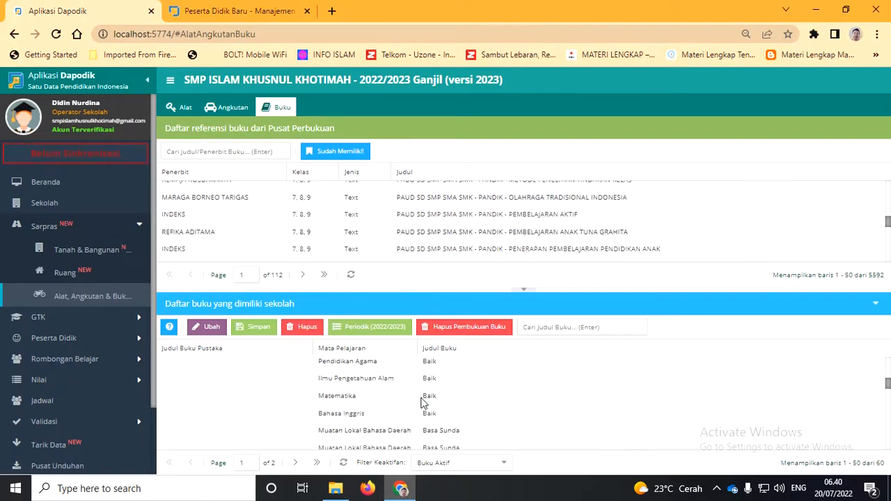
{"action": "scroll", "coordinate": [390, 230], "scroll_direction": "up", "scroll_amount": 8}
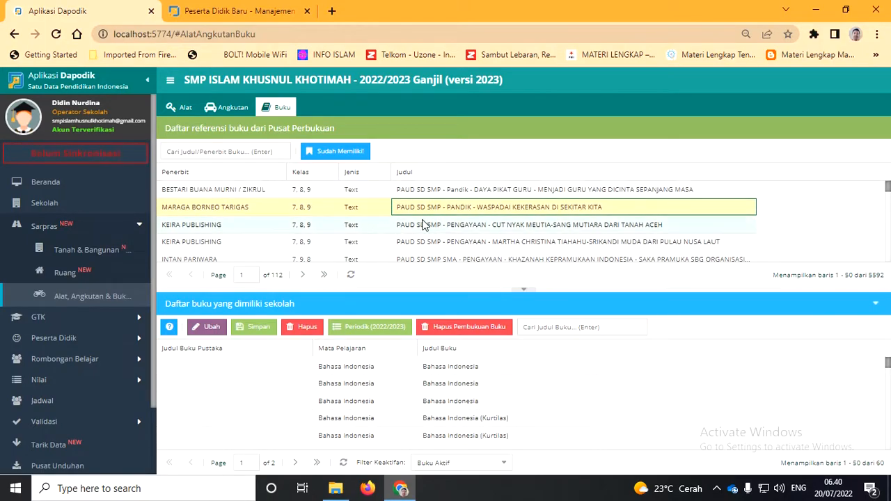
View the ownership claim form and its subject options for the Keira Publishing book about Cut Nyak Meutia, leaving without saving
{"action": "left_click", "coordinate": [433, 227]}
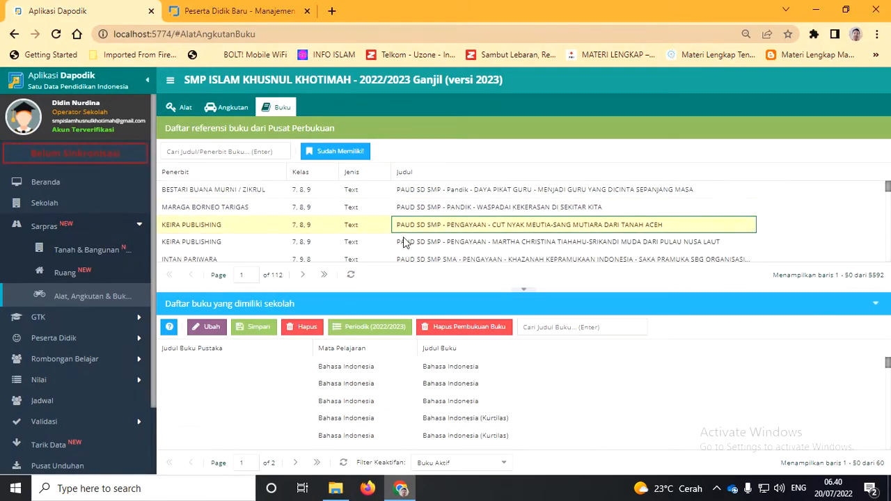
{"action": "left_click", "coordinate": [331, 155]}
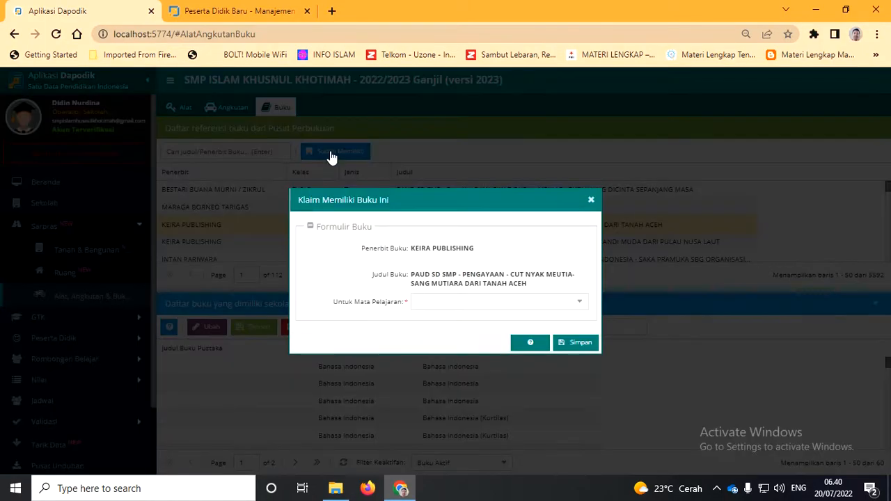
{"action": "left_click", "coordinate": [582, 304]}
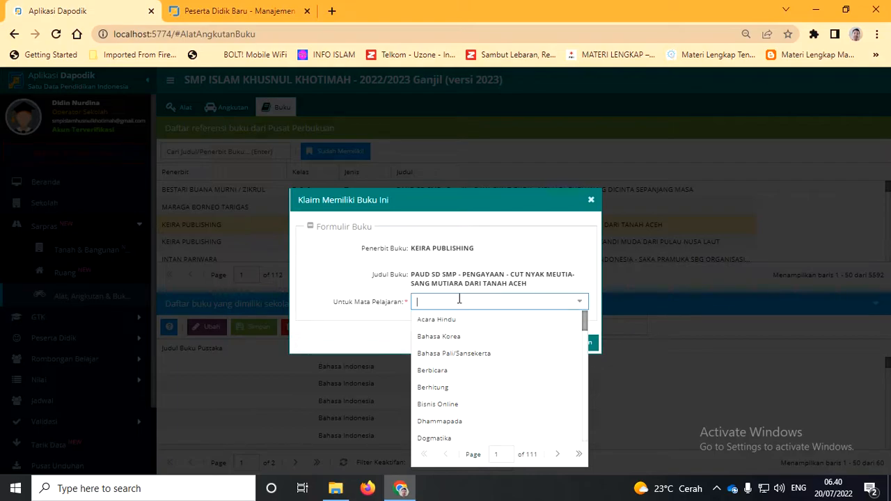
{"action": "left_click", "coordinate": [317, 326]}
{"action": "left_click", "coordinate": [591, 199]}
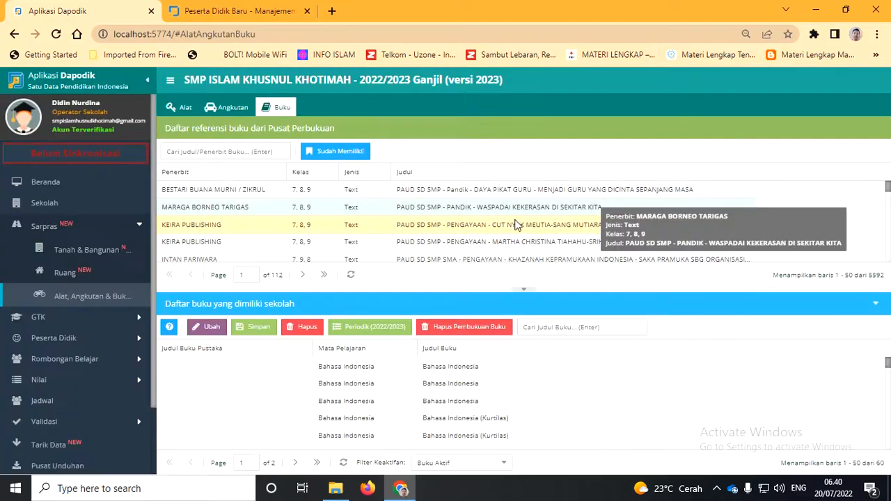
Browse the Angkutan, Buku and Alat inventories, including the reference and school-owned book lists
{"action": "scroll", "coordinate": [568, 240], "scroll_direction": "down", "scroll_amount": 3}
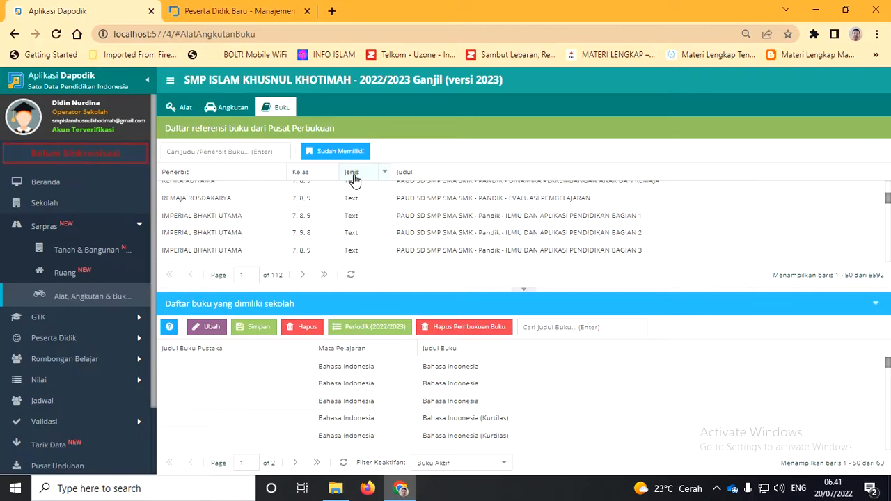
{"action": "left_click", "coordinate": [232, 108]}
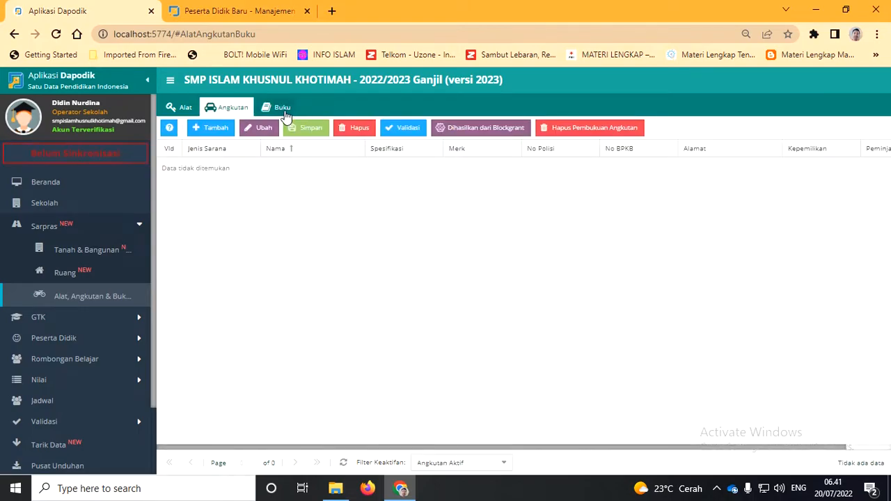
{"action": "left_click", "coordinate": [284, 111]}
{"action": "left_click", "coordinate": [235, 110]}
{"action": "left_click", "coordinate": [181, 113]}
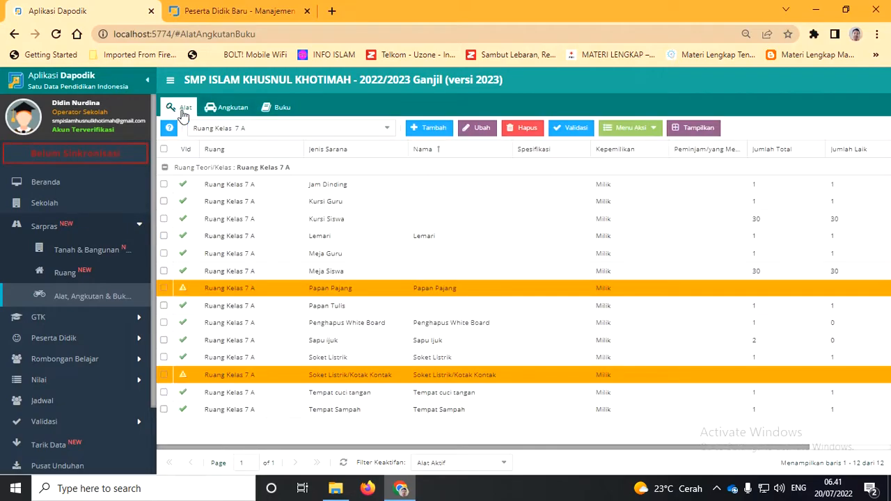
{"action": "left_click", "coordinate": [273, 109]}
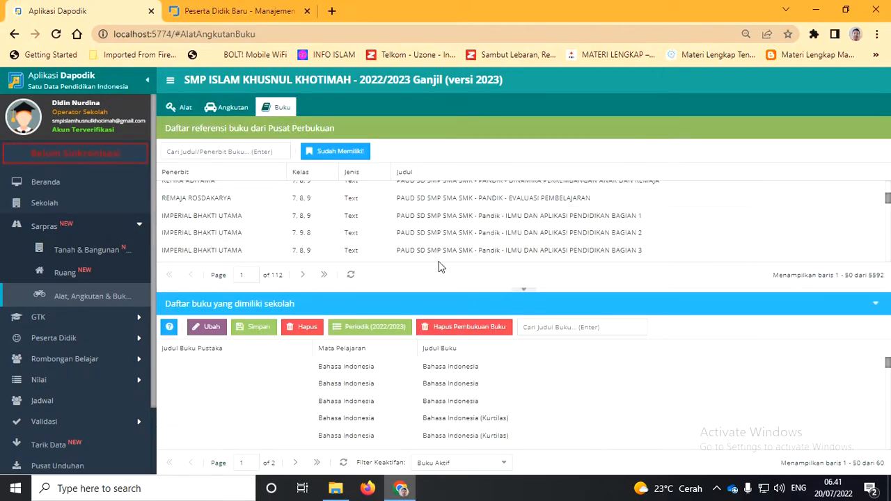
{"action": "scroll", "coordinate": [408, 376], "scroll_direction": "down", "scroll_amount": 3}
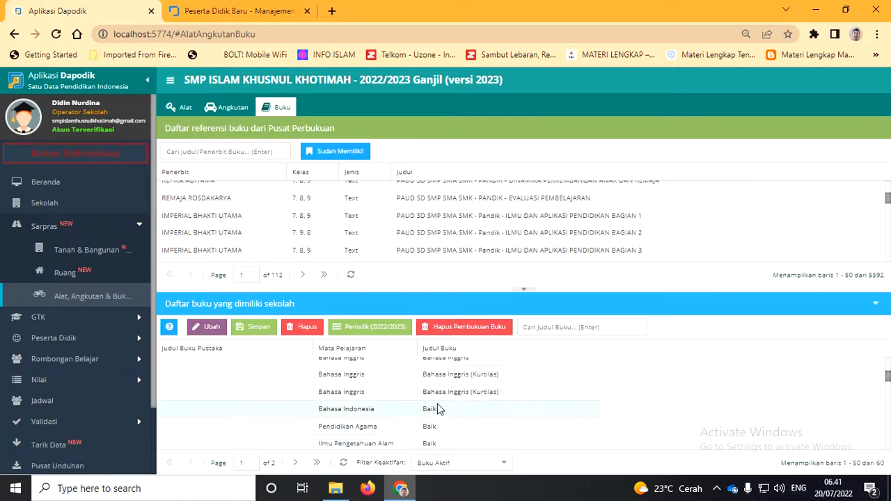
{"action": "left_click", "coordinate": [176, 110]}
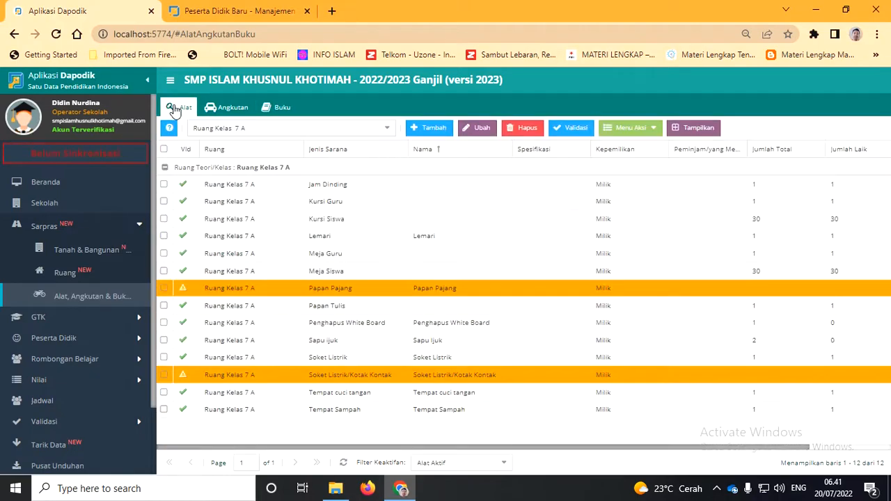
Review the Sarpras pages for land and buildings, rooms, and equipment, transport and books
{"action": "left_click", "coordinate": [84, 320]}
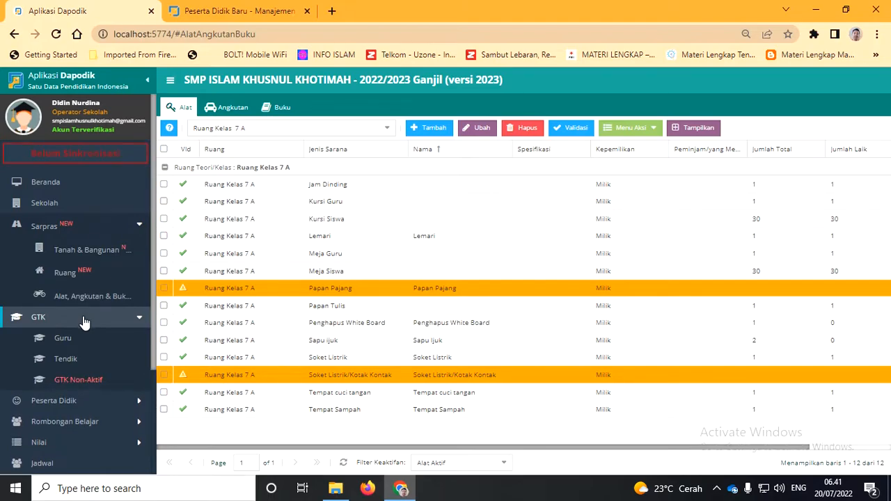
{"action": "left_click", "coordinate": [90, 247]}
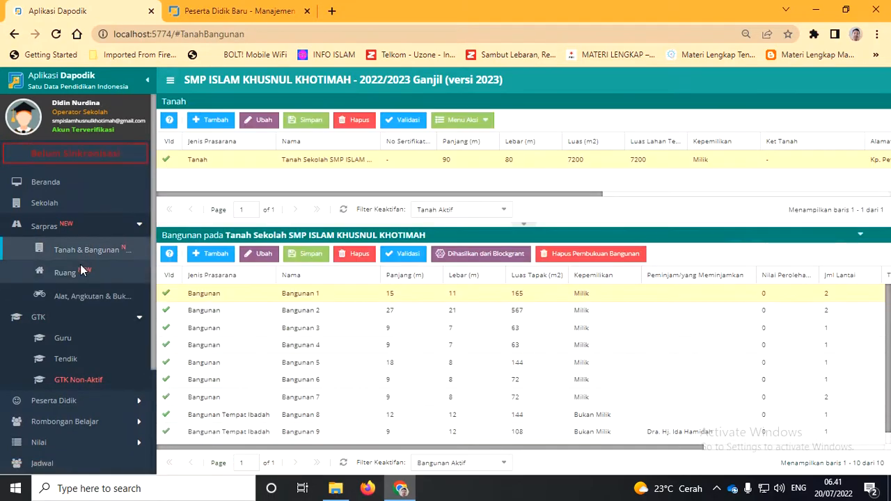
{"action": "left_click", "coordinate": [76, 273]}
{"action": "left_click", "coordinate": [77, 295]}
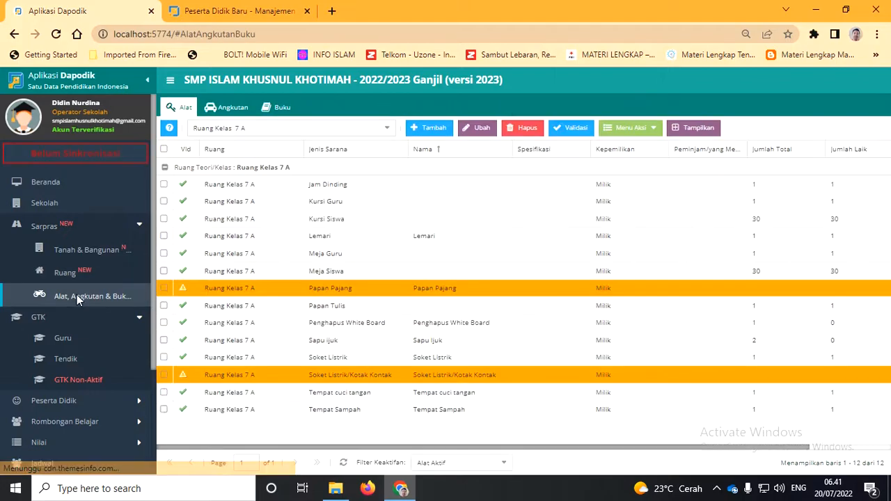
Open the Guru list and copy all PTK assignment data from school year 2021/2022
{"action": "left_click", "coordinate": [68, 331]}
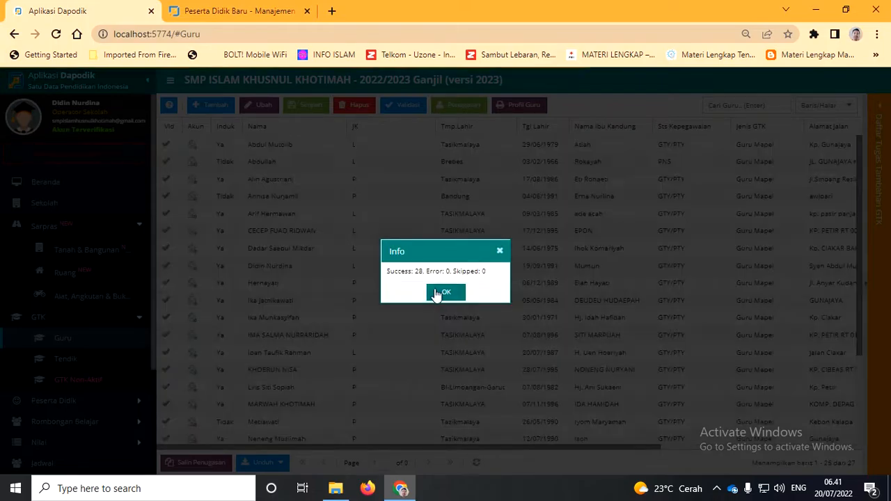
{"action": "left_click", "coordinate": [437, 293]}
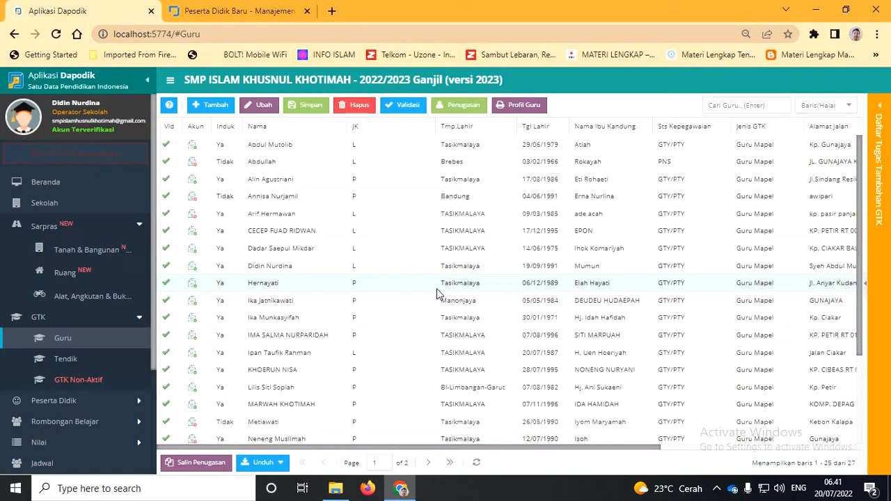
{"action": "left_click", "coordinate": [189, 465]}
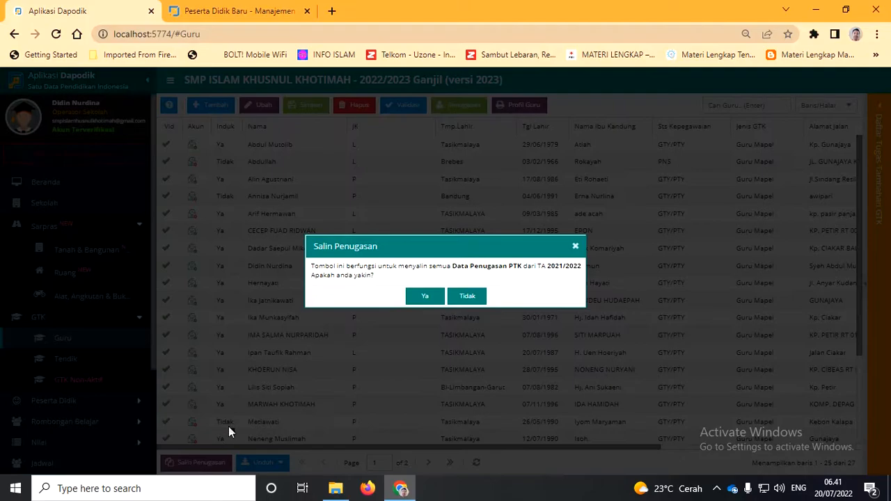
{"action": "left_click", "coordinate": [422, 300]}
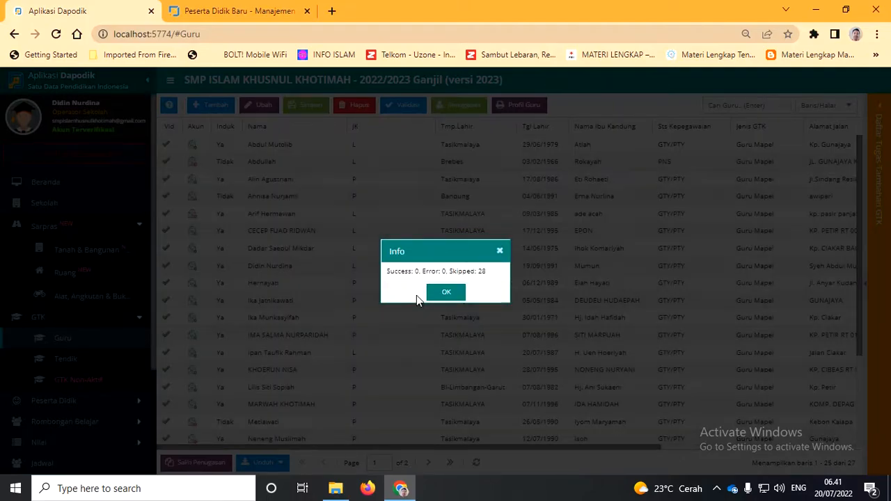
{"action": "left_click", "coordinate": [444, 293]}
Look over the teacher list and view the first teacher's assignment form, closing it without saving
{"action": "scroll", "coordinate": [385, 278], "scroll_direction": "down", "scroll_amount": 3}
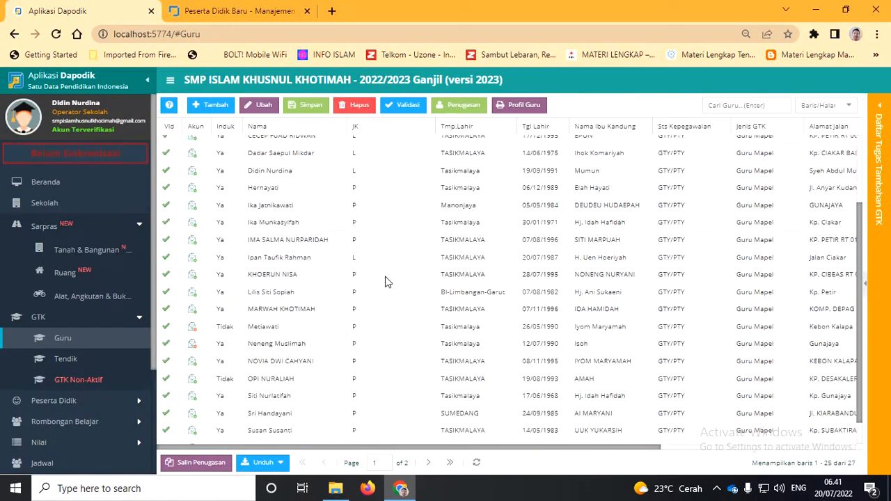
{"action": "scroll", "coordinate": [529, 383], "scroll_direction": "up", "scroll_amount": 3}
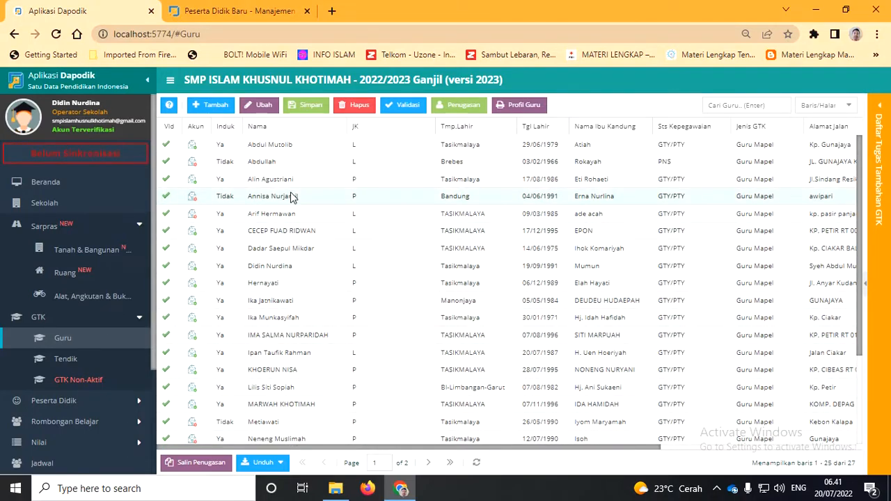
{"action": "left_click", "coordinate": [259, 149]}
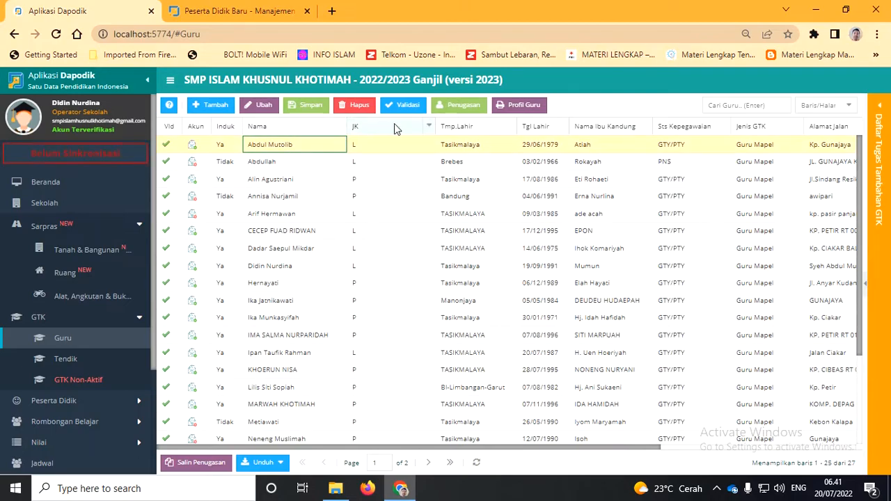
{"action": "left_click", "coordinate": [456, 108]}
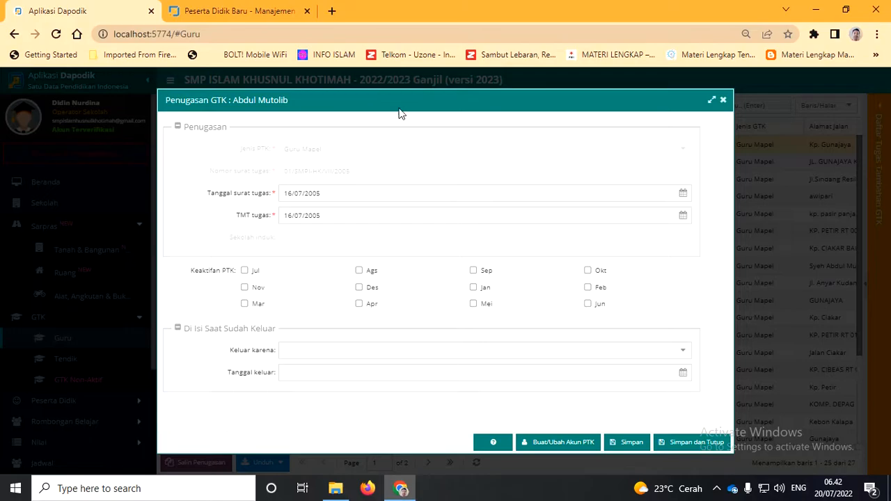
{"action": "left_click", "coordinate": [331, 10]}
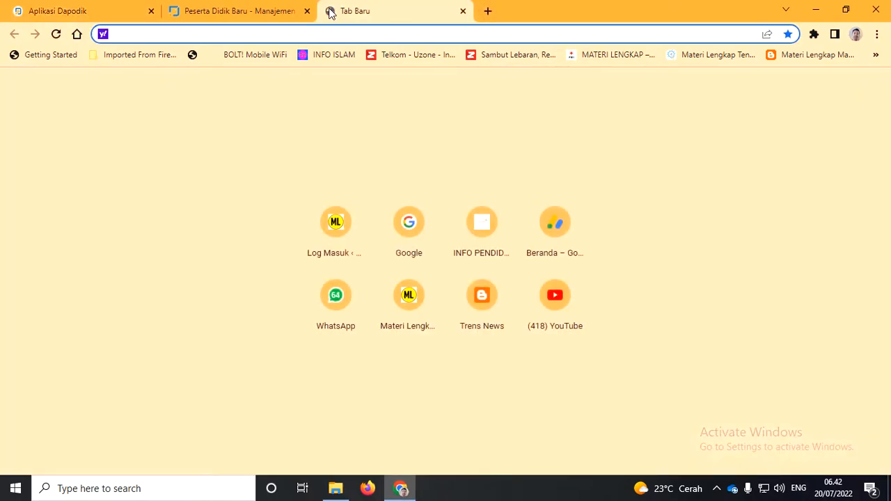
{"action": "left_click", "coordinate": [87, 8]}
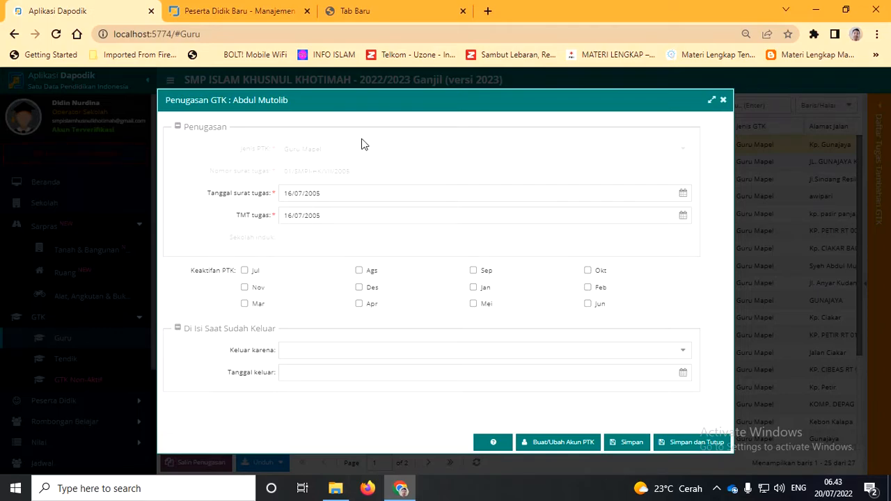
{"action": "left_click", "coordinate": [724, 102]}
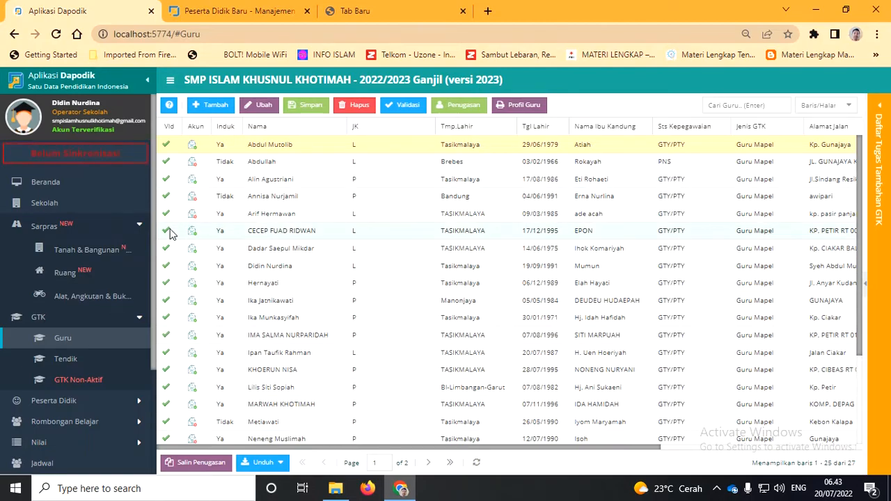
Open the Tendik list and copy all PTK assignment data from school year 2021/2022
{"action": "left_click", "coordinate": [59, 358]}
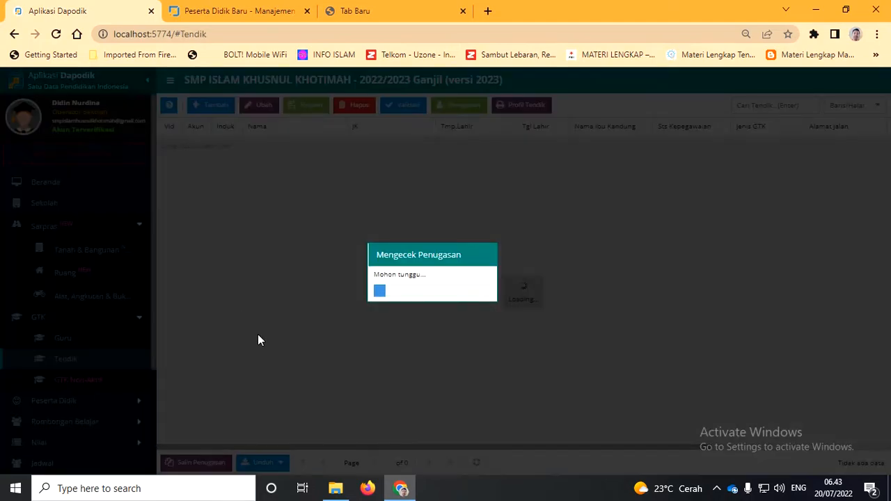
{"action": "left_click", "coordinate": [447, 293]}
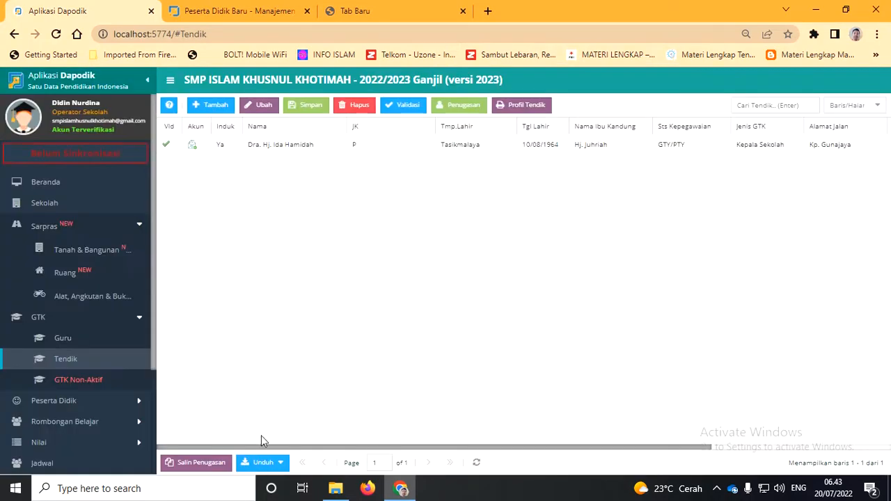
{"action": "left_click", "coordinate": [197, 463]}
{"action": "left_click", "coordinate": [425, 296]}
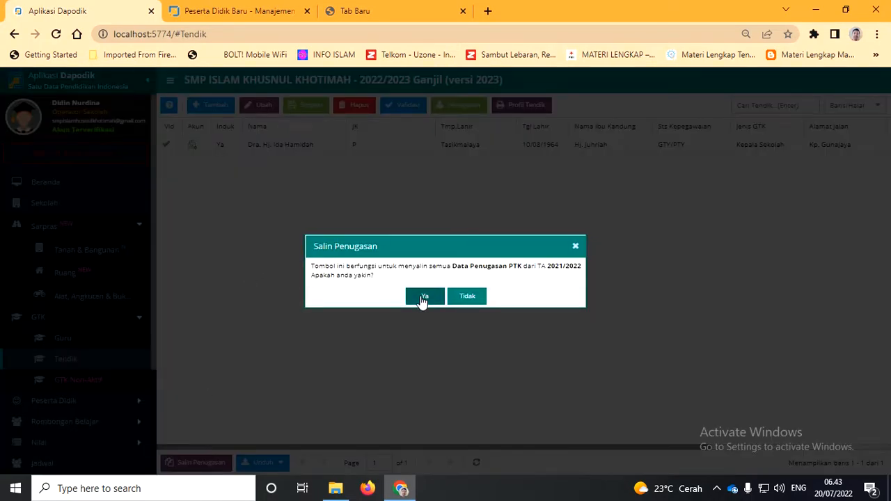
{"action": "left_click", "coordinate": [457, 298]}
Open the Peserta Didik list and copy all active students' periodic data from 2021/2022 semester 2
{"action": "scroll", "coordinate": [148, 326], "scroll_direction": "down", "scroll_amount": 2}
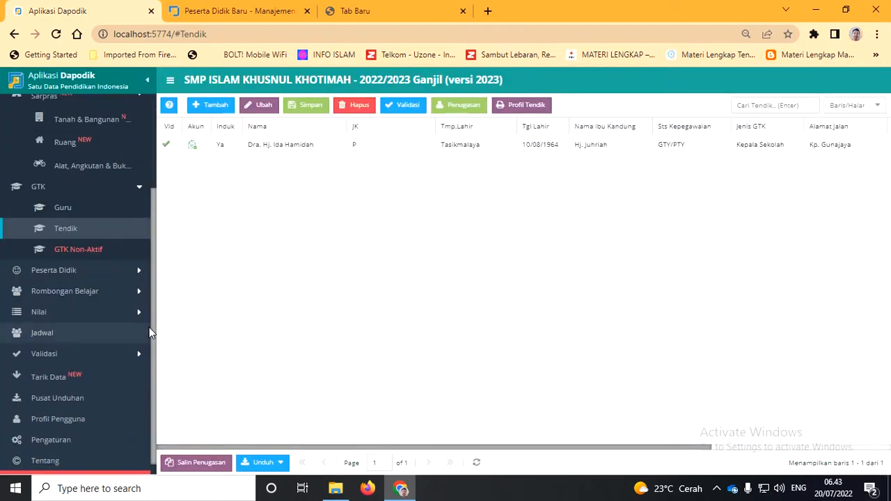
{"action": "left_click", "coordinate": [136, 274]}
{"action": "left_click", "coordinate": [72, 292]}
{"action": "left_click", "coordinate": [444, 324]}
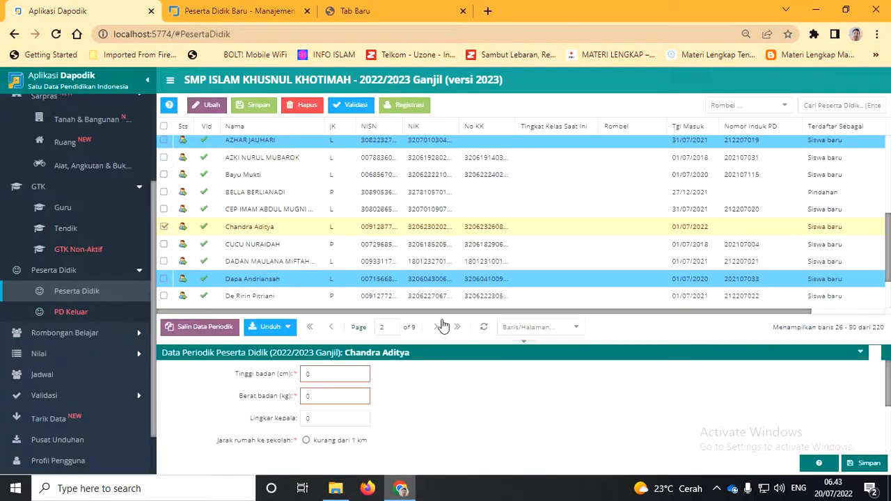
{"action": "left_click", "coordinate": [202, 329]}
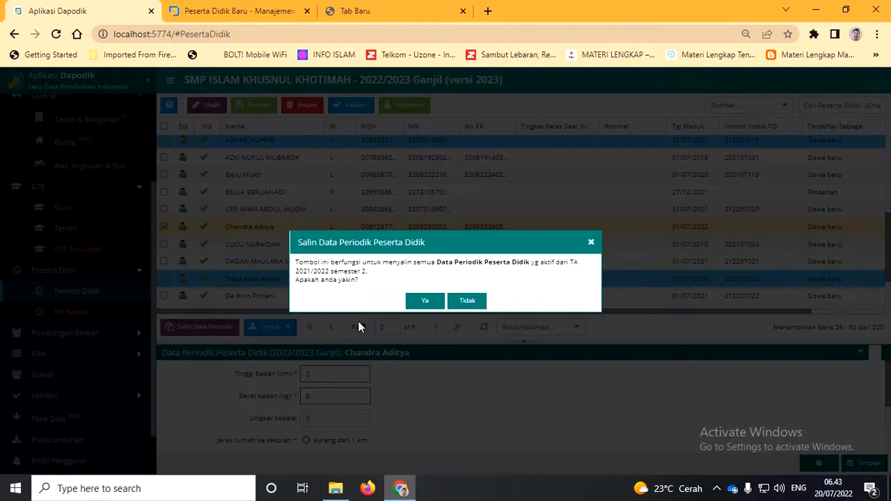
{"action": "left_click", "coordinate": [423, 303]}
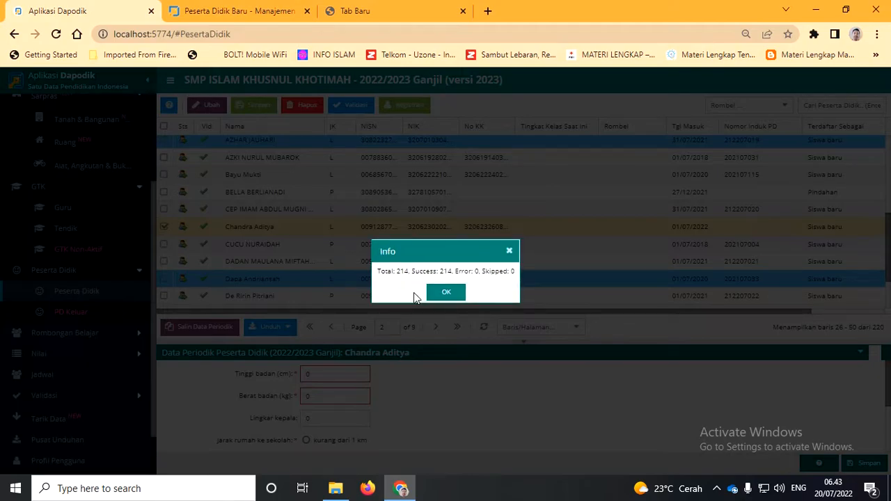
{"action": "left_click", "coordinate": [435, 294]}
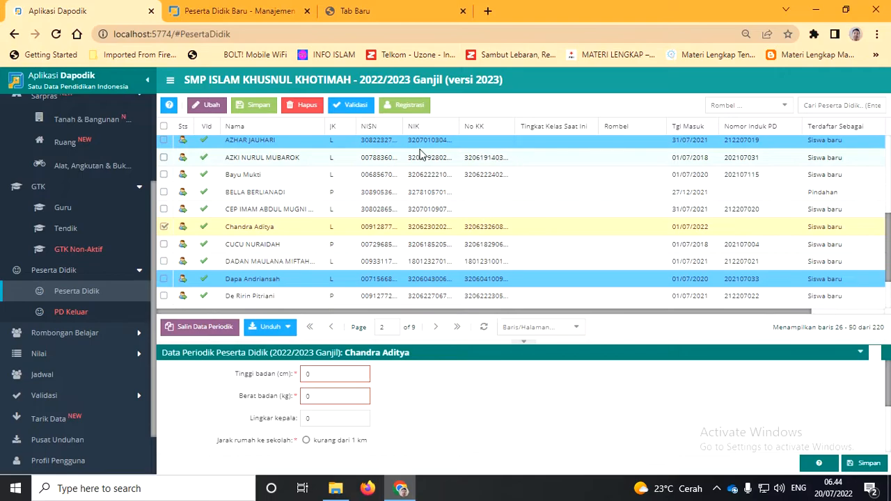
Compare the periodic data of a returning student admitted on 31/07/2021 with that of a new student admitted on 01/07/2022
{"action": "left_click", "coordinate": [272, 144]}
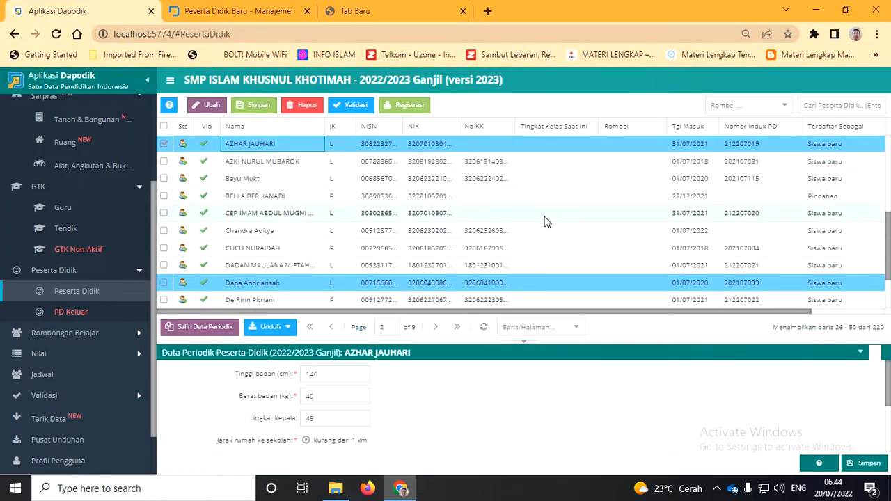
{"action": "scroll", "coordinate": [550, 222], "scroll_direction": "up", "scroll_amount": 5}
{"action": "scroll", "coordinate": [537, 216], "scroll_direction": "down", "scroll_amount": 5}
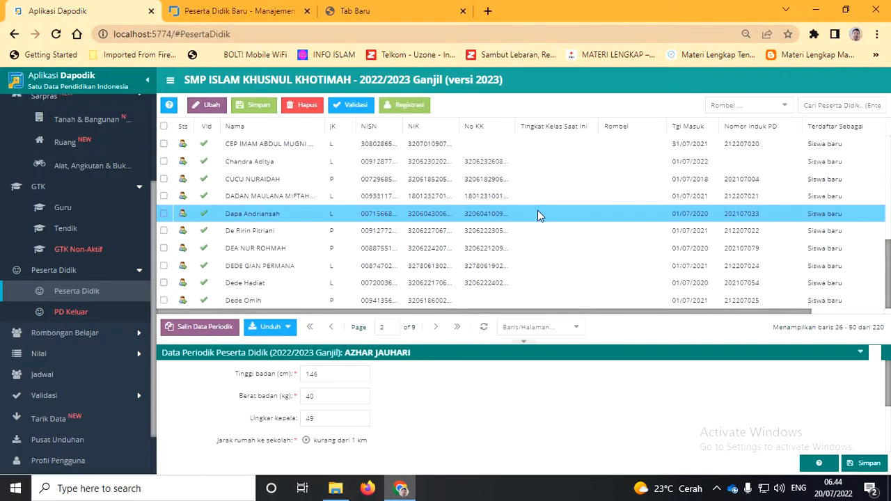
{"action": "left_click", "coordinate": [244, 164]}
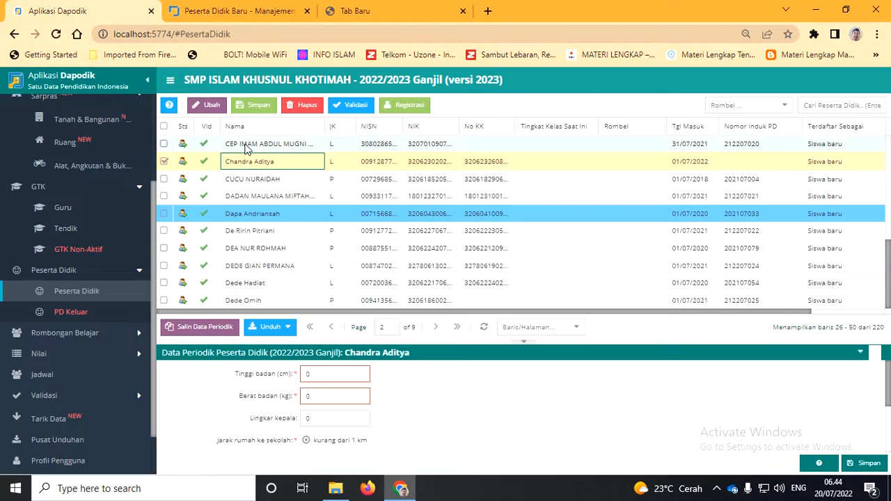
Open the new student's edit form and review the personal, address, parent, guardian and contact data
{"action": "left_click", "coordinate": [206, 108]}
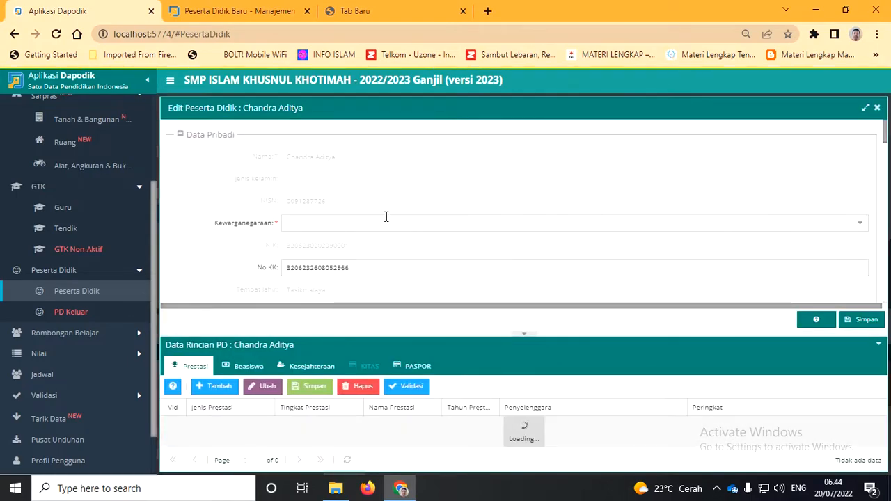
{"action": "scroll", "coordinate": [567, 215], "scroll_direction": "down", "scroll_amount": 4}
{"action": "scroll", "coordinate": [481, 216], "scroll_direction": "down", "scroll_amount": 1}
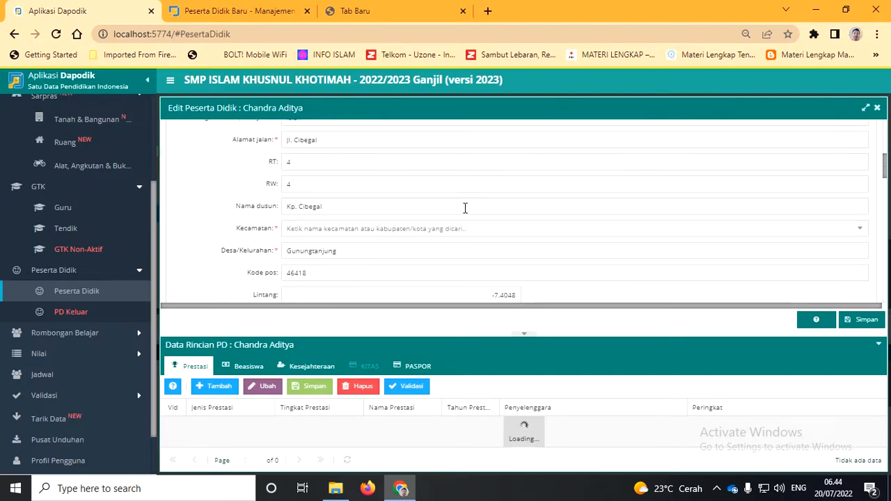
{"action": "scroll", "coordinate": [522, 219], "scroll_direction": "down", "scroll_amount": 3}
{"action": "scroll", "coordinate": [546, 231], "scroll_direction": "down", "scroll_amount": 10}
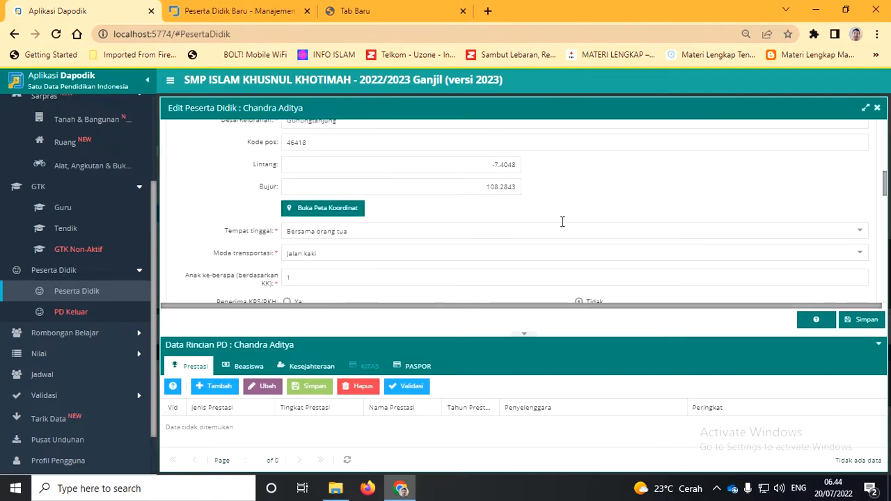
{"action": "scroll", "coordinate": [586, 237], "scroll_direction": "down", "scroll_amount": 8}
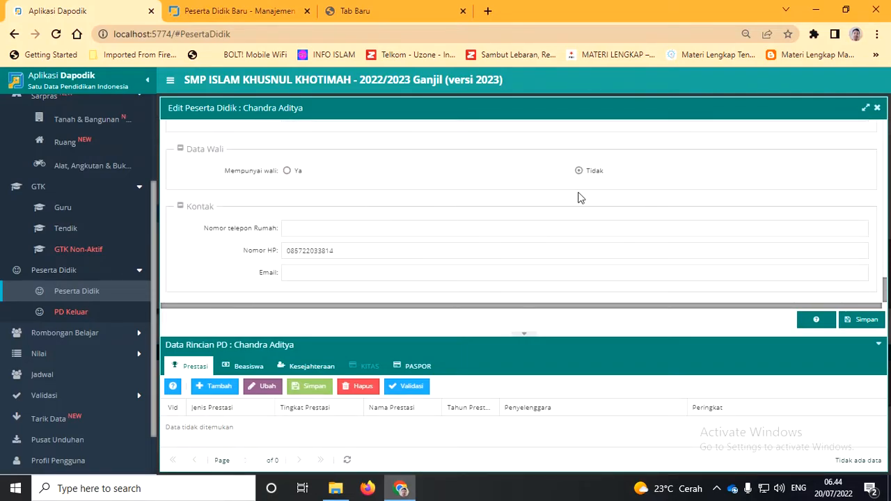
{"action": "scroll", "coordinate": [701, 259], "scroll_direction": "up", "scroll_amount": 3}
{"action": "scroll", "coordinate": [700, 259], "scroll_direction": "up", "scroll_amount": 5}
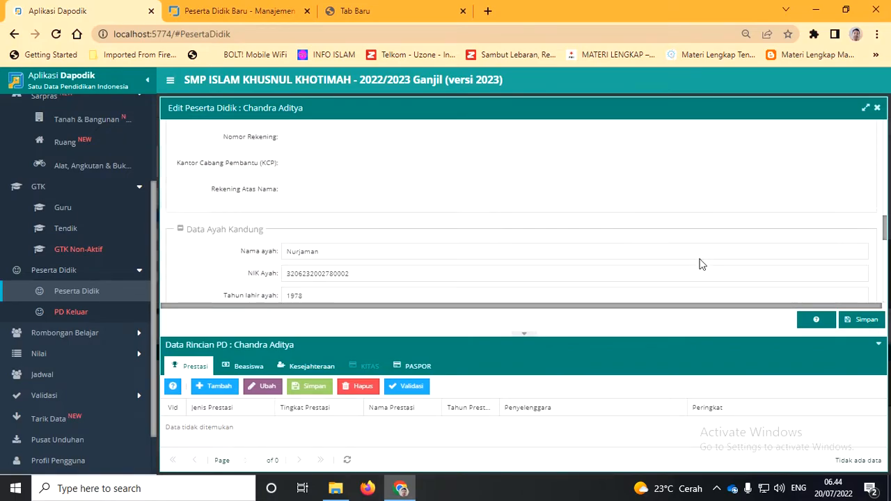
{"action": "scroll", "coordinate": [702, 264], "scroll_direction": "up", "scroll_amount": 10}
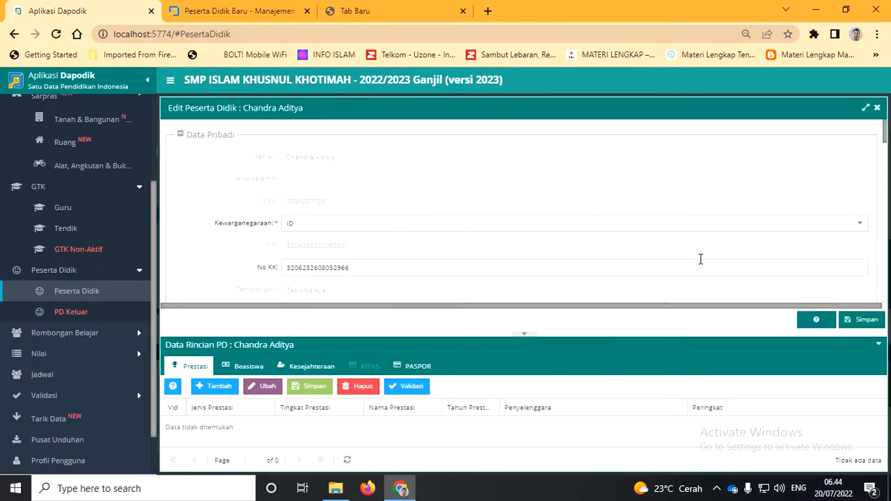
Look through the new student's Prestasi, Beasiswa and Kesejahteraan detail records
{"action": "left_click", "coordinate": [251, 370]}
{"action": "left_click", "coordinate": [319, 367]}
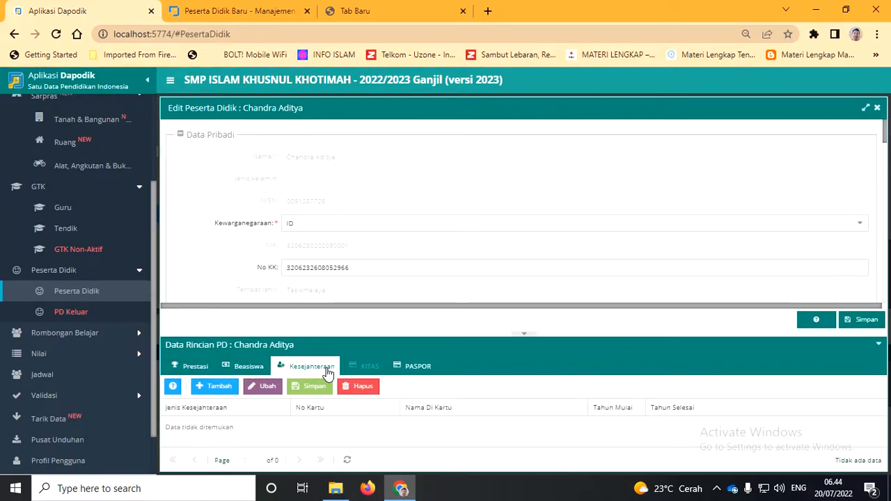
{"action": "left_click", "coordinate": [189, 366]}
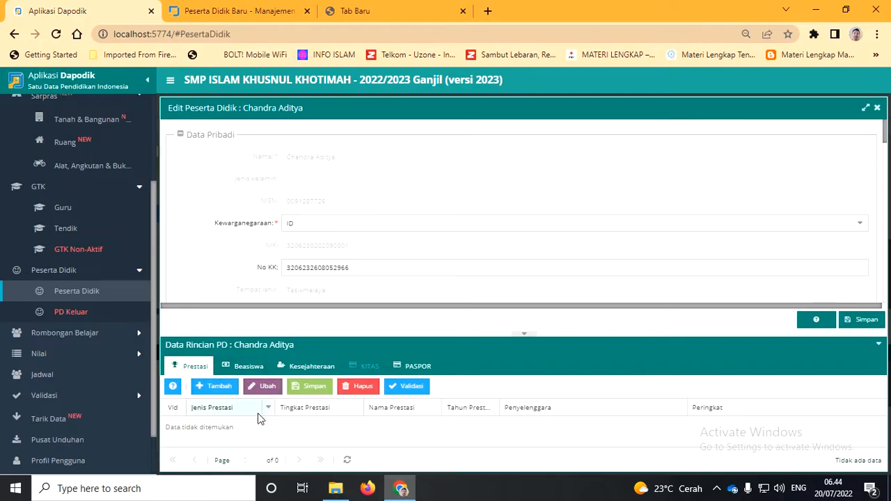
{"action": "left_click", "coordinate": [245, 369]}
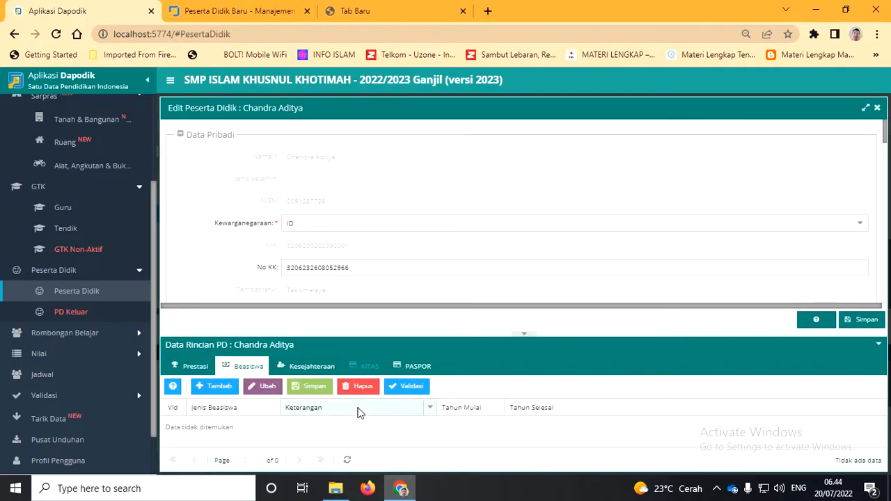
{"action": "left_click", "coordinate": [305, 369]}
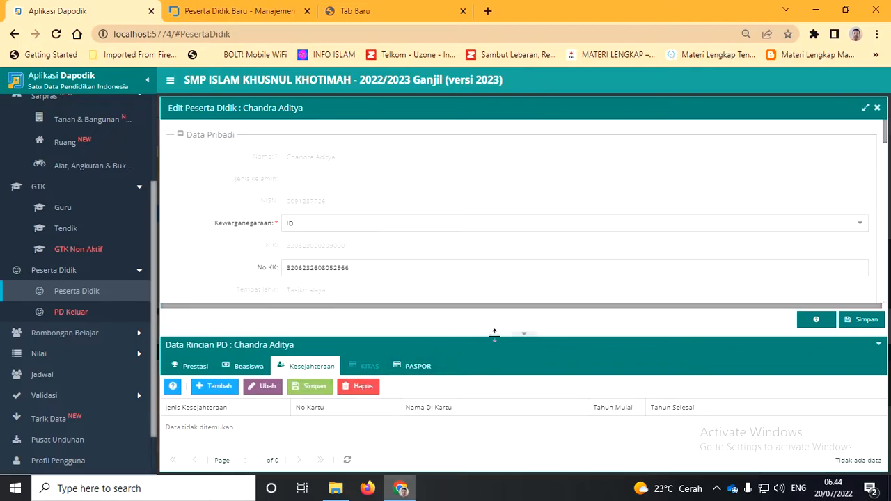
Start a Kesejahteraan entry for the new student, view the available welfare types without choosing one, and close the edit form
{"action": "left_click_drag", "start_coordinate": [505, 335], "coordinate": [520, 239]}
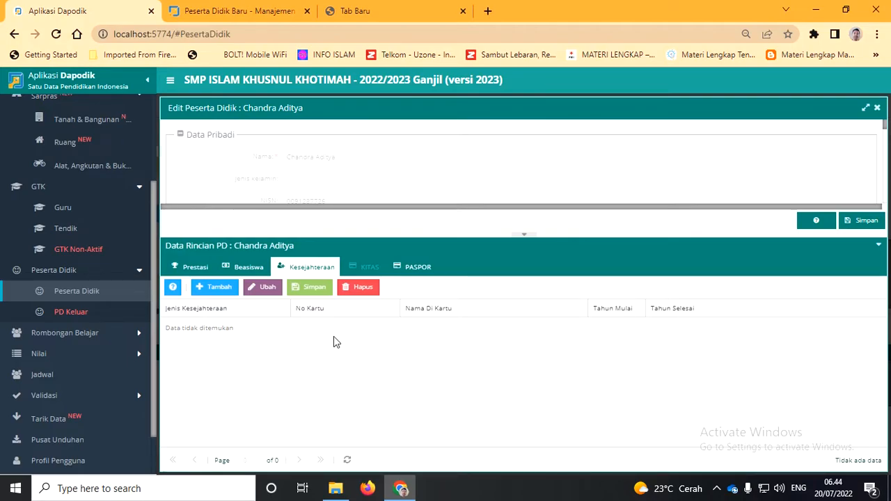
{"action": "left_click", "coordinate": [217, 294]}
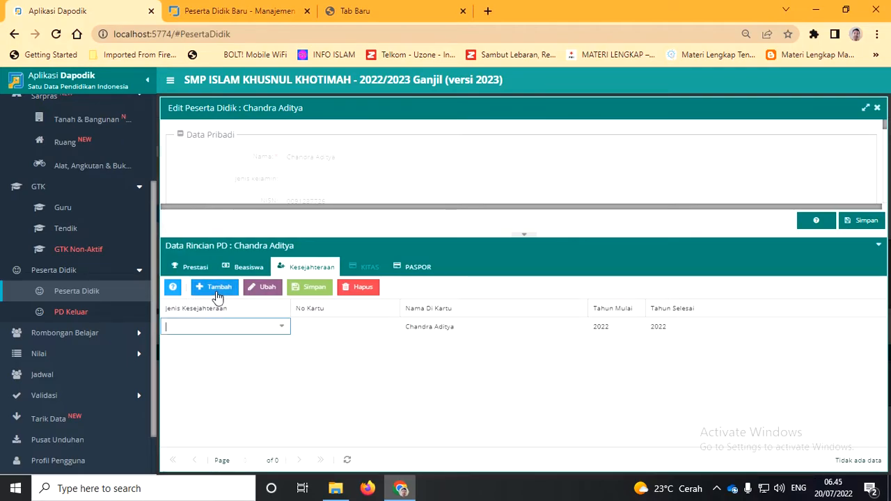
{"action": "left_click", "coordinate": [283, 329]}
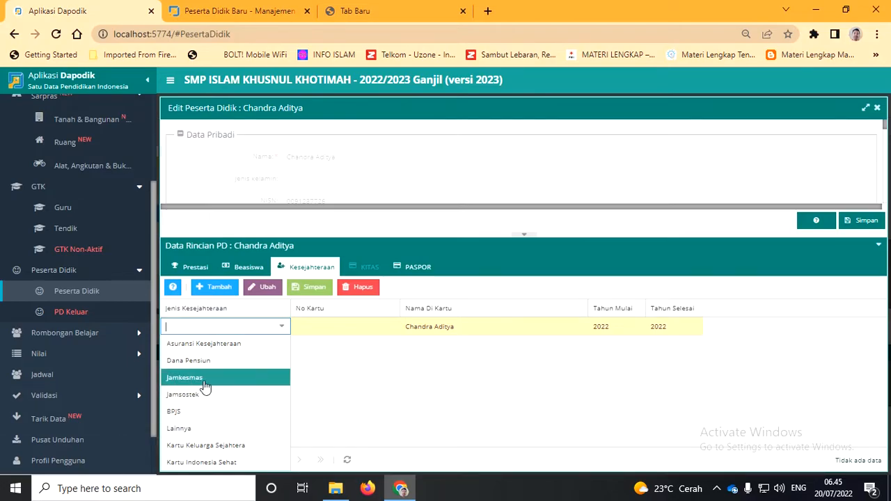
{"action": "left_click", "coordinate": [379, 366]}
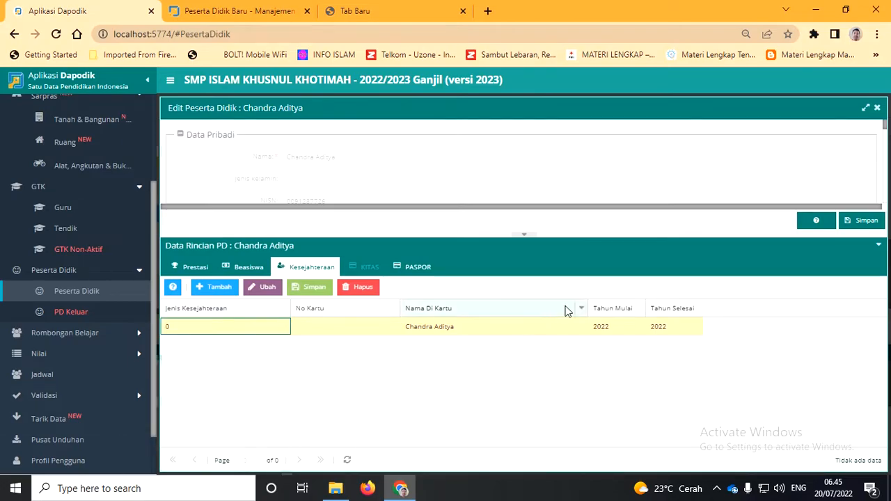
{"action": "left_click", "coordinate": [866, 220]}
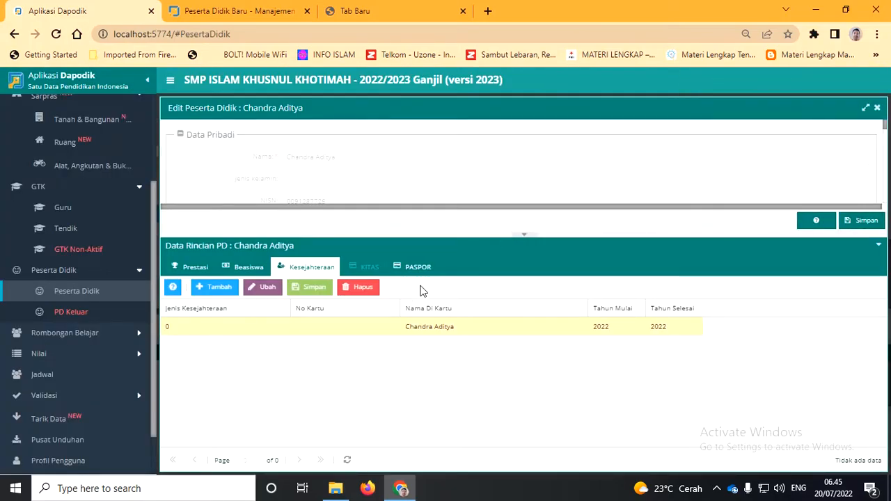
{"action": "left_click_drag", "start_coordinate": [527, 240], "coordinate": [485, 346]}
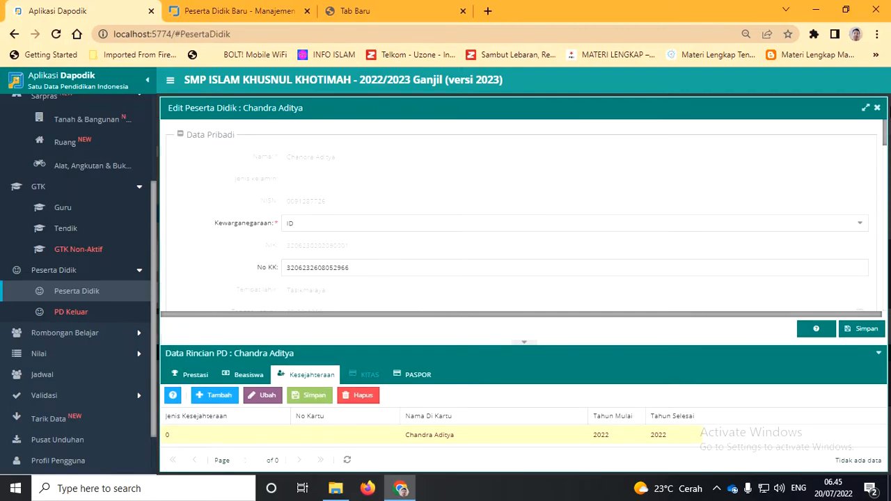
{"action": "left_click", "coordinate": [877, 108]}
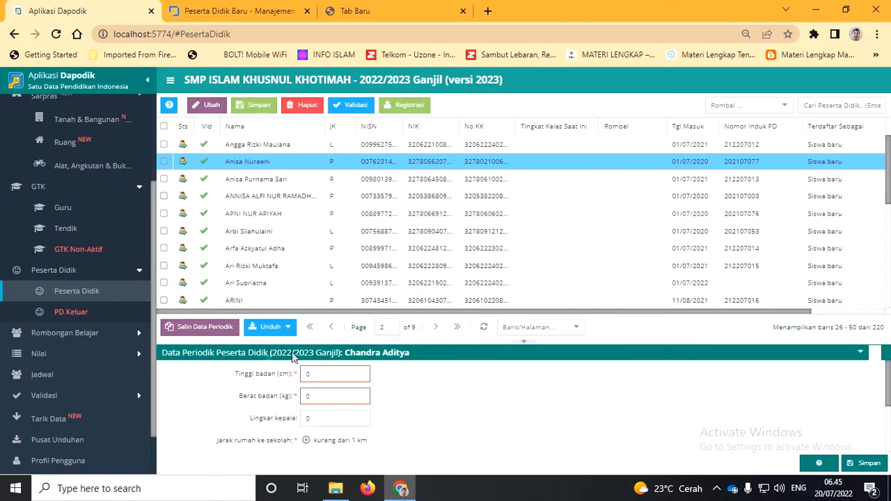
Examine the new student's periodic data fields for height, weight, head circumference, distance, travel time and number of siblings
{"action": "scroll", "coordinate": [331, 376], "scroll_direction": "down", "scroll_amount": 1}
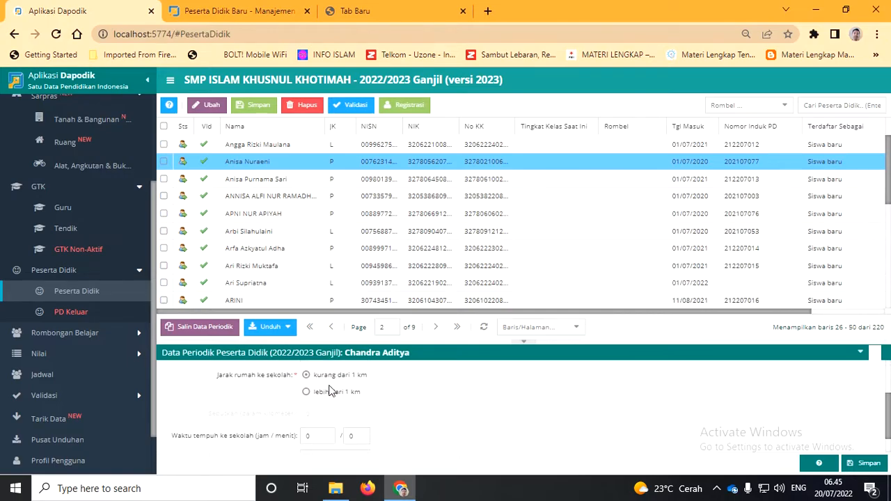
{"action": "scroll", "coordinate": [328, 374], "scroll_direction": "up", "scroll_amount": 1}
{"action": "scroll", "coordinate": [326, 374], "scroll_direction": "up", "scroll_amount": 1}
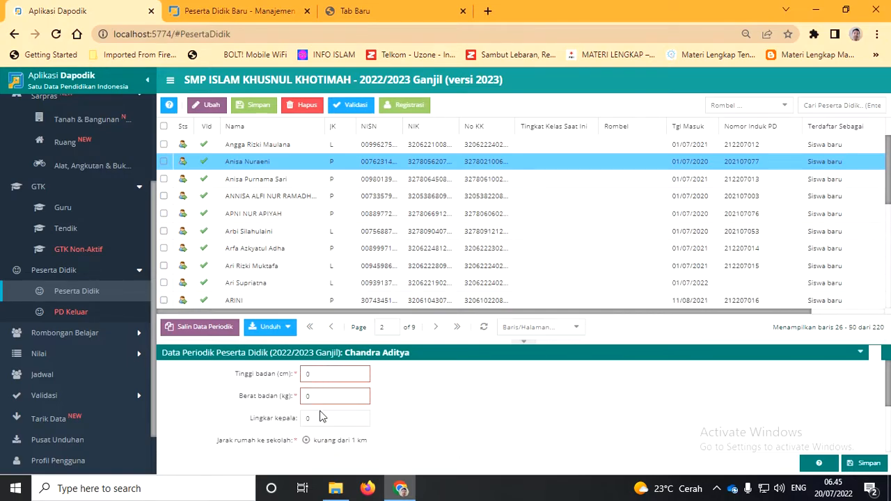
{"action": "left_click", "coordinate": [324, 419]}
{"action": "left_click_drag", "start_coordinate": [888, 390], "coordinate": [889, 439]}
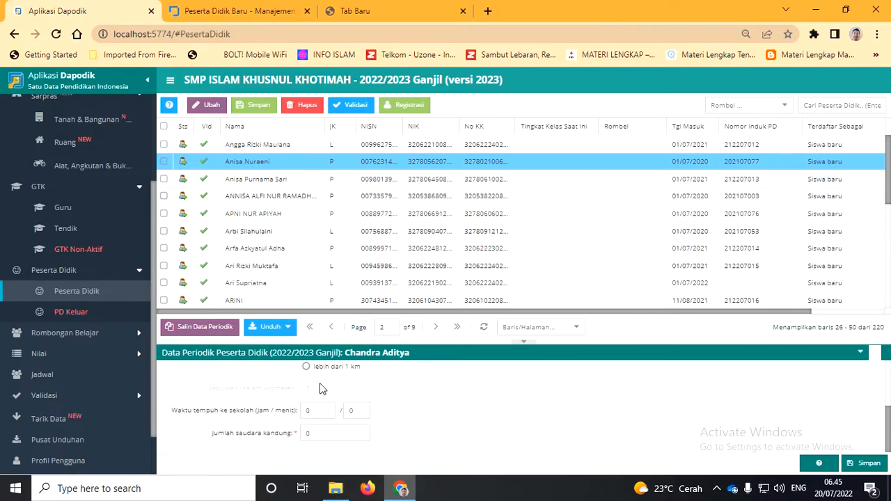
{"action": "scroll", "coordinate": [330, 384], "scroll_direction": "up", "scroll_amount": 1}
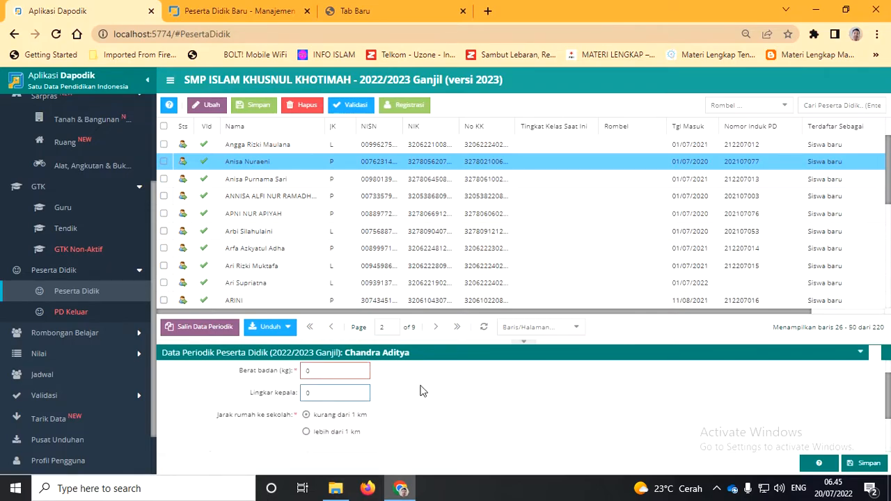
{"action": "scroll", "coordinate": [366, 412], "scroll_direction": "down", "scroll_amount": 1}
{"action": "scroll", "coordinate": [367, 415], "scroll_direction": "down", "scroll_amount": 1}
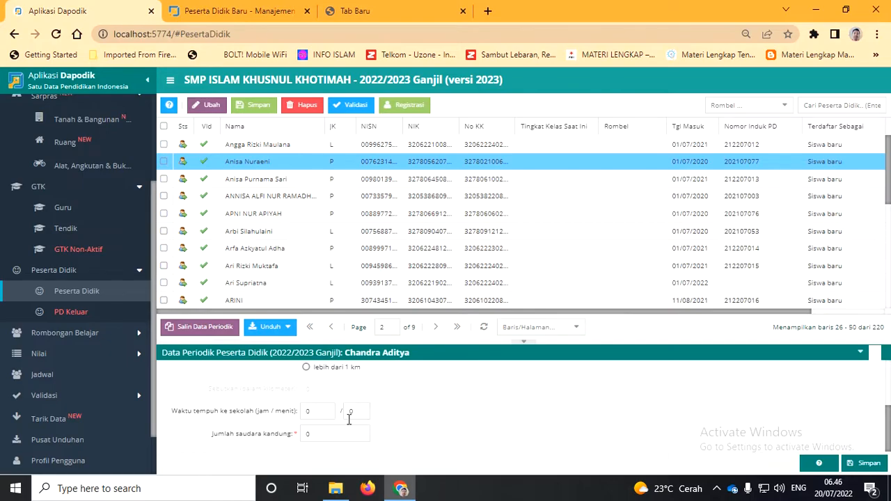
{"action": "left_click", "coordinate": [328, 431]}
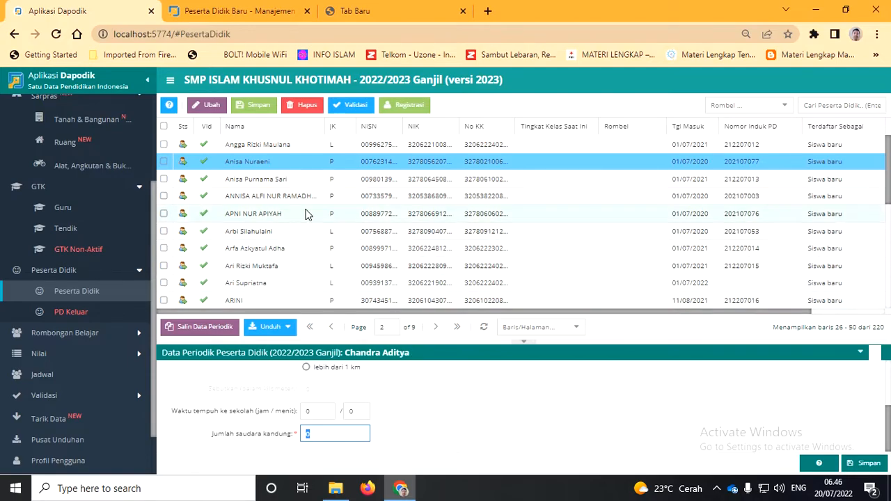
Open the new student's registration form and review the enrolment type, entry date, previous school, PAUD history, hobby and ambition fields
{"action": "scroll", "coordinate": [328, 229], "scroll_direction": "down", "scroll_amount": 3}
{"action": "left_click", "coordinate": [237, 289]}
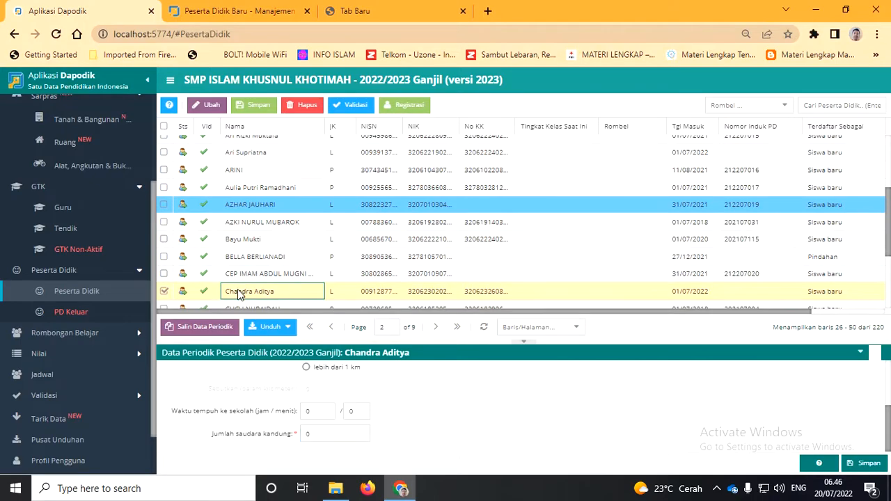
{"action": "left_click", "coordinate": [402, 109]}
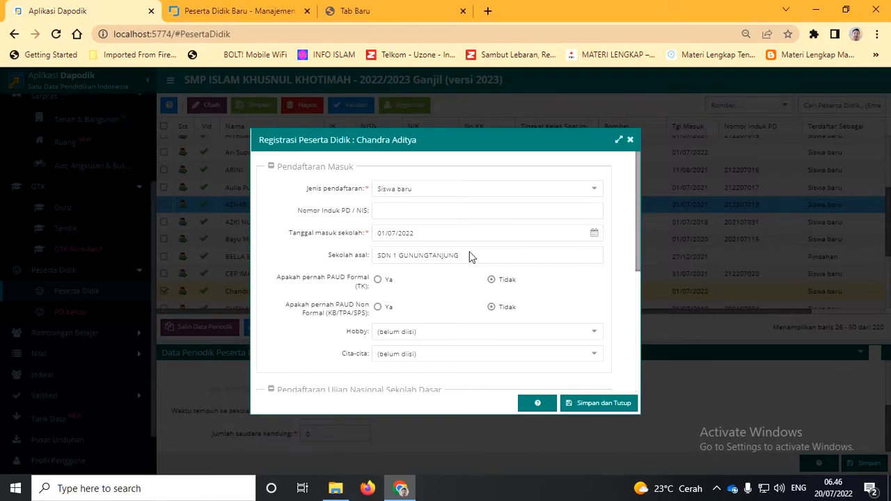
{"action": "scroll", "coordinate": [507, 253], "scroll_direction": "down", "scroll_amount": 1}
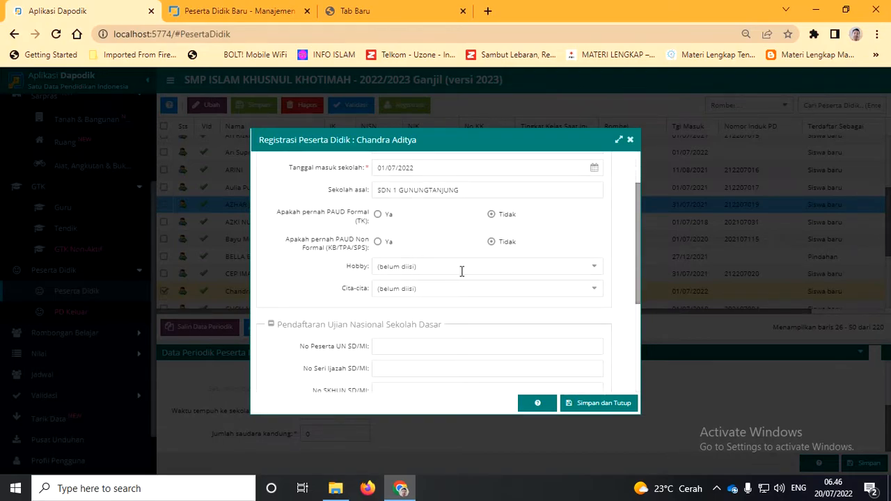
{"action": "scroll", "coordinate": [491, 282], "scroll_direction": "down", "scroll_amount": 1}
{"action": "scroll", "coordinate": [491, 283], "scroll_direction": "down", "scroll_amount": 1}
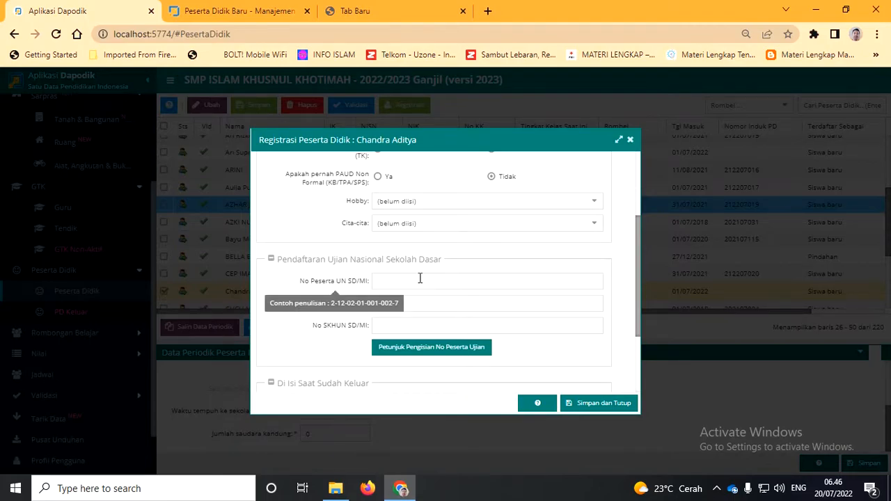
Check the registration form's SD/MI exam, diploma and SKHUN number fields and its school-leaving section, and close it without saving
{"action": "left_click", "coordinate": [482, 299]}
{"action": "left_click", "coordinate": [409, 281]}
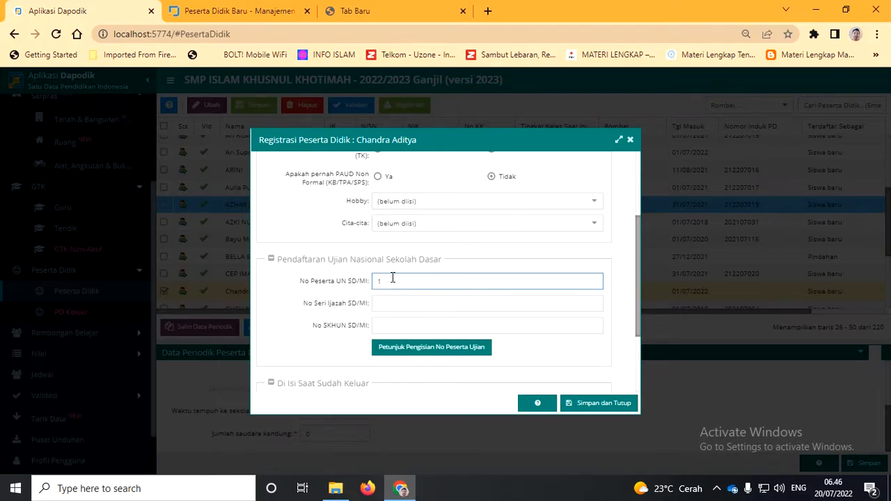
{"action": "scroll", "coordinate": [392, 278], "scroll_direction": "down", "scroll_amount": 2}
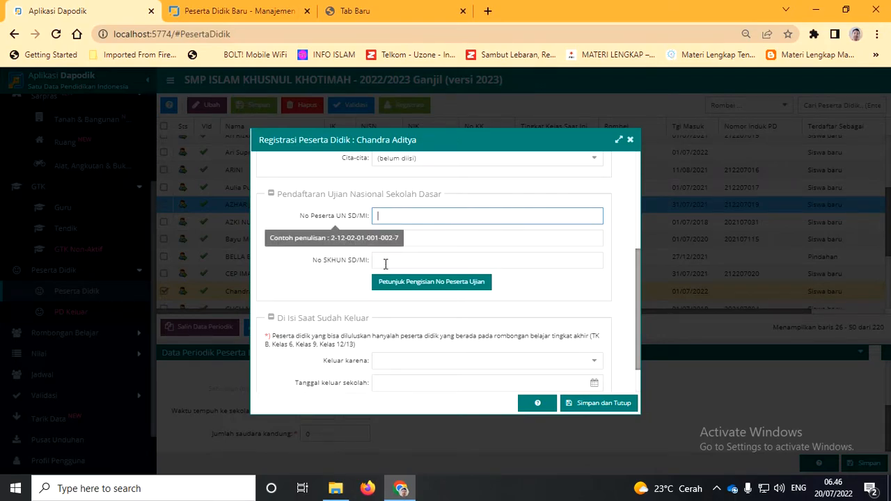
{"action": "left_click", "coordinate": [388, 244]}
{"action": "left_click", "coordinate": [401, 260]}
{"action": "scroll", "coordinate": [461, 284], "scroll_direction": "down", "scroll_amount": 1}
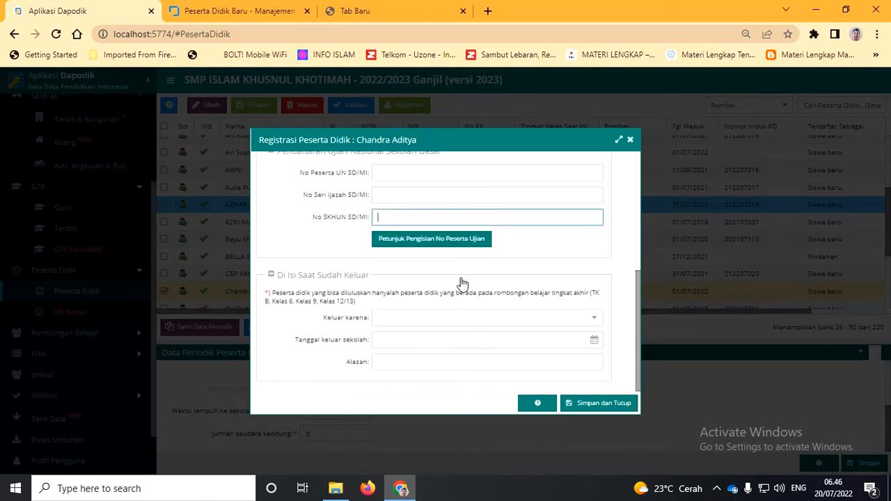
{"action": "scroll", "coordinate": [418, 353], "scroll_direction": "up", "scroll_amount": 5}
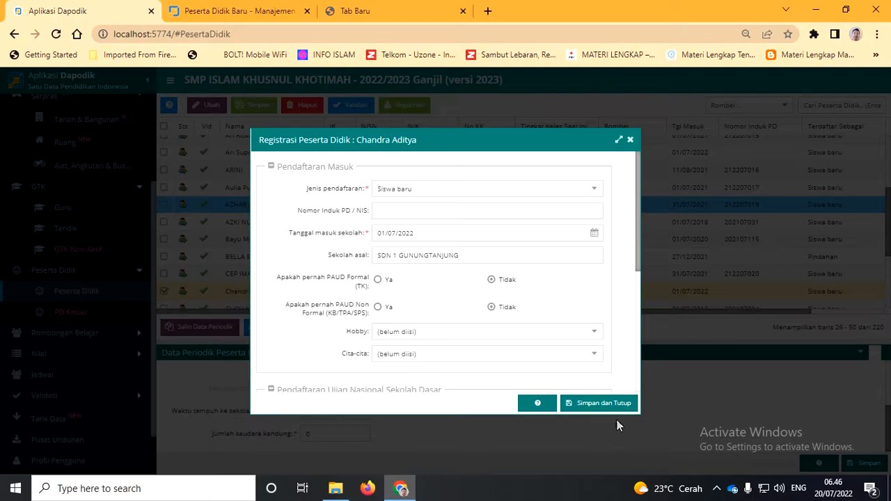
{"action": "left_click", "coordinate": [630, 140]}
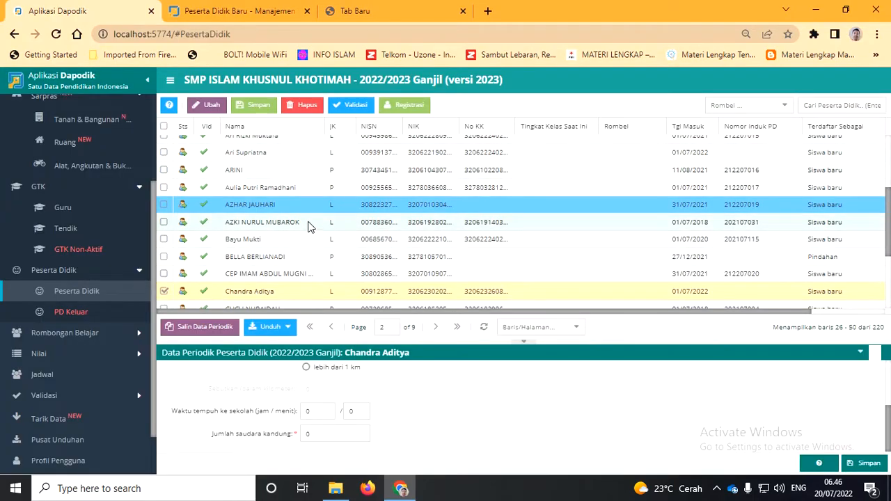
Go to the regular study groups (Rombongan Belajar Reguler) and start class promotion (Kenaikan Kelas) from semester 2 of 2021/2022
{"action": "left_click", "coordinate": [124, 333]}
{"action": "left_click", "coordinate": [98, 354]}
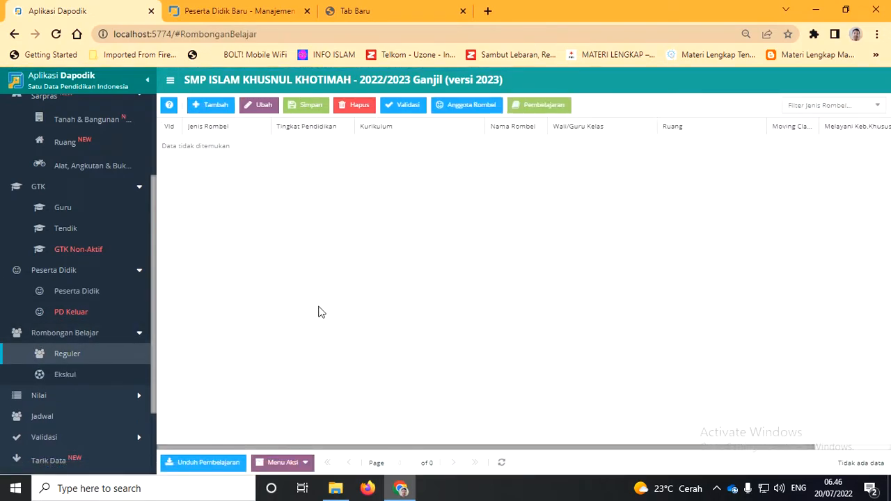
{"action": "left_click", "coordinate": [307, 463]}
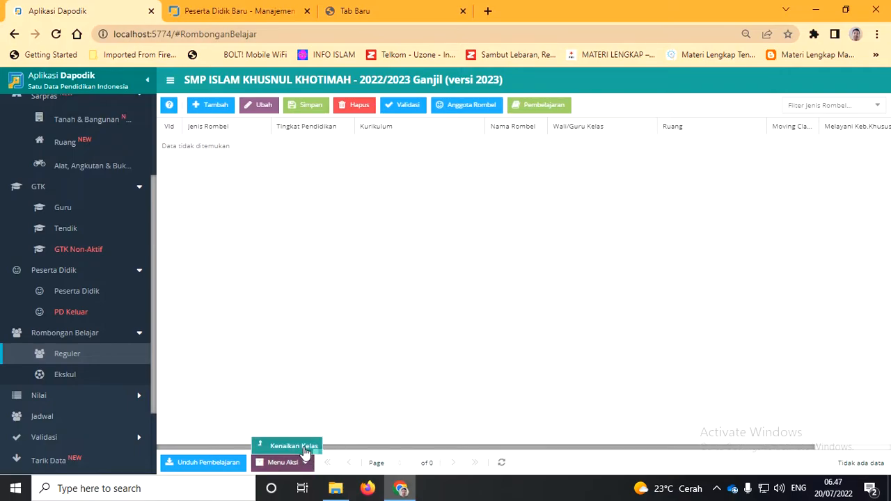
{"action": "left_click", "coordinate": [303, 447]}
Try to promote the final-grade study group 9C from semester 2 of 2021/2022
{"action": "left_click", "coordinate": [576, 272]}
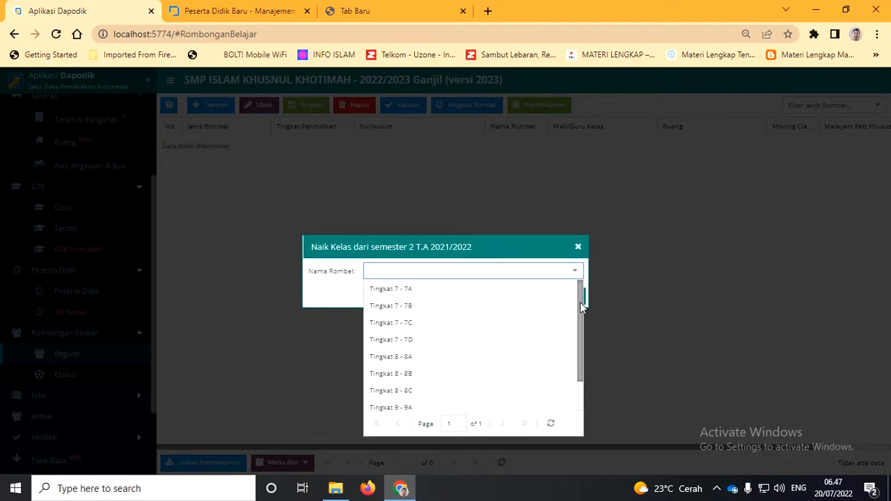
{"action": "left_click_drag", "start_coordinate": [579, 301], "coordinate": [584, 359]}
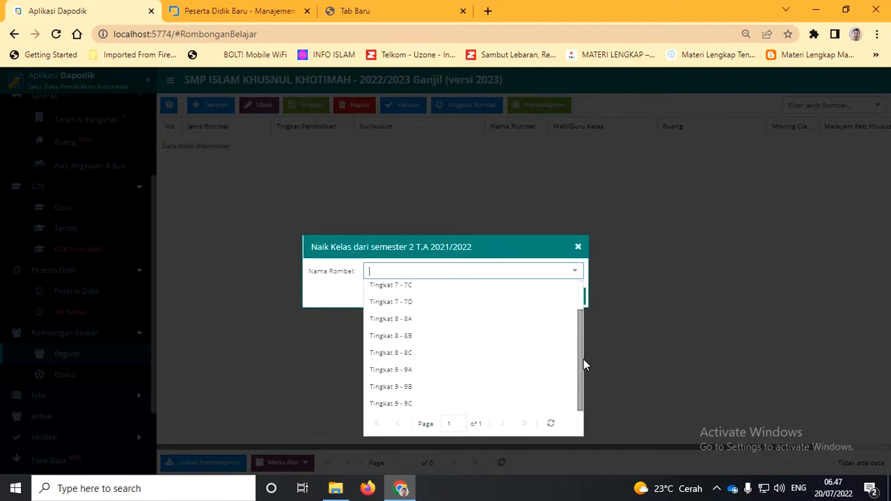
{"action": "left_click", "coordinate": [463, 409]}
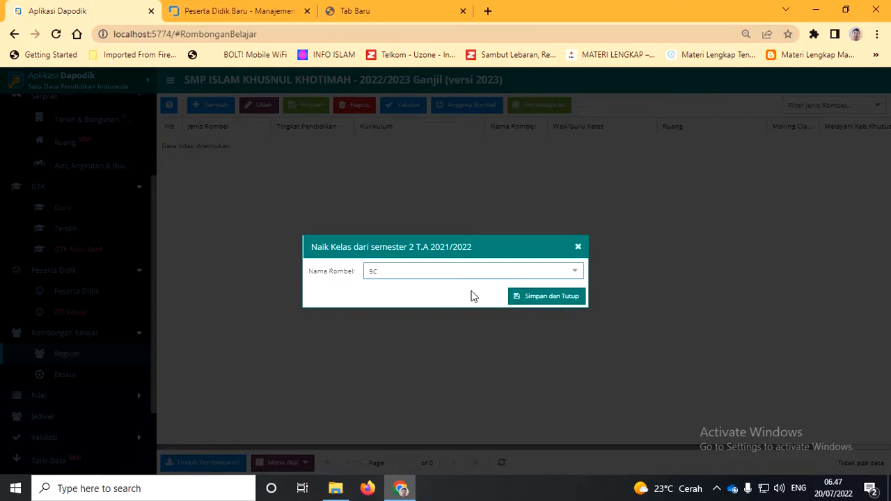
{"action": "left_click", "coordinate": [550, 298]}
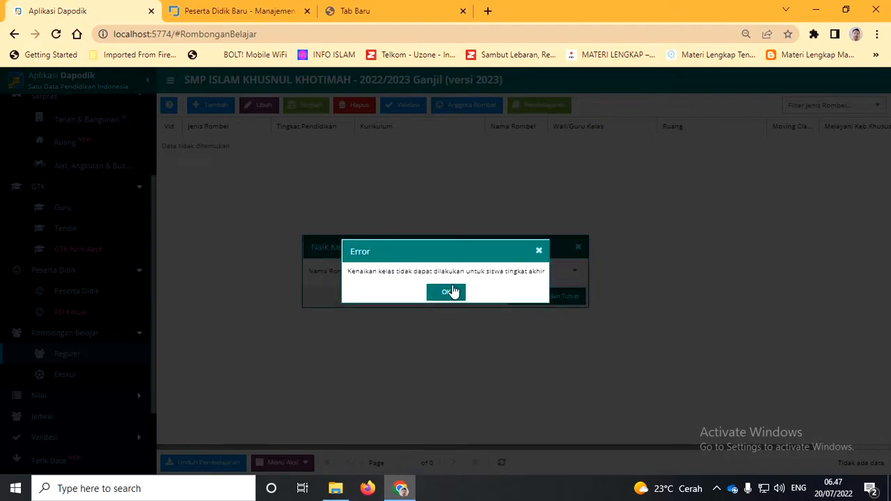
{"action": "left_click", "coordinate": [451, 291]}
Choose study group 8C for class promotion instead, save it and confirm
{"action": "left_click", "coordinate": [574, 274]}
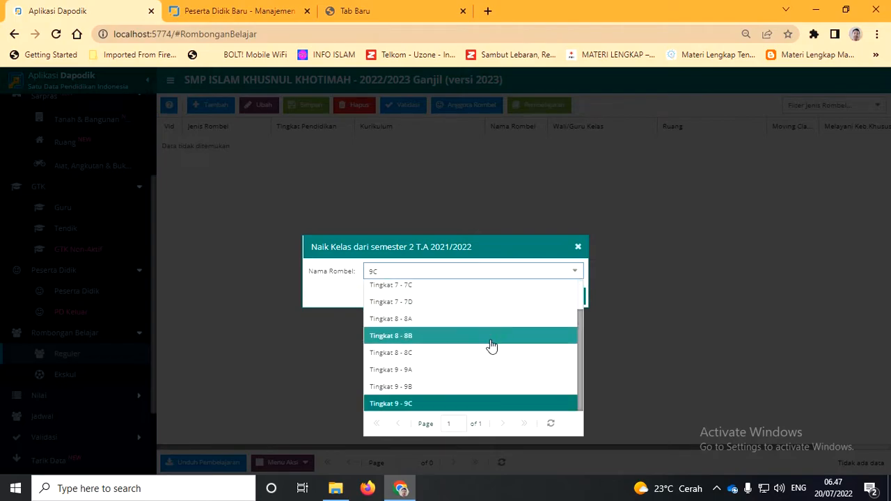
{"action": "left_click", "coordinate": [480, 358]}
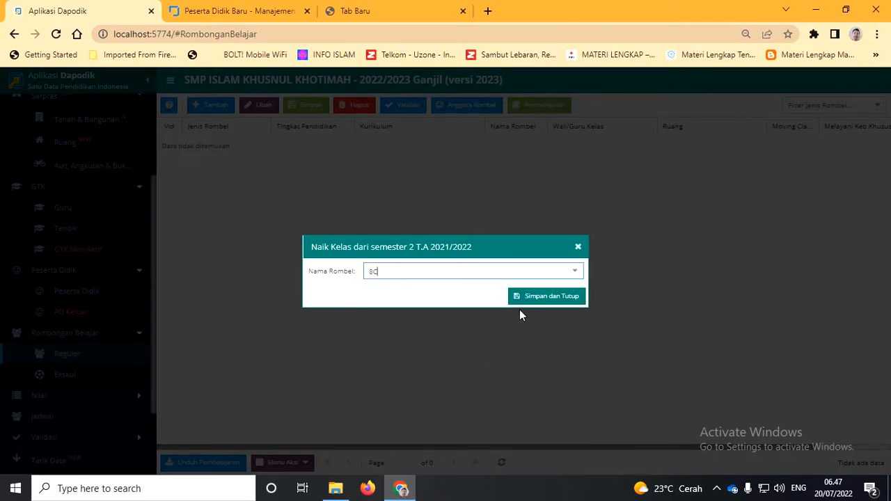
{"action": "left_click", "coordinate": [535, 299]}
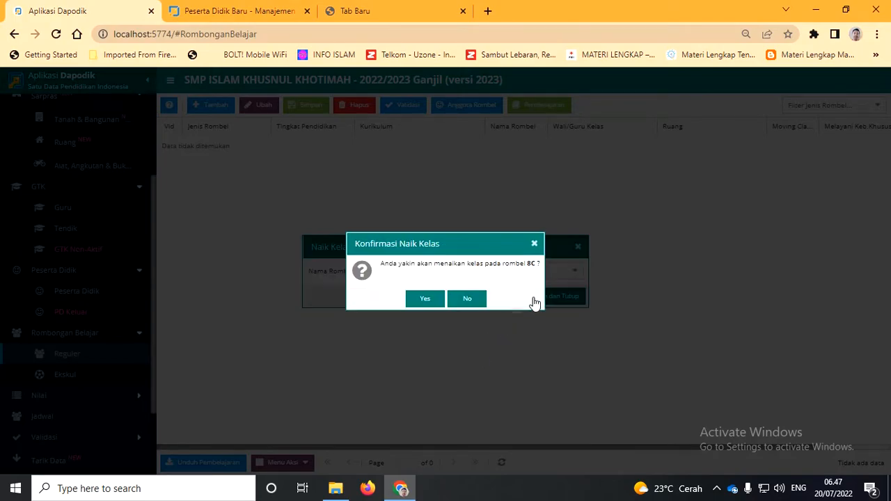
{"action": "left_click", "coordinate": [421, 302]}
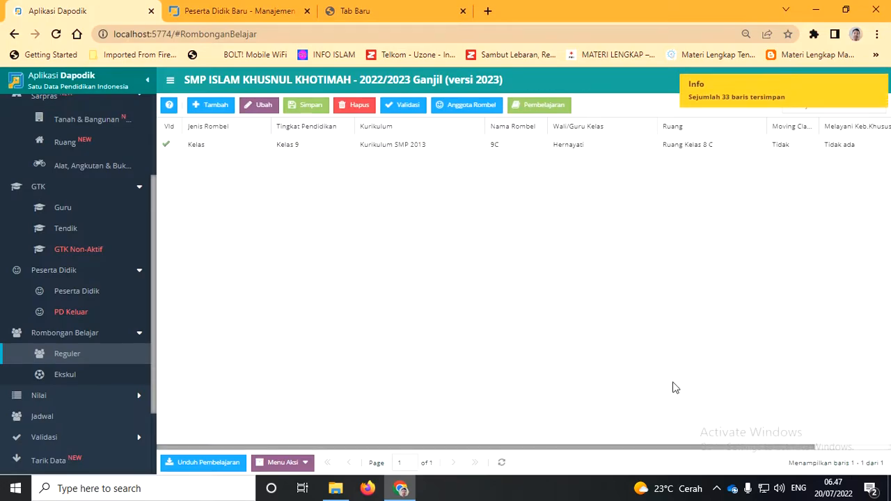
Promote study group 8B from semester 2 of 2021/2022 with Kenaikan Kelas
{"action": "left_click", "coordinate": [306, 463]}
{"action": "left_click", "coordinate": [307, 389]}
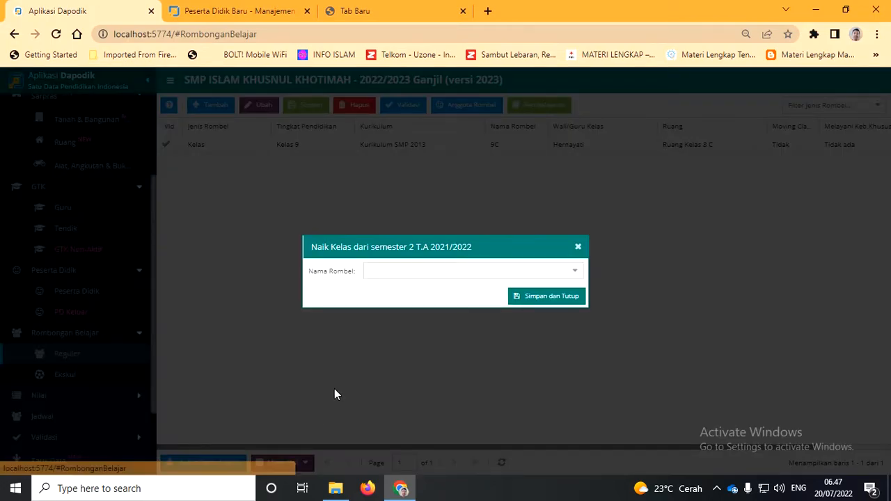
{"action": "left_click", "coordinate": [577, 271]}
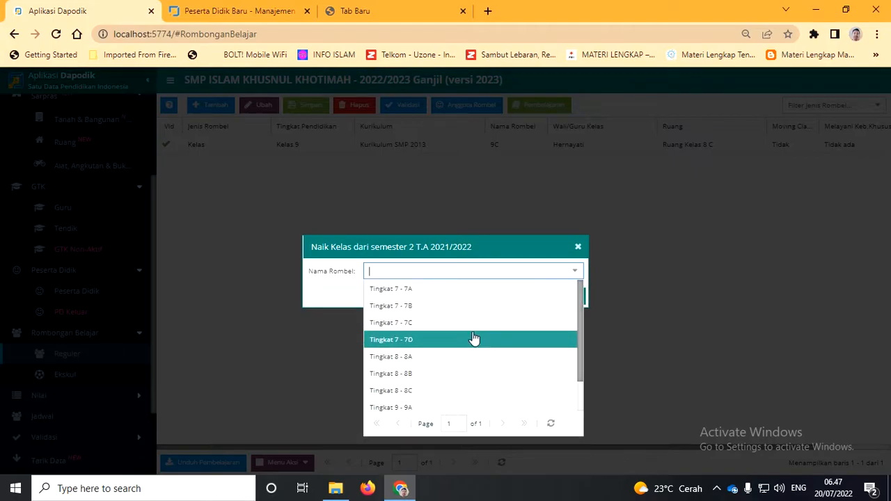
{"action": "left_click", "coordinate": [444, 376]}
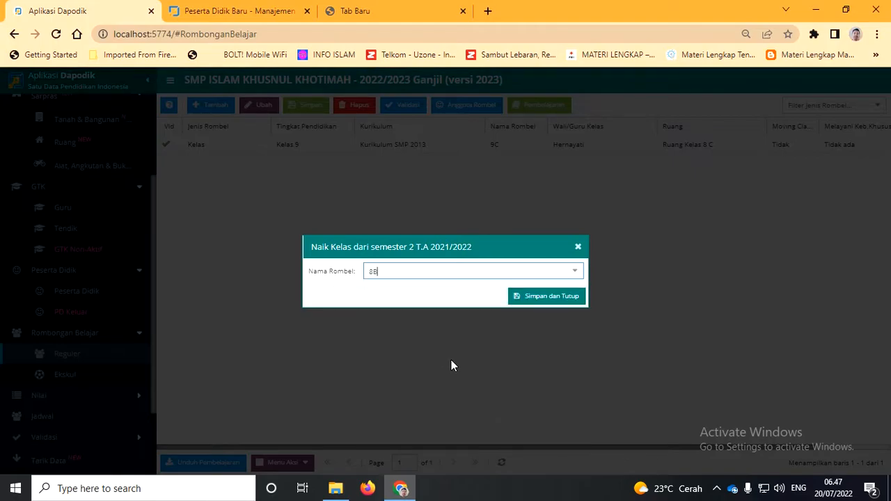
{"action": "left_click", "coordinate": [540, 300]}
{"action": "left_click", "coordinate": [425, 299]}
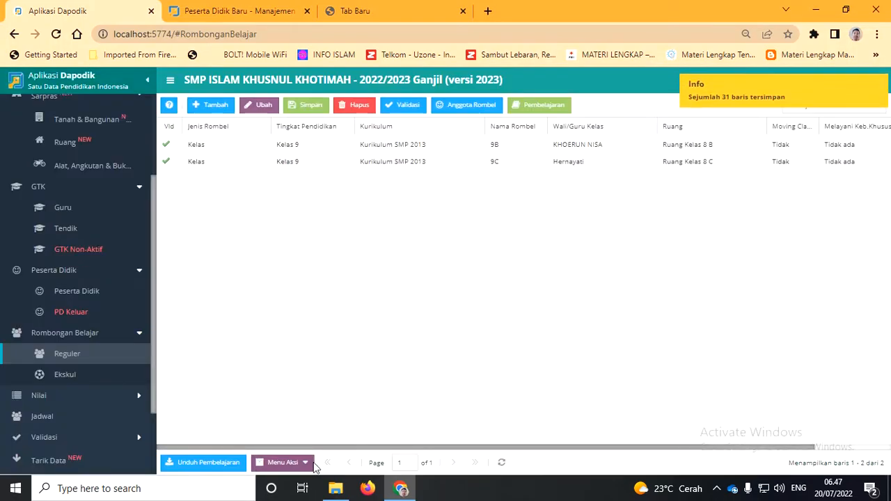
Promote study group 8A from semester 2 of 2021/2022 with Kenaikan Kelas
{"action": "left_click", "coordinate": [305, 462]}
{"action": "left_click", "coordinate": [293, 444]}
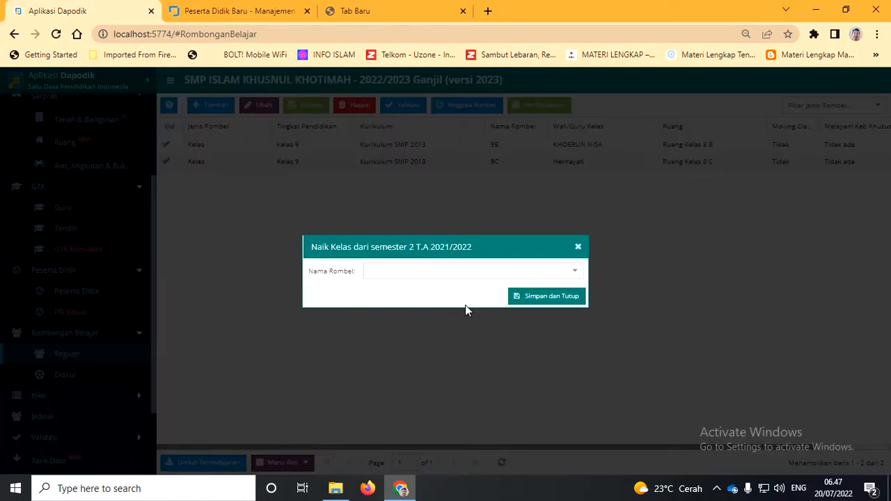
{"action": "left_click", "coordinate": [574, 271]}
{"action": "left_click", "coordinate": [446, 357]}
{"action": "left_click", "coordinate": [539, 298]}
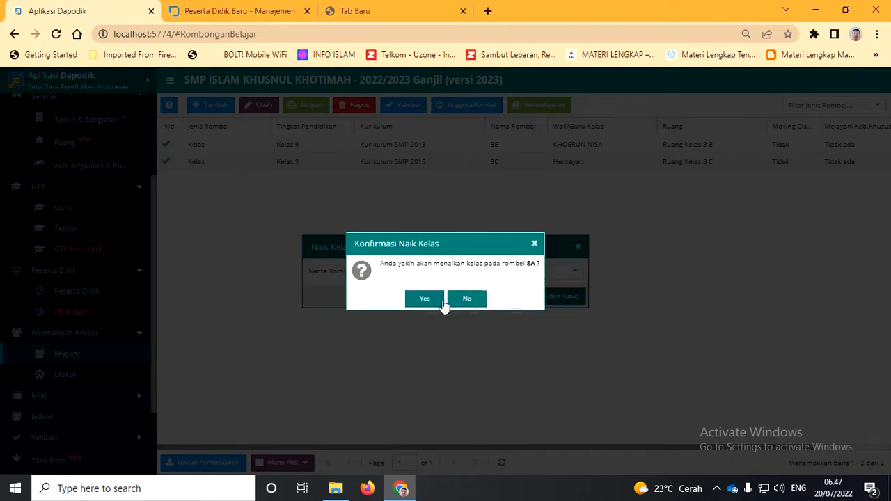
{"action": "left_click", "coordinate": [422, 305]}
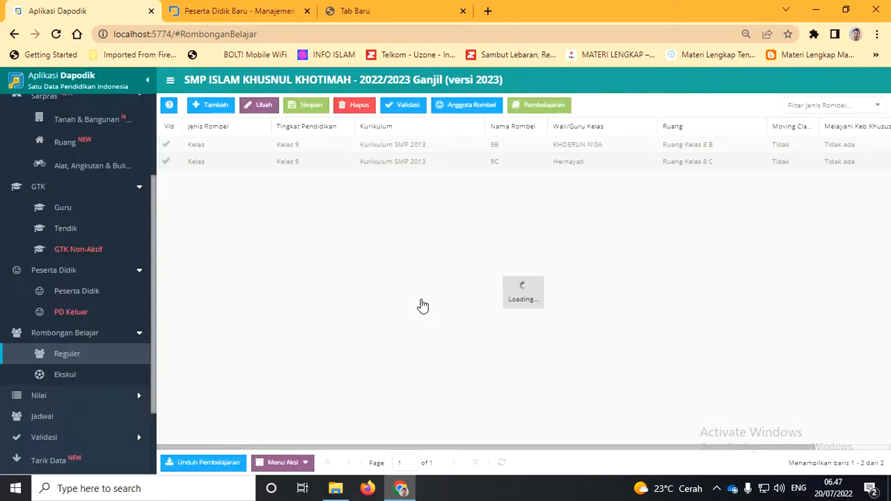
Promote study group 7D from semester 2 of 2021/2022 with Kenaikan Kelas
{"action": "left_click", "coordinate": [282, 462]}
{"action": "left_click", "coordinate": [275, 442]}
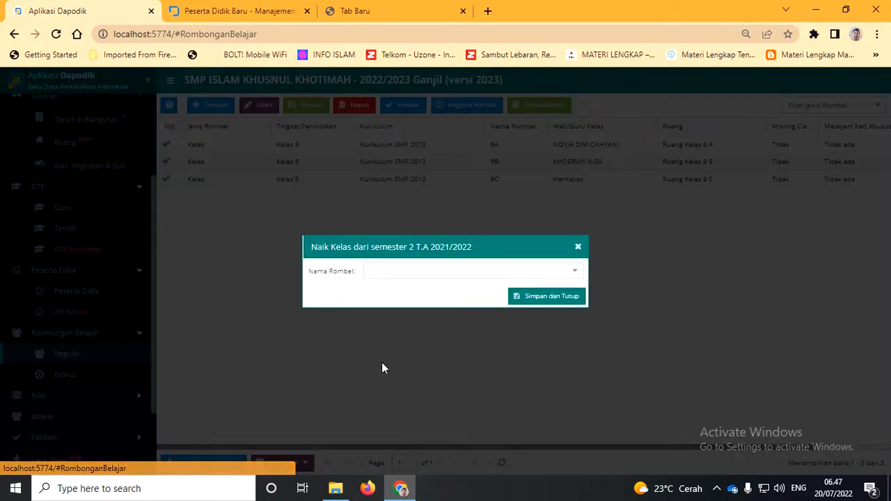
{"action": "left_click", "coordinate": [575, 272]}
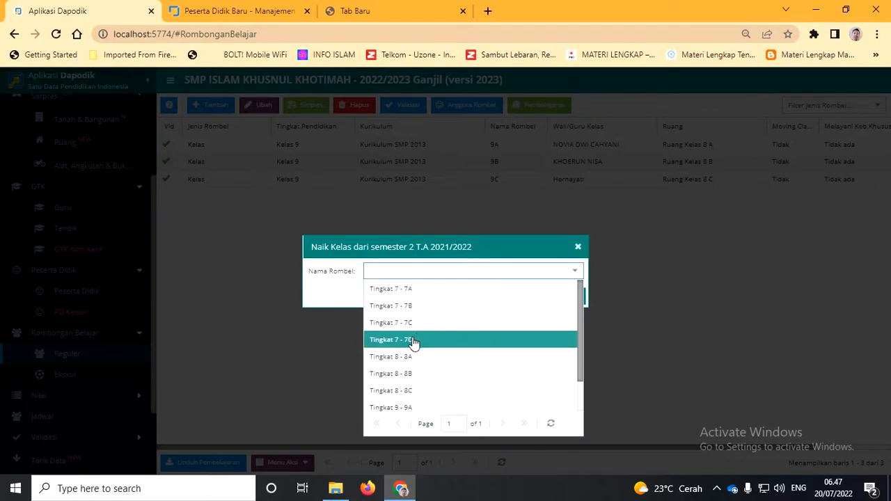
{"action": "left_click", "coordinate": [411, 340]}
{"action": "left_click", "coordinate": [529, 301]}
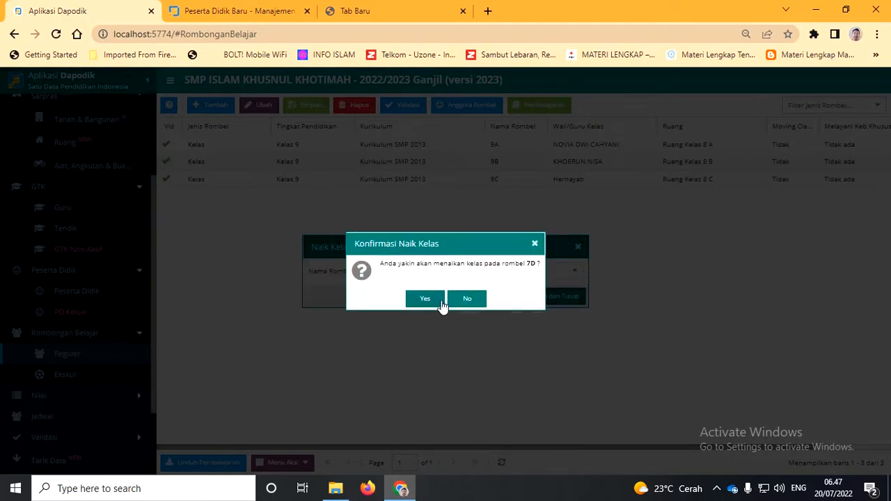
{"action": "left_click", "coordinate": [414, 305]}
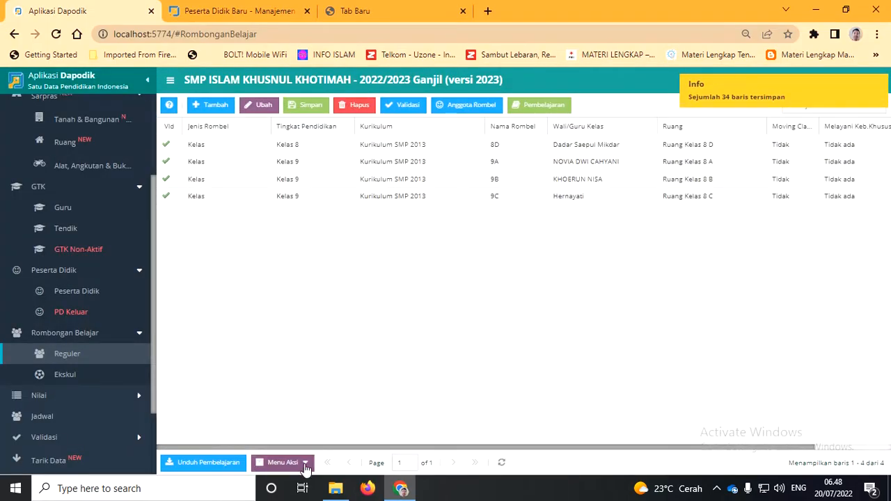
Promote study group 7C from semester 2 of 2021/2022 with Kenaikan Kelas
{"action": "left_click", "coordinate": [305, 463]}
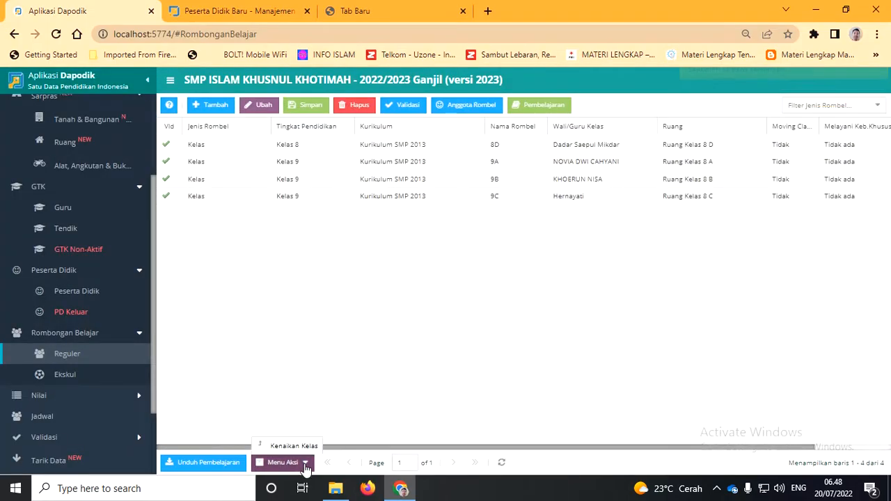
{"action": "left_click", "coordinate": [299, 447]}
{"action": "left_click", "coordinate": [574, 272]}
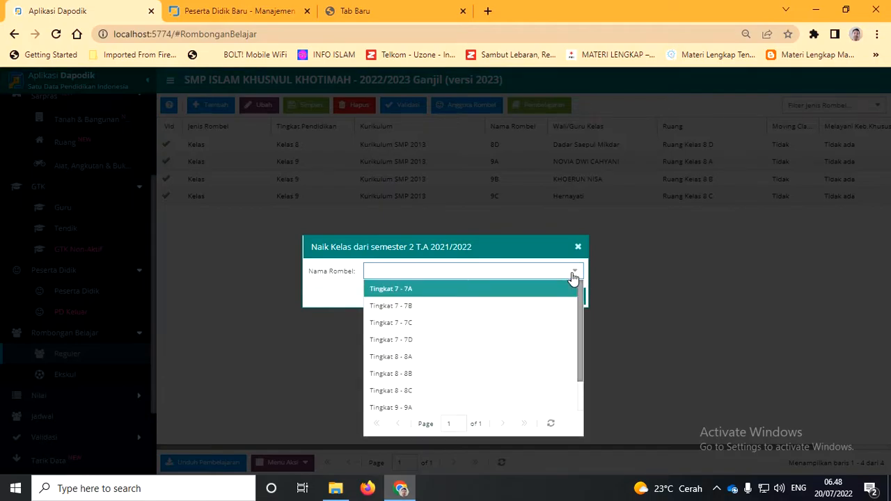
{"action": "left_click", "coordinate": [470, 323]}
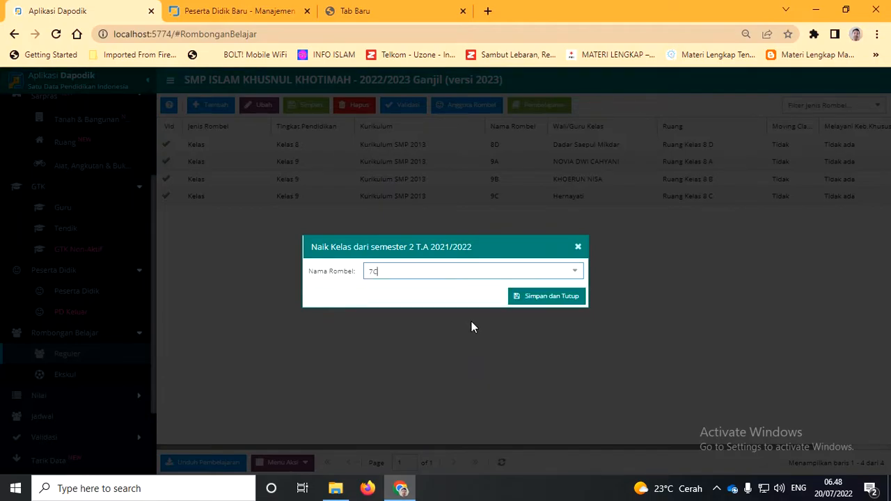
{"action": "left_click", "coordinate": [529, 298]}
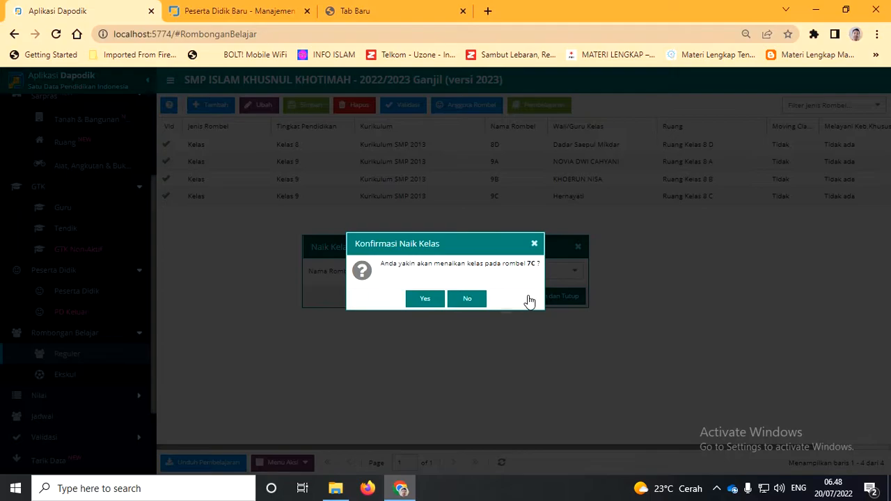
{"action": "left_click", "coordinate": [435, 302]}
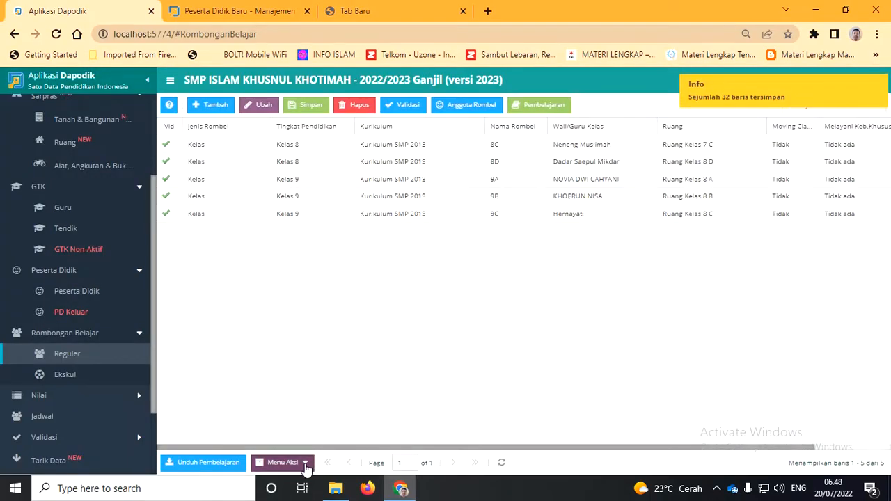
Promote study group 7B from semester 2 of 2021/2022 with Kenaikan Kelas
{"action": "left_click", "coordinate": [305, 463]}
{"action": "left_click", "coordinate": [294, 446]}
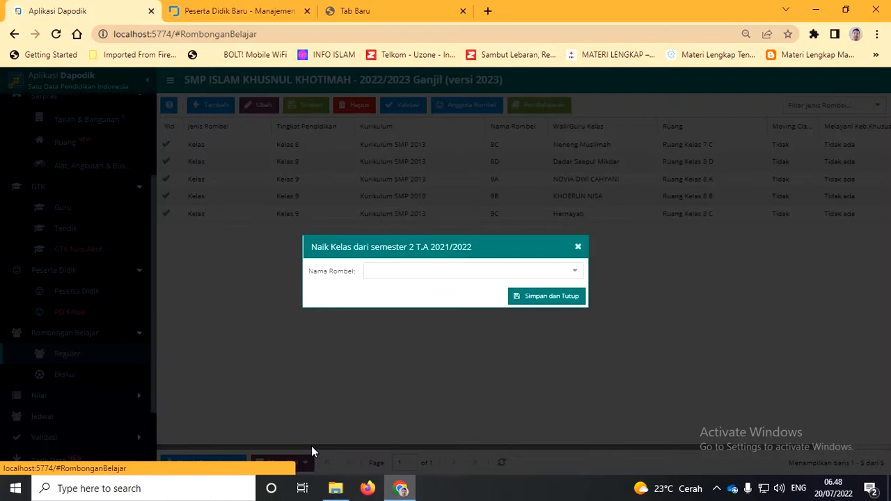
{"action": "left_click", "coordinate": [572, 275]}
{"action": "left_click", "coordinate": [424, 307]}
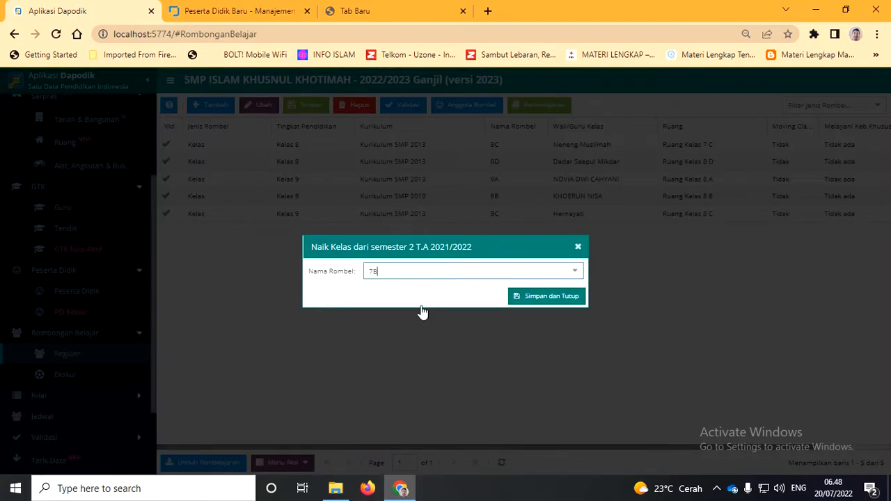
{"action": "left_click", "coordinate": [518, 299]}
{"action": "left_click", "coordinate": [430, 300]}
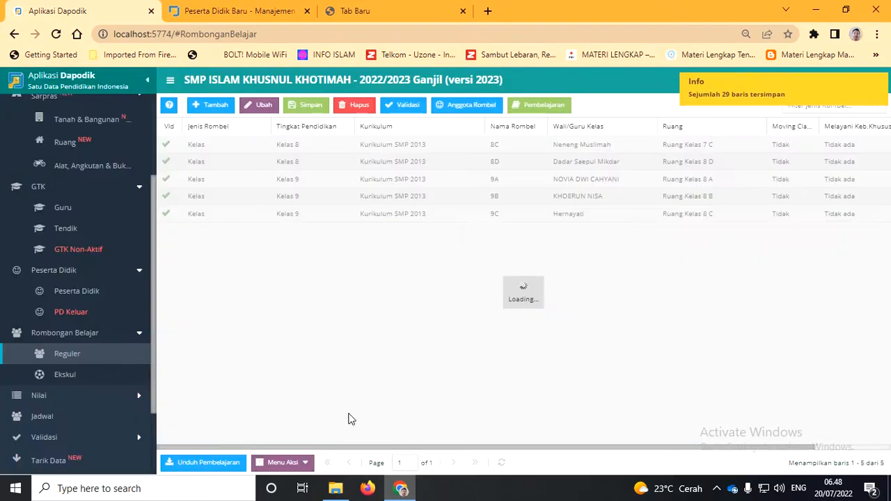
Promote study group 7A from semester 2 of 2021/2022 with Kenaikan Kelas
{"action": "left_click", "coordinate": [289, 462]}
{"action": "left_click", "coordinate": [304, 448]}
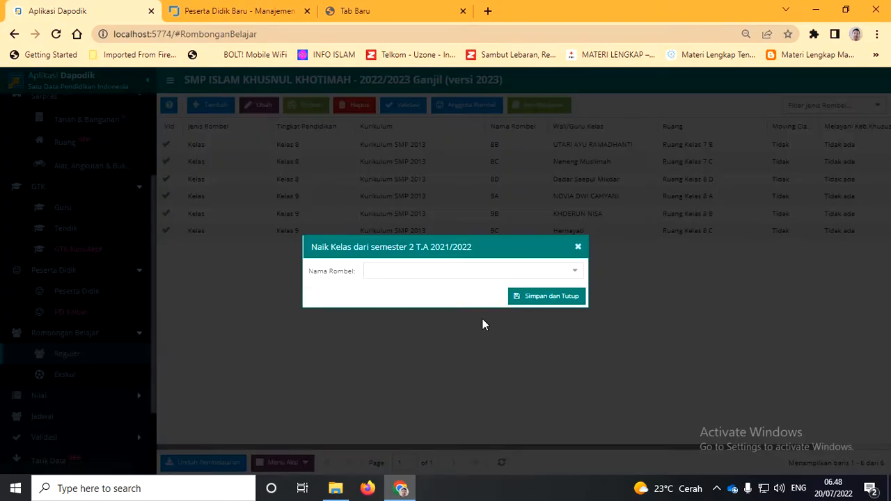
{"action": "left_click", "coordinate": [567, 272]}
{"action": "left_click", "coordinate": [575, 272]}
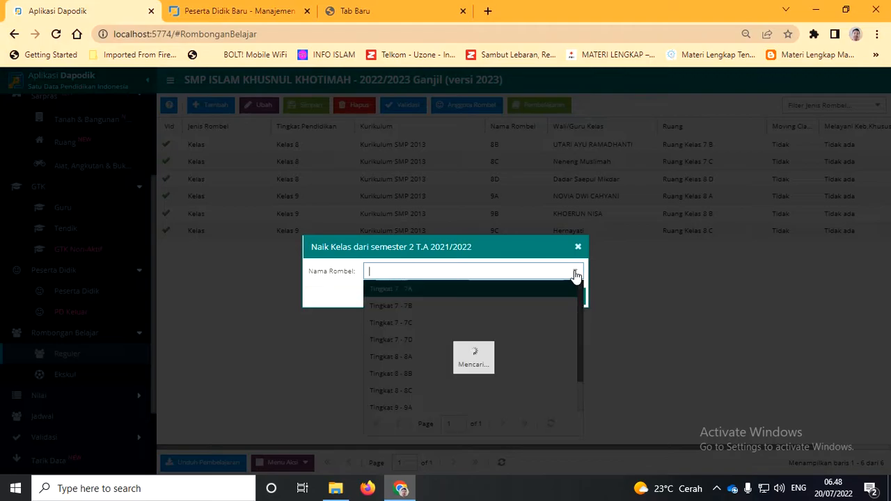
{"action": "left_click", "coordinate": [408, 290]}
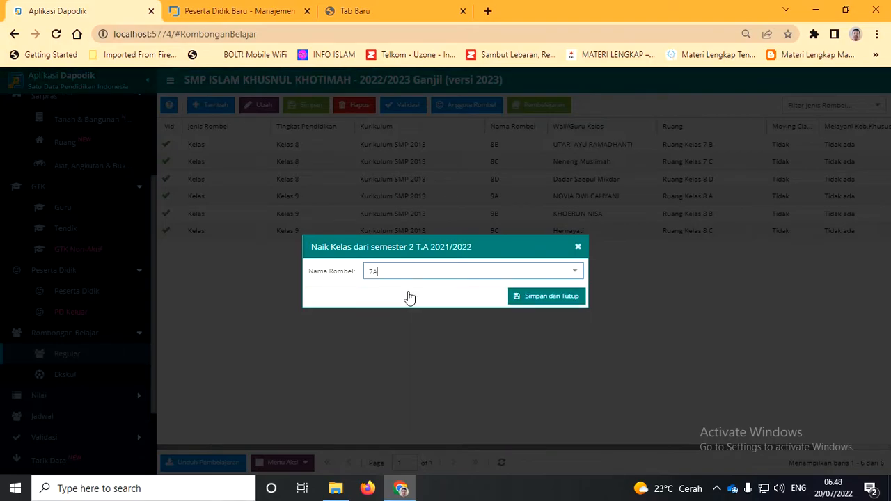
{"action": "left_click", "coordinate": [536, 298]}
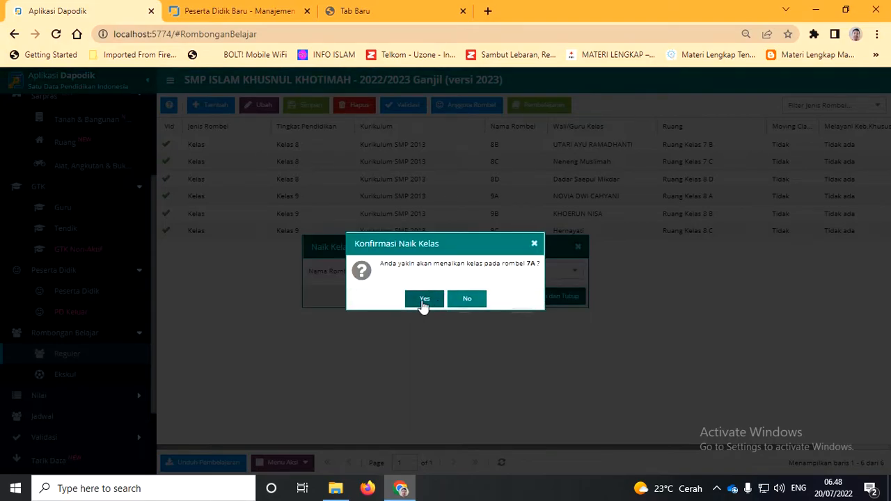
{"action": "left_click", "coordinate": [422, 300]}
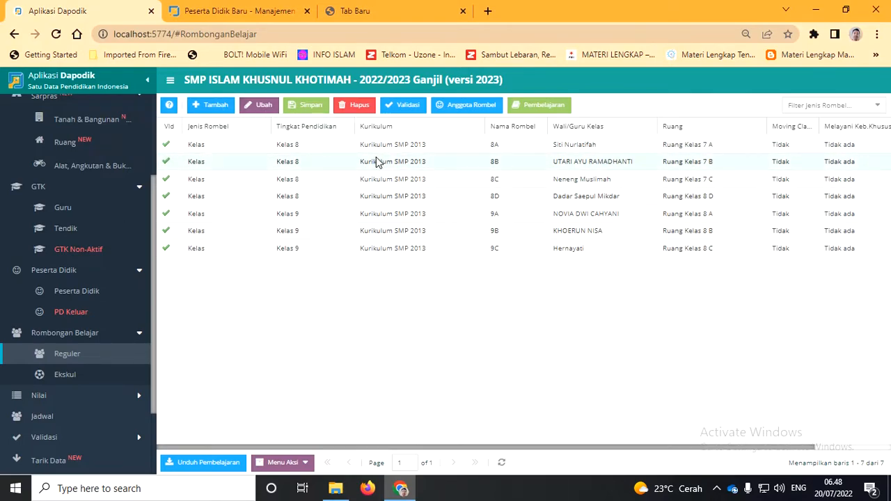
View the member list of study group 8A, then close it
{"action": "left_click", "coordinate": [486, 251]}
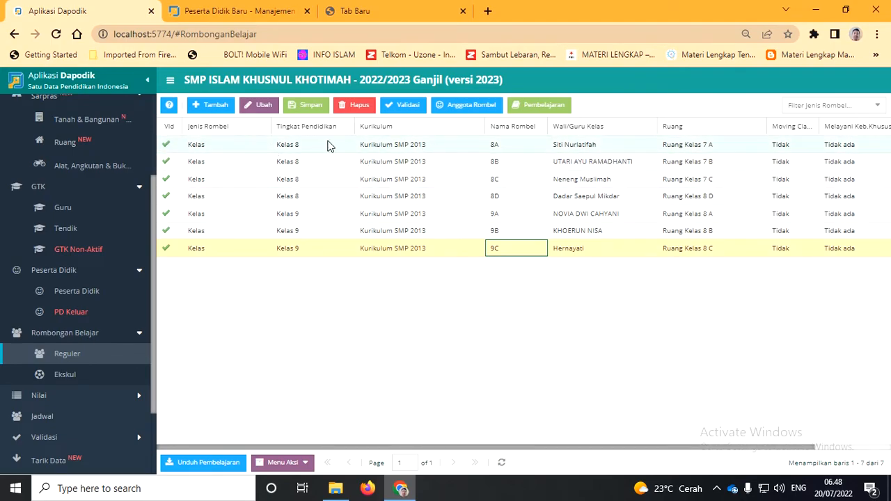
{"action": "left_click", "coordinate": [483, 147]}
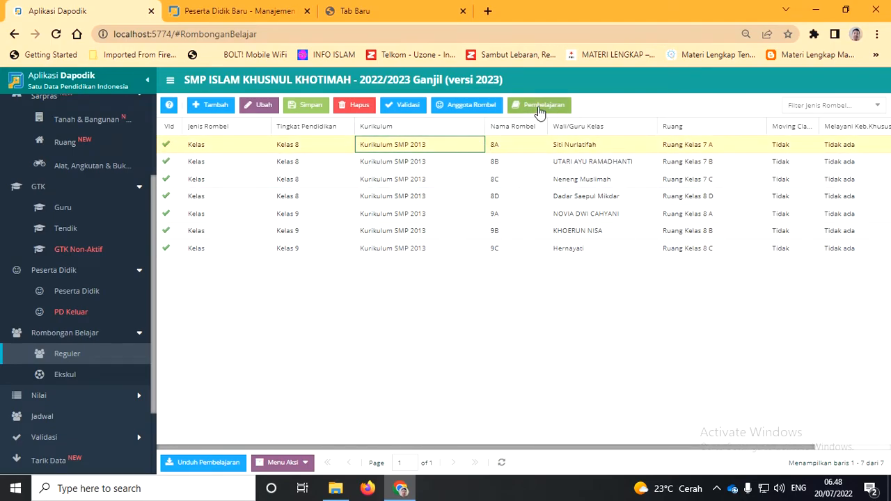
{"action": "left_click", "coordinate": [467, 108]}
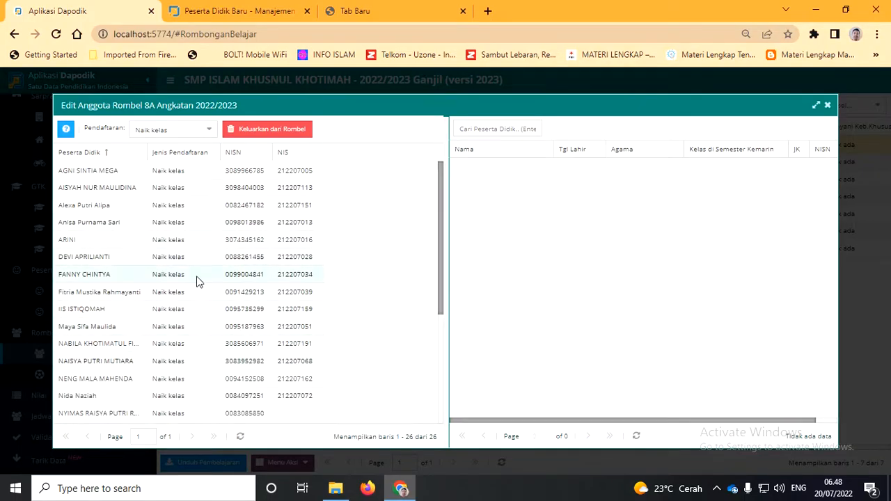
{"action": "left_click", "coordinate": [828, 105]}
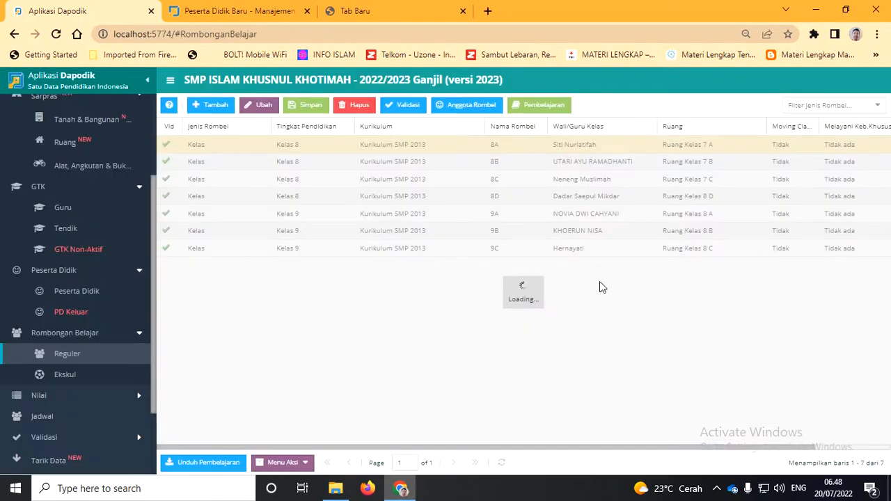
Go through the promoted study groups in the list from 9C up to 8A
{"action": "left_click", "coordinate": [495, 163]}
{"action": "left_click", "coordinate": [492, 249]}
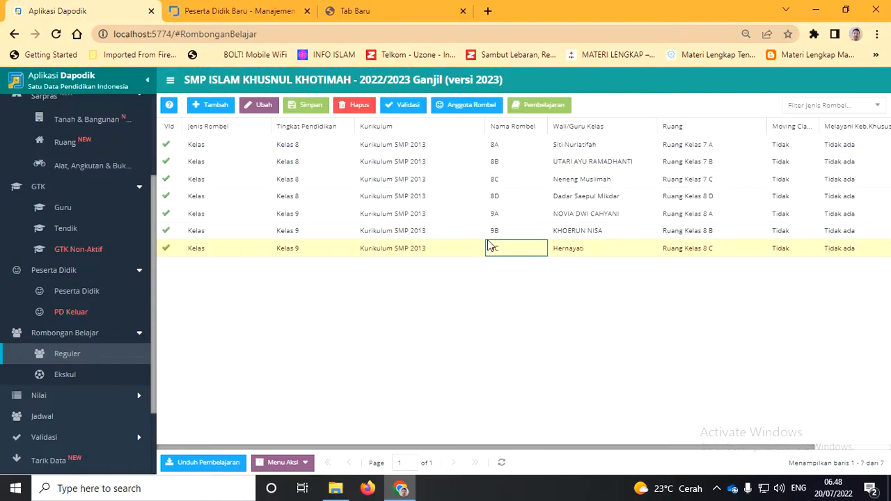
{"action": "left_click", "coordinate": [491, 231]}
{"action": "left_click", "coordinate": [491, 213]}
{"action": "left_click", "coordinate": [492, 196]}
{"action": "left_click", "coordinate": [491, 179]}
{"action": "left_click", "coordinate": [493, 162]}
{"action": "left_click", "coordinate": [494, 147]}
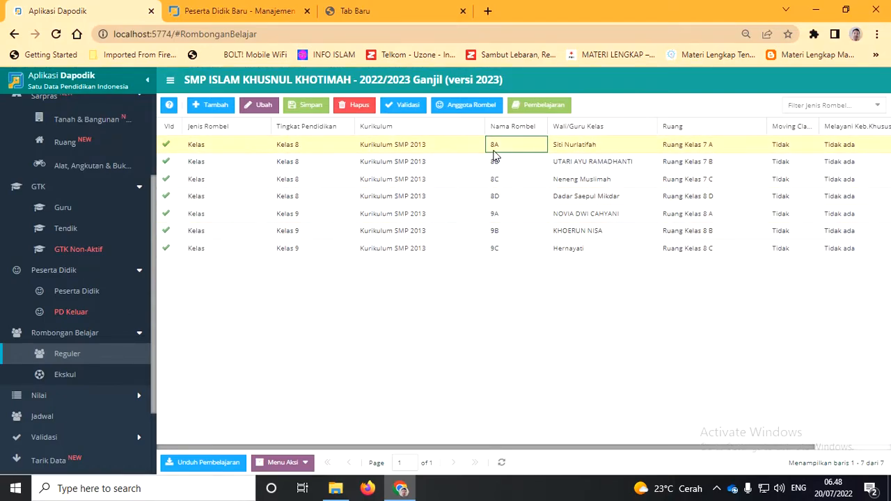
Add a new study group of type Kelas with level Kelas 7 and curriculum Kurikulum SMP 2013
{"action": "left_click", "coordinate": [215, 105]}
{"action": "left_click", "coordinate": [263, 148]}
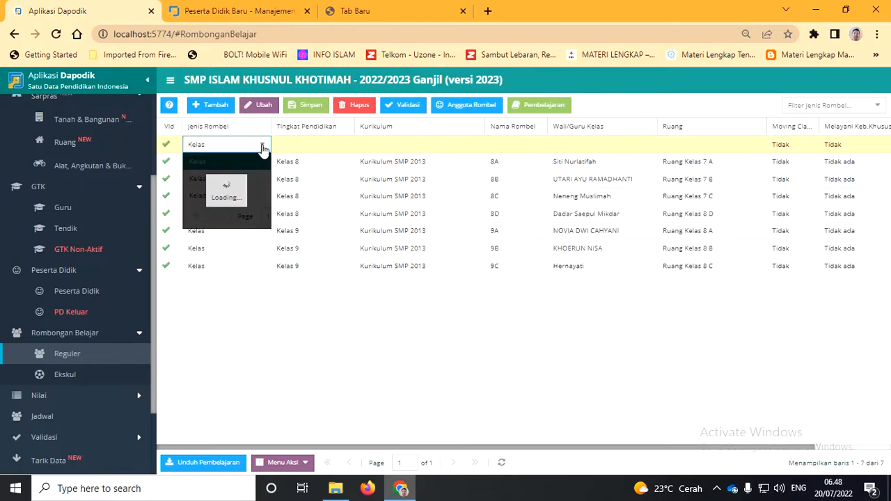
{"action": "left_click", "coordinate": [200, 164]}
{"action": "left_click", "coordinate": [319, 147]}
{"action": "left_click", "coordinate": [345, 144]}
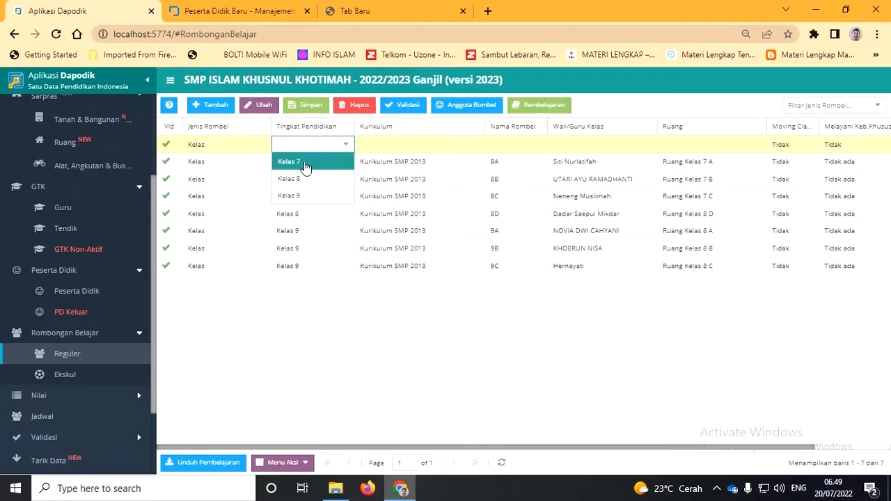
{"action": "left_click", "coordinate": [298, 161]}
{"action": "left_click", "coordinate": [392, 148]}
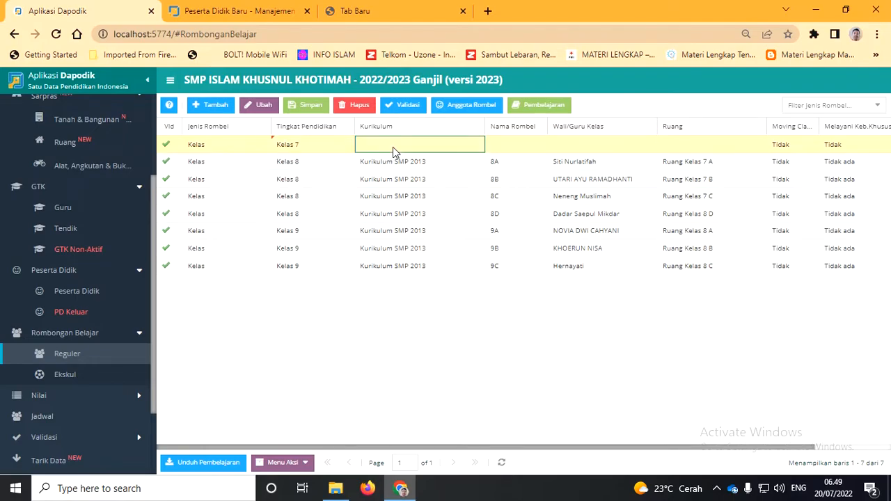
{"action": "left_click", "coordinate": [476, 147]}
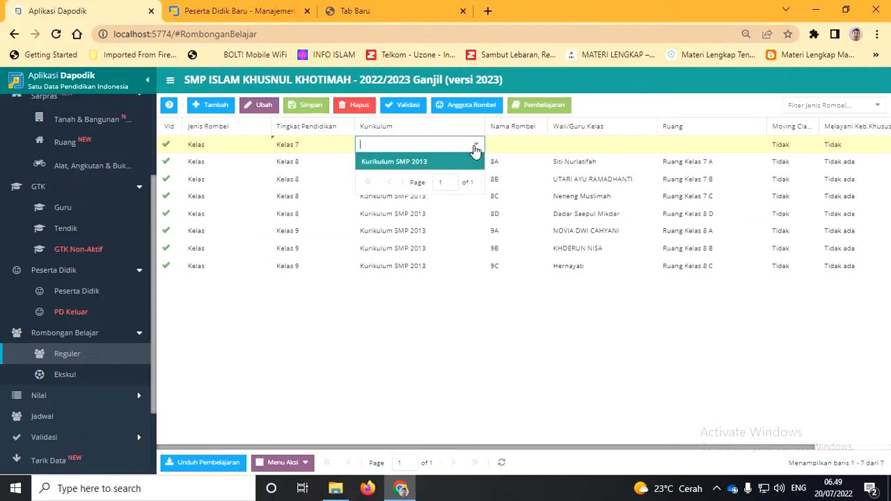
{"action": "left_click", "coordinate": [399, 163]}
Name the new Kelas 7 study group 7A and assign its homeroom teacher
{"action": "left_click", "coordinate": [527, 152]}
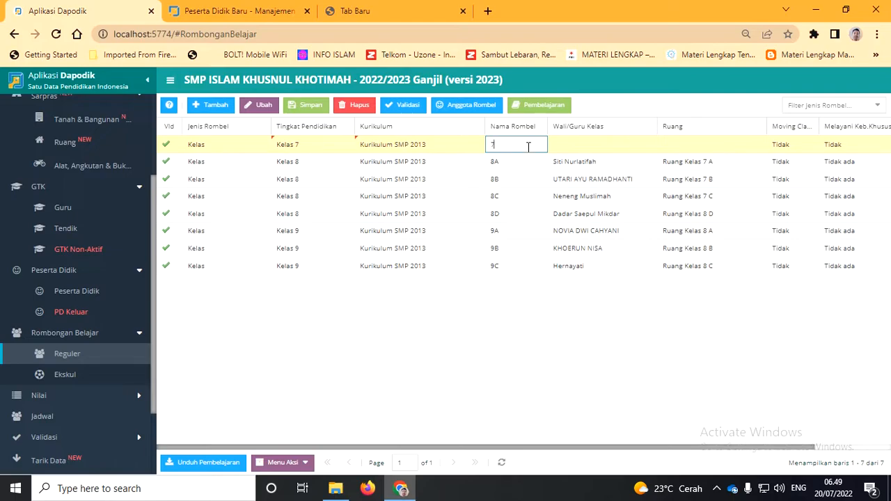
{"action": "left_click", "coordinate": [604, 149]}
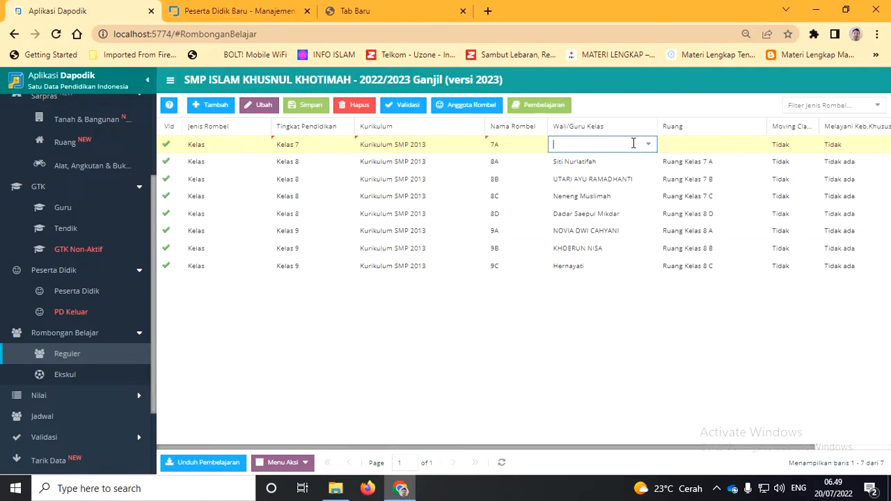
{"action": "left_click", "coordinate": [649, 146]}
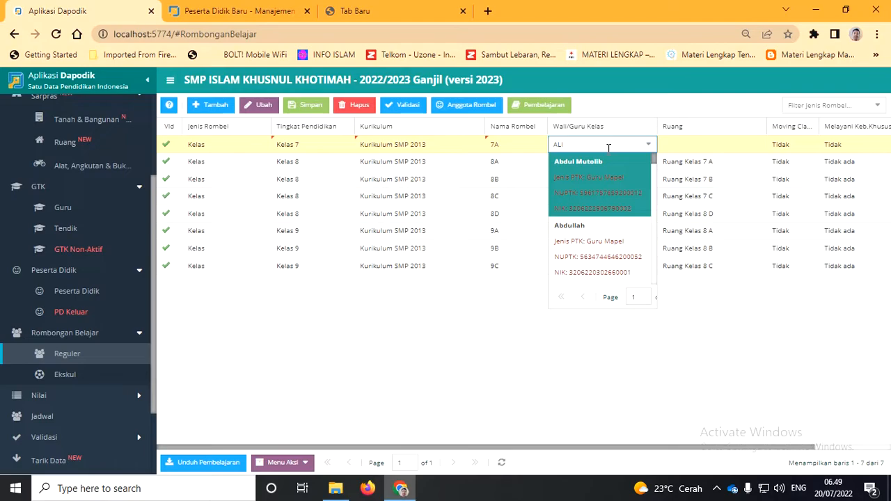
{"action": "left_click", "coordinate": [589, 171]}
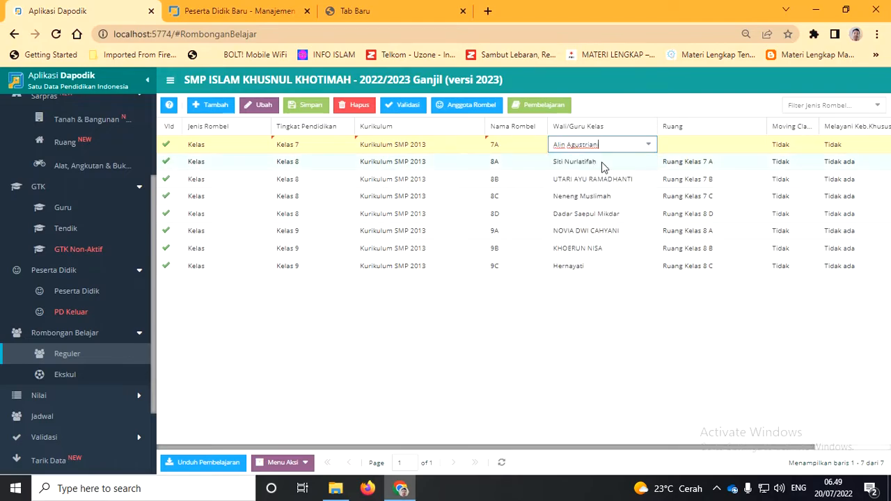
{"action": "left_click", "coordinate": [680, 147]}
{"action": "left_click", "coordinate": [756, 144]}
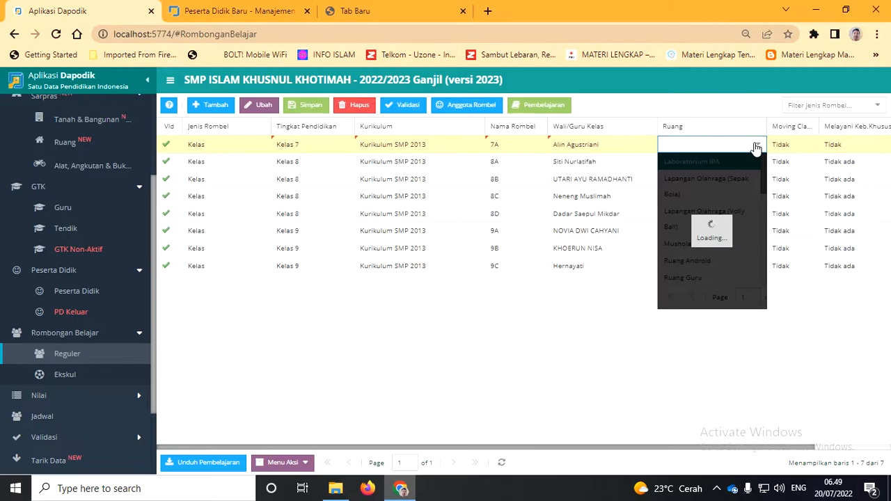
{"action": "left_click", "coordinate": [624, 322]}
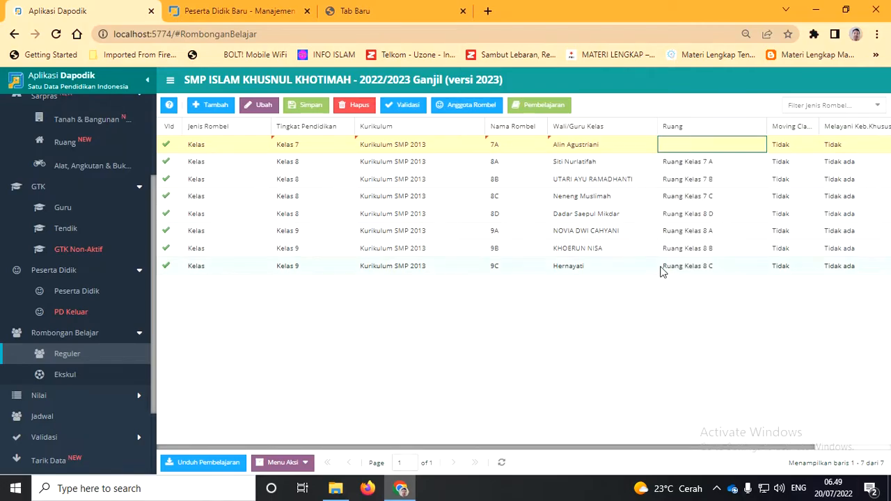
{"action": "left_click", "coordinate": [693, 164]}
{"action": "left_click", "coordinate": [727, 144]}
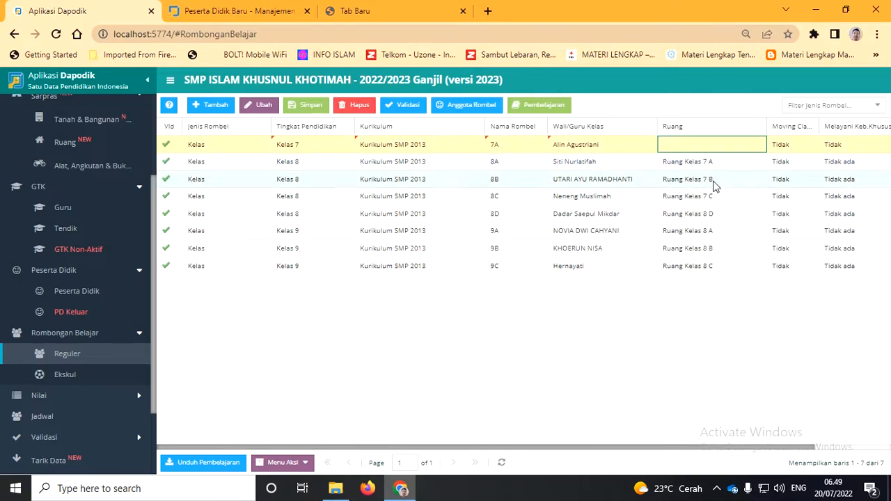
Set the room of study group 9C to Ruang Kelas 9 C
{"action": "left_click", "coordinate": [734, 270]}
{"action": "left_click", "coordinate": [759, 269]}
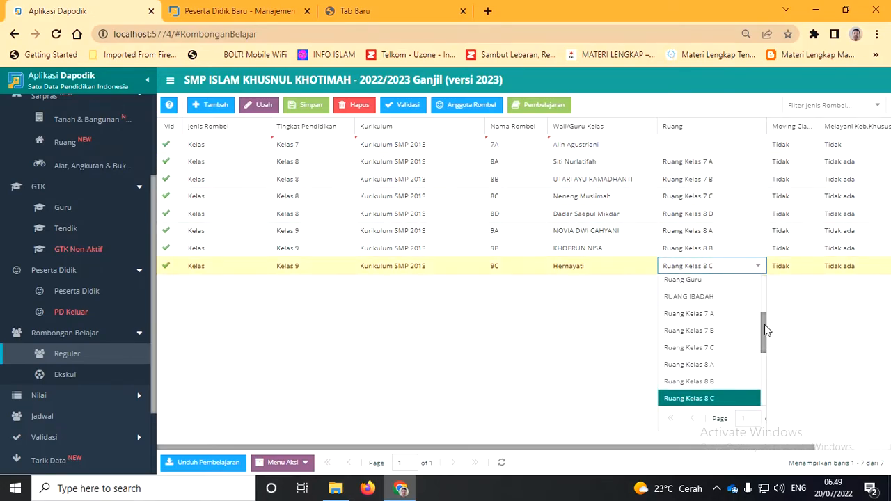
{"action": "left_click_drag", "start_coordinate": [765, 336], "coordinate": [766, 373]}
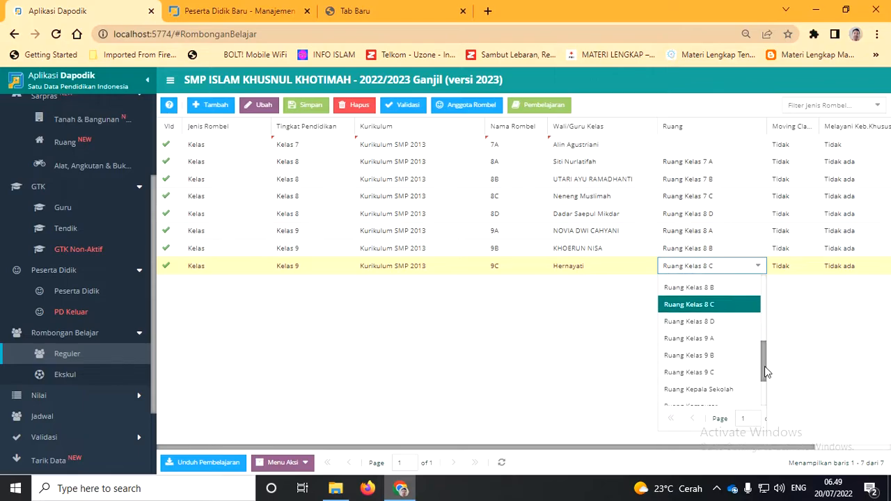
{"action": "left_click", "coordinate": [729, 387]}
{"action": "left_click", "coordinate": [759, 270]}
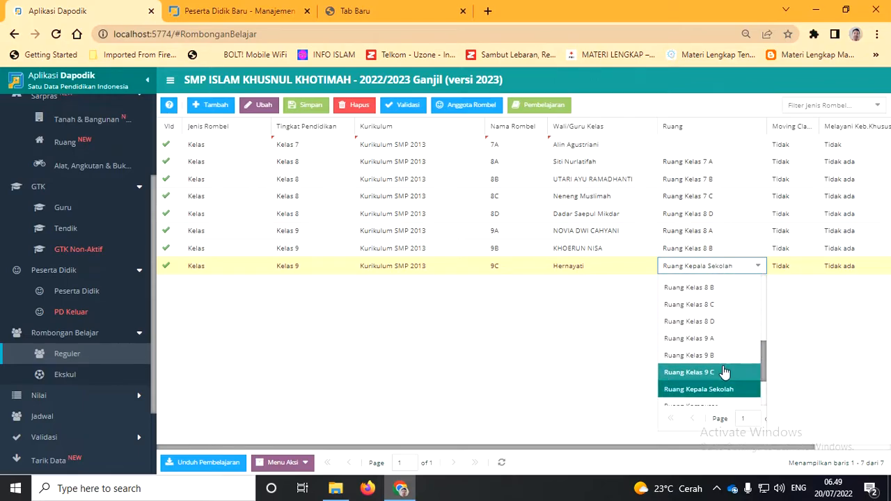
{"action": "left_click", "coordinate": [724, 371]}
Set the room of study group 9B to Ruang Kelas 9 B and that of 9A to Ruang Kelas 9 A
{"action": "left_click", "coordinate": [744, 250]}
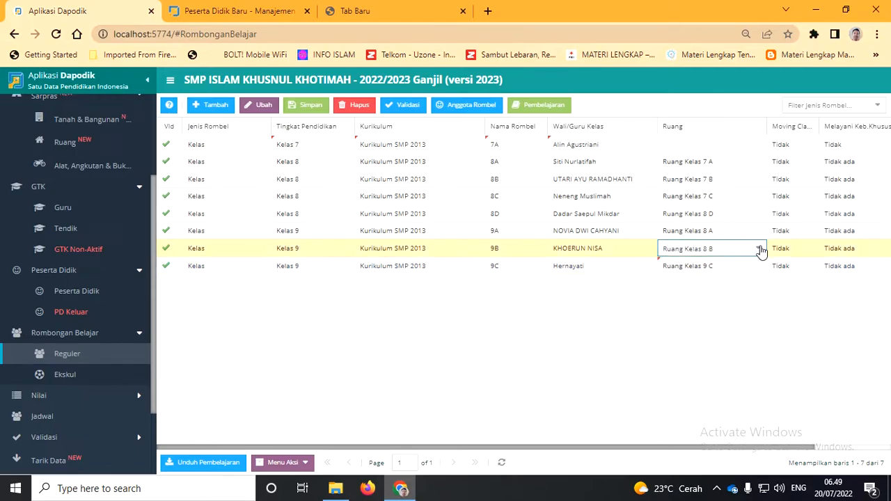
{"action": "left_click", "coordinate": [759, 250]}
{"action": "left_click", "coordinate": [736, 338]}
{"action": "left_click", "coordinate": [738, 236]}
{"action": "left_click", "coordinate": [757, 237]}
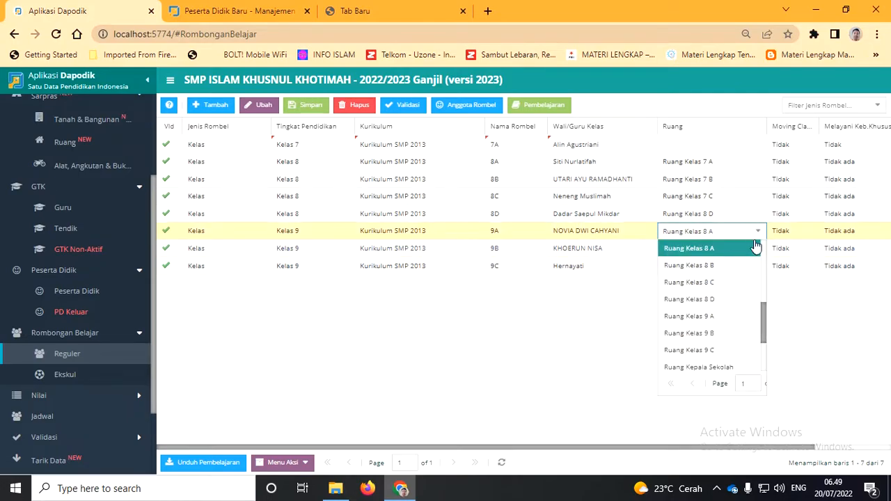
{"action": "left_click", "coordinate": [728, 319]}
Set the room of study group 8C to Ruang Kelas 8 C and that of 8B to Ruang Kelas 8 B
{"action": "left_click", "coordinate": [731, 216]}
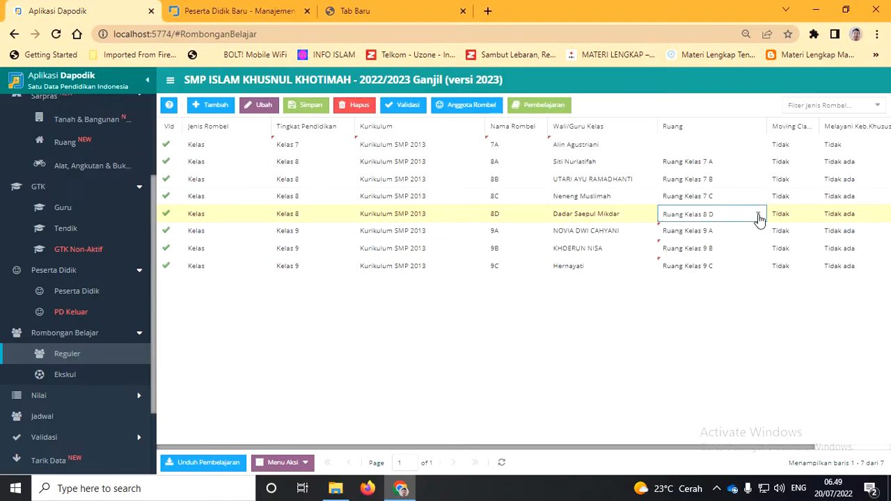
{"action": "left_click", "coordinate": [758, 198]}
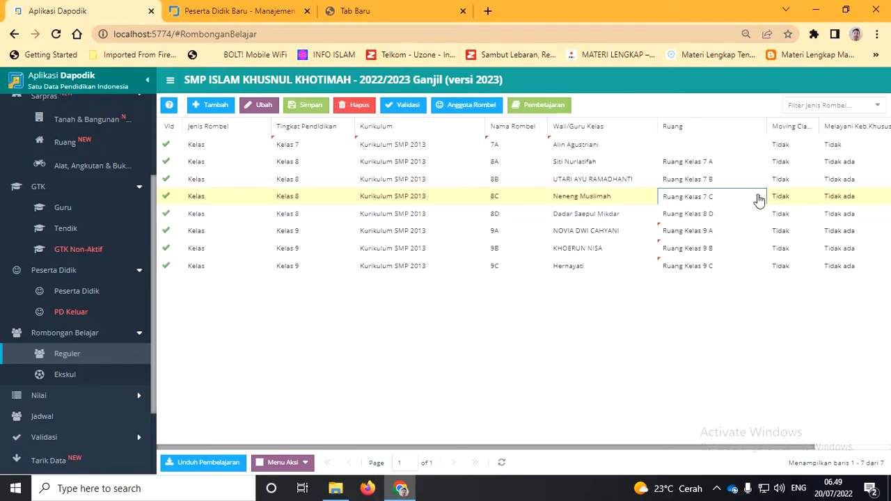
{"action": "left_click", "coordinate": [760, 199]}
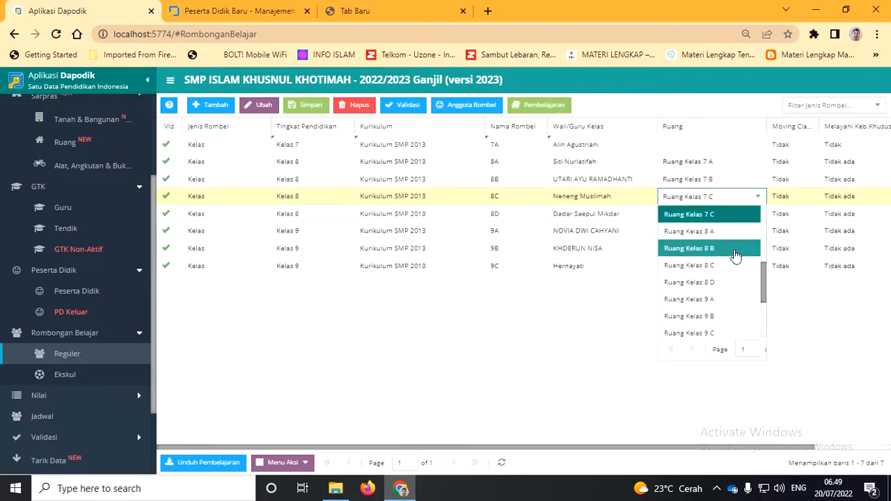
{"action": "left_click", "coordinate": [731, 265]}
{"action": "left_click", "coordinate": [735, 180]}
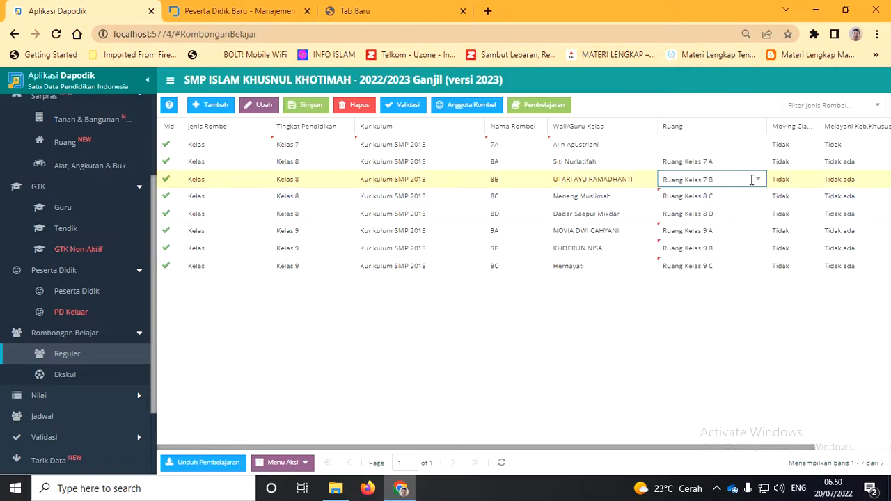
{"action": "left_click", "coordinate": [757, 183]}
{"action": "left_click", "coordinate": [732, 242]}
Set the room of study group 8A to Ruang Kelas 8 A
{"action": "left_click", "coordinate": [736, 167]}
{"action": "left_click", "coordinate": [759, 163]}
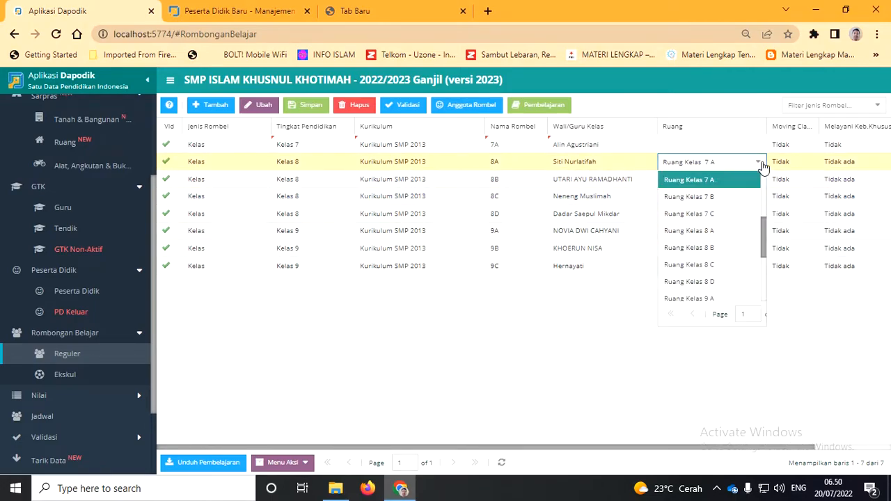
{"action": "left_click", "coordinate": [717, 232]}
Set the room of study group 7A to Ruang Kelas 7 A and save the study group changes
{"action": "left_click", "coordinate": [724, 148]}
{"action": "left_click", "coordinate": [742, 145]}
{"action": "left_click", "coordinate": [759, 147]}
{"action": "scroll", "coordinate": [717, 213], "scroll_direction": "down", "scroll_amount": 5}
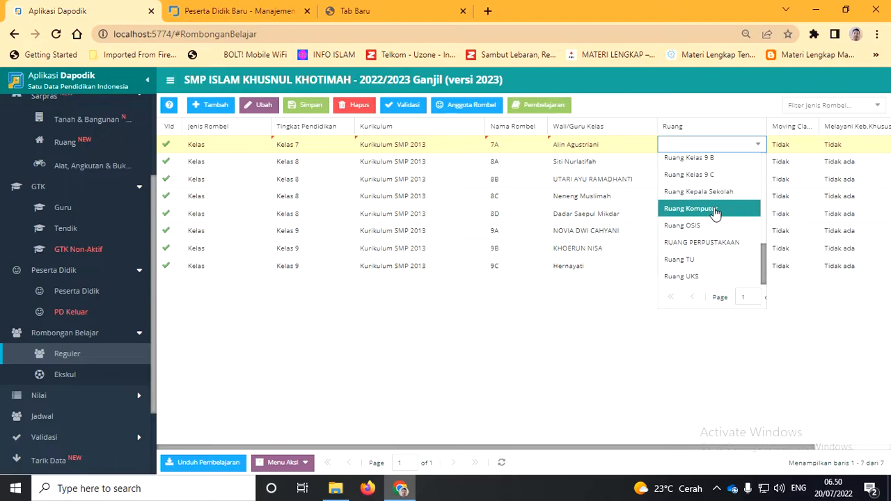
{"action": "scroll", "coordinate": [715, 212], "scroll_direction": "up", "scroll_amount": 3}
{"action": "left_click", "coordinate": [710, 218]}
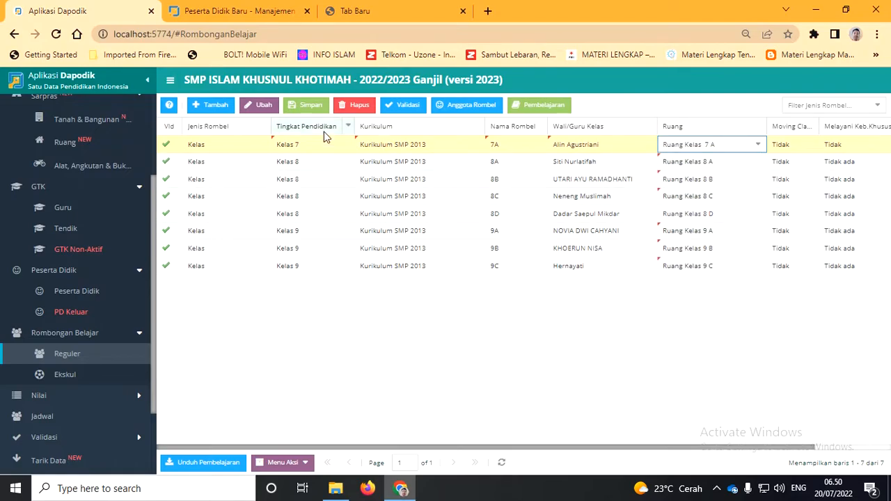
{"action": "left_click", "coordinate": [308, 105]}
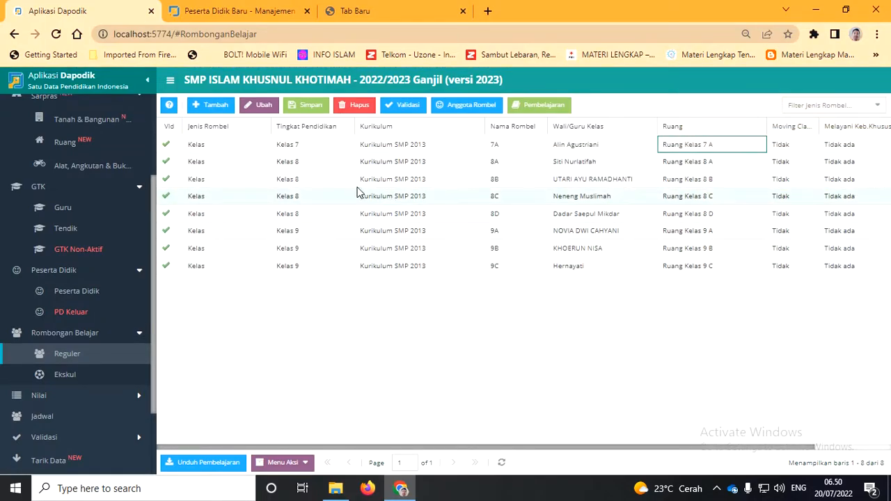
Add a Kelas 7 study group with Kurikulum SMP 2013 and name it 7B
{"action": "left_click", "coordinate": [217, 107]}
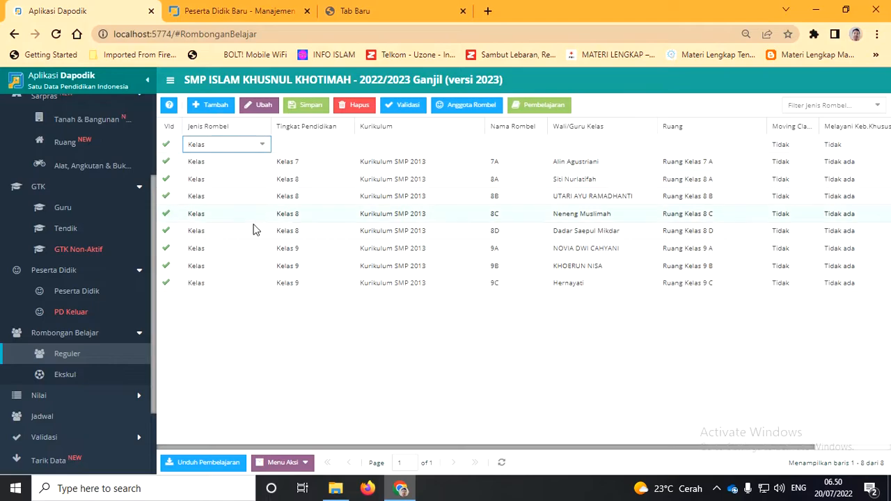
{"action": "left_click", "coordinate": [293, 144]}
{"action": "left_click", "coordinate": [344, 144]}
{"action": "left_click", "coordinate": [322, 162]}
{"action": "left_click", "coordinate": [408, 144]}
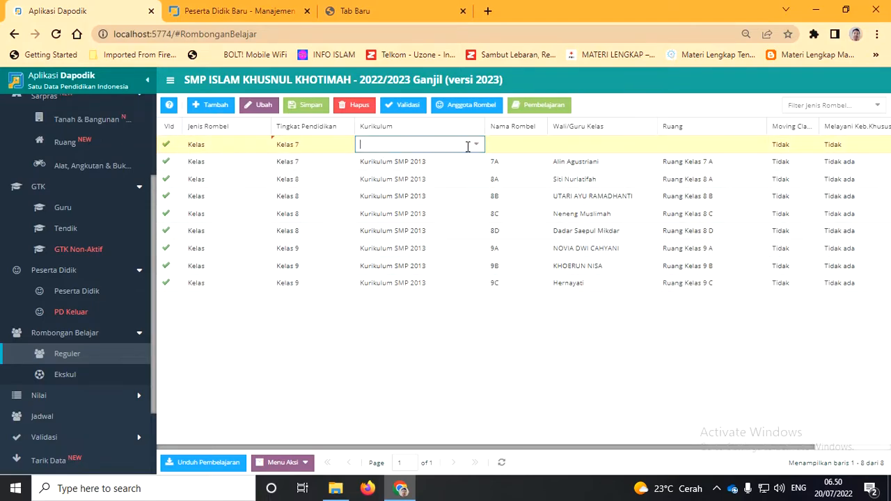
{"action": "left_click", "coordinate": [476, 144]}
{"action": "left_click", "coordinate": [420, 164]}
{"action": "left_click", "coordinate": [529, 144]}
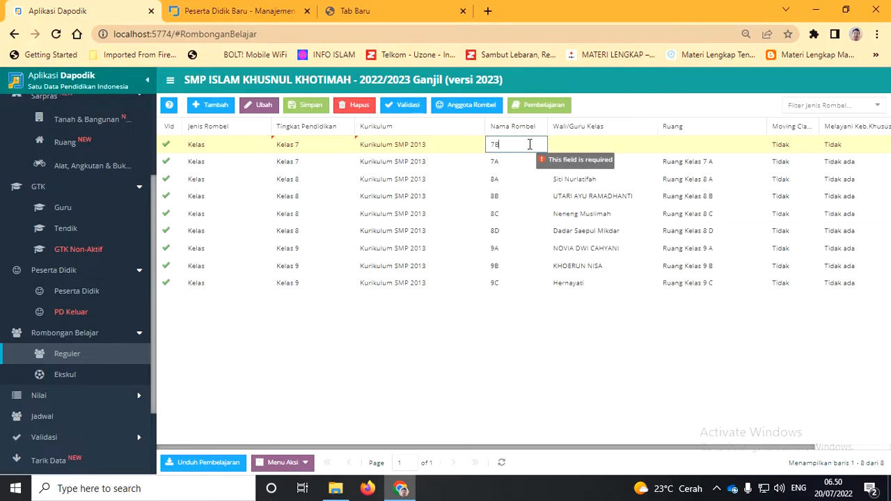
Assign study group 7B its homeroom teacher and the room Ruang Kelas 7 B, and save the group
{"action": "left_click", "coordinate": [578, 144]}
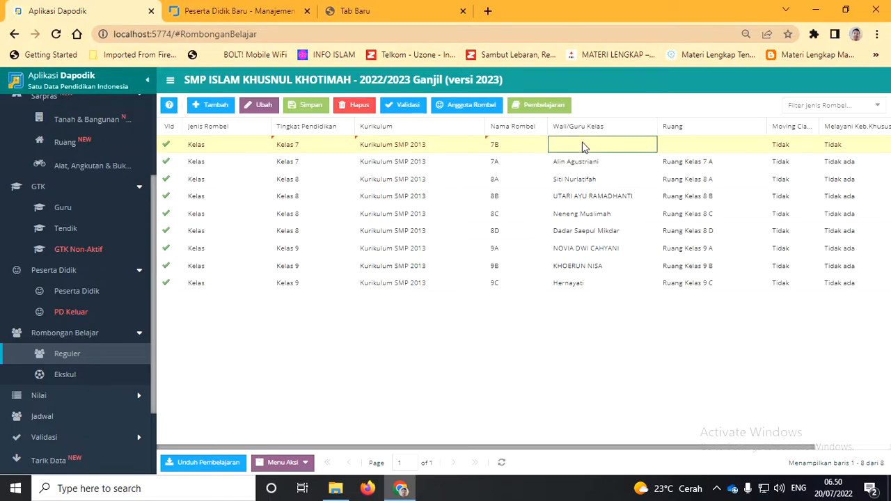
{"action": "left_click", "coordinate": [649, 145]}
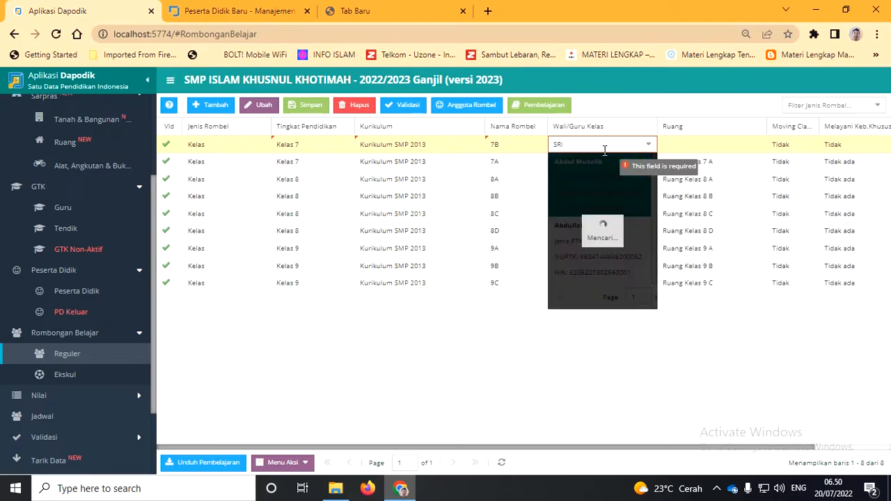
{"action": "left_click", "coordinate": [585, 163]}
{"action": "left_click", "coordinate": [688, 145]}
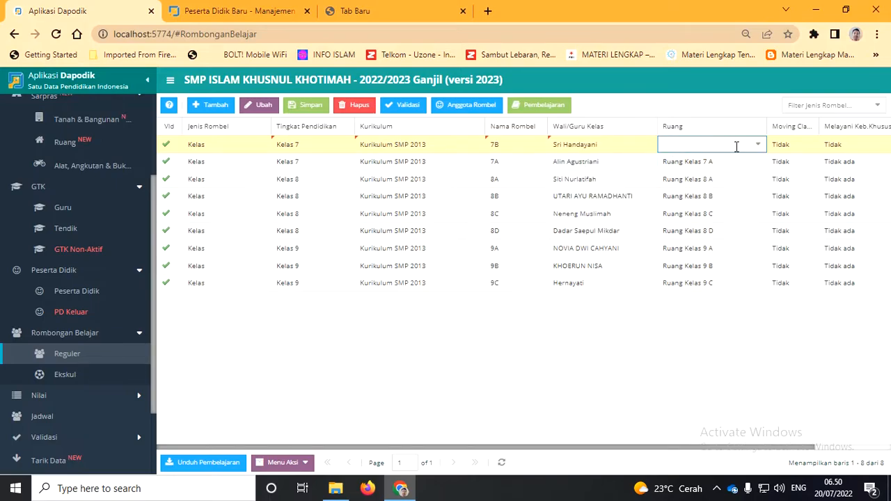
{"action": "left_click", "coordinate": [759, 145]}
{"action": "scroll", "coordinate": [725, 240], "scroll_direction": "down", "scroll_amount": 3}
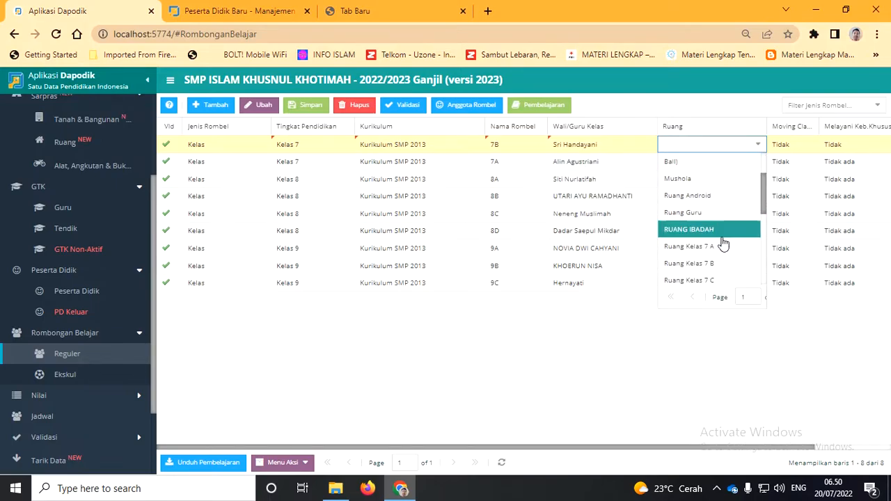
{"action": "scroll", "coordinate": [728, 242], "scroll_direction": "up", "scroll_amount": 2}
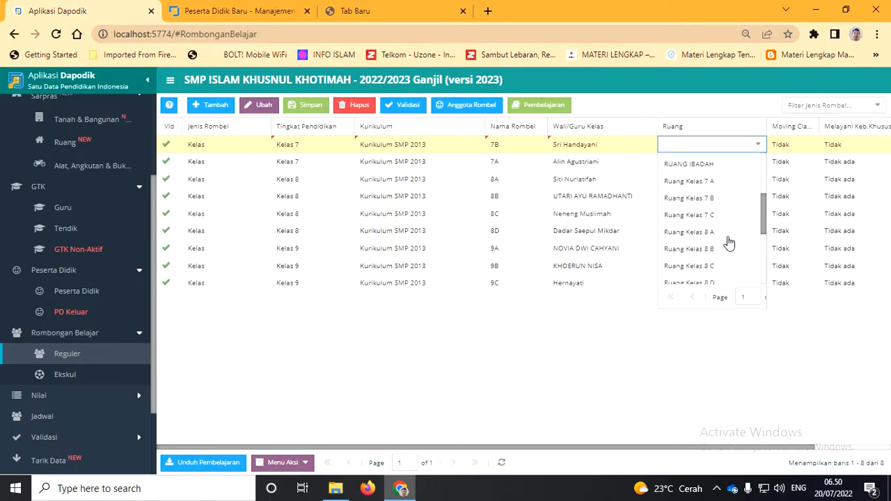
{"action": "left_click", "coordinate": [707, 206]}
{"action": "left_click", "coordinate": [306, 105]}
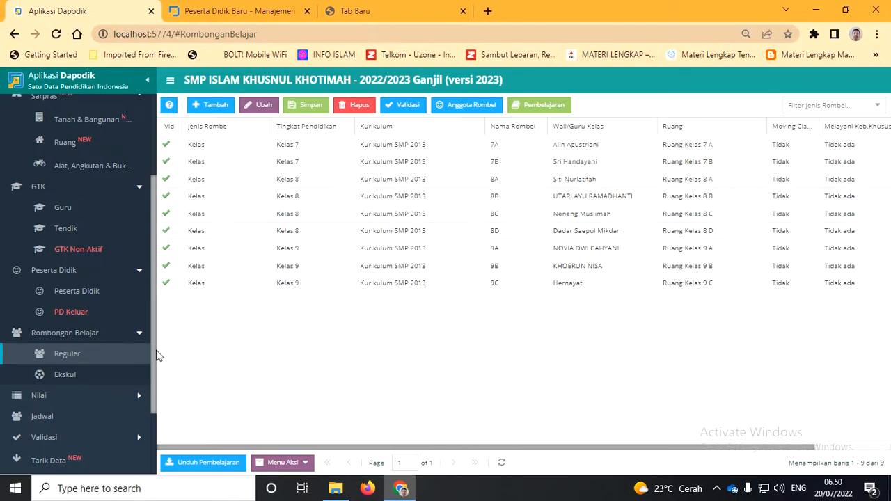
Add an extracurricular group named Pramuka and assign its supervising teacher
{"action": "left_click", "coordinate": [59, 373]}
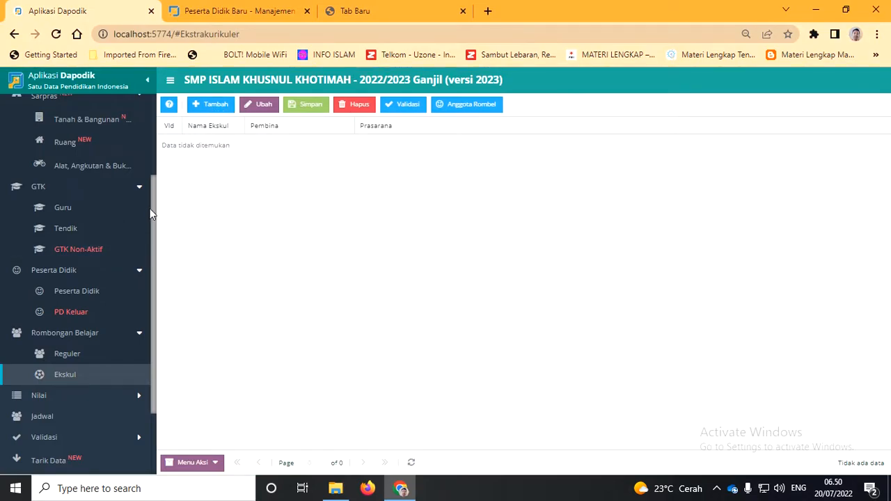
{"action": "scroll", "coordinate": [94, 171], "scroll_direction": "up", "scroll_amount": 3}
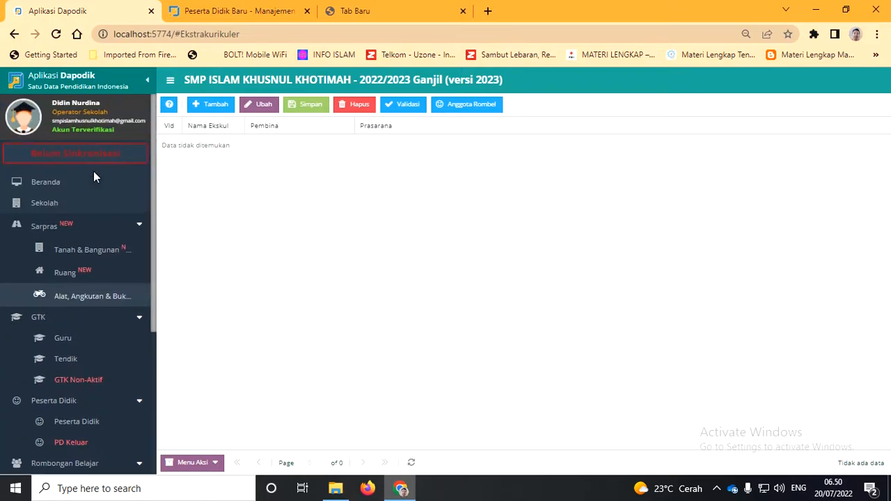
{"action": "scroll", "coordinate": [69, 278], "scroll_direction": "down", "scroll_amount": 3}
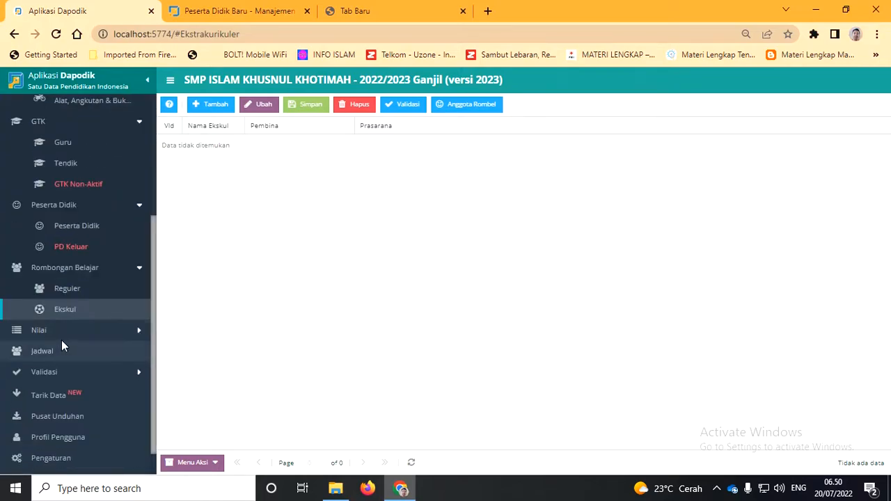
{"action": "left_click", "coordinate": [213, 105]}
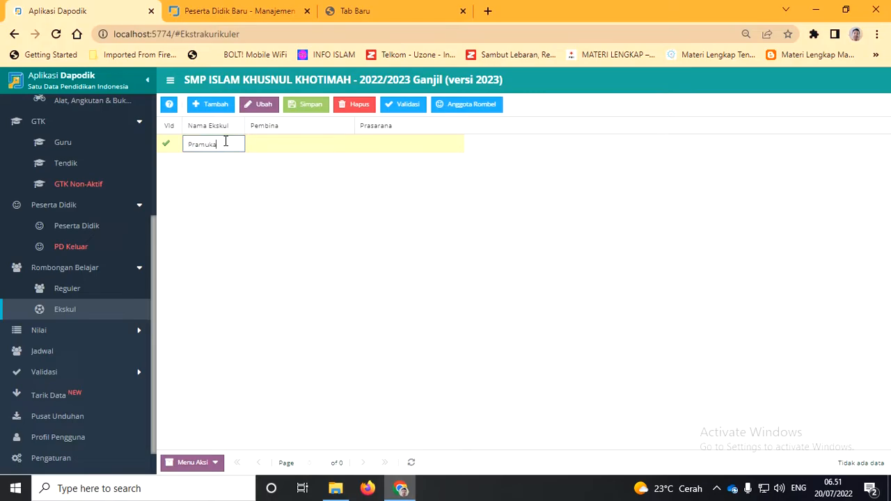
{"action": "left_click", "coordinate": [271, 146]}
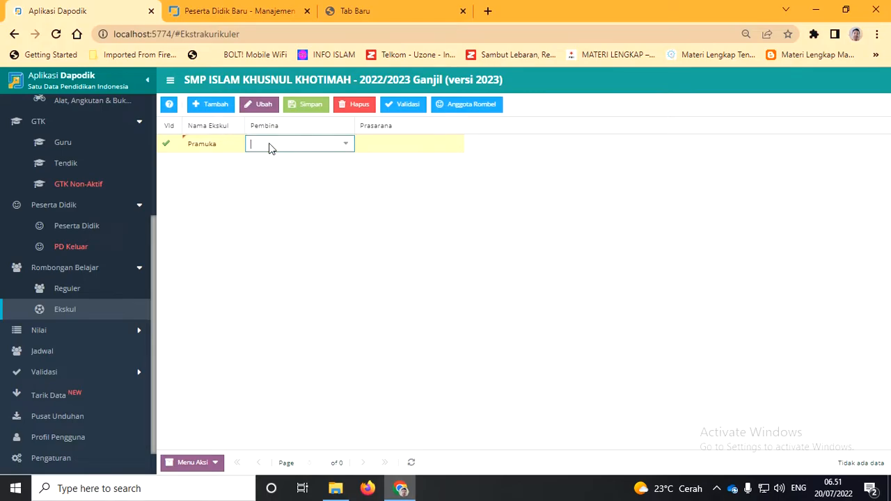
{"action": "left_click", "coordinate": [344, 145]}
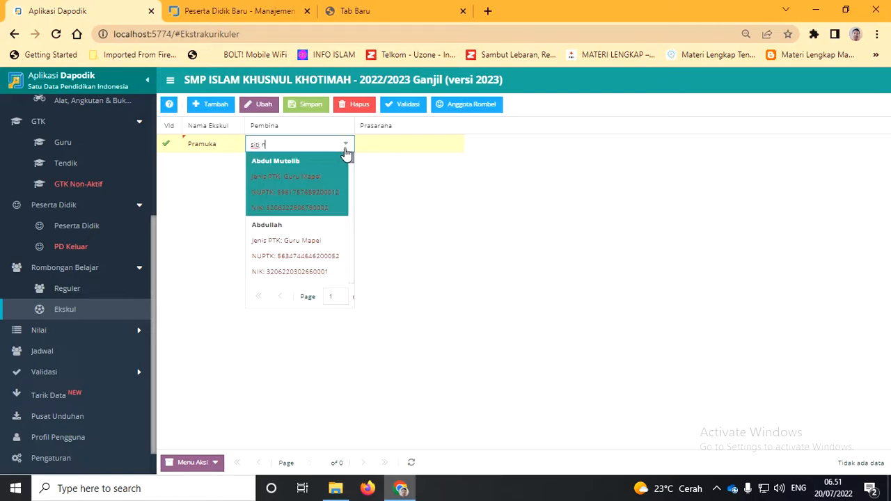
{"action": "left_click", "coordinate": [309, 175]}
Set the Pramuka group's facility to Lapangan Olahraga (Sepak Bola) and save the group
{"action": "left_click", "coordinate": [407, 149]}
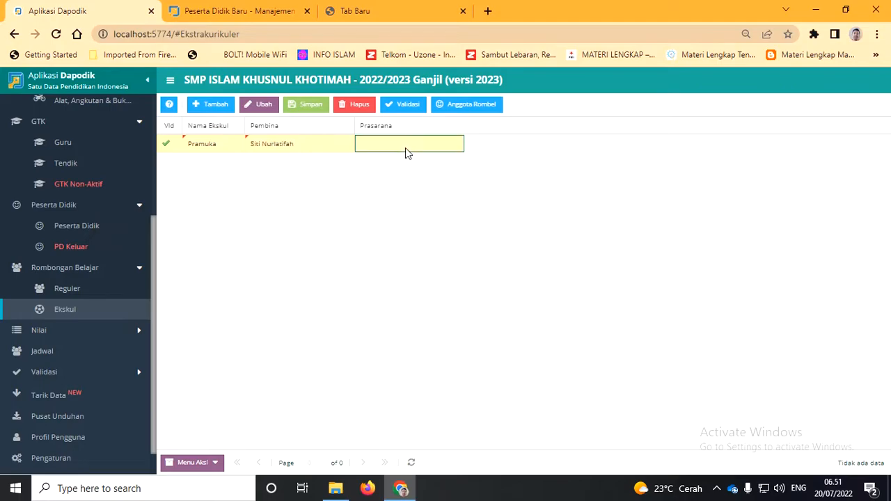
{"action": "left_click", "coordinate": [461, 145]}
{"action": "left_click", "coordinate": [433, 145]}
{"action": "left_click", "coordinate": [434, 148]}
{"action": "left_click", "coordinate": [456, 144]}
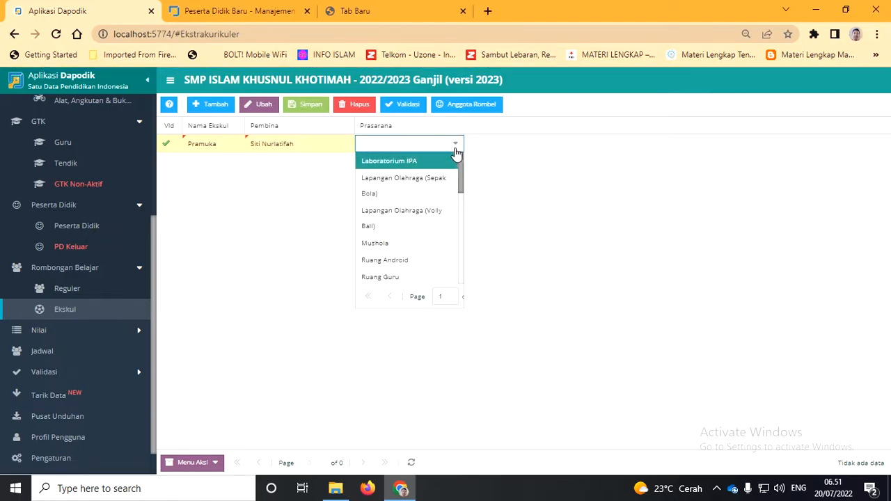
{"action": "left_click", "coordinate": [450, 187]}
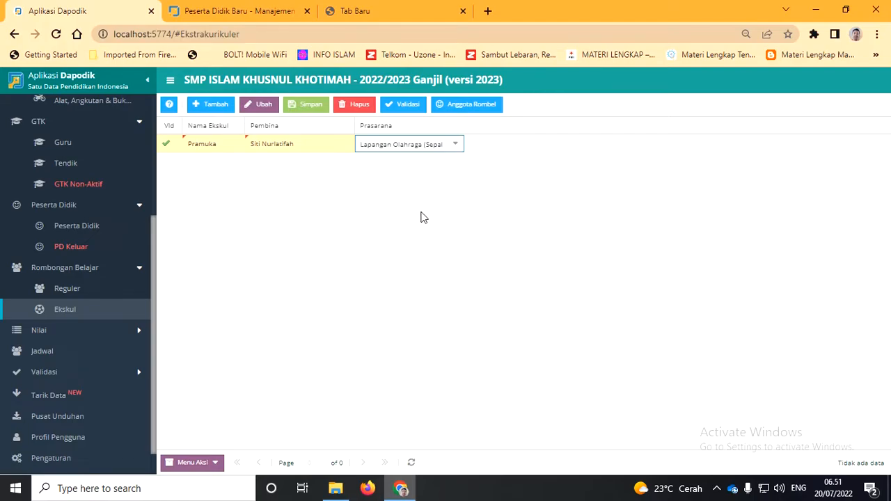
{"action": "left_click", "coordinate": [456, 147]}
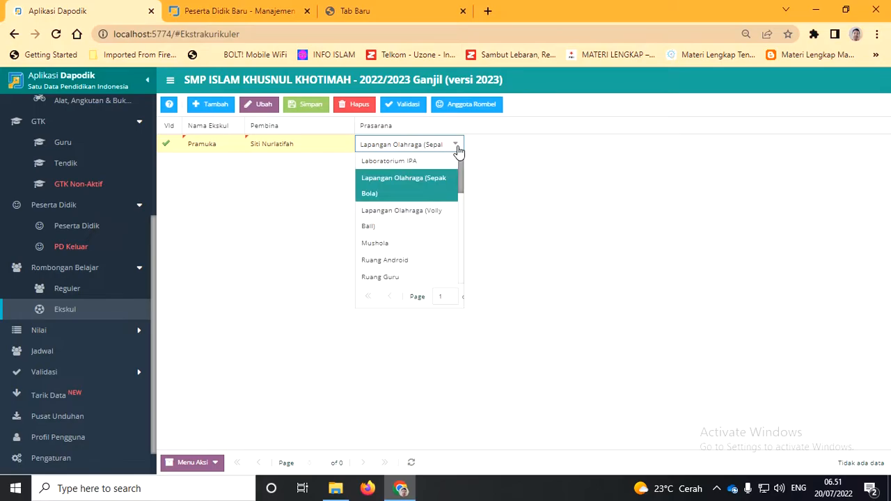
{"action": "scroll", "coordinate": [418, 235], "scroll_direction": "down", "scroll_amount": 3}
{"action": "scroll", "coordinate": [418, 233], "scroll_direction": "down", "scroll_amount": 3}
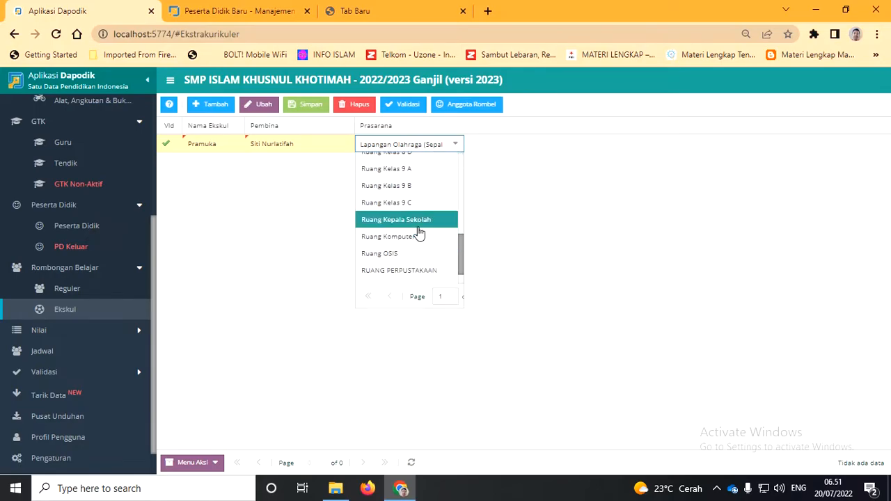
{"action": "left_click", "coordinate": [277, 252]}
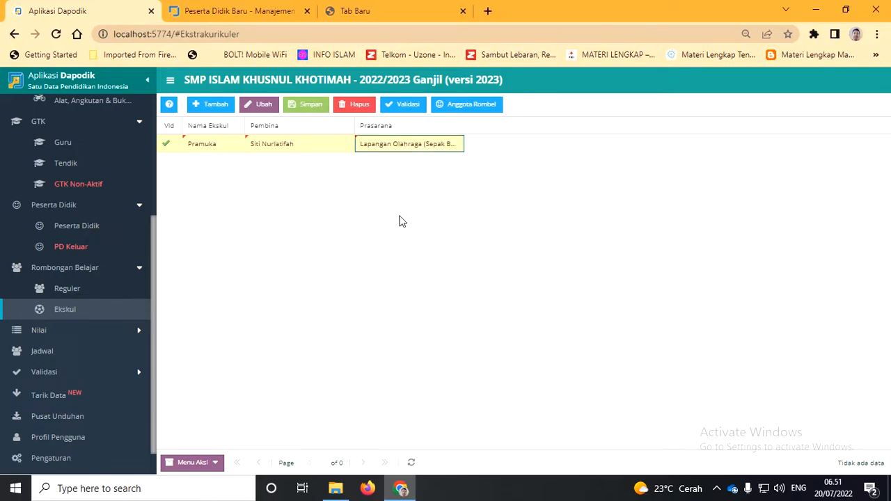
{"action": "left_click", "coordinate": [310, 108]}
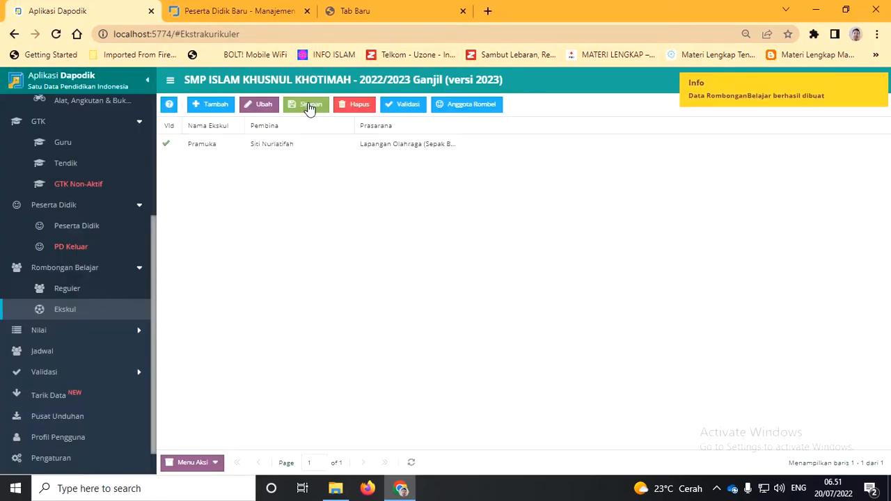
Try to add an extracurricular record with its study group in the school's detailed data
{"action": "scroll", "coordinate": [147, 197], "scroll_direction": "up", "scroll_amount": 3}
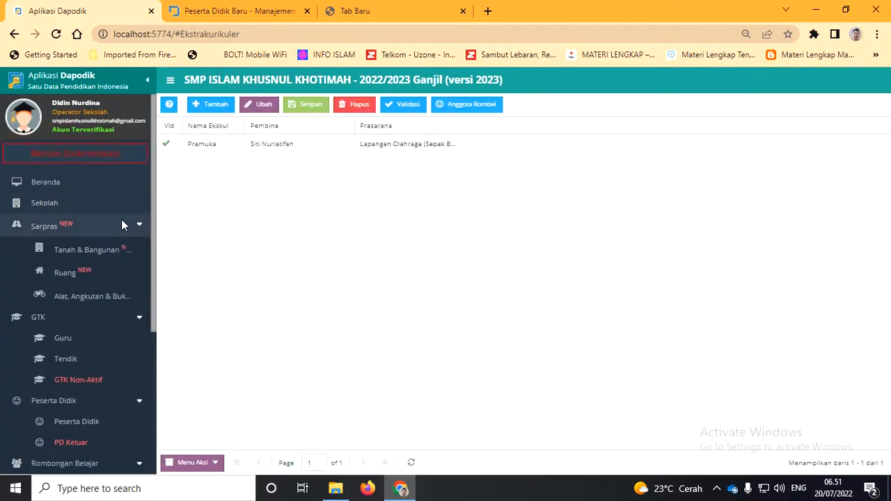
{"action": "left_click", "coordinate": [51, 203]}
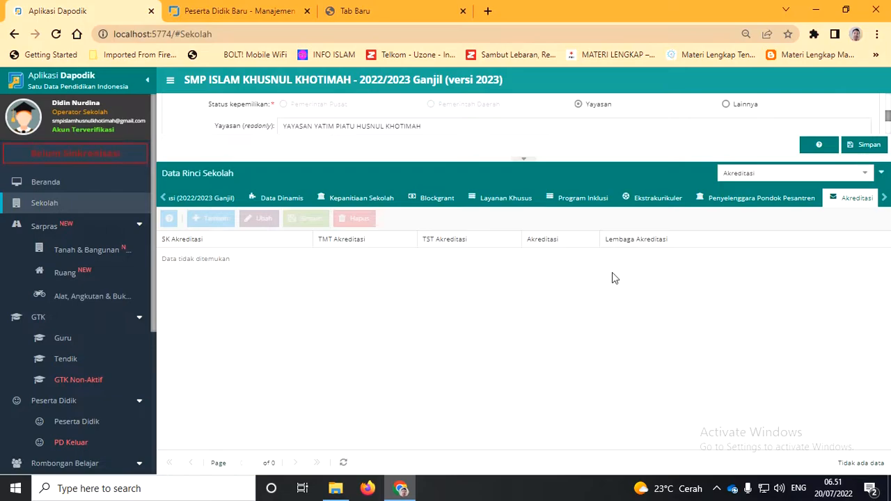
{"action": "left_click", "coordinate": [672, 200]}
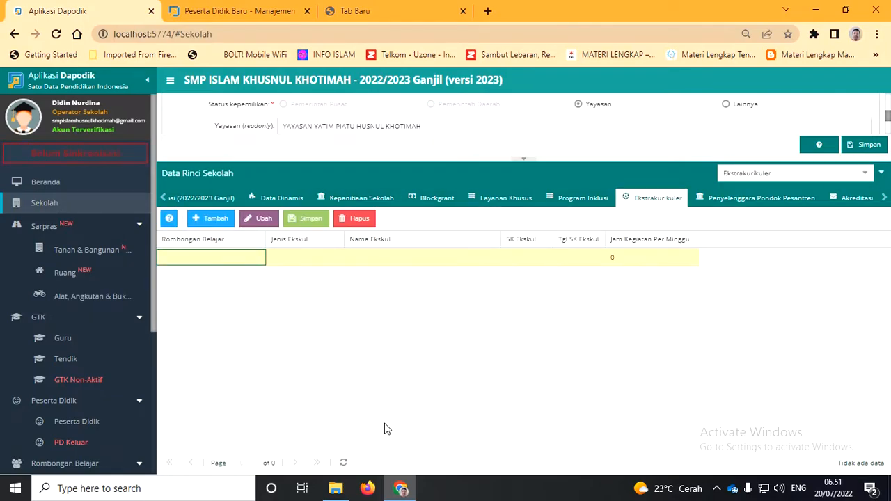
{"action": "left_click", "coordinate": [342, 462]}
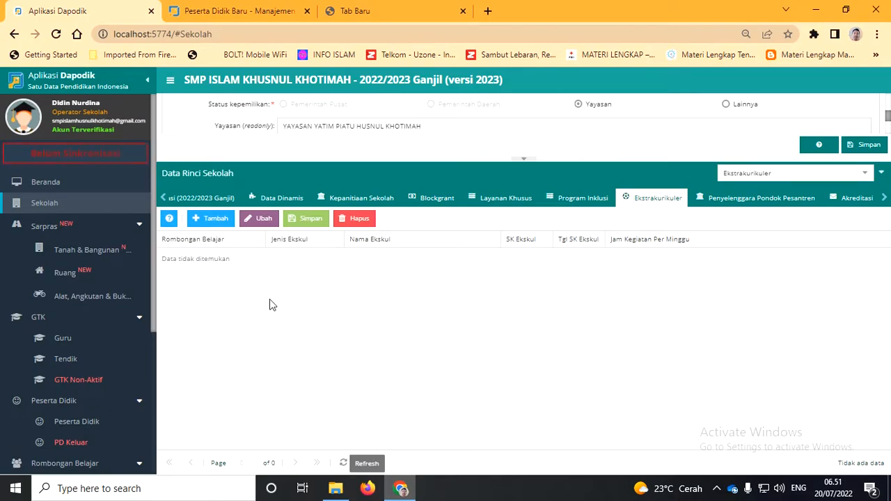
{"action": "left_click", "coordinate": [216, 219]}
{"action": "left_click", "coordinate": [257, 262]}
{"action": "left_click", "coordinate": [362, 354]}
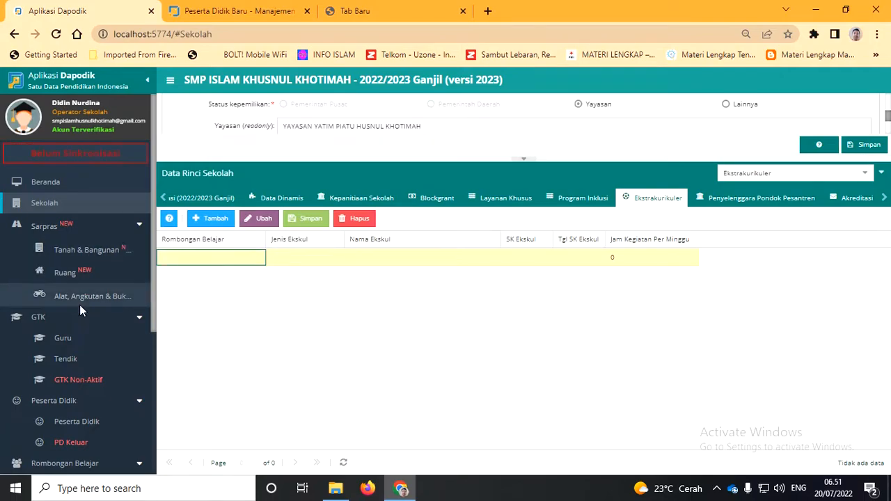
Add the first available student as a member of the Pramuka extracurricular group
{"action": "scroll", "coordinate": [80, 334], "scroll_direction": "down", "scroll_amount": 2}
{"action": "left_click", "coordinate": [65, 375]}
{"action": "left_click", "coordinate": [258, 146]}
{"action": "left_click", "coordinate": [472, 109]}
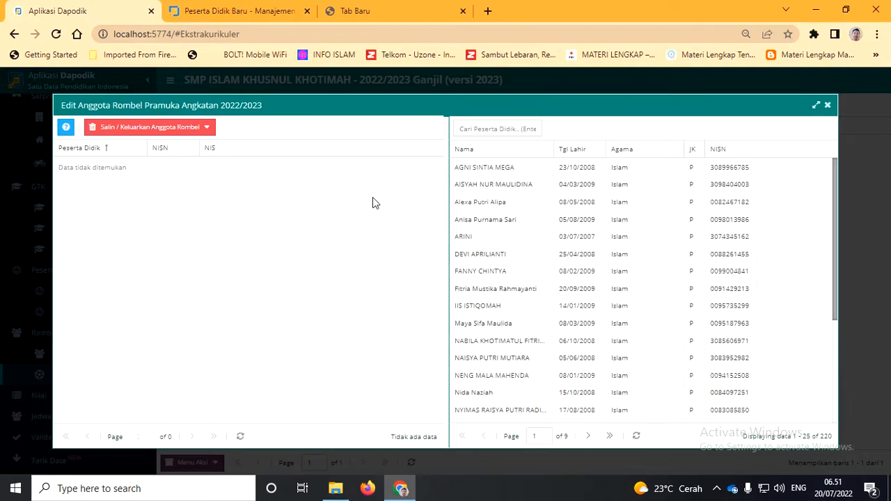
{"action": "left_click_drag", "start_coordinate": [484, 169], "coordinate": [271, 189]}
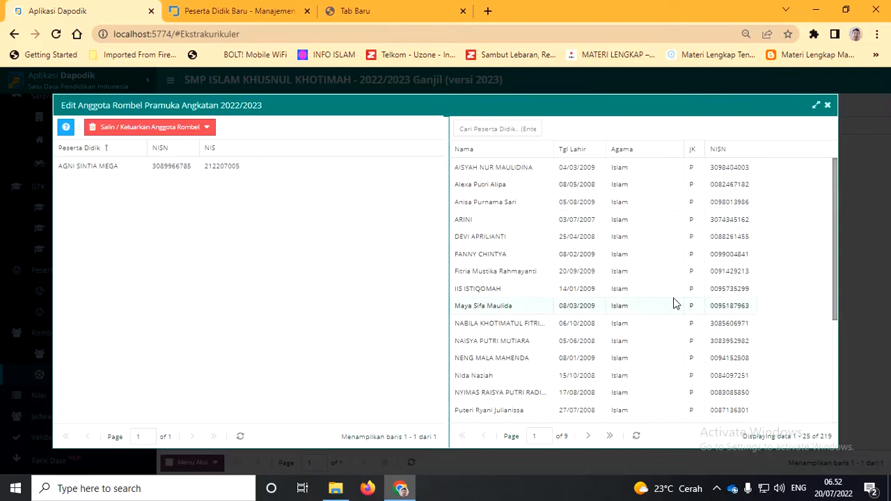
{"action": "left_click", "coordinate": [827, 104]}
Check the member list of the Pramuka extracurricular group
{"action": "left_click", "coordinate": [224, 149]}
{"action": "left_click", "coordinate": [474, 106]}
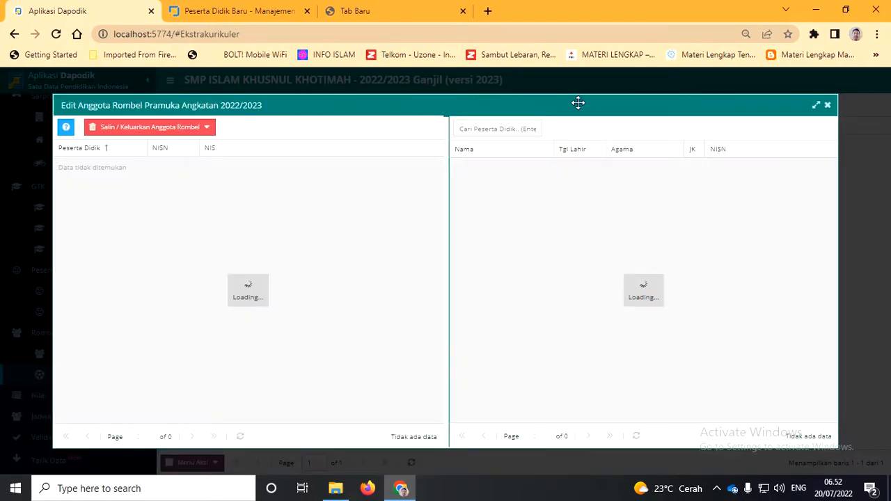
{"action": "left_click", "coordinate": [827, 106]}
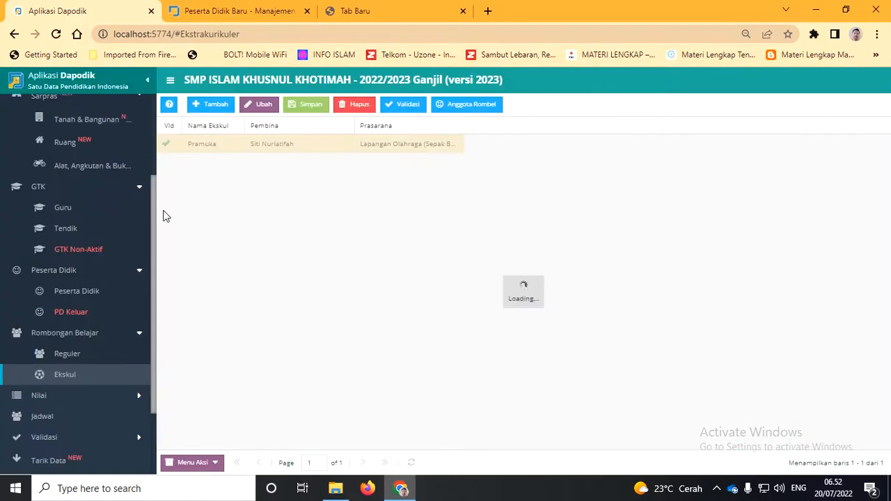
Refresh the school's extracurricular records and try to add one with its study group, consulting the table's field guide
{"action": "scroll", "coordinate": [115, 195], "scroll_direction": "up", "scroll_amount": 3}
{"action": "left_click", "coordinate": [43, 203]}
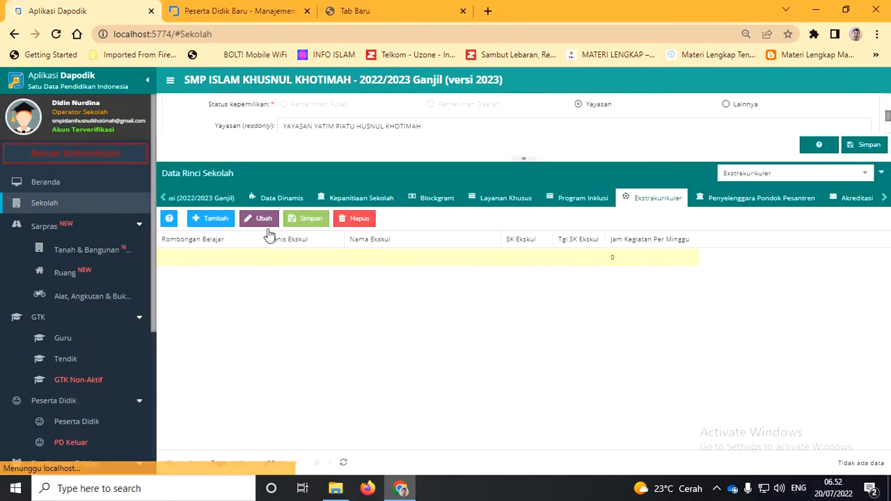
{"action": "left_click", "coordinate": [346, 463]}
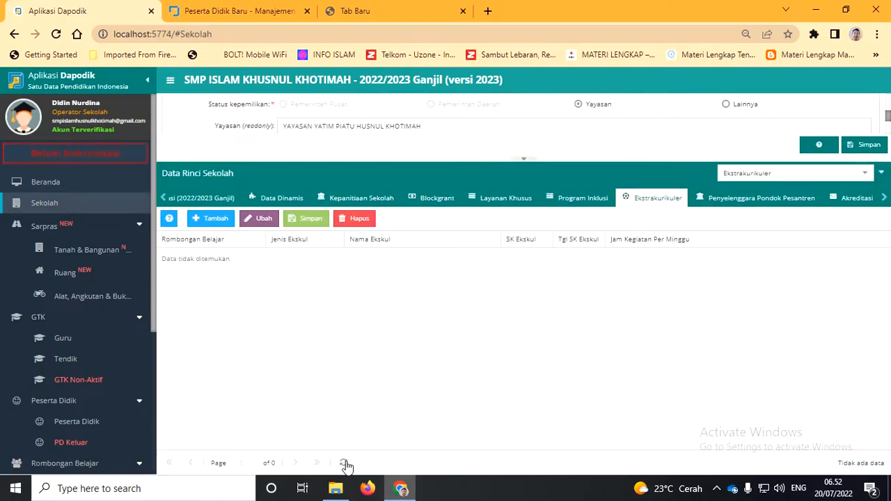
{"action": "left_click", "coordinate": [343, 465]}
{"action": "left_click", "coordinate": [213, 227]}
{"action": "left_click", "coordinate": [257, 262]}
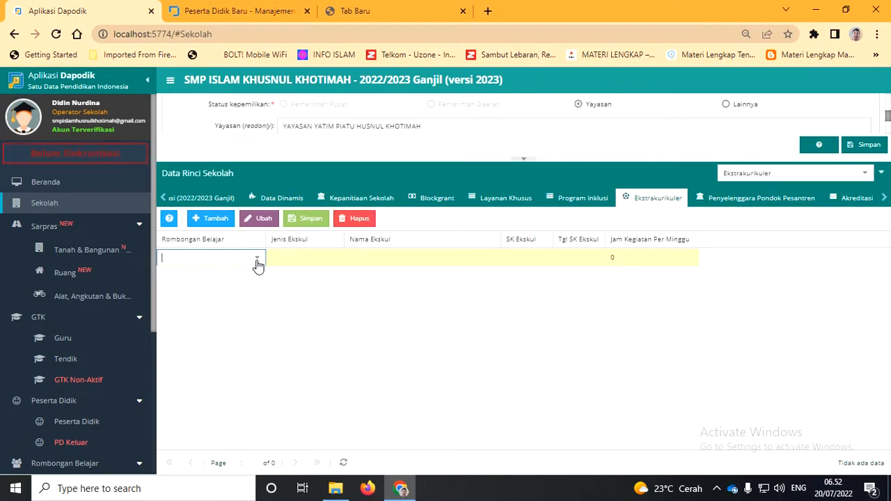
{"action": "left_click", "coordinate": [170, 220]}
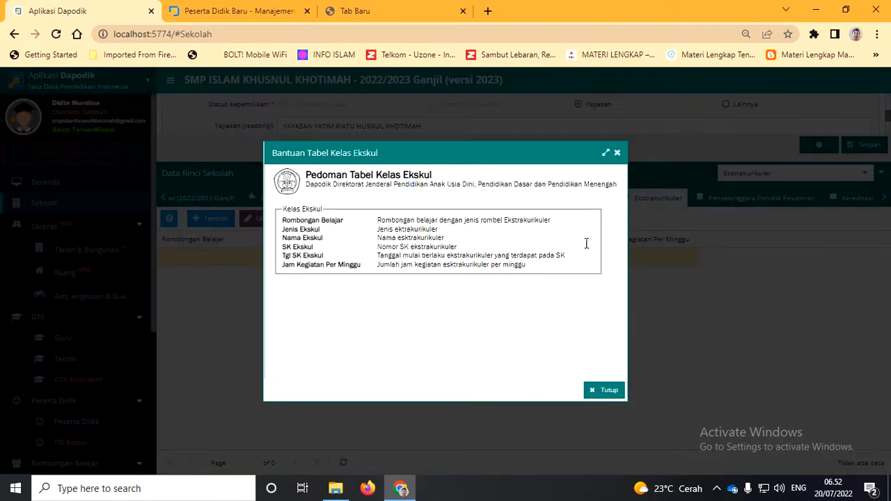
{"action": "left_click", "coordinate": [617, 153]}
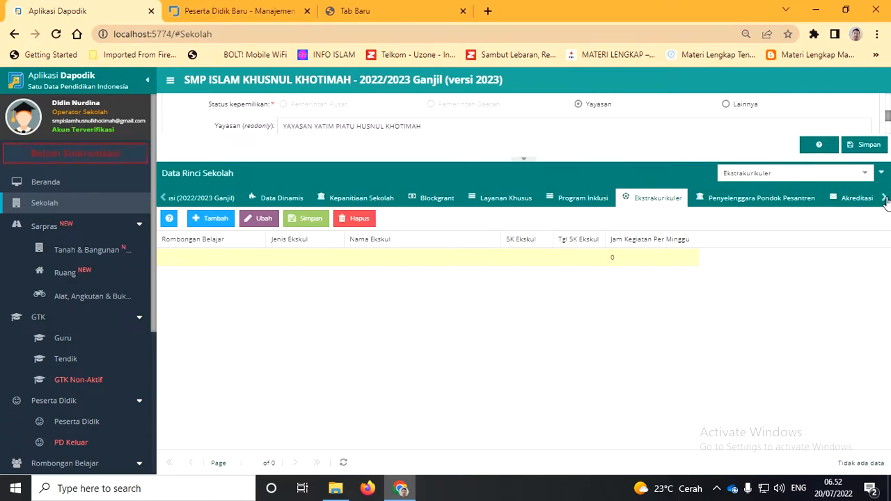
Look through the available Satuan Tugas types for a new record in the school's Kepanitiaan Sekolah data
{"action": "left_click", "coordinate": [334, 200]}
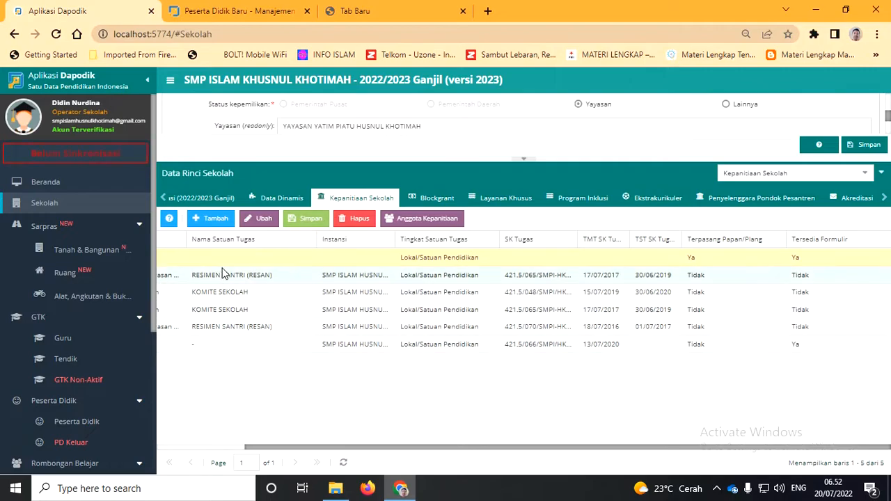
{"action": "left_click", "coordinate": [247, 261]}
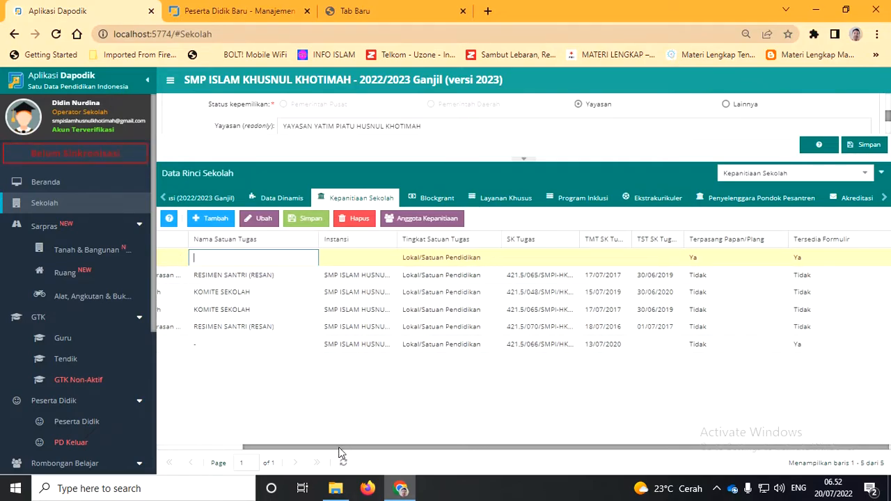
{"action": "left_click_drag", "start_coordinate": [339, 448], "coordinate": [253, 449]}
{"action": "left_click", "coordinate": [247, 260]}
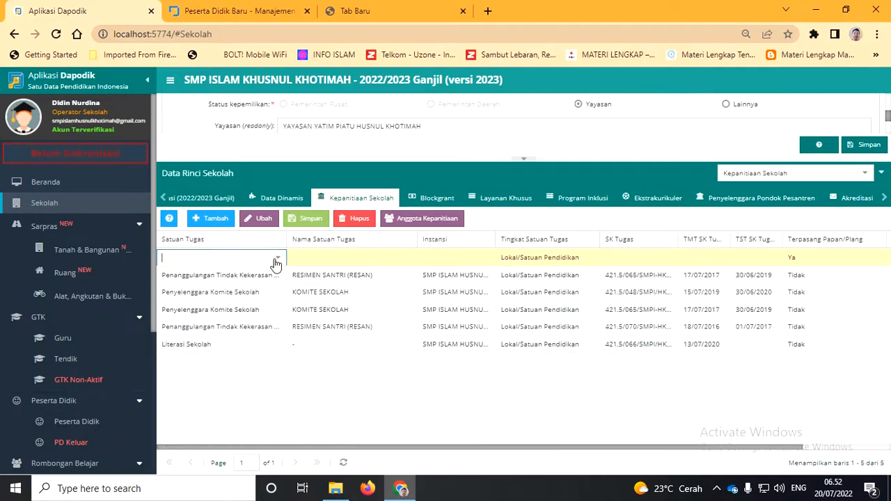
{"action": "left_click", "coordinate": [275, 258]}
{"action": "mouse_move", "coordinate": [281, 307]}
{"action": "left_mouse_down"}
{"action": "mouse_move", "coordinate": [279, 339]}
{"action": "mouse_move", "coordinate": [281, 292]}
{"action": "left_mouse_up"}
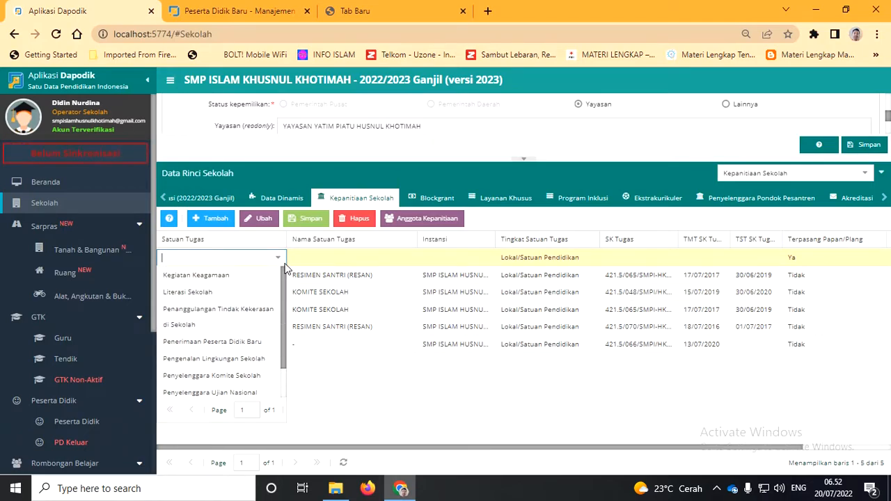
{"action": "scroll", "coordinate": [280, 308], "scroll_direction": "down", "scroll_amount": 2}
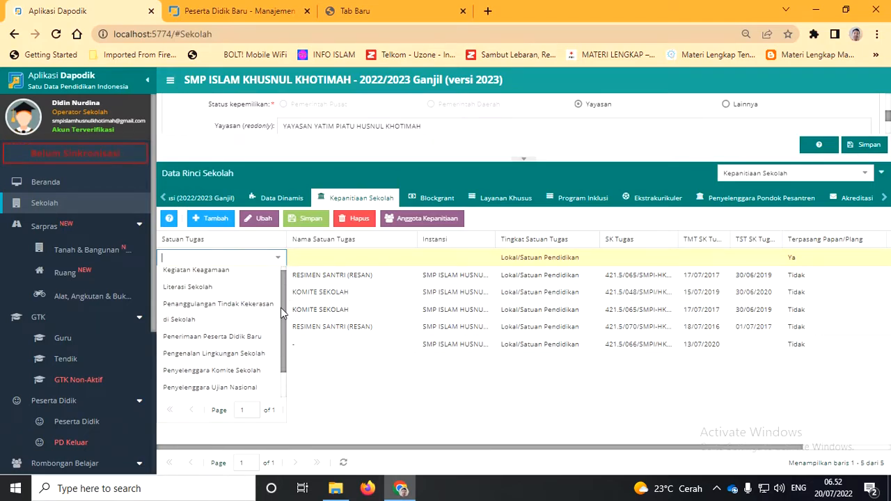
{"action": "left_click", "coordinate": [364, 376]}
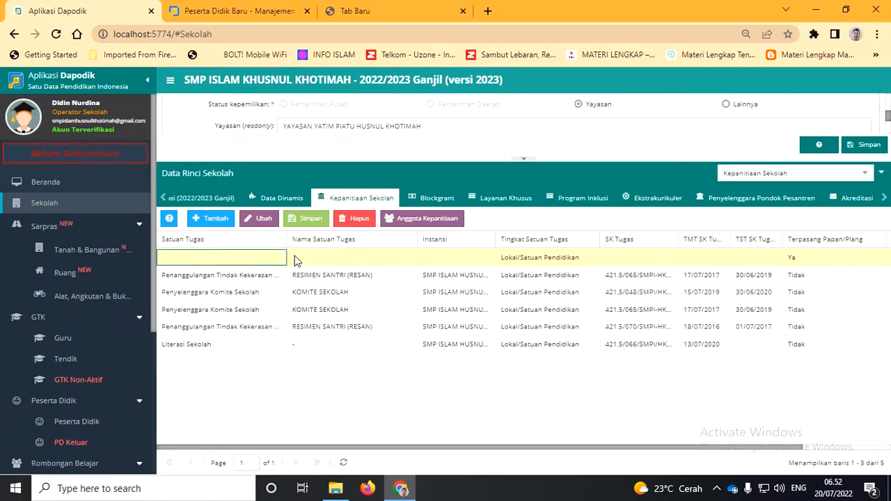
Review the extracurricular group list and the bulk actions available for it
{"action": "scroll", "coordinate": [112, 376], "scroll_direction": "down", "scroll_amount": 3}
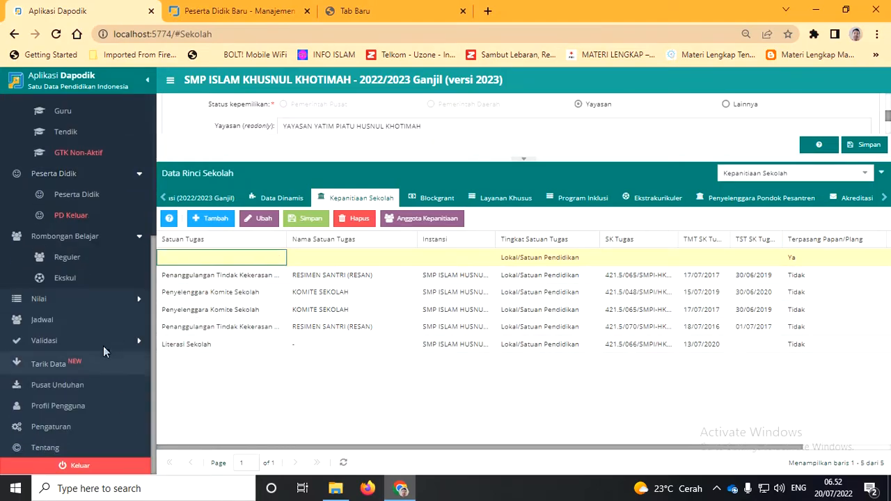
{"action": "left_click", "coordinate": [81, 275]}
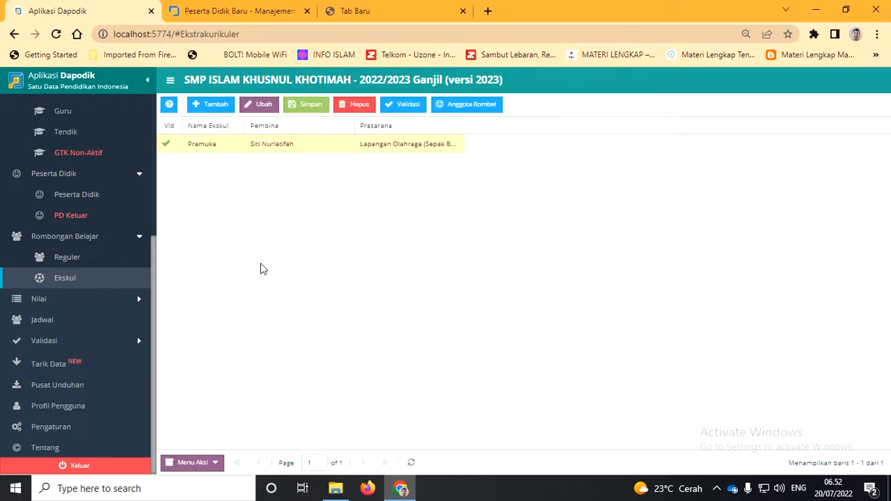
{"action": "left_click", "coordinate": [215, 463]}
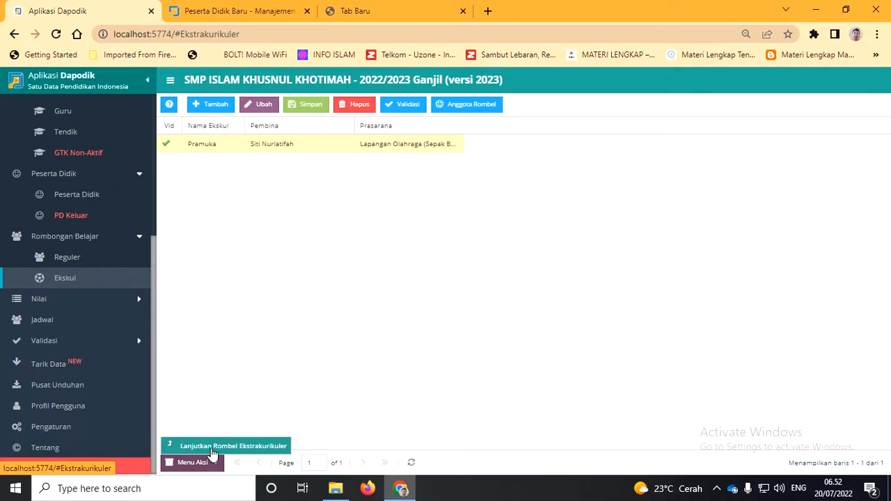
{"action": "left_click", "coordinate": [304, 308]}
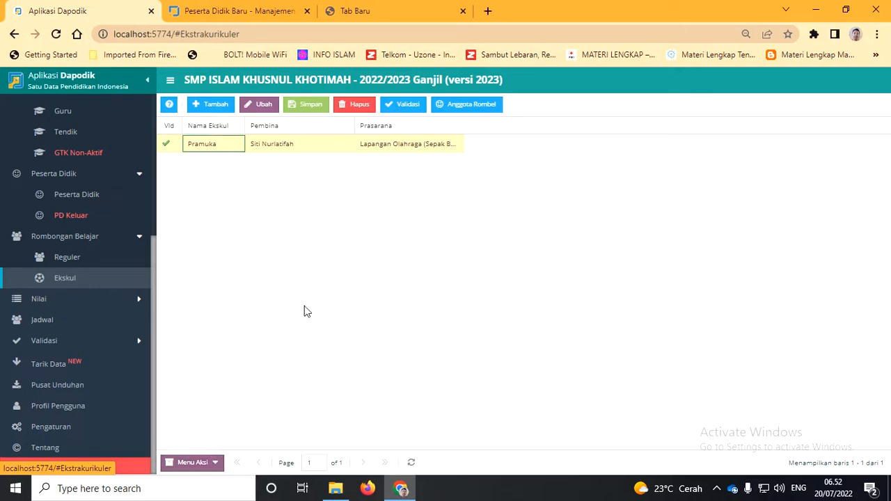
Check whether grade entry is available for both Rapor and US/USBN
{"action": "left_click", "coordinate": [133, 302]}
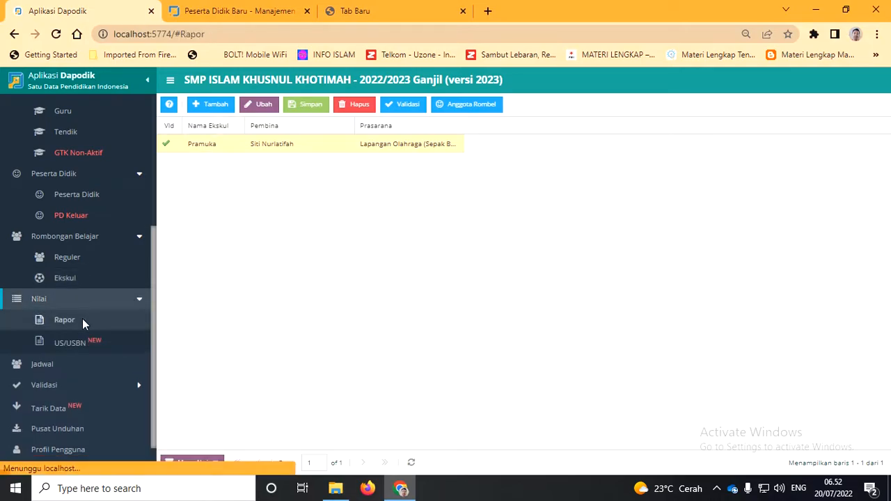
{"action": "left_click", "coordinate": [81, 319]}
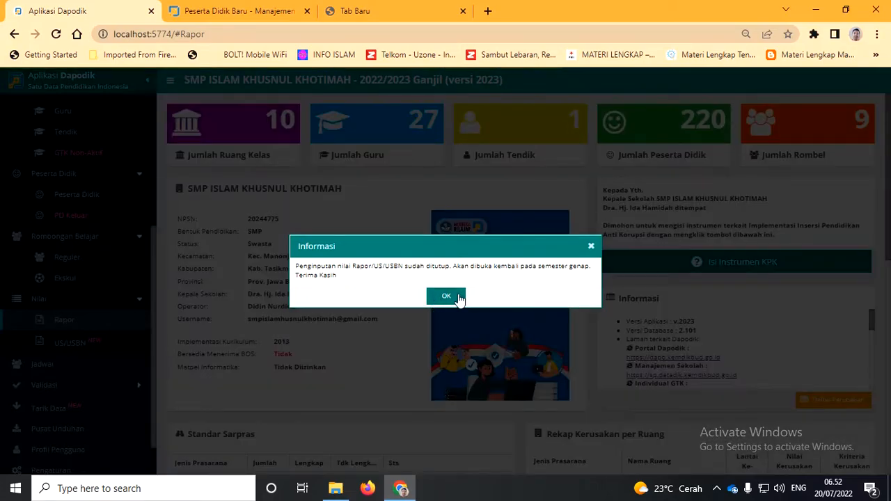
{"action": "left_click", "coordinate": [460, 298]}
{"action": "scroll", "coordinate": [141, 308], "scroll_direction": "down", "scroll_amount": 1}
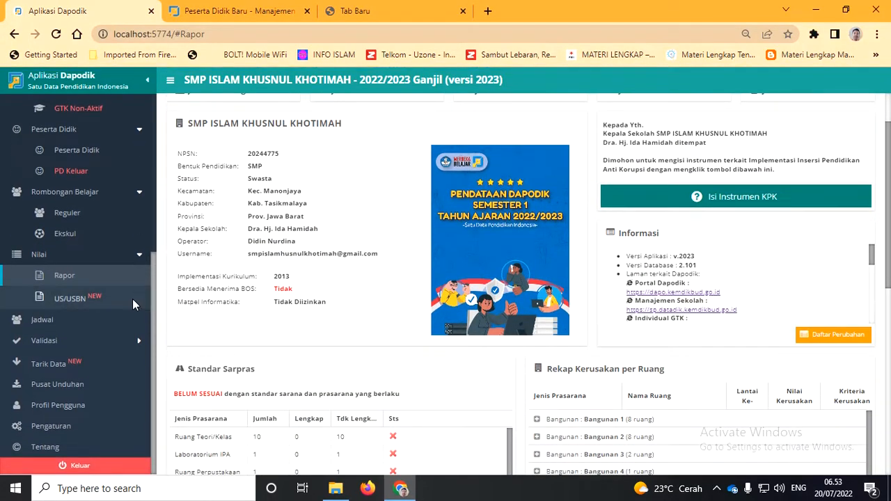
{"action": "left_click", "coordinate": [72, 297]}
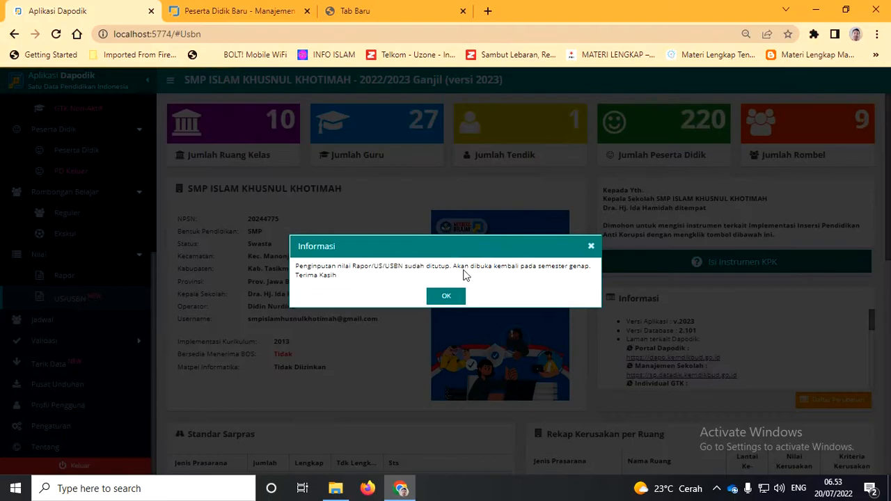
{"action": "left_click", "coordinate": [448, 298]}
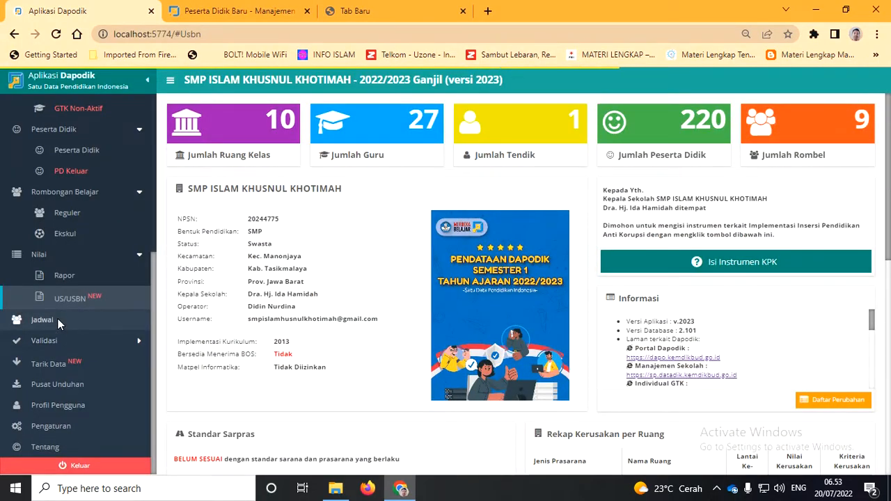
Open the lesson schedule and check the school's operating time (Waktu Penyelenggaraan)
{"action": "left_click", "coordinate": [57, 319]}
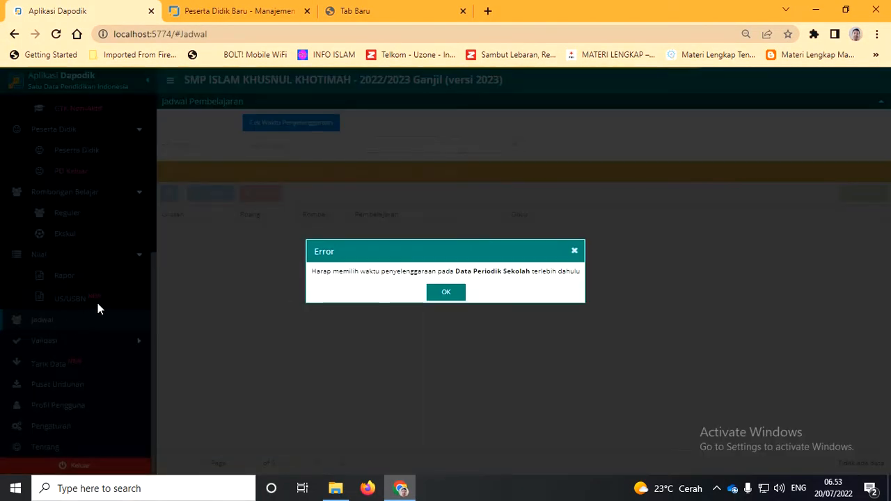
{"action": "left_click", "coordinate": [452, 295]}
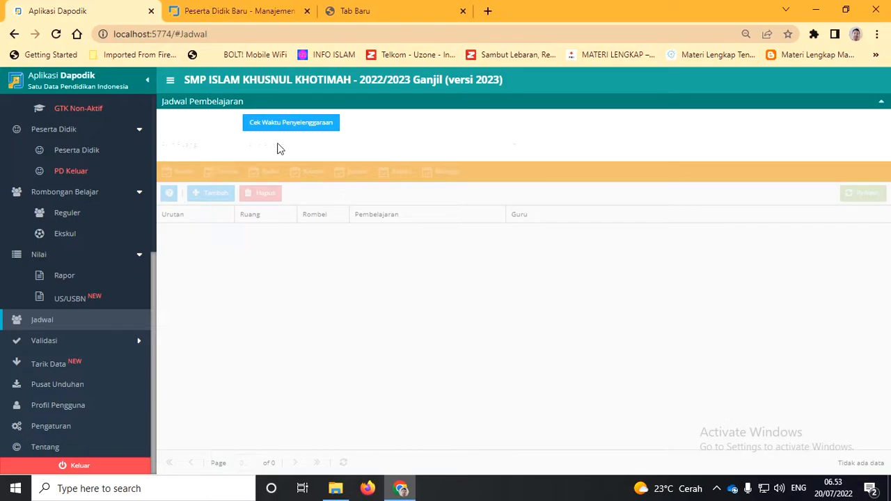
{"action": "left_click", "coordinate": [305, 129]}
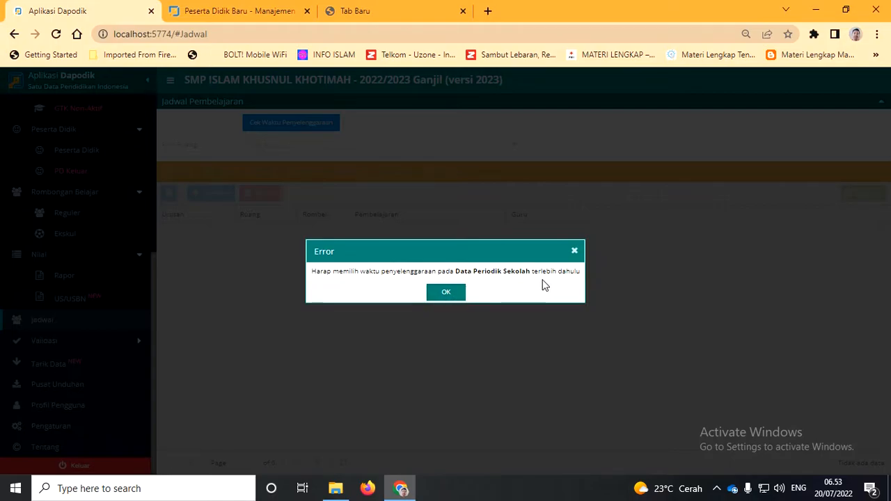
{"action": "left_click", "coordinate": [452, 294]}
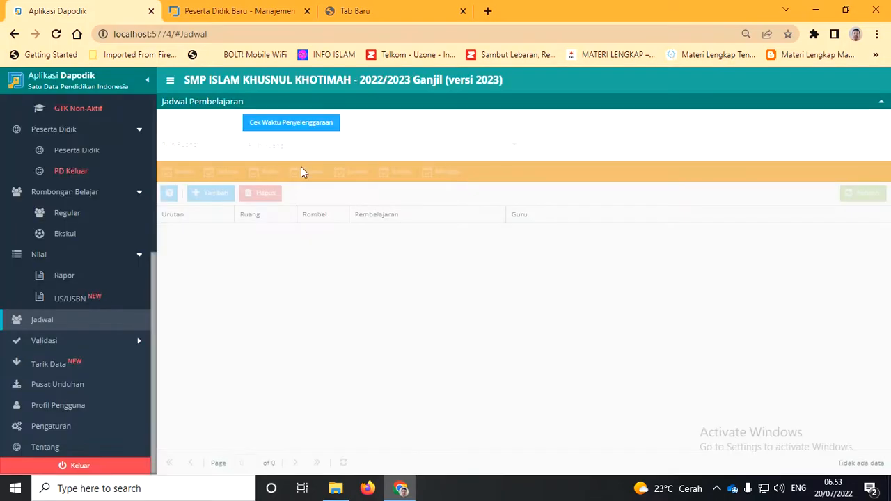
{"action": "scroll", "coordinate": [98, 311], "scroll_direction": "up", "scroll_amount": 4}
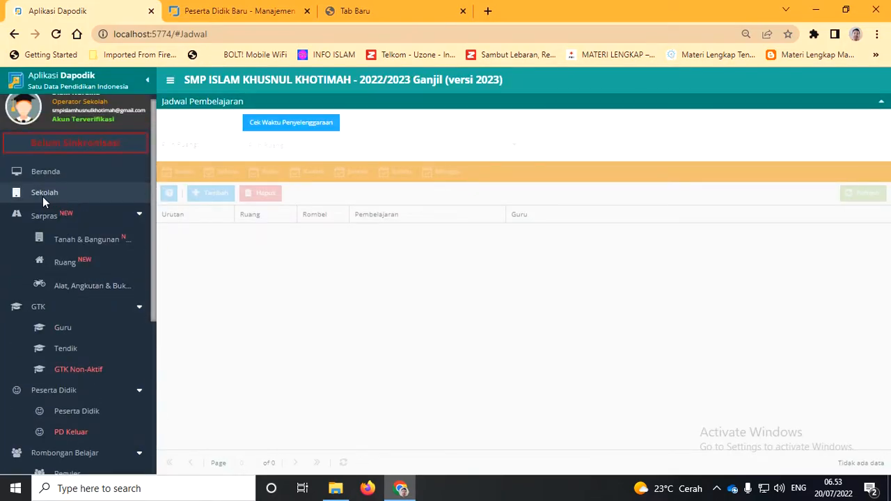
{"action": "scroll", "coordinate": [77, 327], "scroll_direction": "down", "scroll_amount": 4}
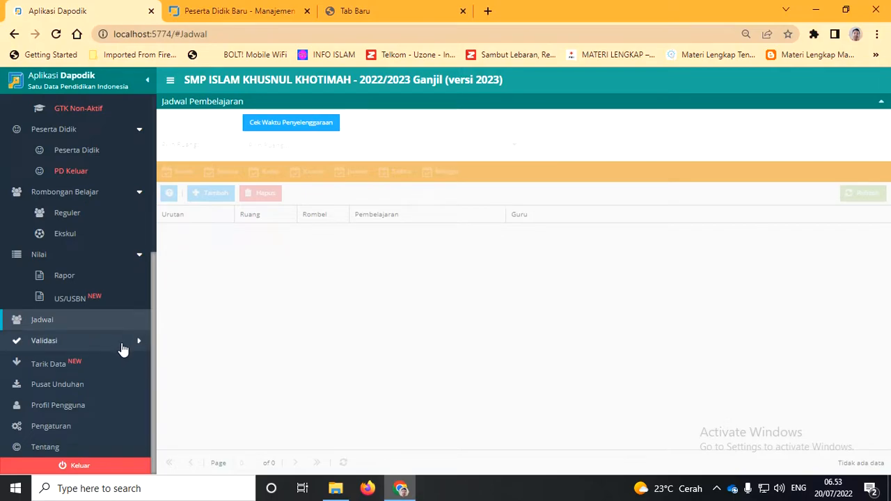
Run the local validation and review the results for the school data
{"action": "left_click", "coordinate": [60, 342]}
{"action": "scroll", "coordinate": [102, 377], "scroll_direction": "down", "scroll_amount": 1}
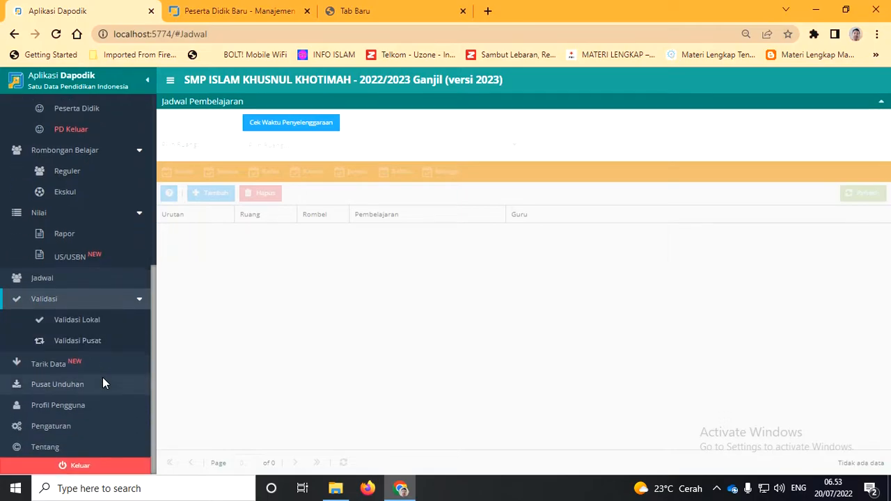
{"action": "left_click", "coordinate": [64, 367]}
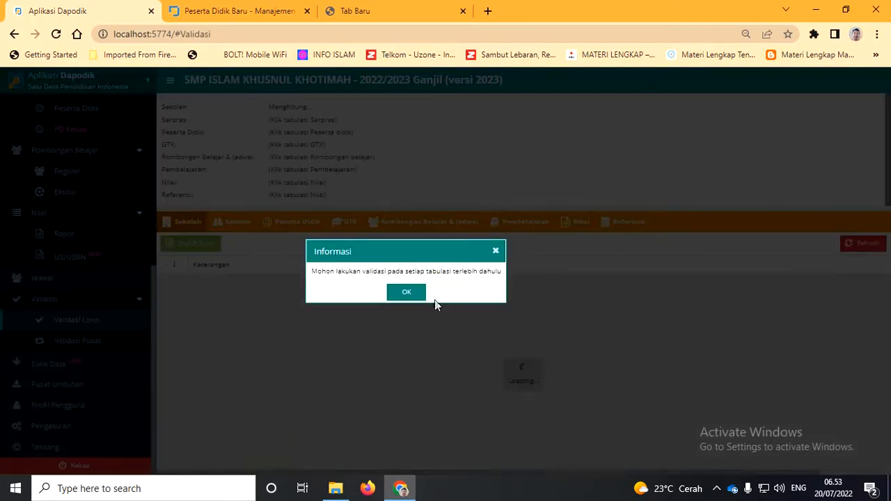
{"action": "left_click", "coordinate": [407, 292]}
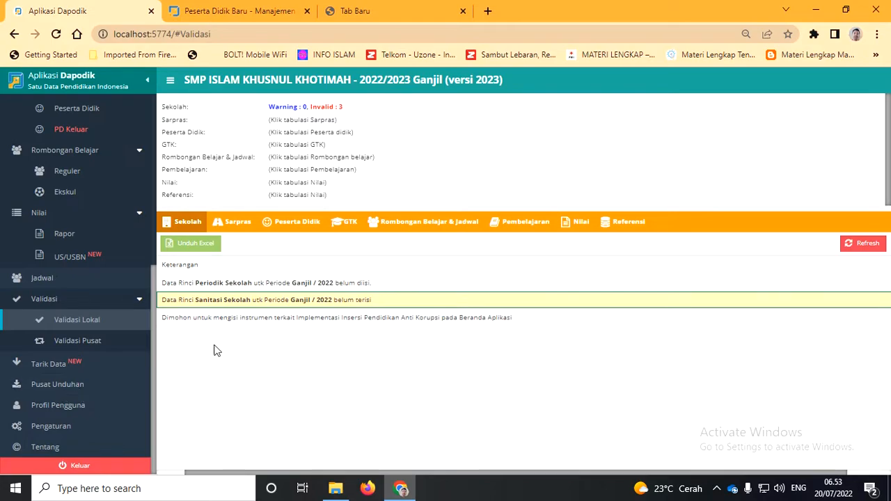
Browse the Peraturan, Formulir, Manajemen and Lain-Lain files in the download centre
{"action": "left_click", "coordinate": [71, 388]}
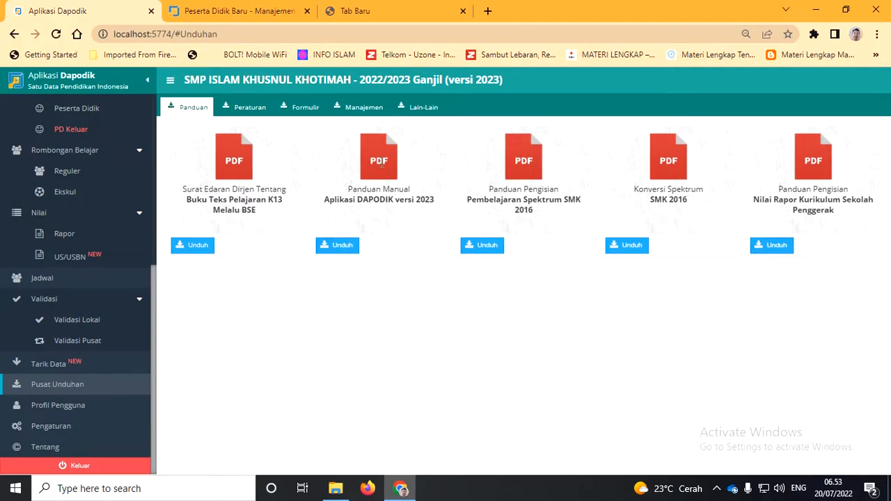
{"action": "left_click", "coordinate": [251, 110]}
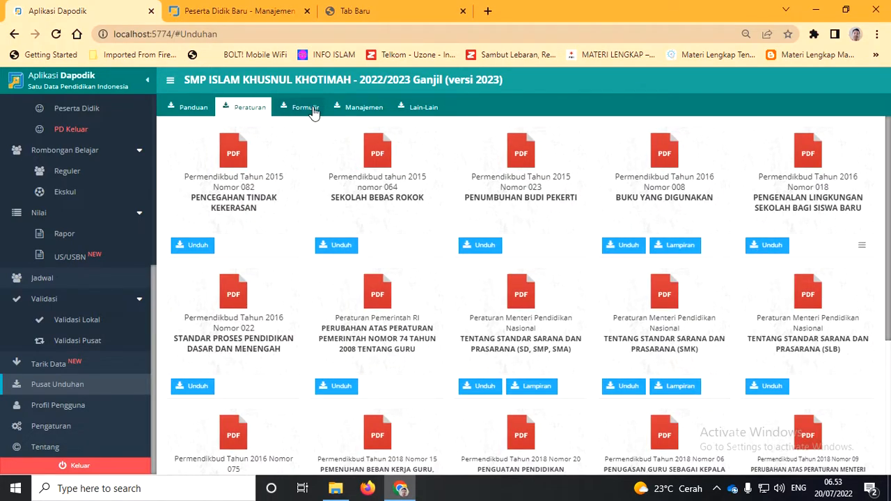
{"action": "left_click", "coordinate": [313, 110]}
{"action": "left_click", "coordinate": [368, 110]}
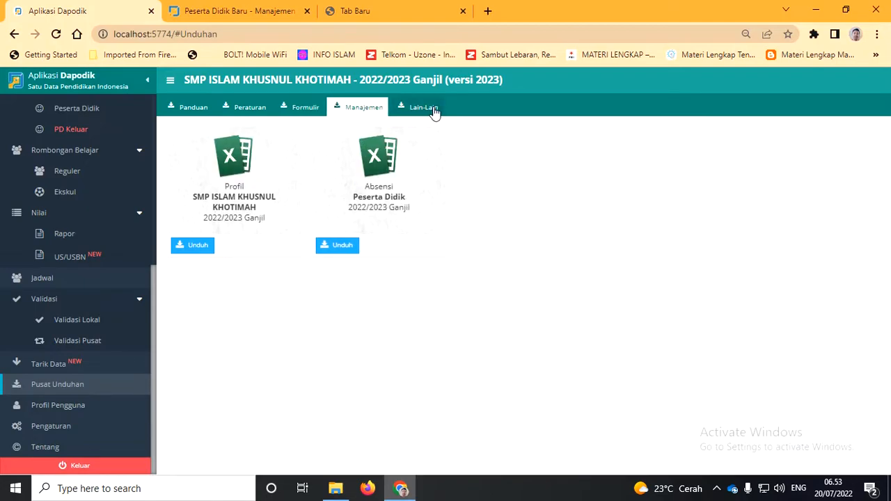
{"action": "left_click", "coordinate": [434, 110]}
{"action": "left_click", "coordinate": [369, 109]}
{"action": "left_click", "coordinate": [717, 488]}
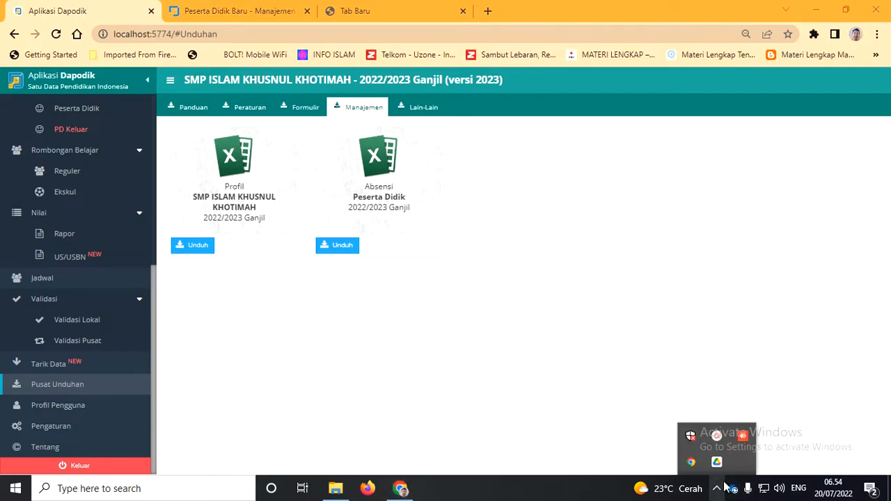
{"action": "left_click", "coordinate": [692, 333]}
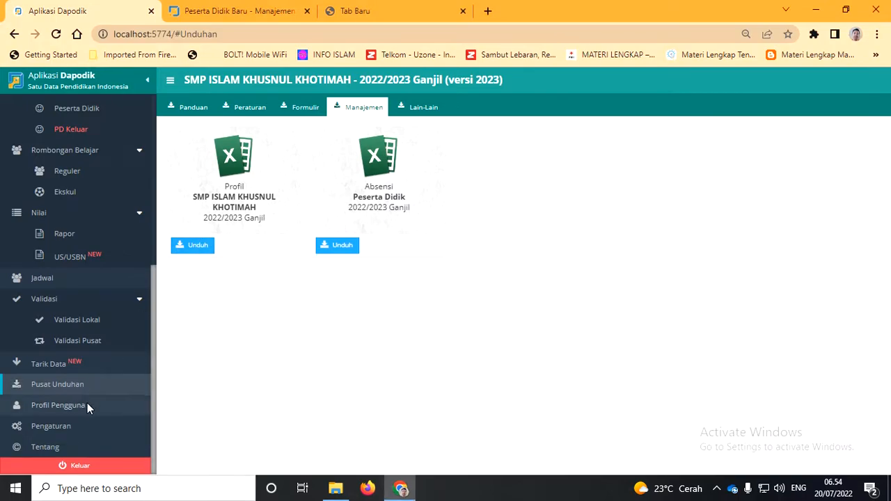
Open the application settings (Pengaturan) and start choosing a new school letterhead image under Gambar Kop Sekolah
{"action": "left_click", "coordinate": [47, 426]}
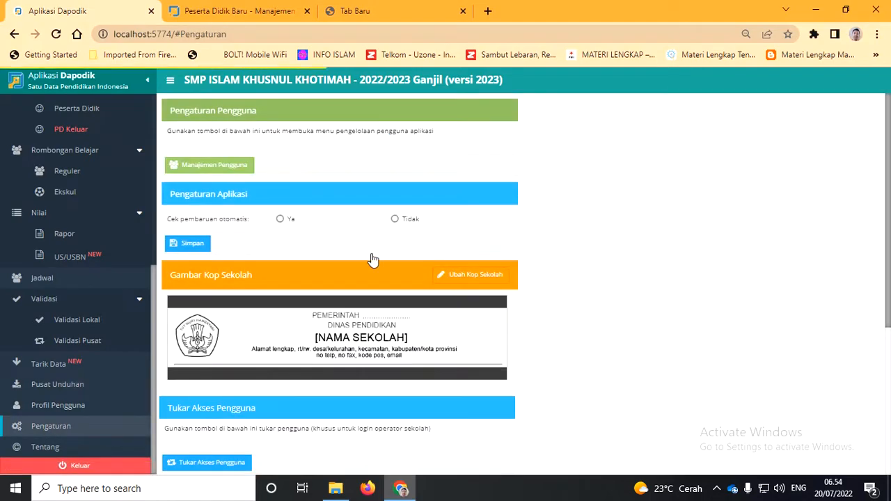
{"action": "scroll", "coordinate": [348, 311], "scroll_direction": "down", "scroll_amount": 1}
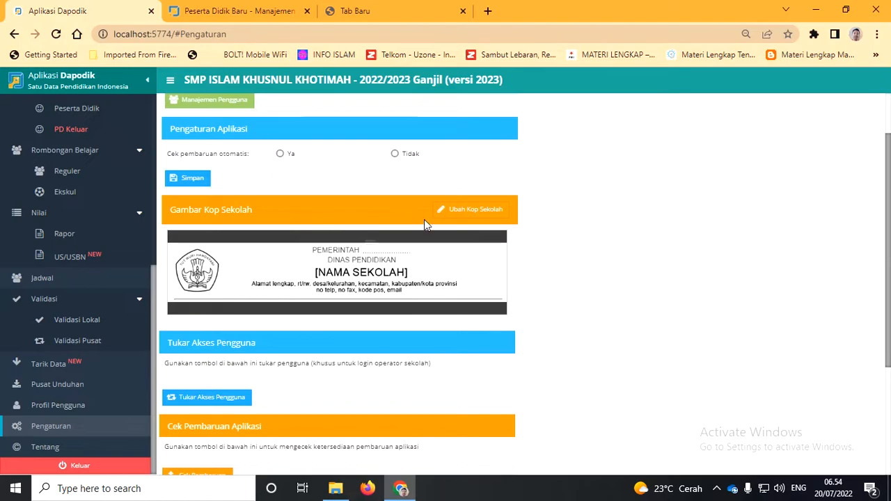
{"action": "left_click", "coordinate": [467, 216]}
{"action": "left_click", "coordinate": [537, 296]}
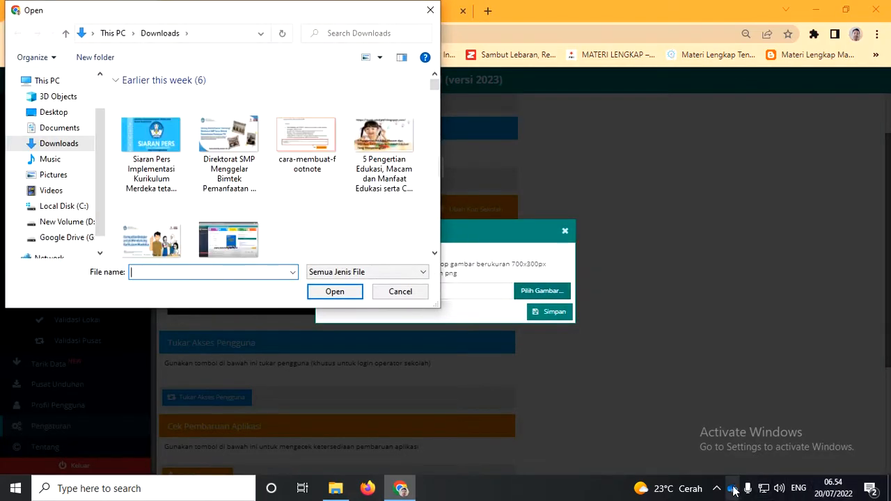
{"action": "left_click", "coordinate": [717, 488]}
{"action": "left_click", "coordinate": [716, 435]}
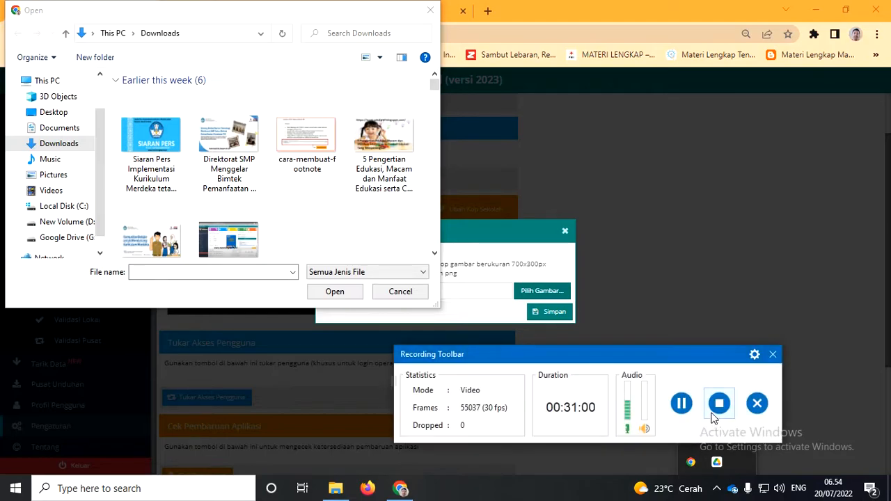
{"action": "left_click", "coordinate": [773, 355]}
Browse the New Volume (D:) drive for a letterhead image, cancel the replacement and review the remaining settings
{"action": "left_click", "coordinate": [72, 222]}
{"action": "scroll", "coordinate": [230, 202], "scroll_direction": "down", "scroll_amount": 10}
{"action": "scroll", "coordinate": [258, 218], "scroll_direction": "down", "scroll_amount": 2}
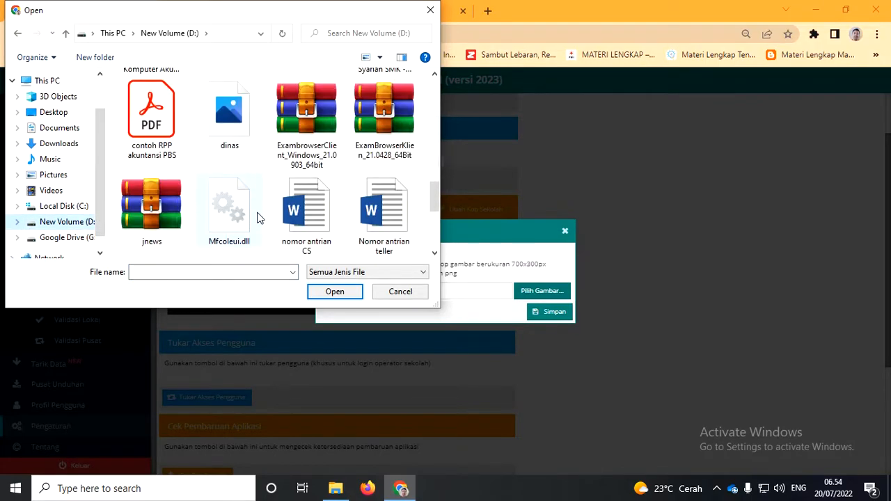
{"action": "scroll", "coordinate": [258, 217], "scroll_direction": "down", "scroll_amount": 5}
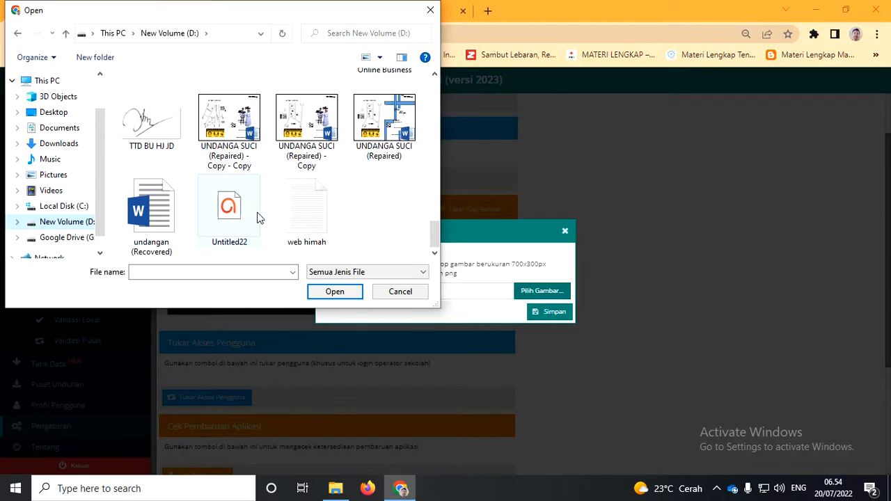
{"action": "scroll", "coordinate": [258, 218], "scroll_direction": "up", "scroll_amount": 2}
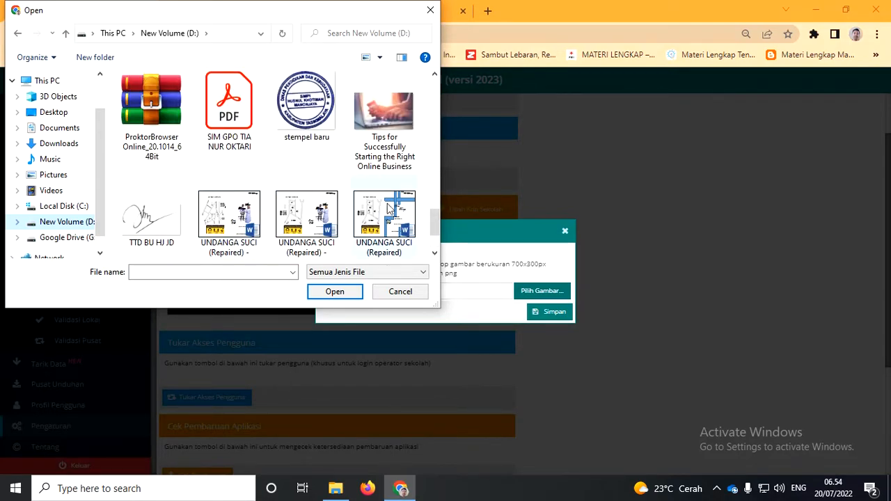
{"action": "scroll", "coordinate": [357, 214], "scroll_direction": "up", "scroll_amount": 3}
{"action": "scroll", "coordinate": [354, 214], "scroll_direction": "up", "scroll_amount": 5}
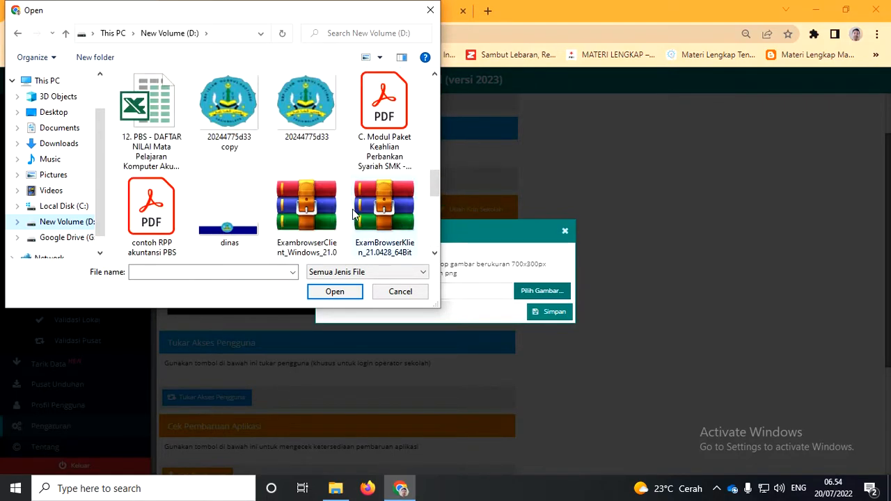
{"action": "scroll", "coordinate": [353, 212], "scroll_direction": "down", "scroll_amount": 8}
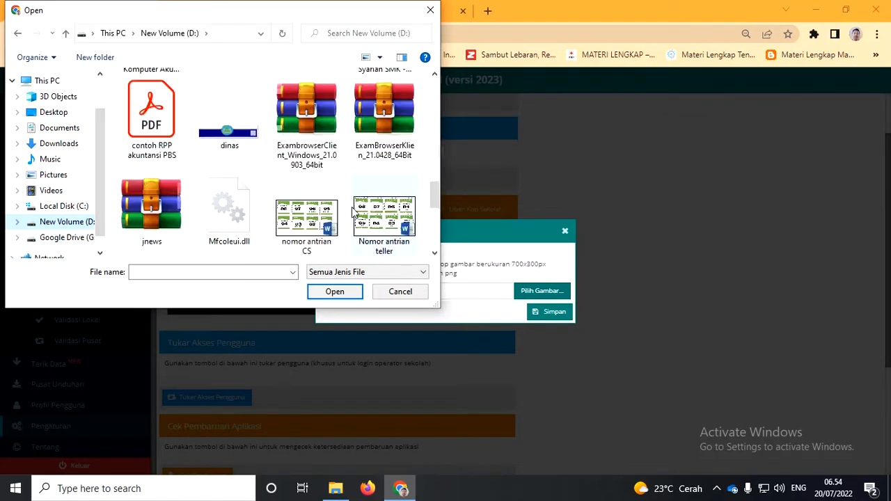
{"action": "left_click", "coordinate": [400, 291]}
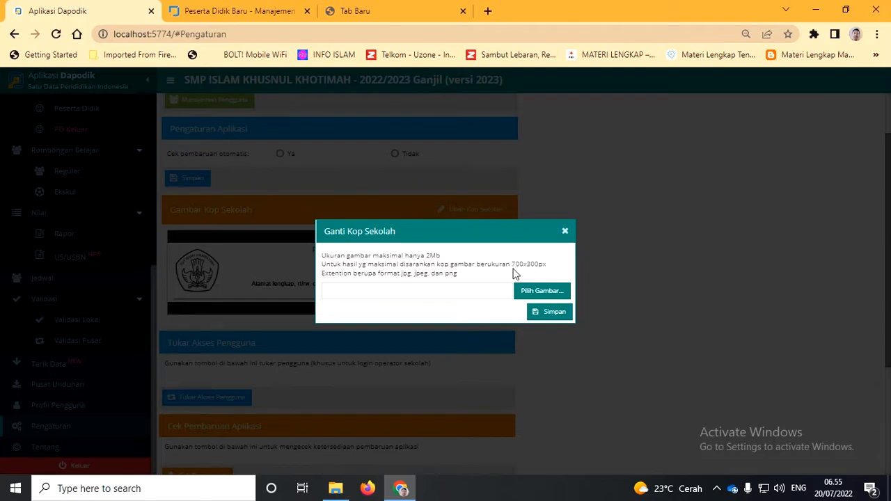
{"action": "left_click", "coordinate": [565, 232]}
{"action": "scroll", "coordinate": [364, 327], "scroll_direction": "down", "scroll_amount": 3}
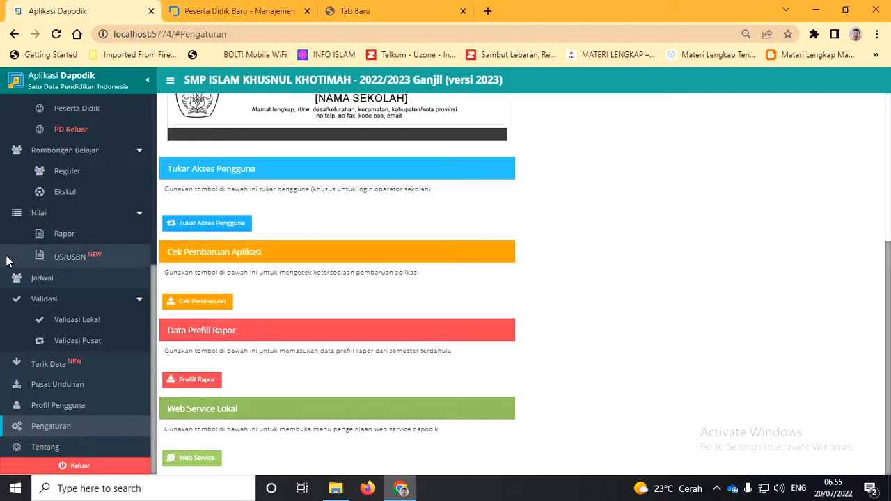
Review the Beranda dashboard and check the Peserta Didik Baru page on the school management site
{"action": "scroll", "coordinate": [39, 252], "scroll_direction": "up", "scroll_amount": 4}
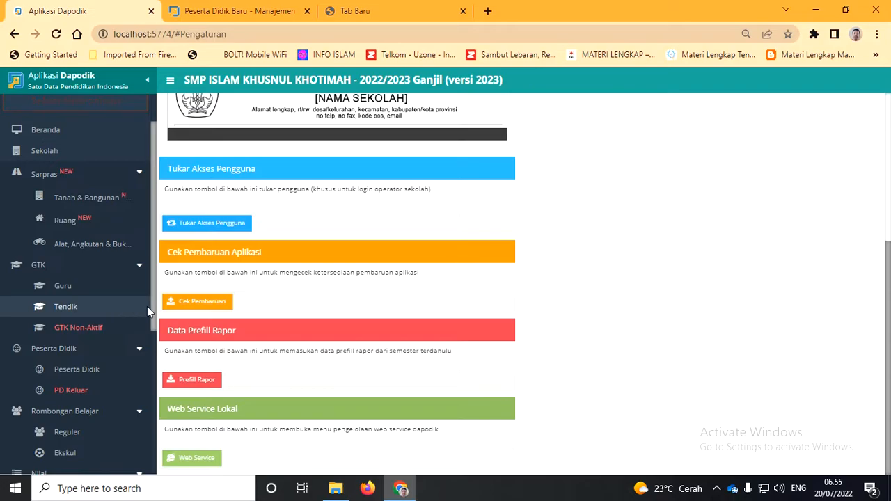
{"action": "left_click", "coordinate": [58, 130]}
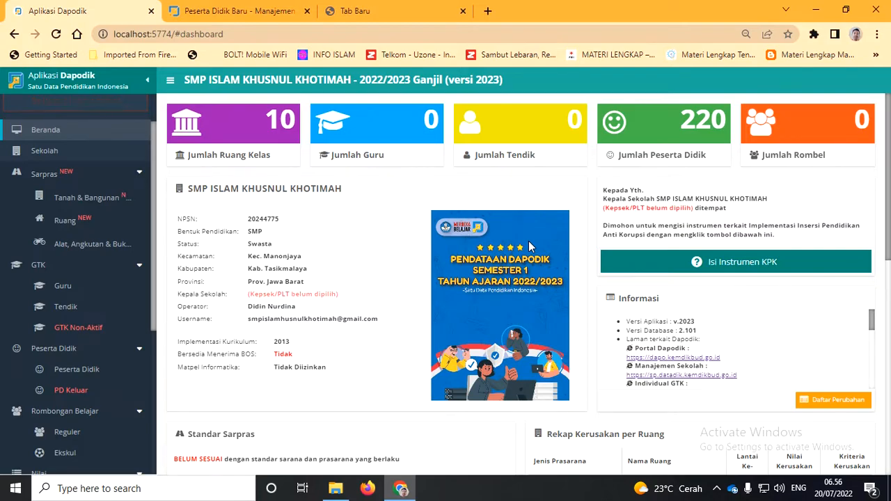
{"action": "left_click", "coordinate": [216, 7]}
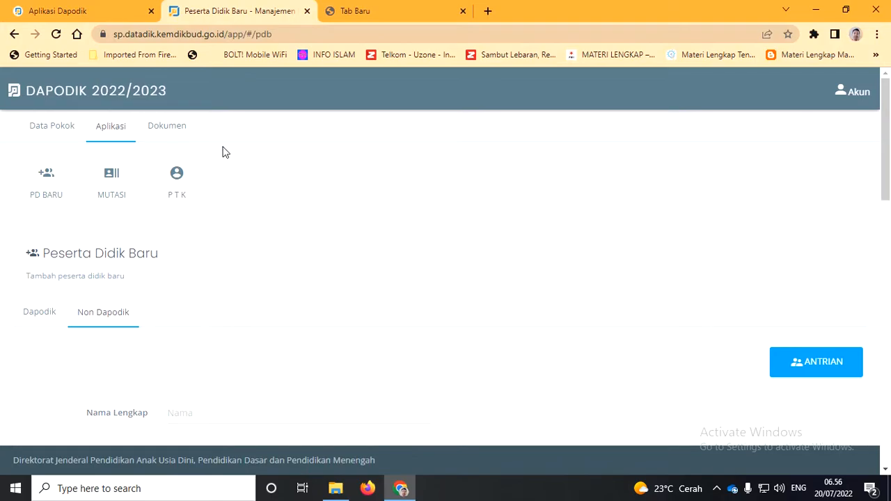
{"action": "left_click", "coordinate": [95, 9]}
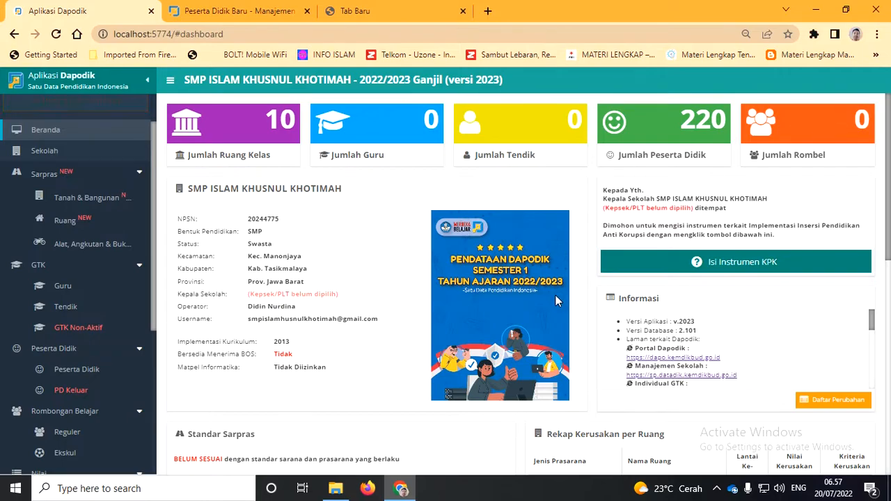
{"action": "scroll", "coordinate": [555, 295], "scroll_direction": "down", "scroll_amount": 3}
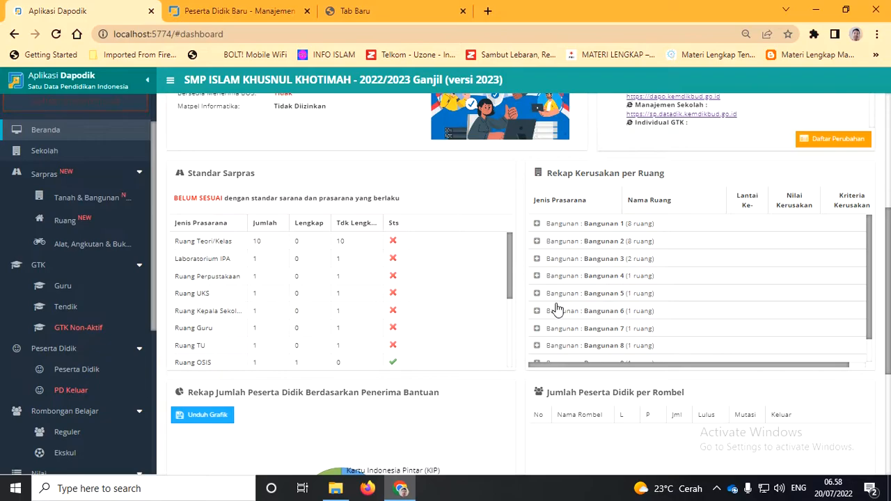
{"action": "scroll", "coordinate": [557, 310], "scroll_direction": "up", "scroll_amount": 4}
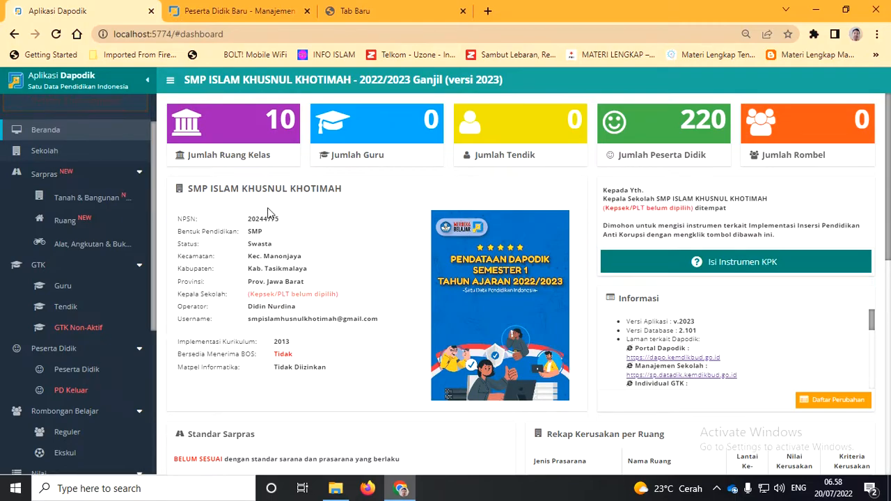
Collapse the Sarpras, GTK, Peserta Didik, Rombongan Belajar, Nilai and Validasi groups in the navigation
{"action": "left_click", "coordinate": [139, 177]}
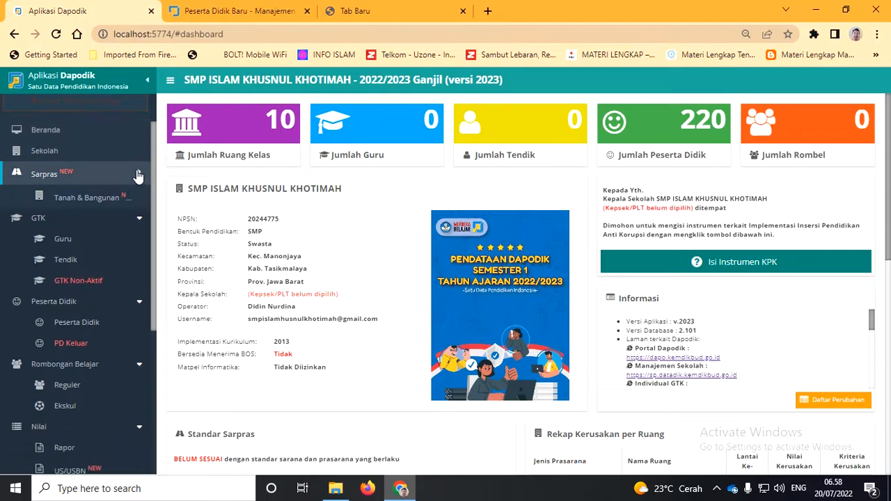
{"action": "left_click", "coordinate": [139, 197]}
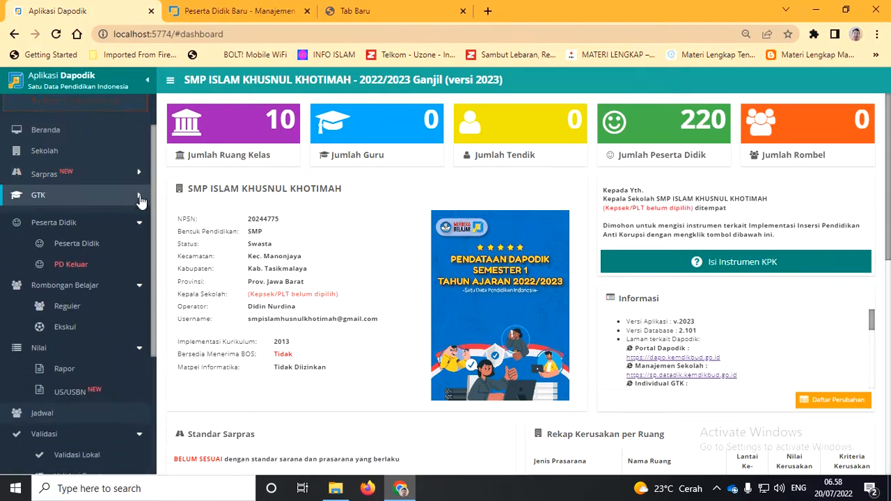
{"action": "left_click", "coordinate": [139, 220]}
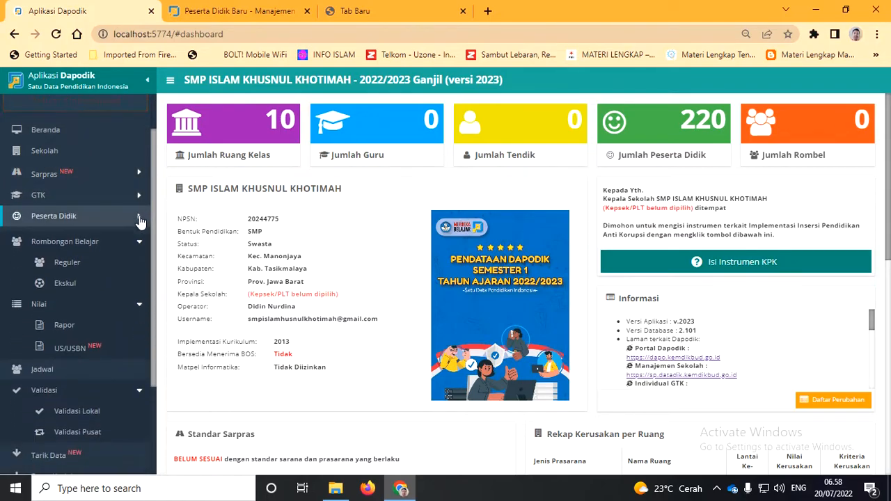
{"action": "left_click", "coordinate": [139, 237]}
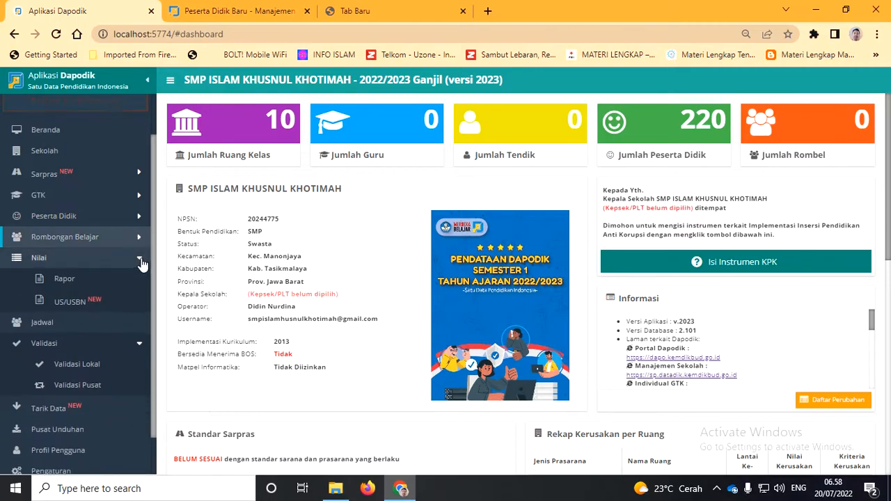
{"action": "left_click", "coordinate": [140, 260]}
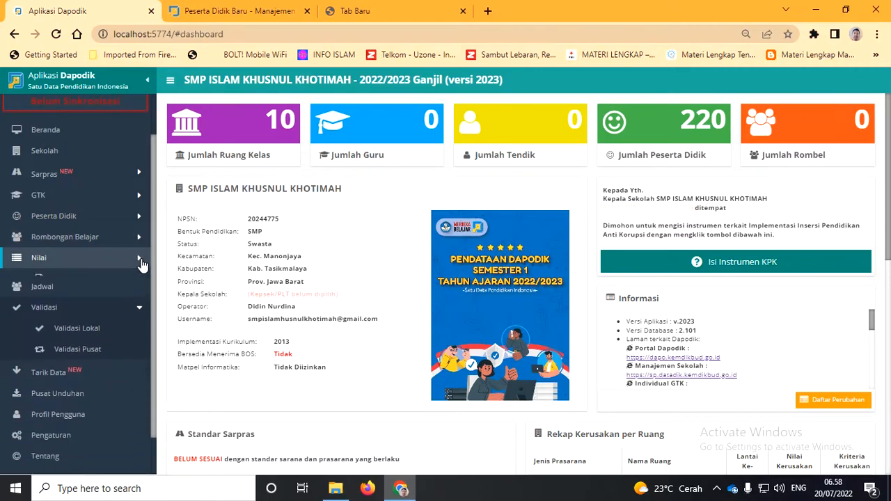
{"action": "left_click", "coordinate": [137, 305]}
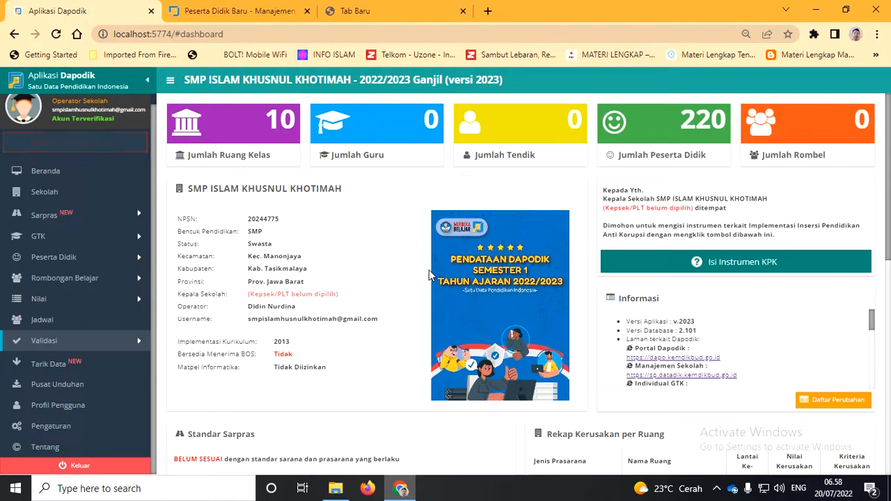